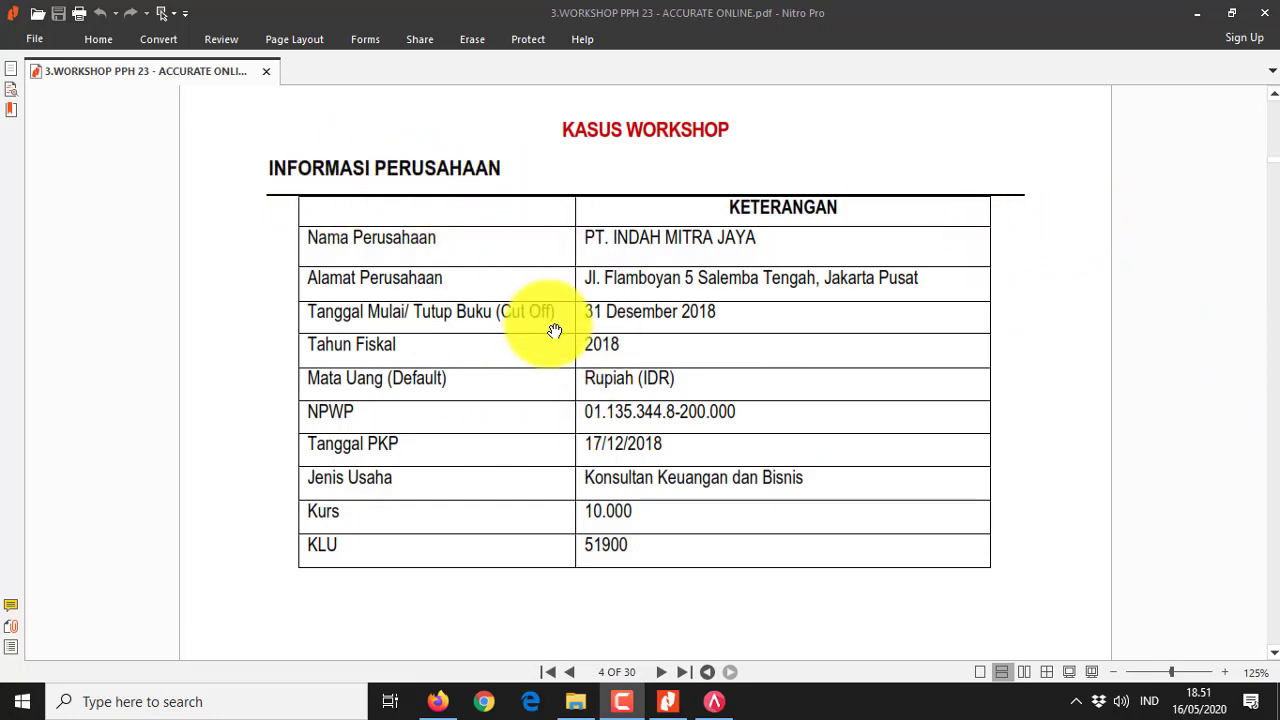
- Read workshop case A in the PDF on the PPh 23 payable for event organizer services, including its payment terms and amounts
scroll(557, 330, down, 10)
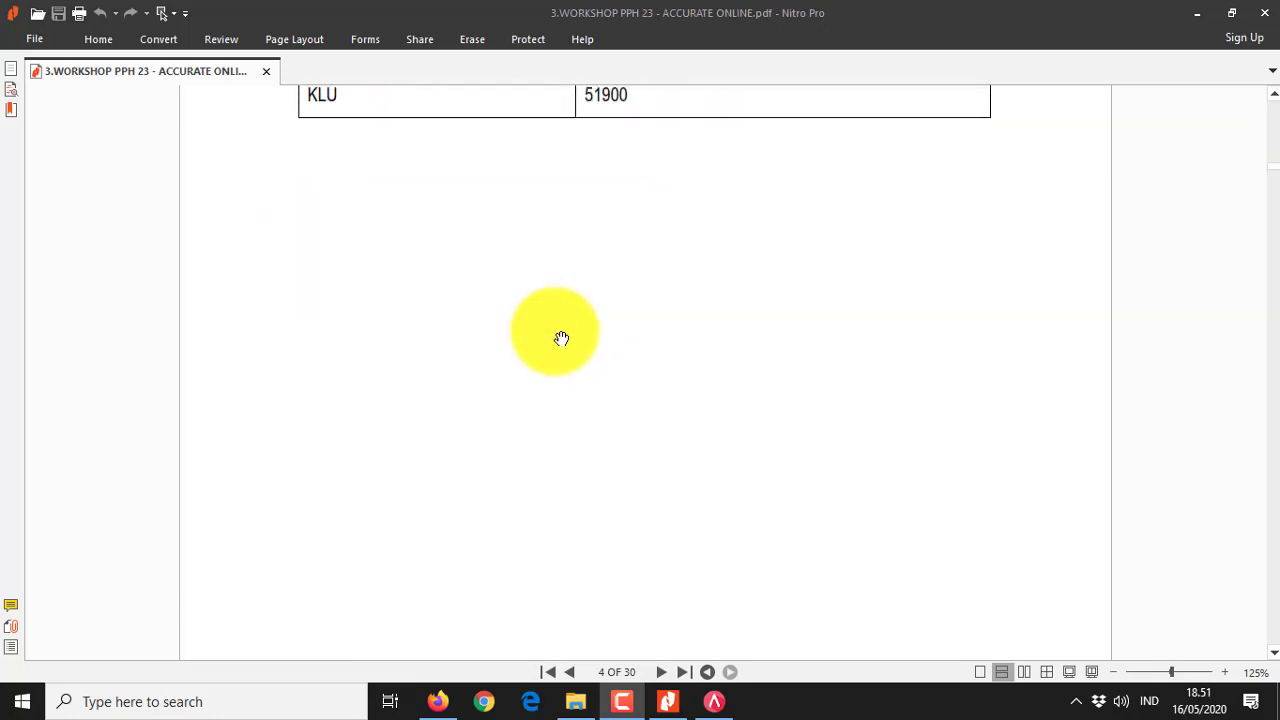
scroll(565, 336, down, 10)
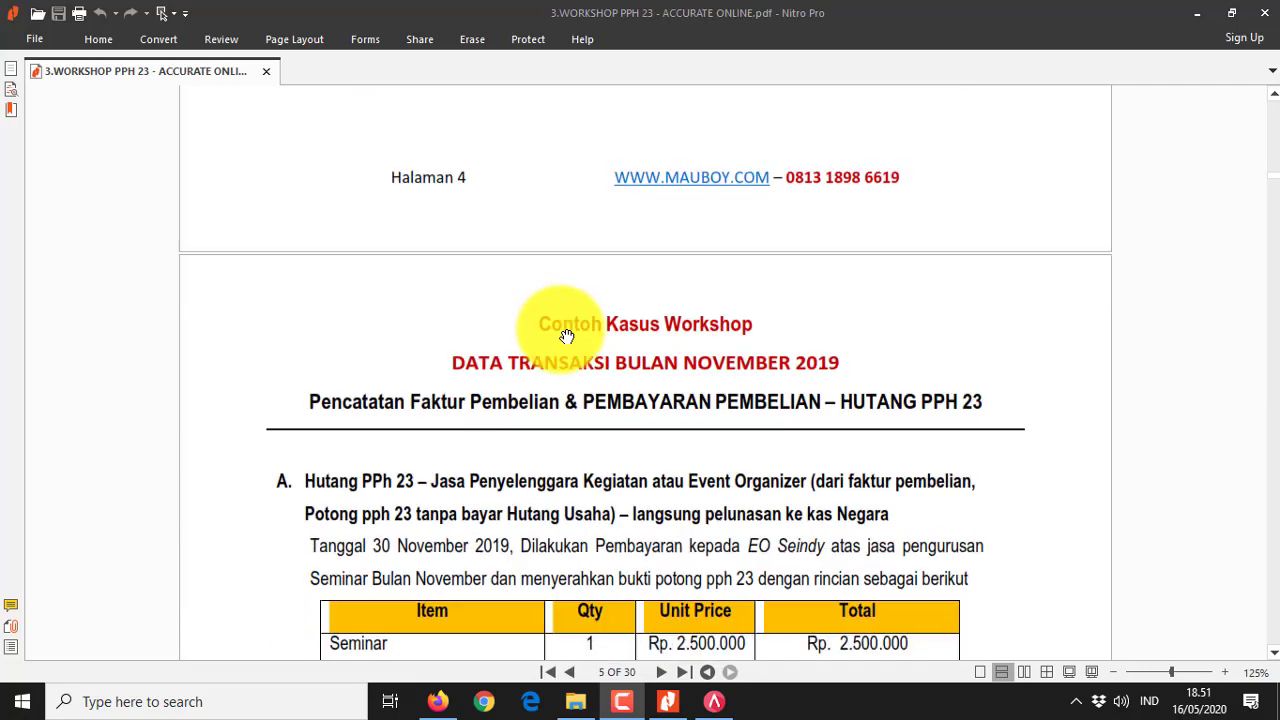
scroll(566, 336, down, 1)
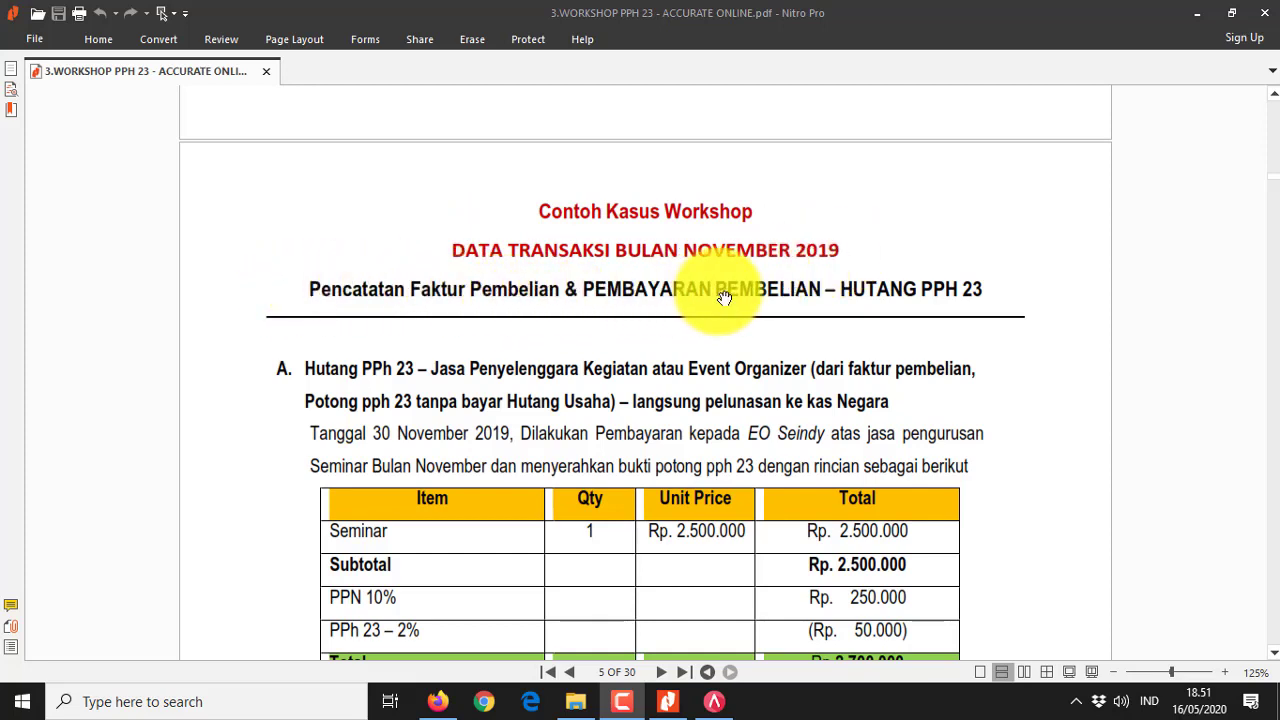
click(961, 288)
drag(981, 288, 331, 284)
click(306, 366)
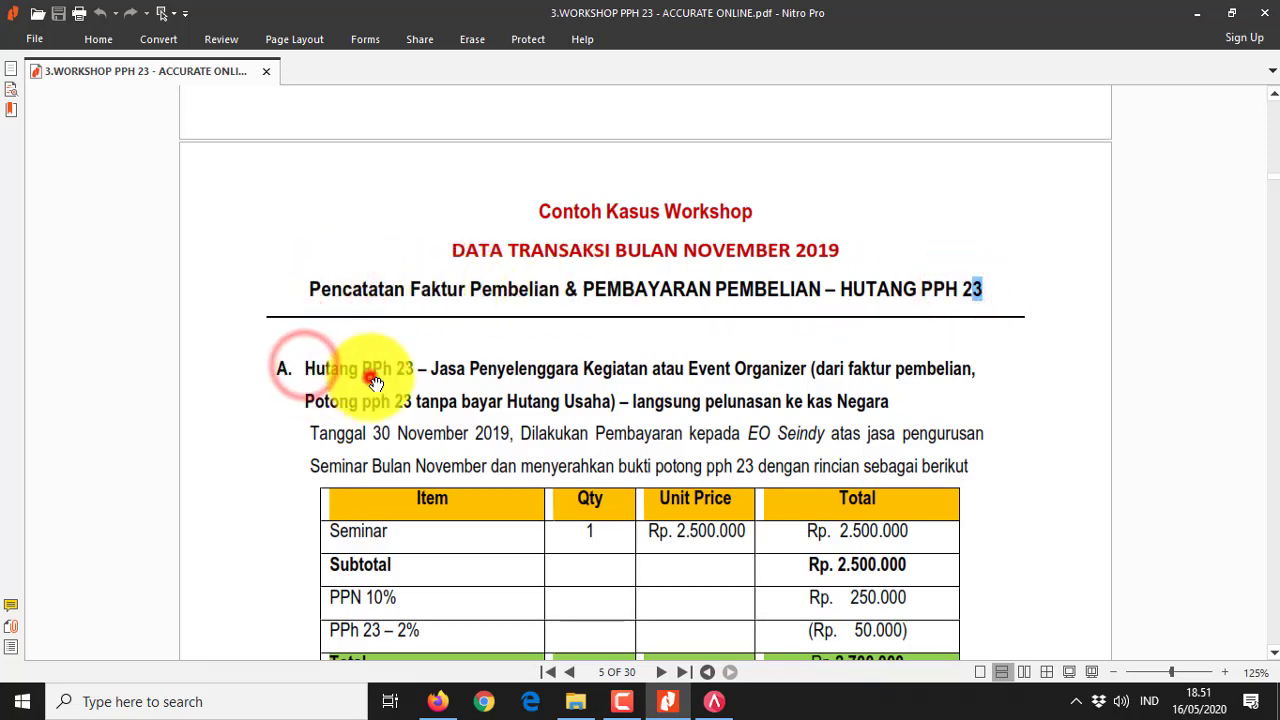
drag(371, 371, 380, 152)
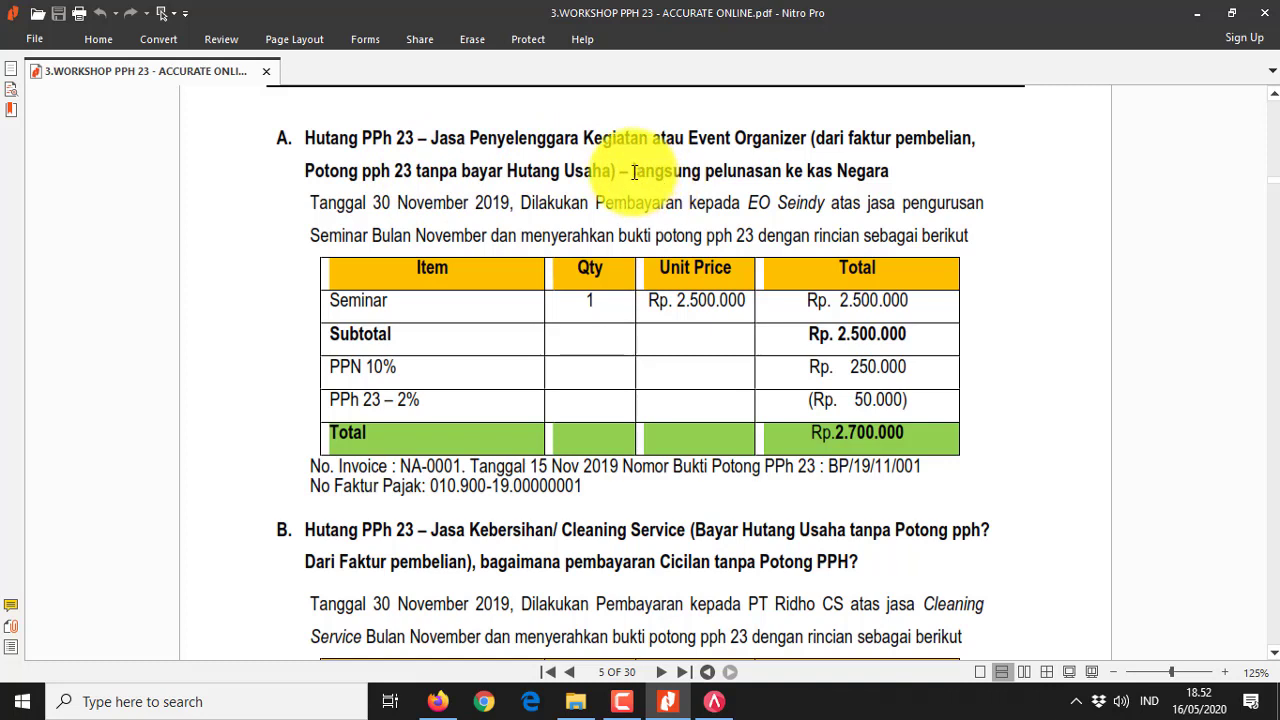
drag(634, 171, 849, 168)
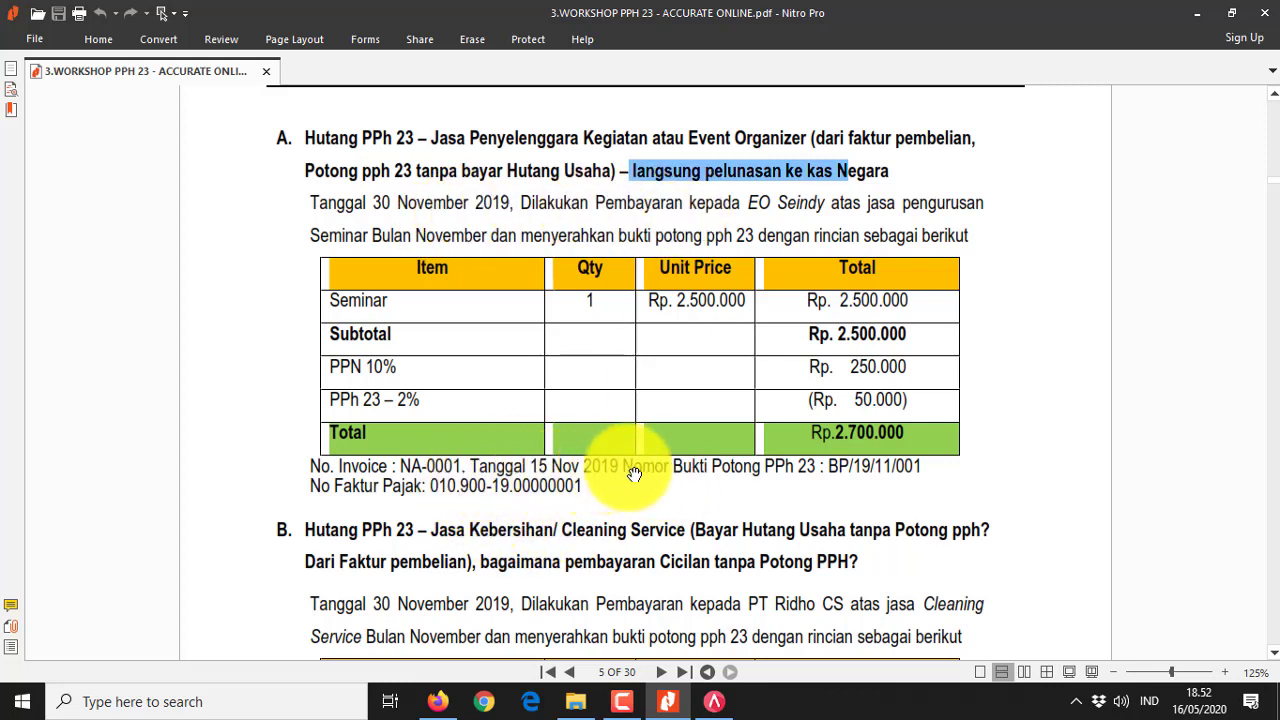
- Switch to Accurate Online in Firefox and start a new purchase invoice (Faktur Pembelian) for supplier EO SEINDY
click(438, 701)
click(30, 525)
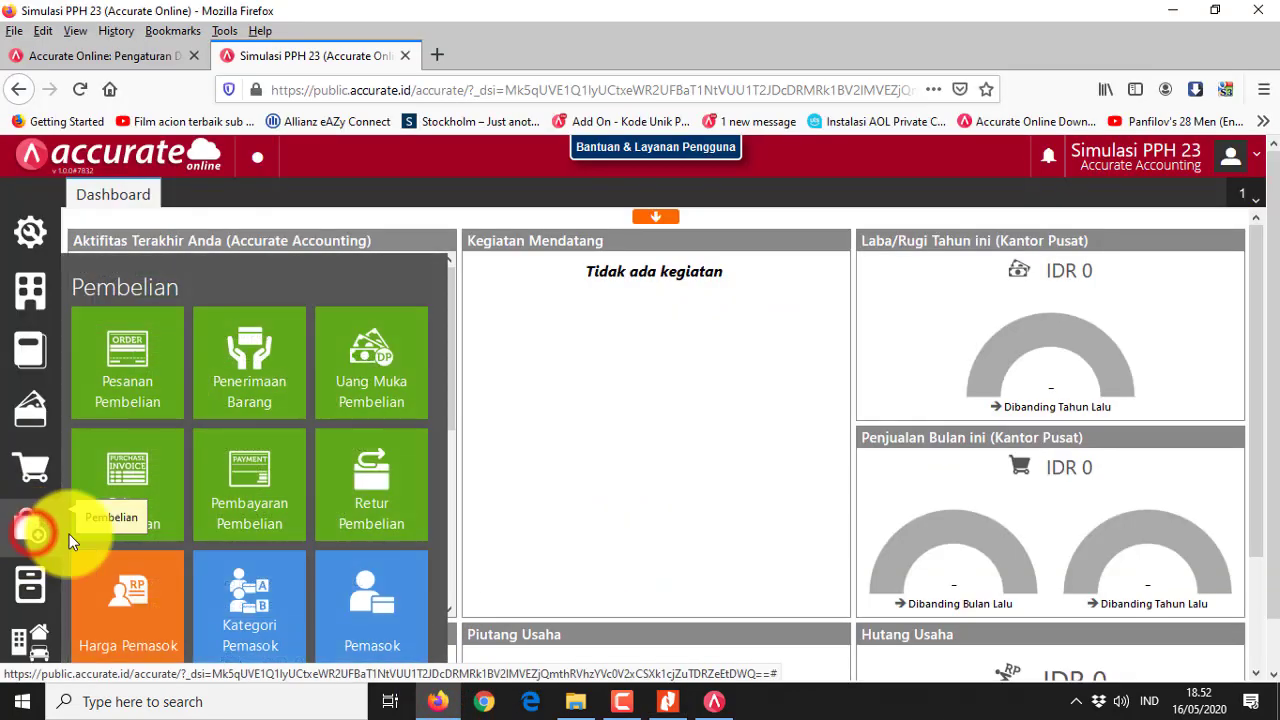
click(150, 487)
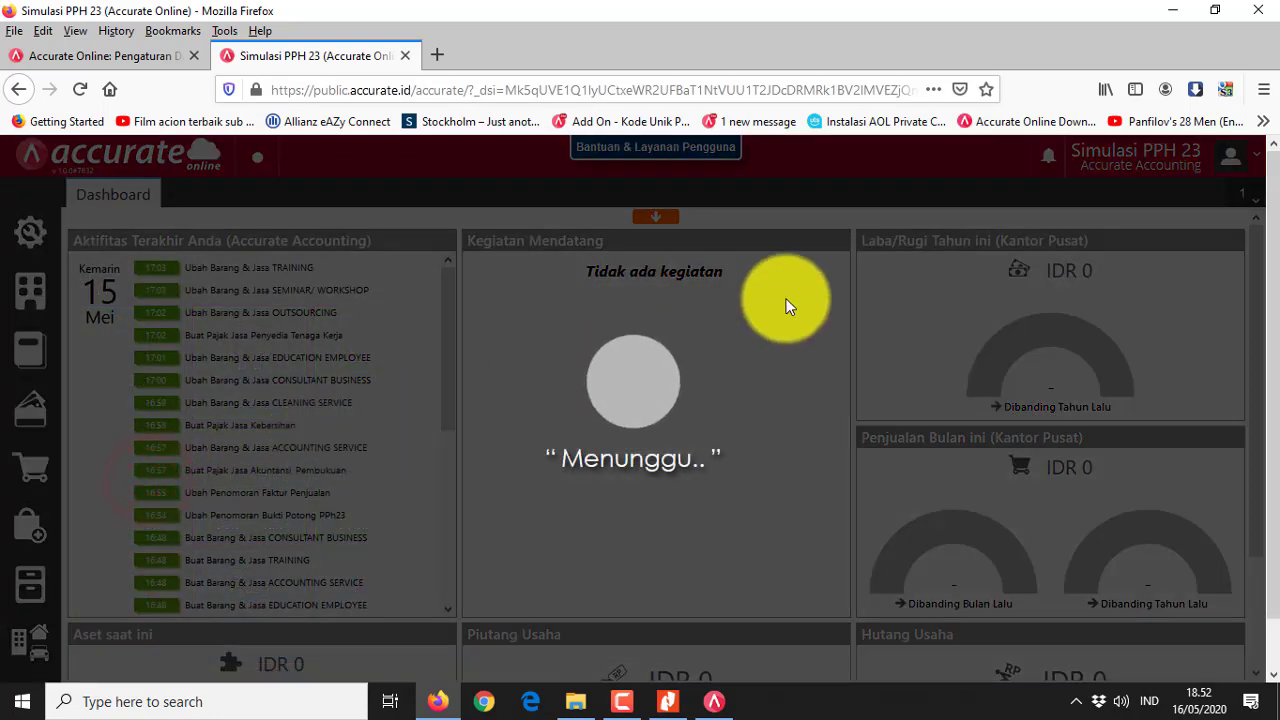
key(alt+Tab)
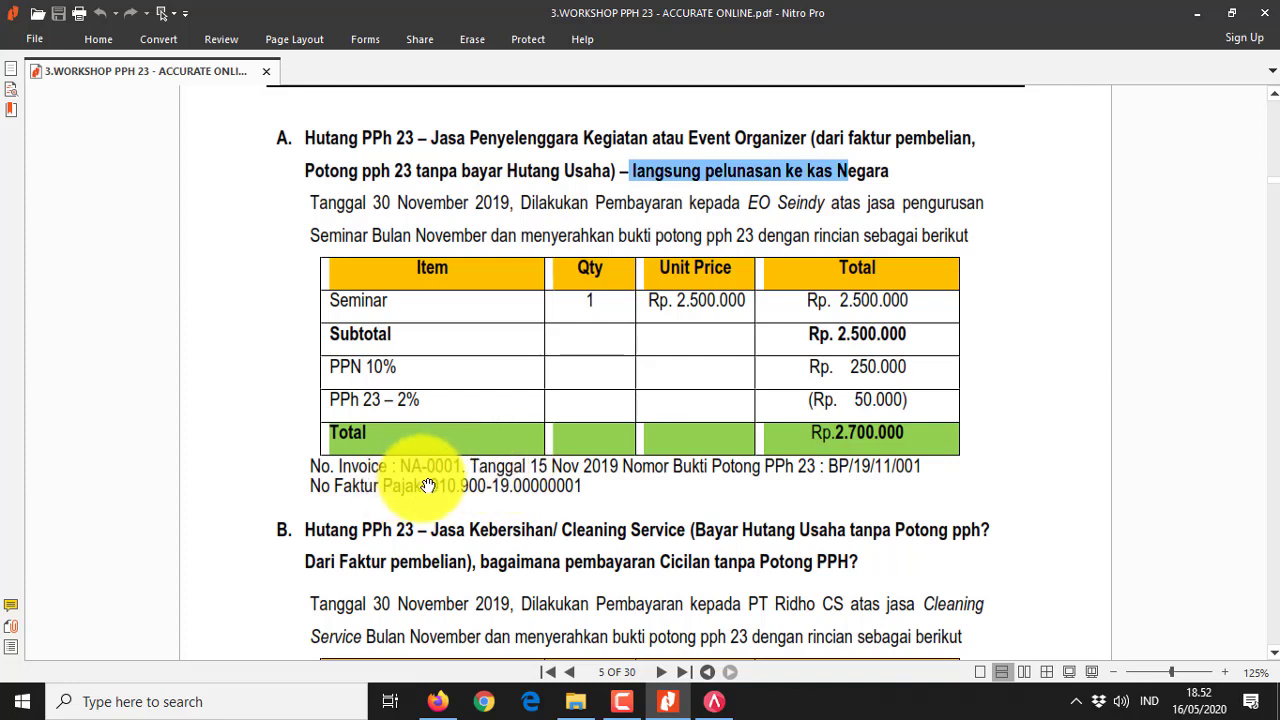
key(alt+Tab)
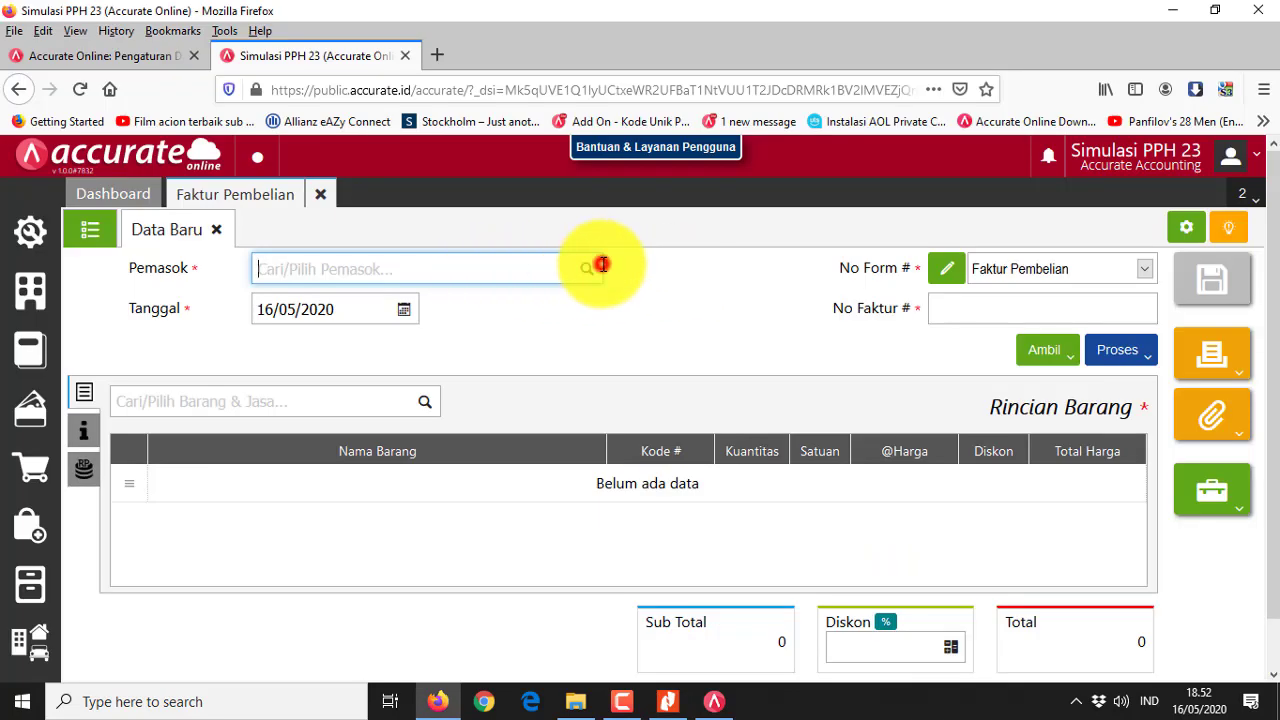
click(600, 266)
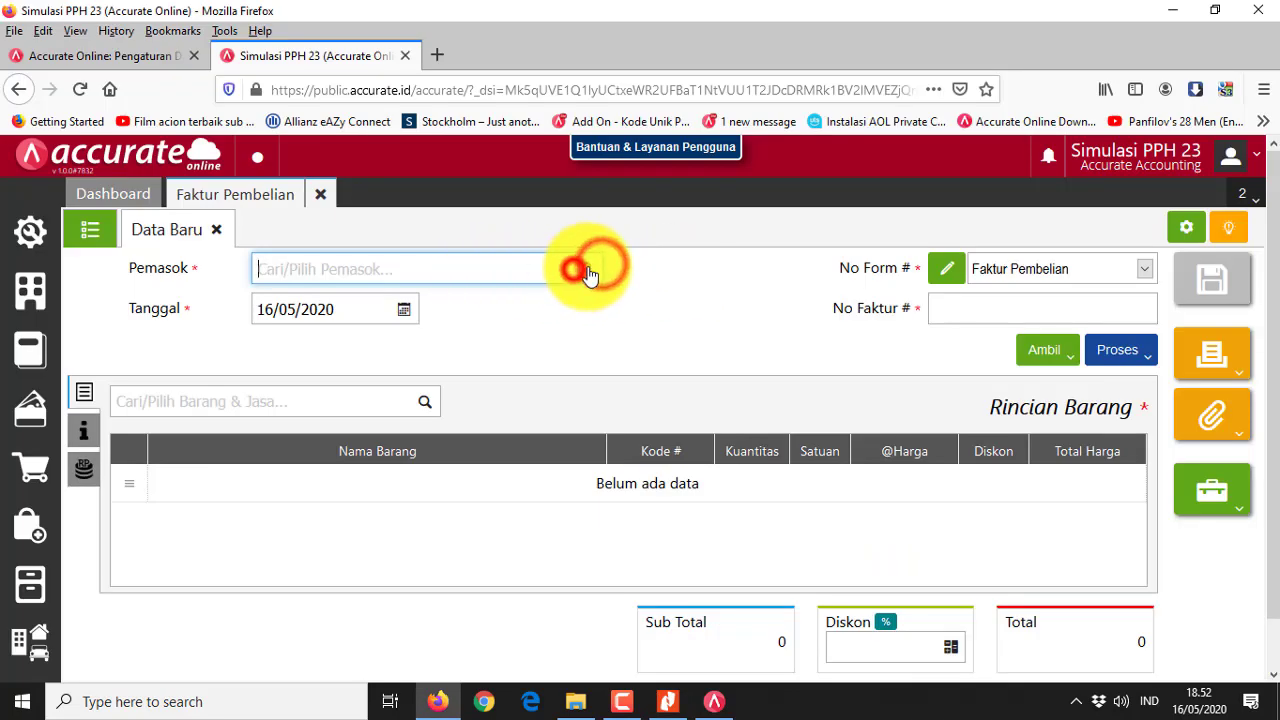
click(365, 320)
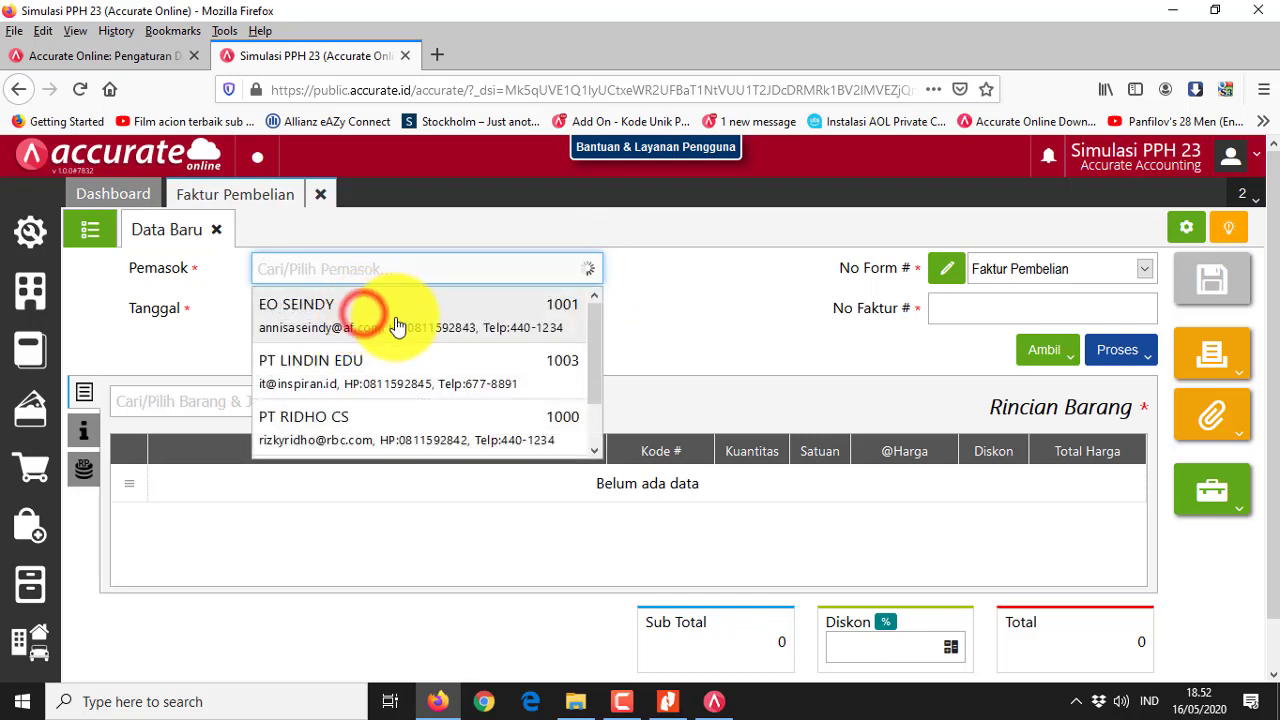
- Enter NA-0001 from the workshop PDF as the purchase invoice's No Faktur
click(986, 296)
key(alt+Tab)
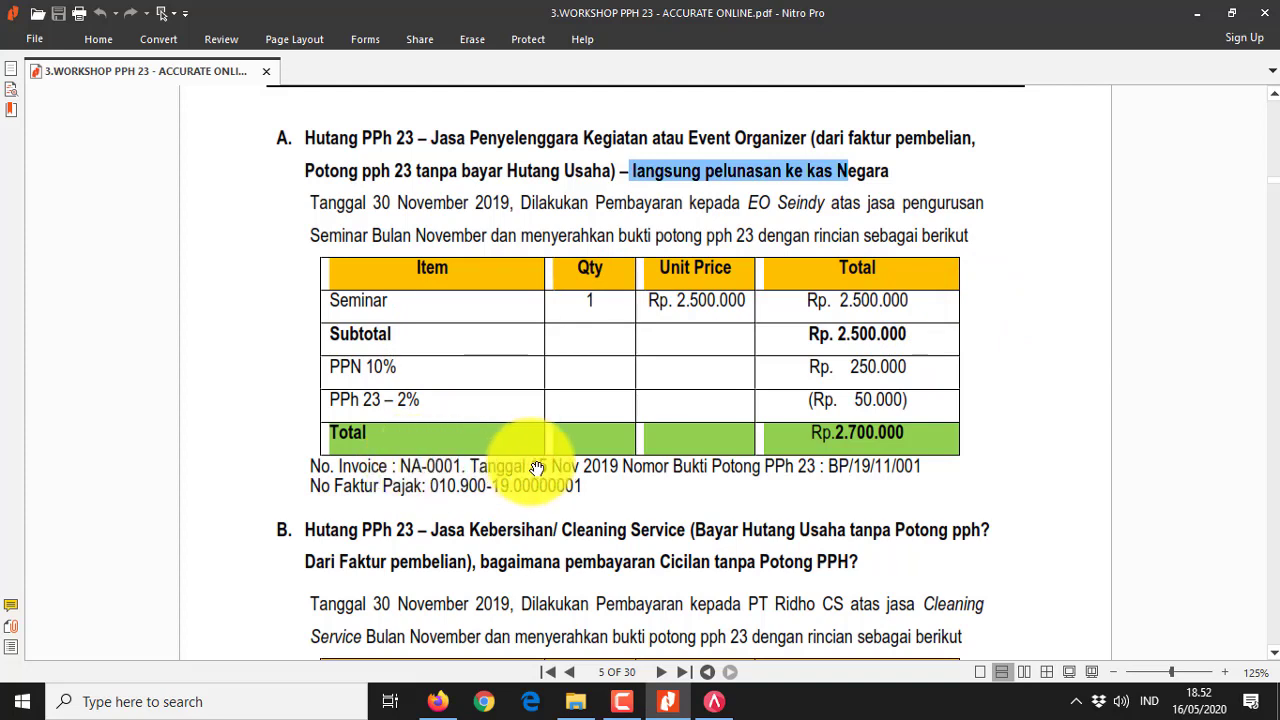
key(alt+Tab)
click(984, 309)
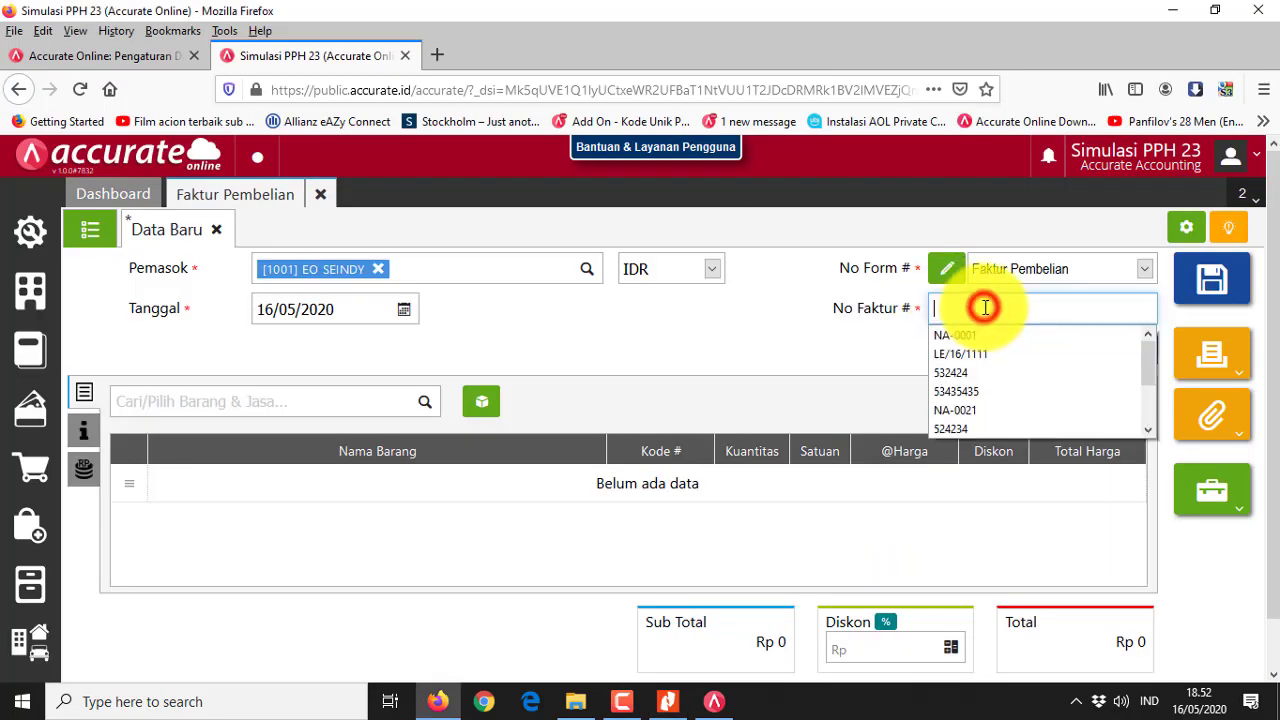
text(NA-)
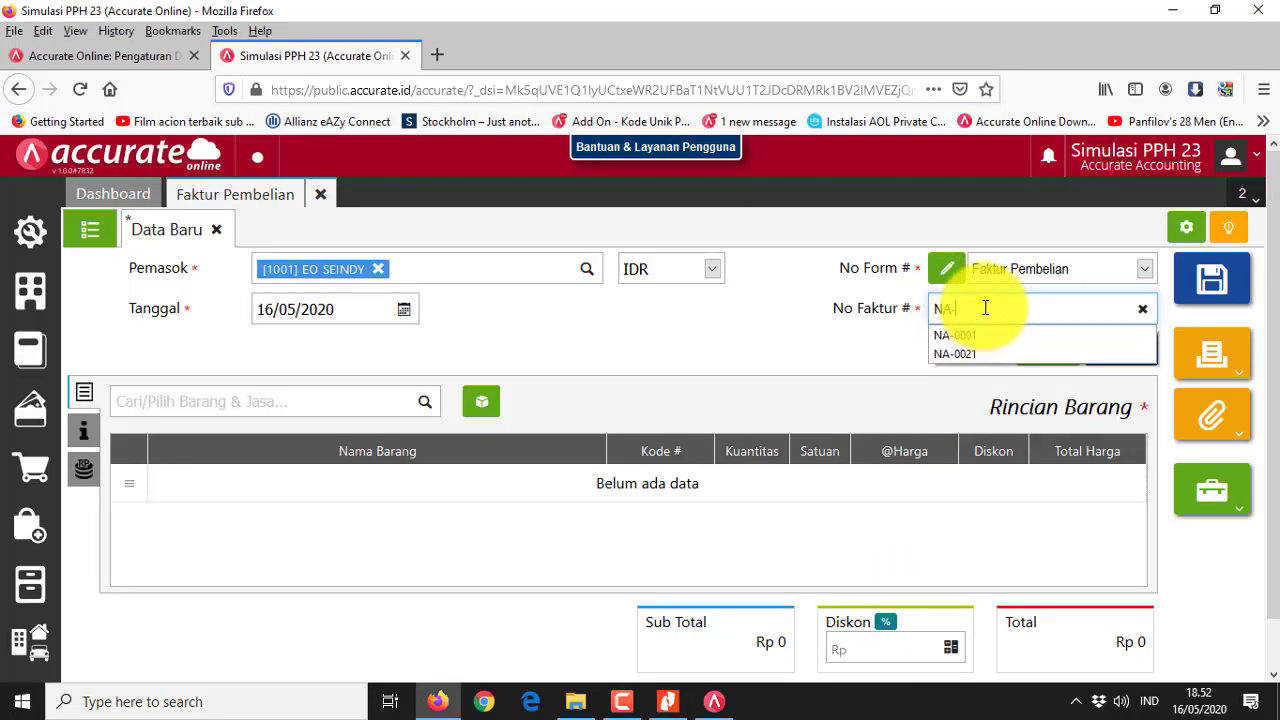
click(984, 336)
- Check the invoice date in the workshop PDF and set the purchase invoice's date to 15/11/2019
key(alt+Tab)
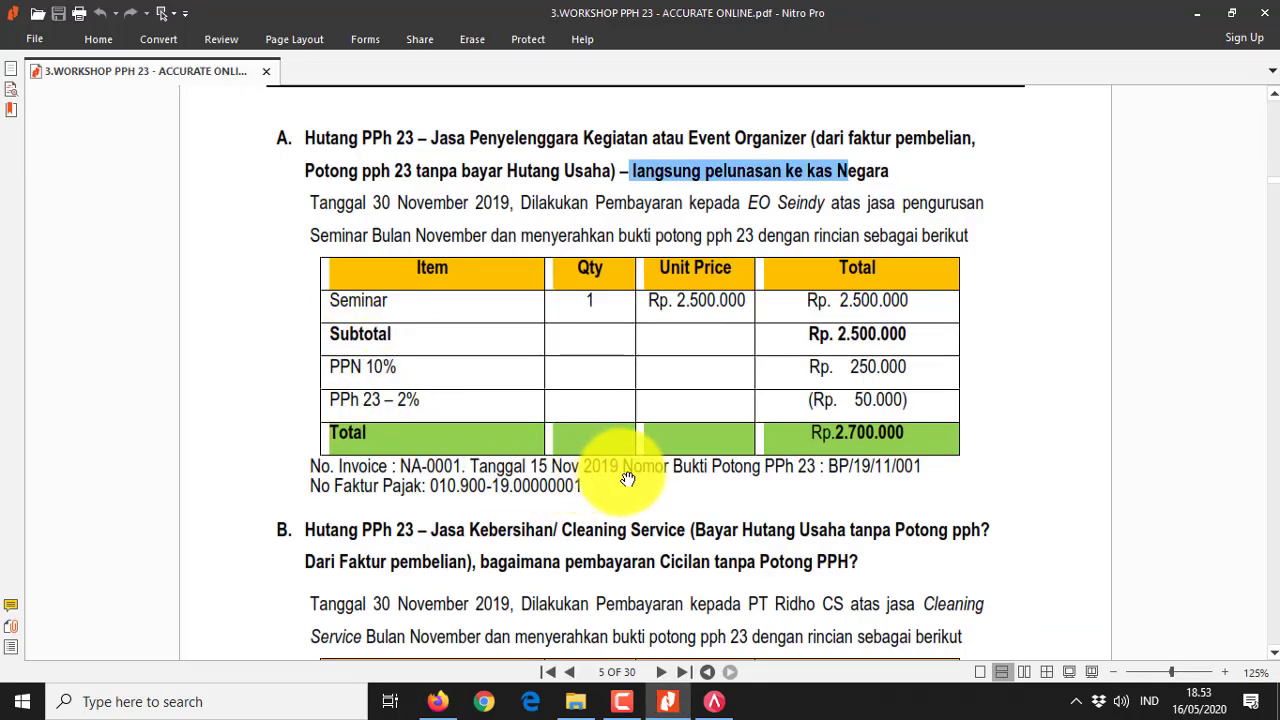
key(alt+Tab)
drag(371, 307, 453, 306)
text(15/11/2019)
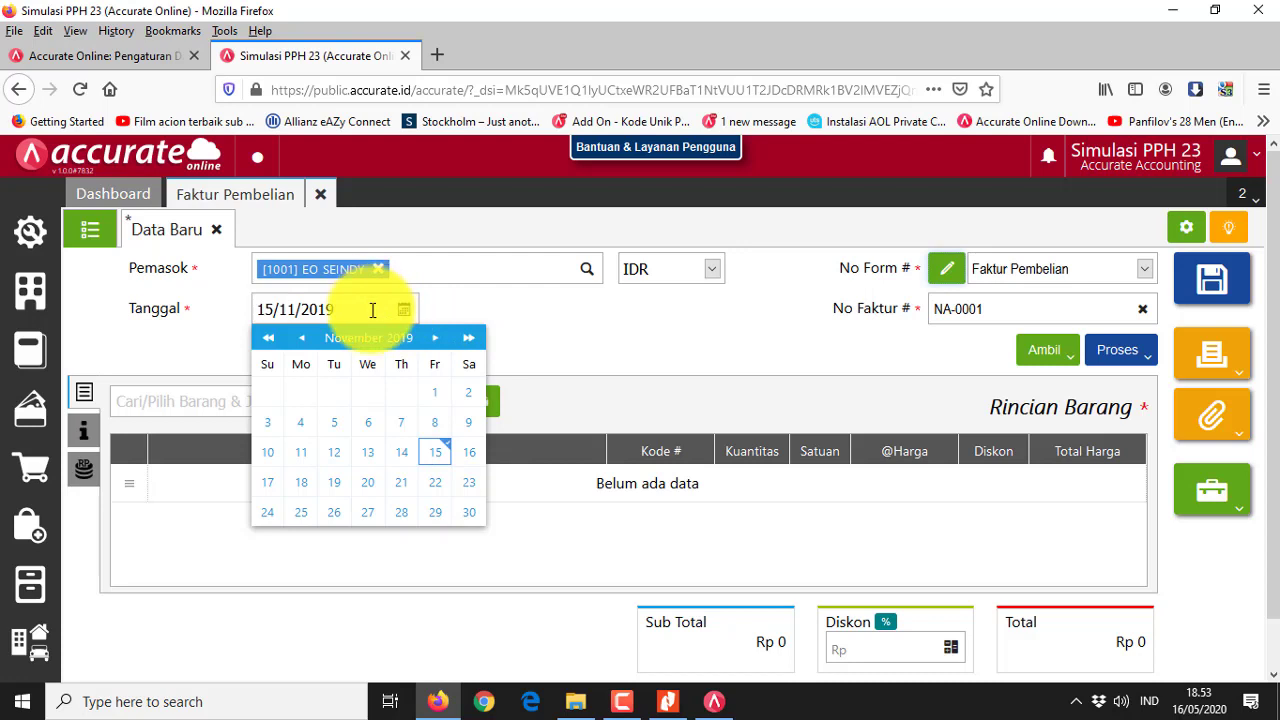
click(435, 452)
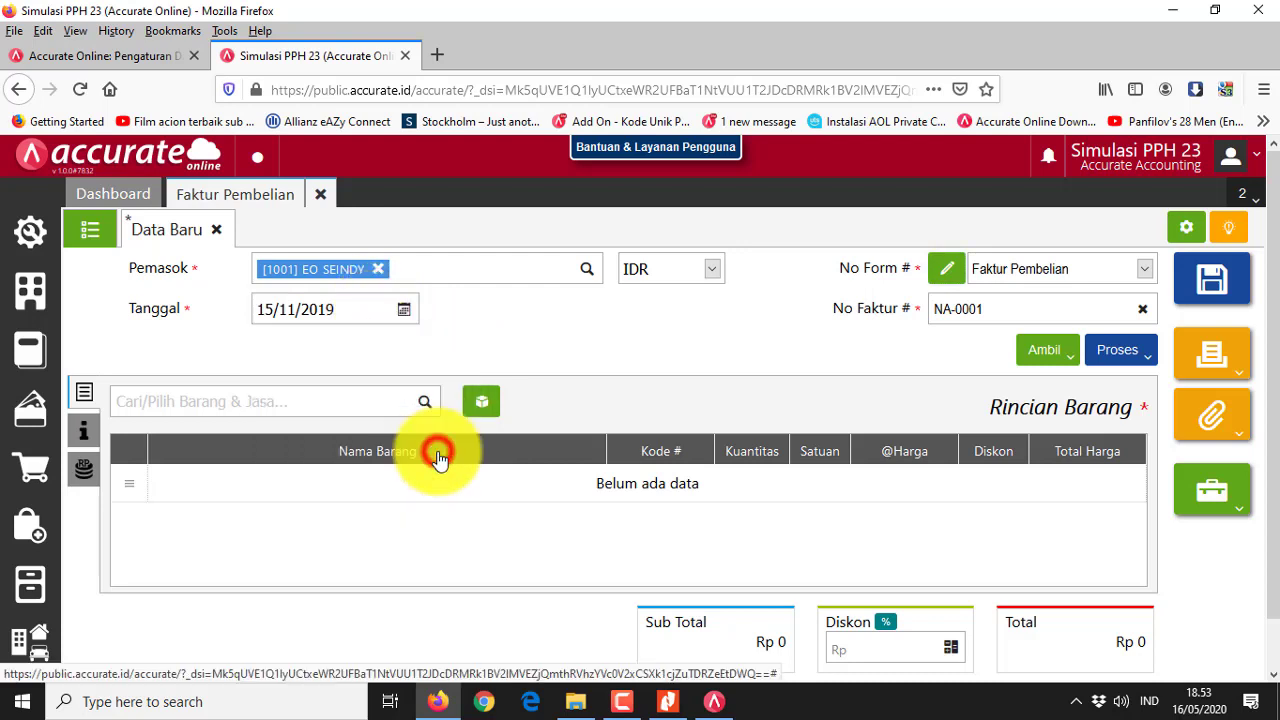
- Look up the purchased item in the workshop PDF and pick SEMINAR/ WORKSHOP as the invoice item
key(alt+Tab)
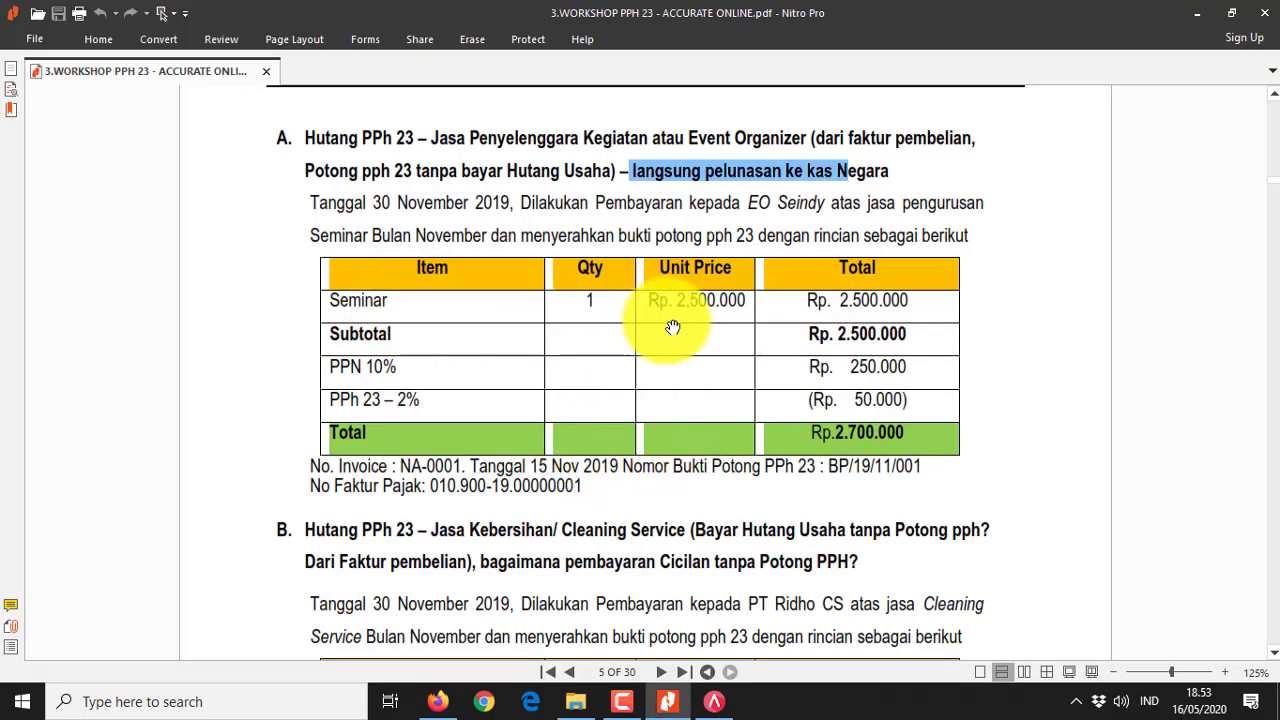
key(alt+Tab)
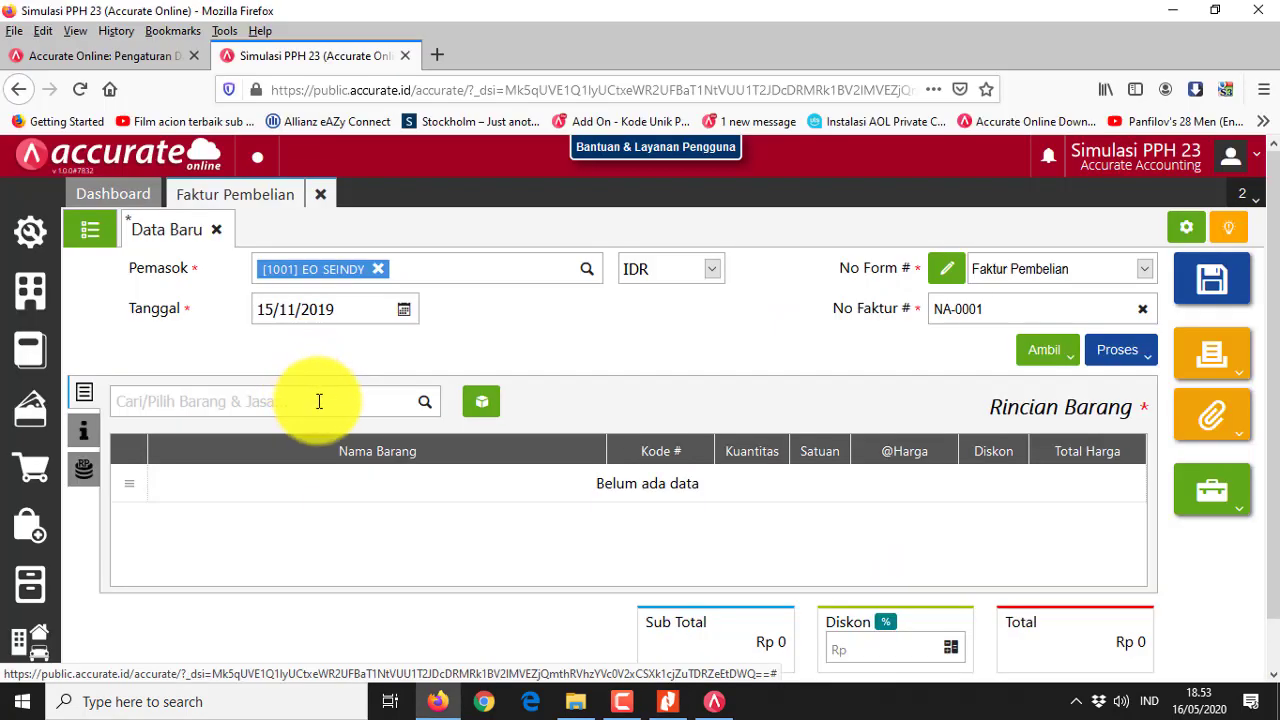
click(419, 405)
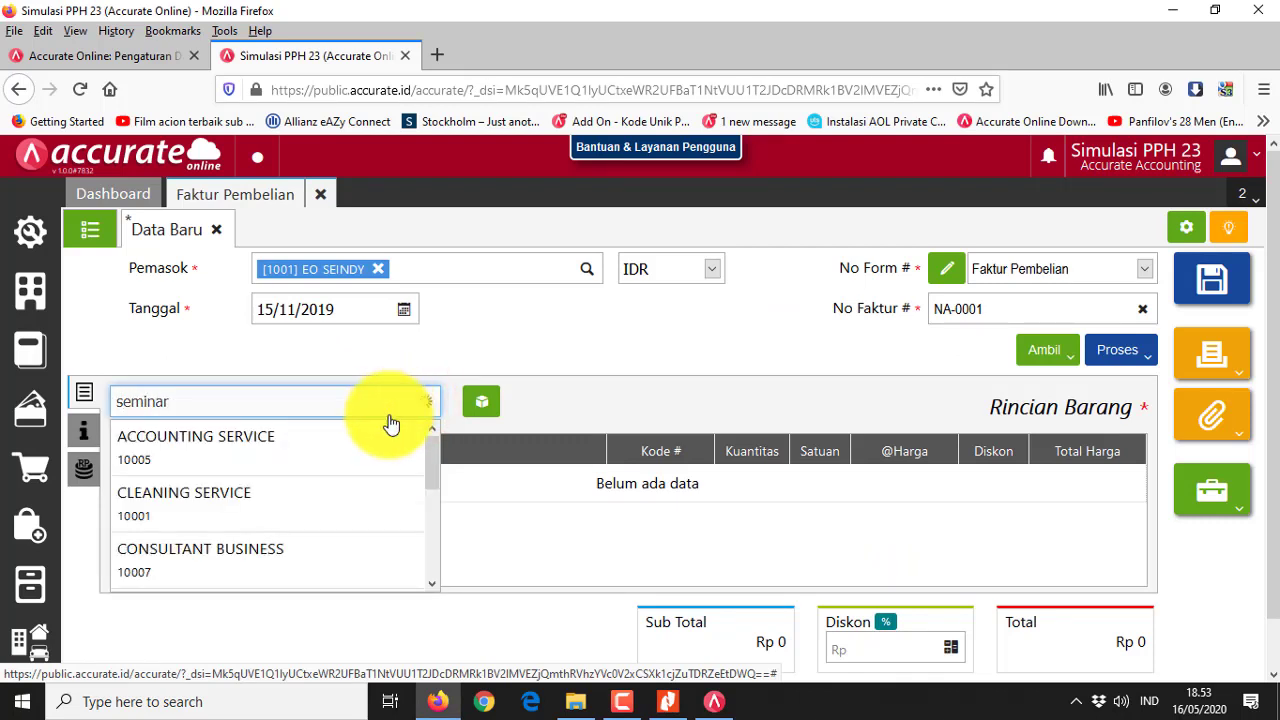
click(270, 449)
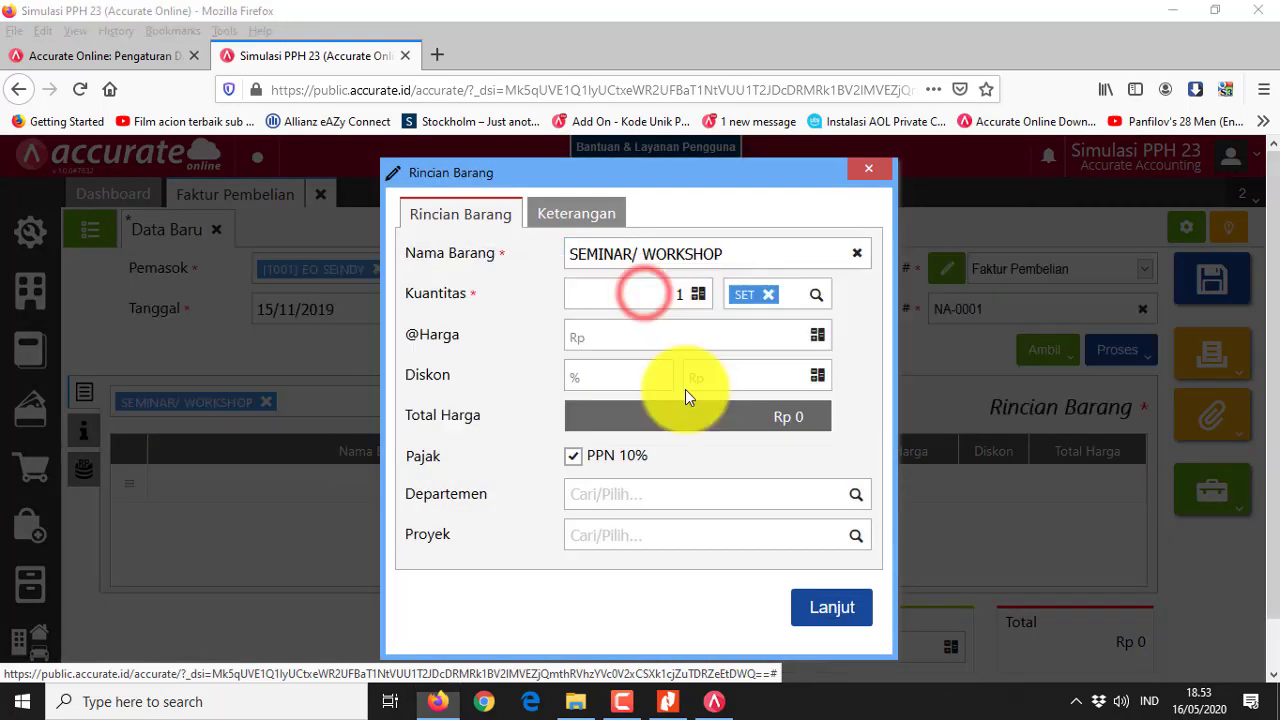
- Set the item's unit price to Rp 2.500.000, add the line to the invoice, and check the PPN 10% and total amounts
key(alt+Tab)
key(alt+Tab)
click(666, 338)
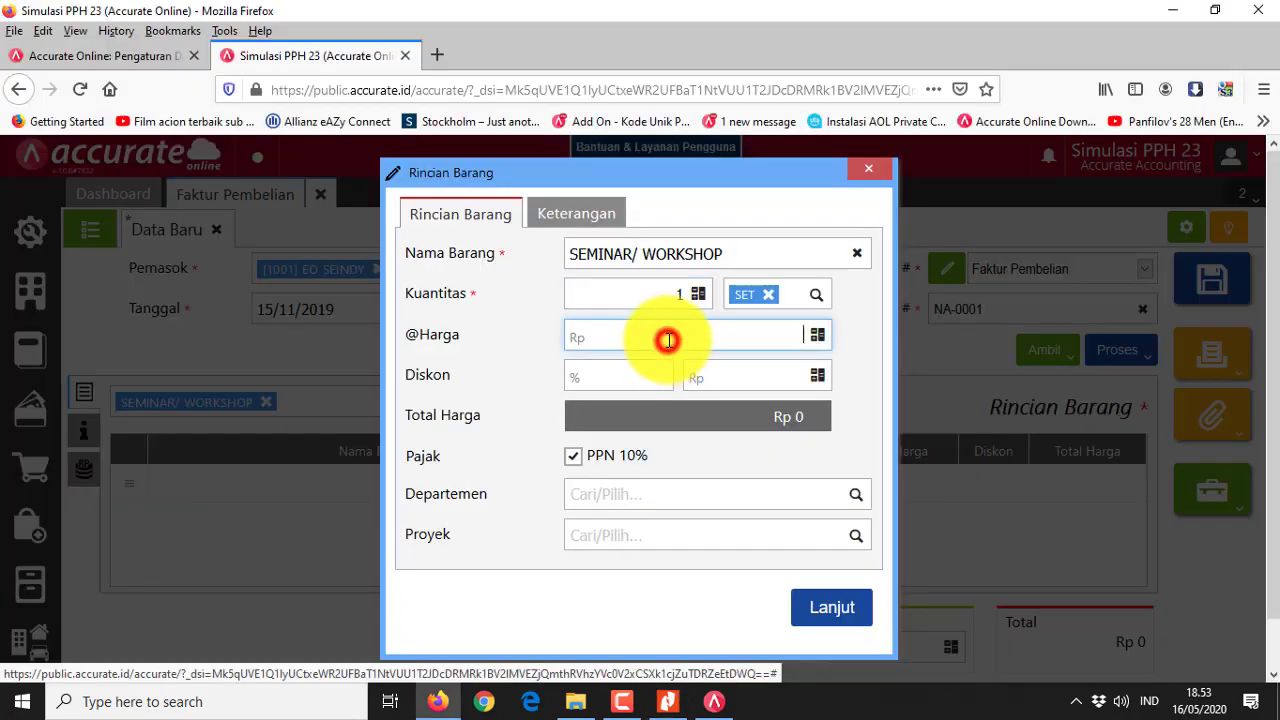
text(250)
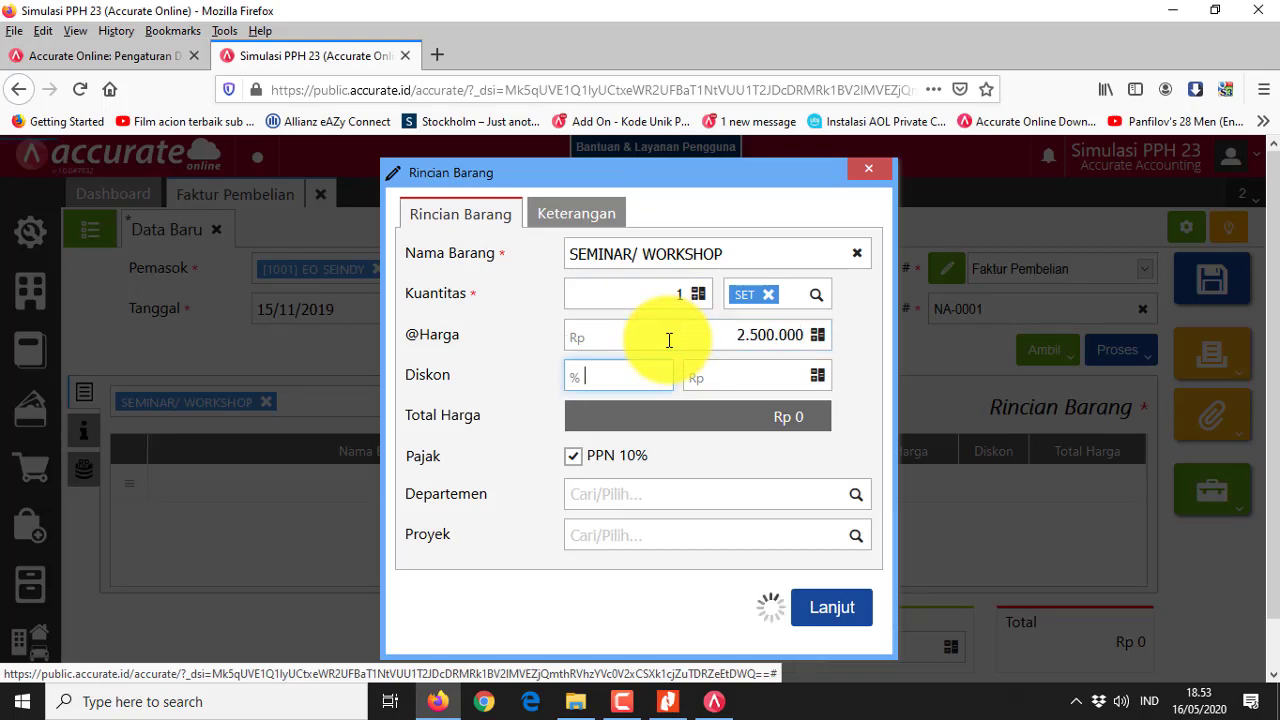
click(752, 376)
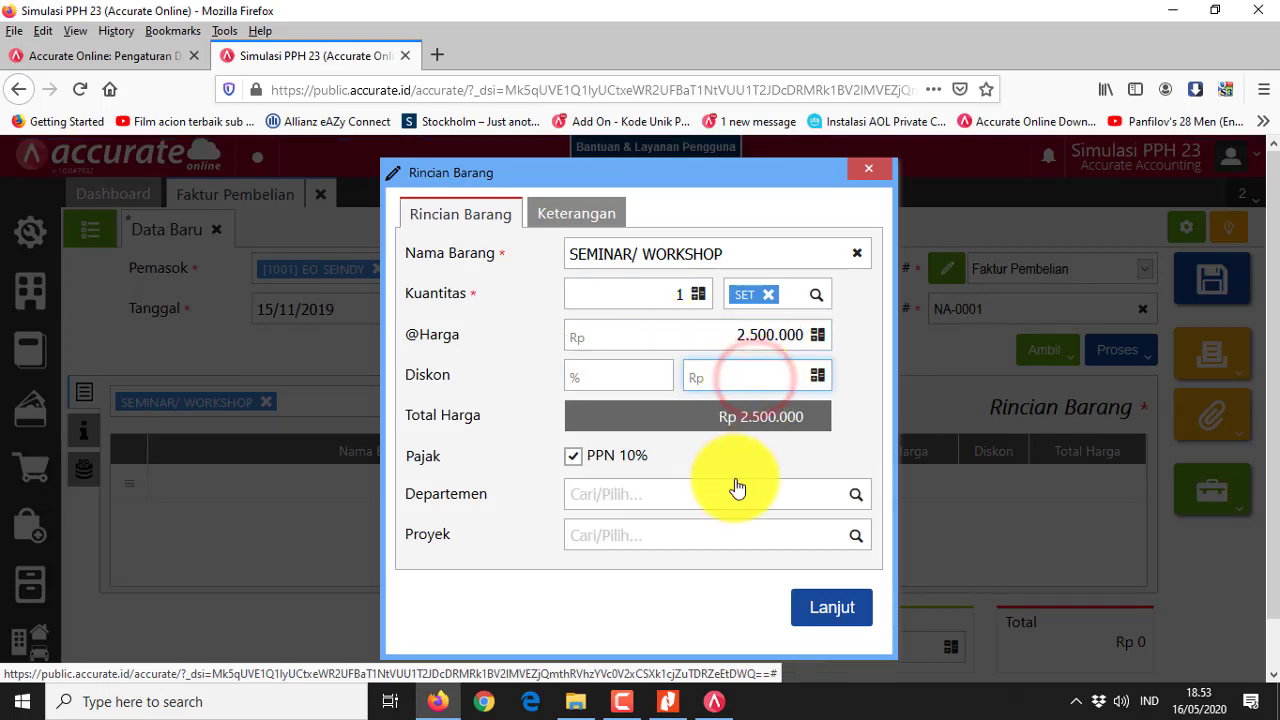
click(850, 607)
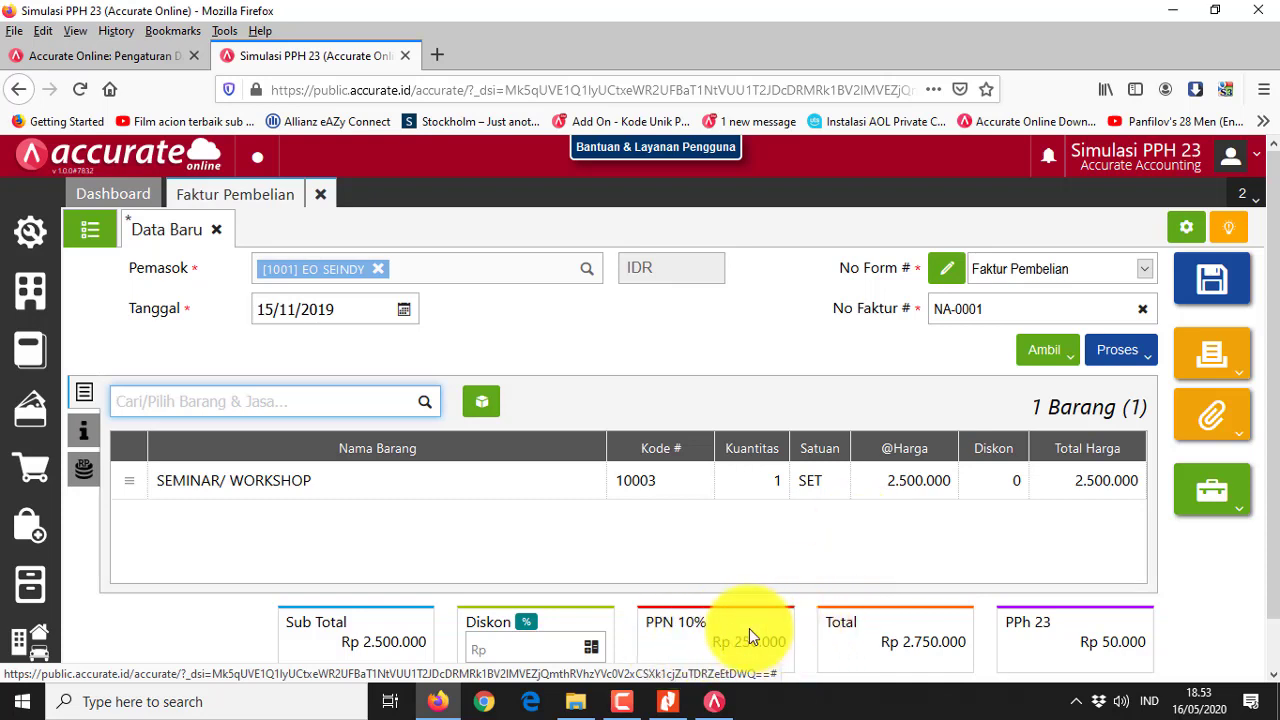
drag(737, 645, 790, 650)
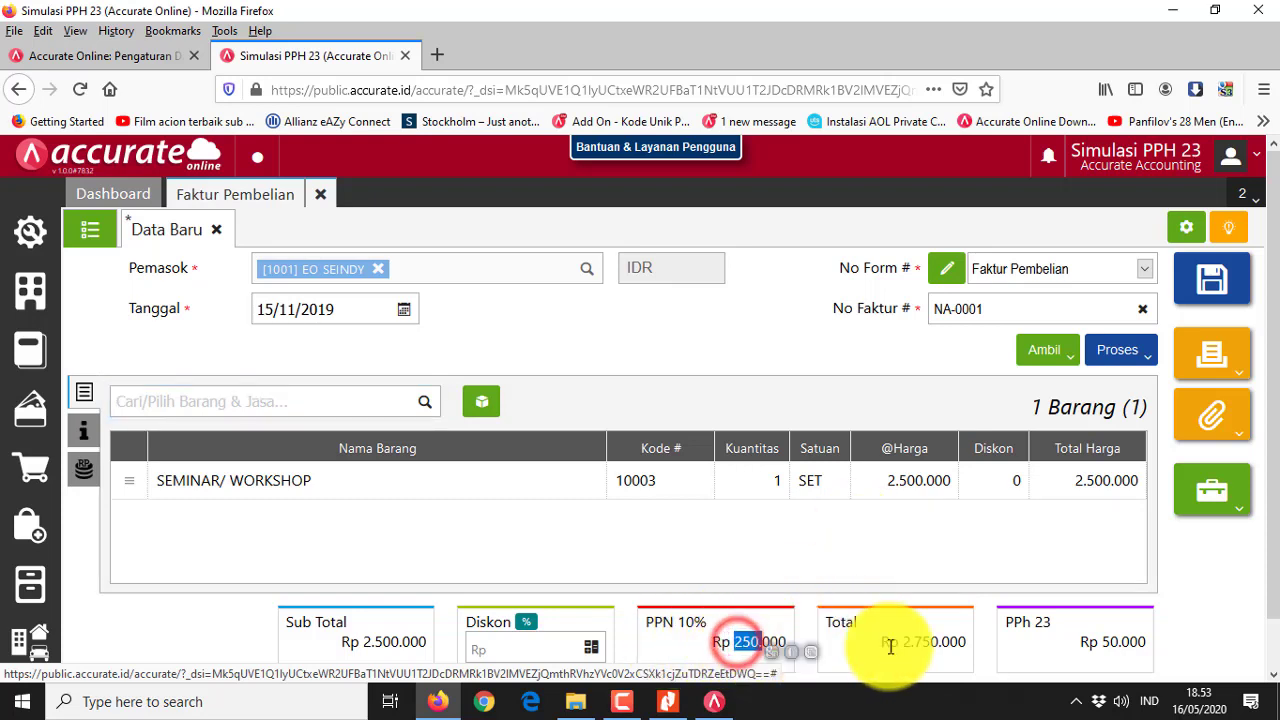
drag(896, 643, 943, 637)
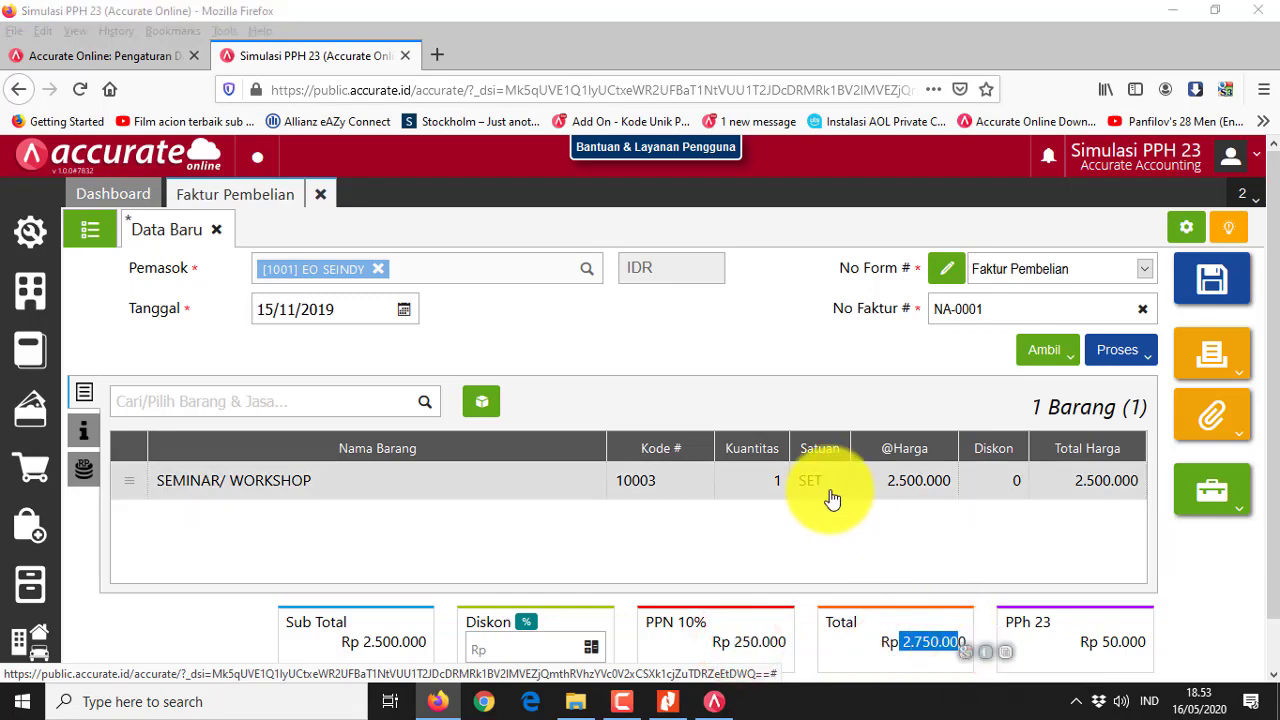
- Look up the tax invoice number in the workshop PDF and enter 010.900-19.00000001 as No. Faktur Pajak in the invoice's additional information
key(alt+Tab)
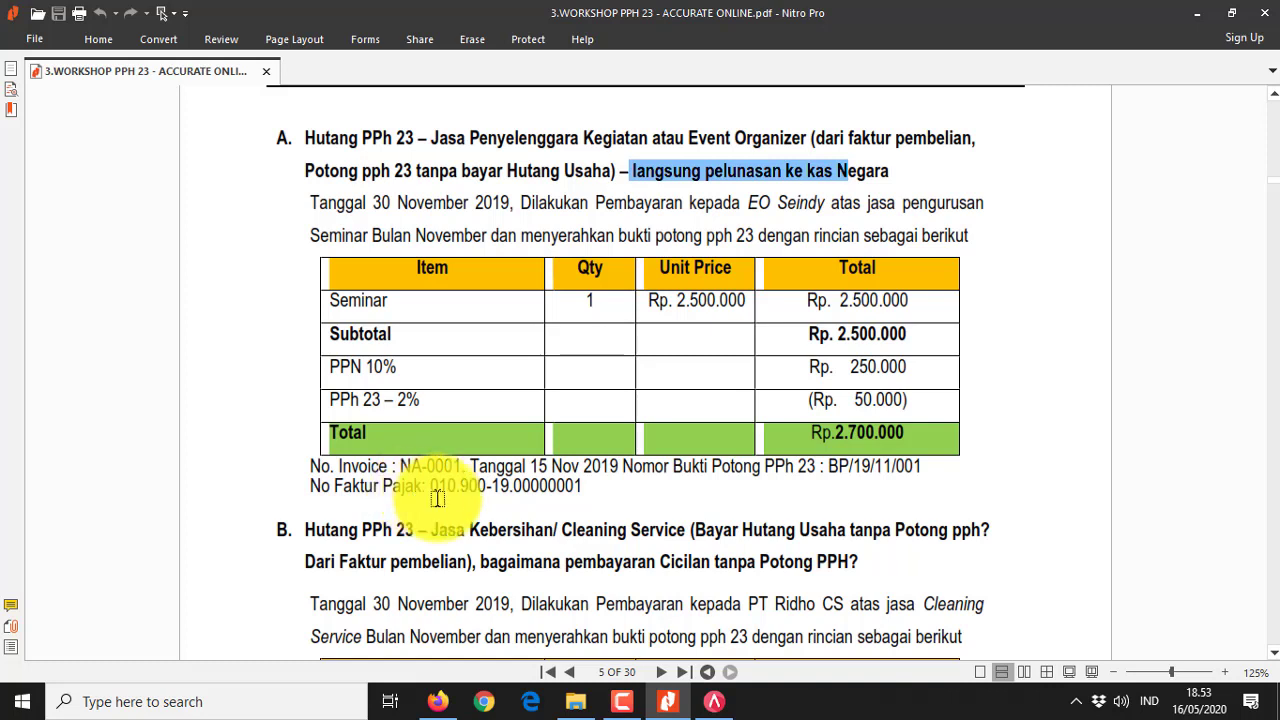
click(533, 487)
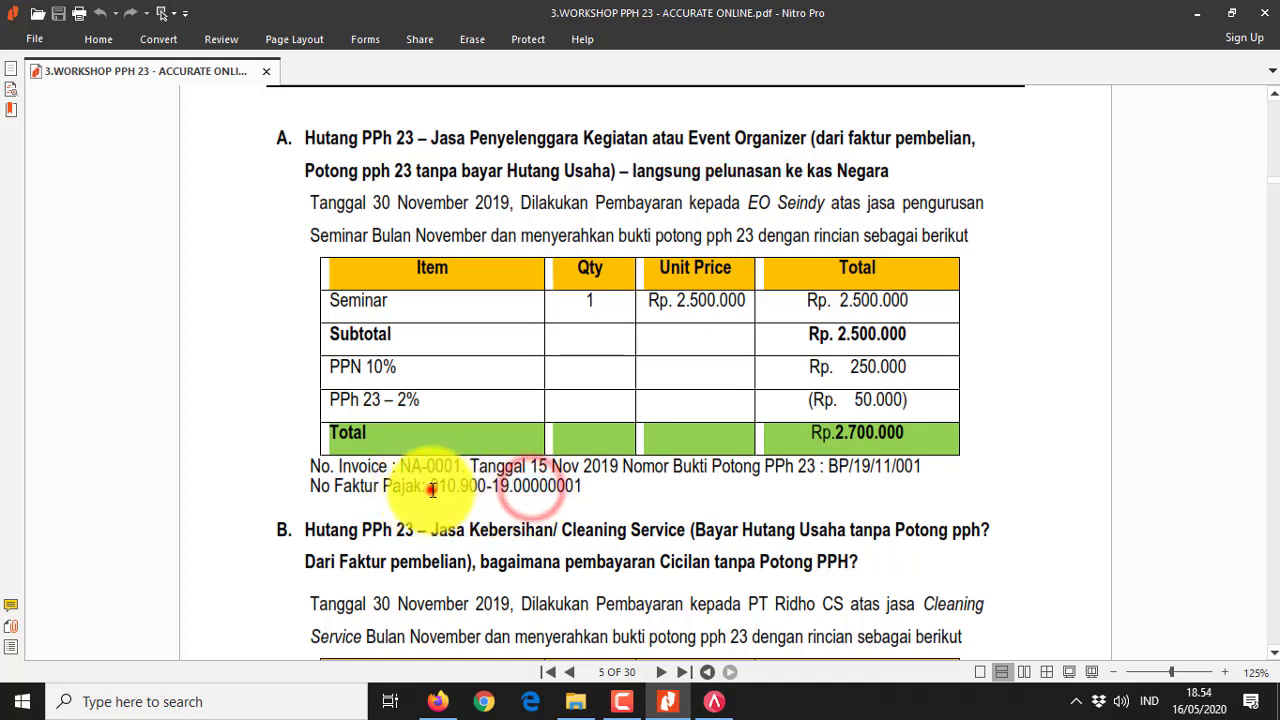
drag(430, 487, 575, 488)
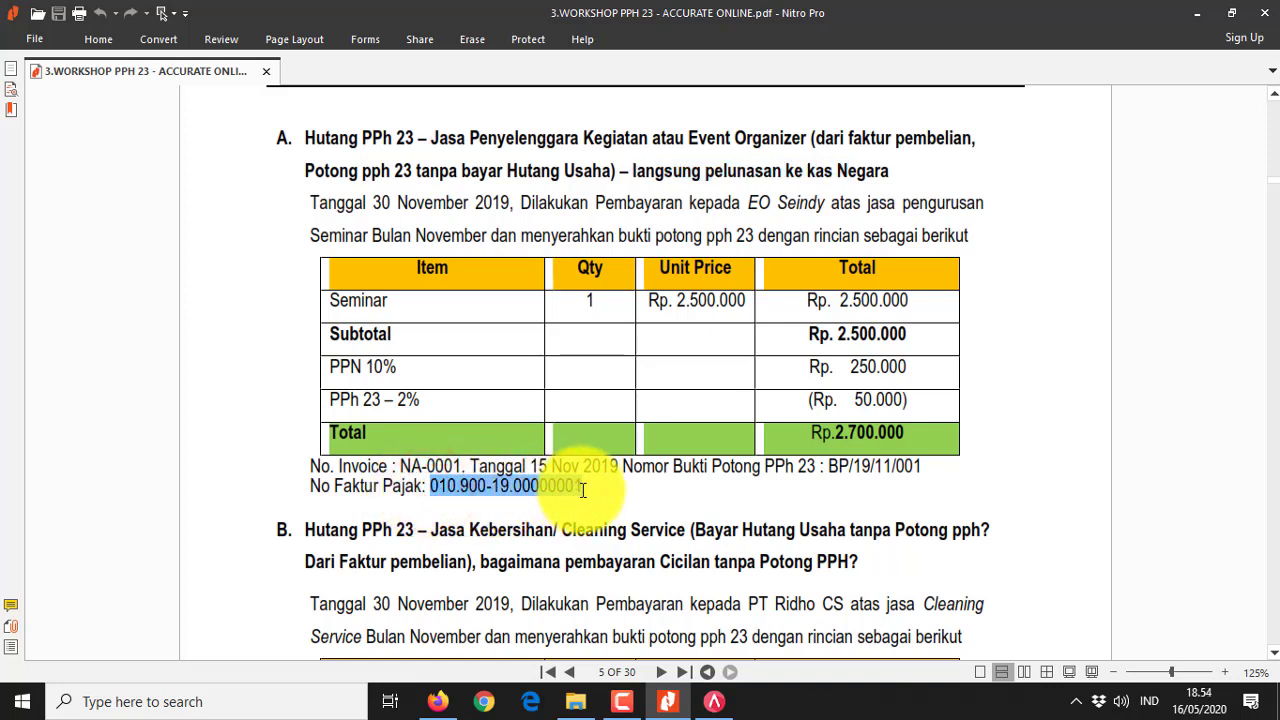
key(alt+Tab)
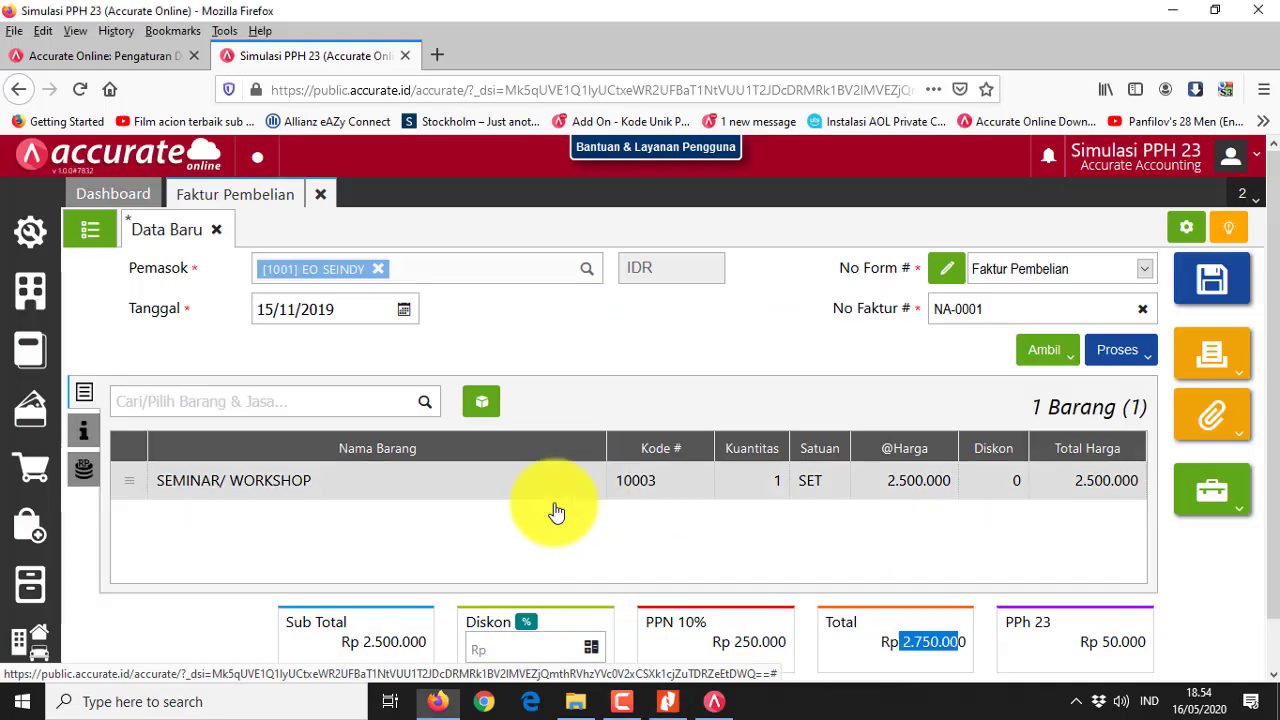
click(88, 436)
scroll(357, 523, down, 3)
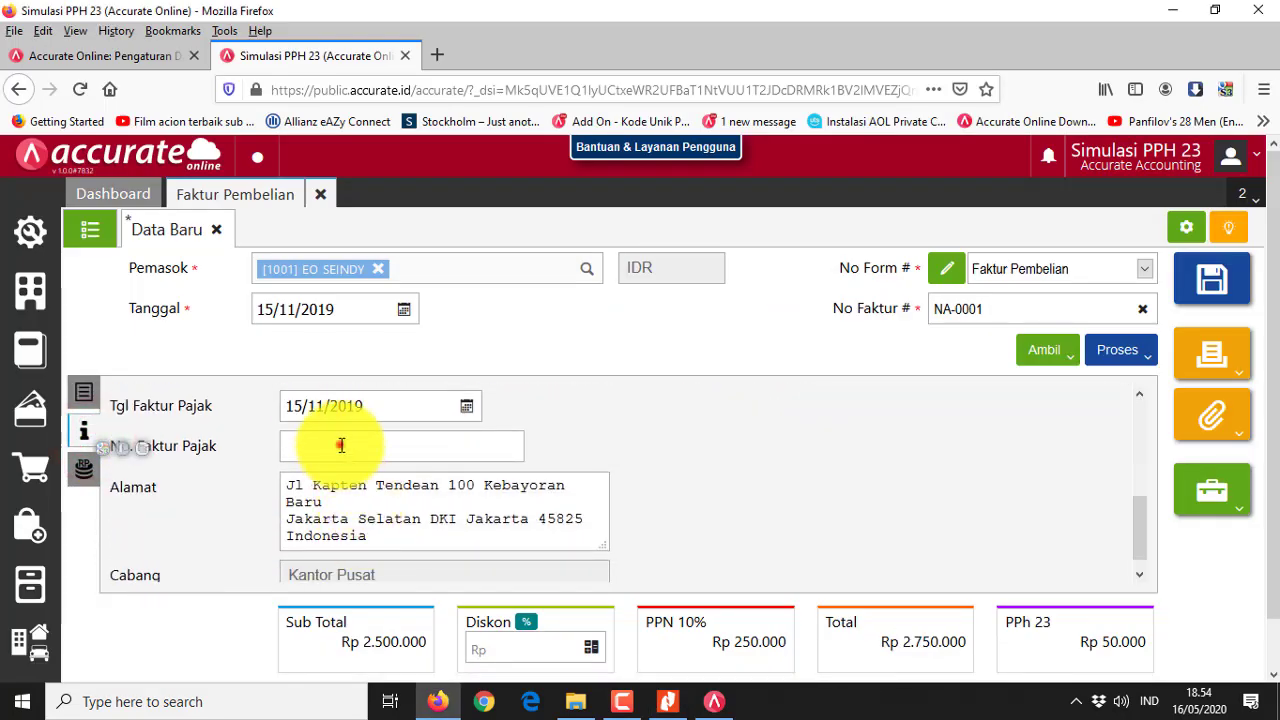
text(010.900-19.00000001)
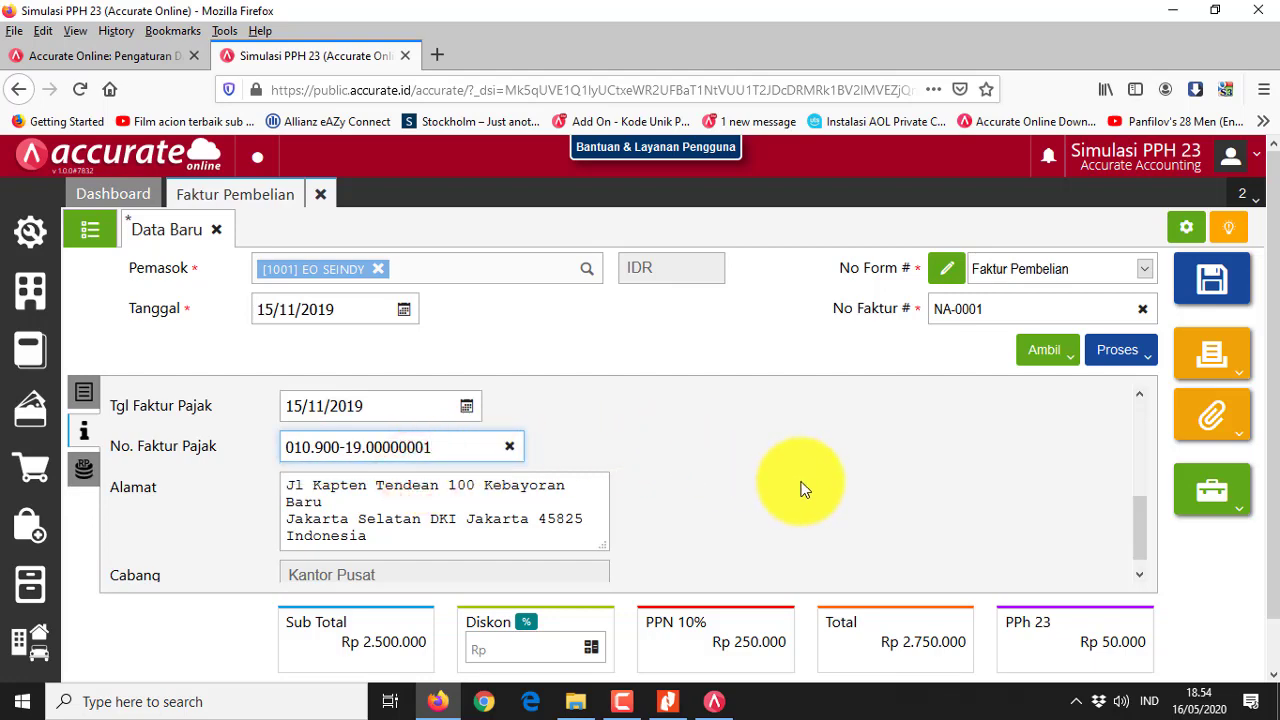
scroll(800, 490, up, 5)
scroll(800, 490, down, 2)
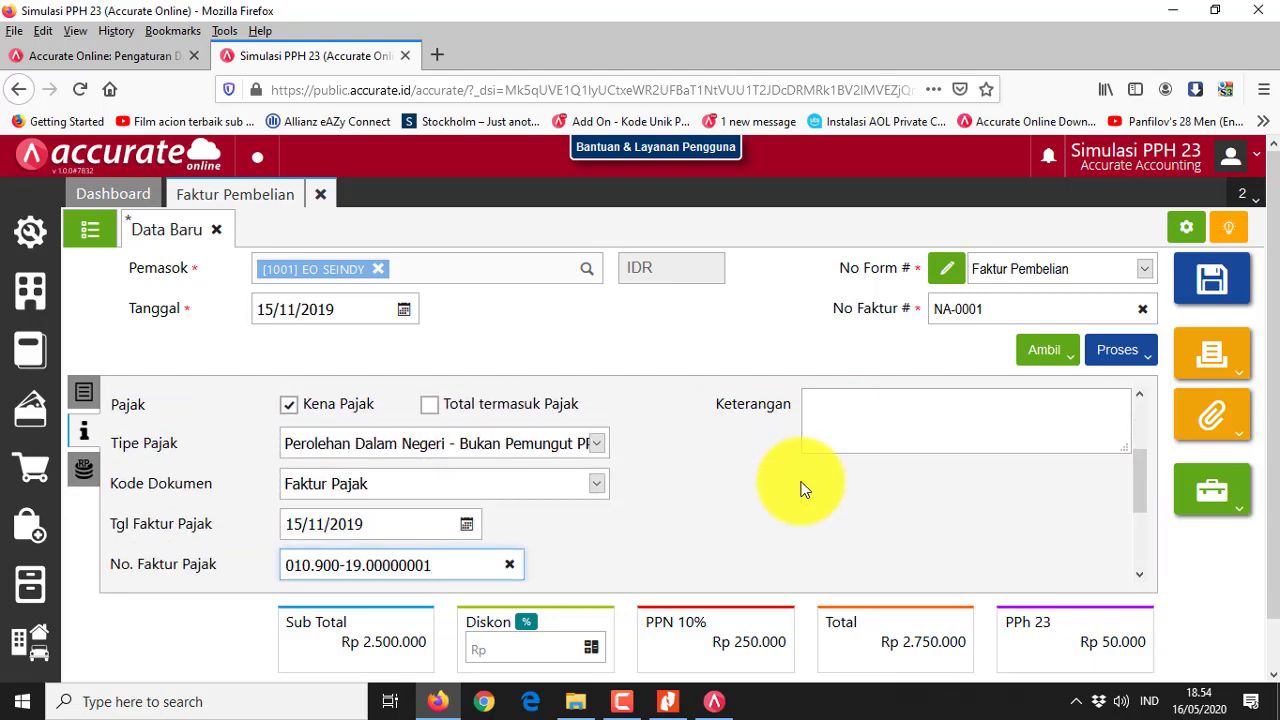
- Compare the invoice's item line, PPN 10%, PPh 23 and total with the case A table in the workshop PDF
scroll(586, 491, up, 3)
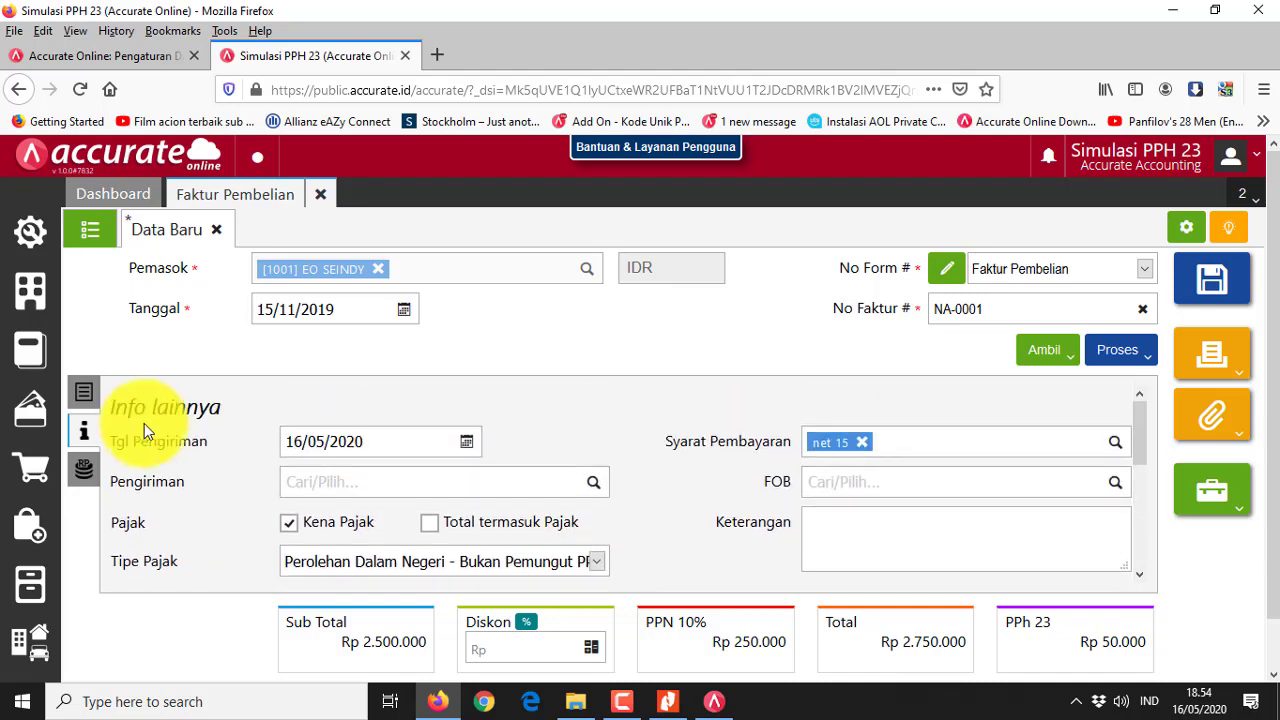
click(84, 393)
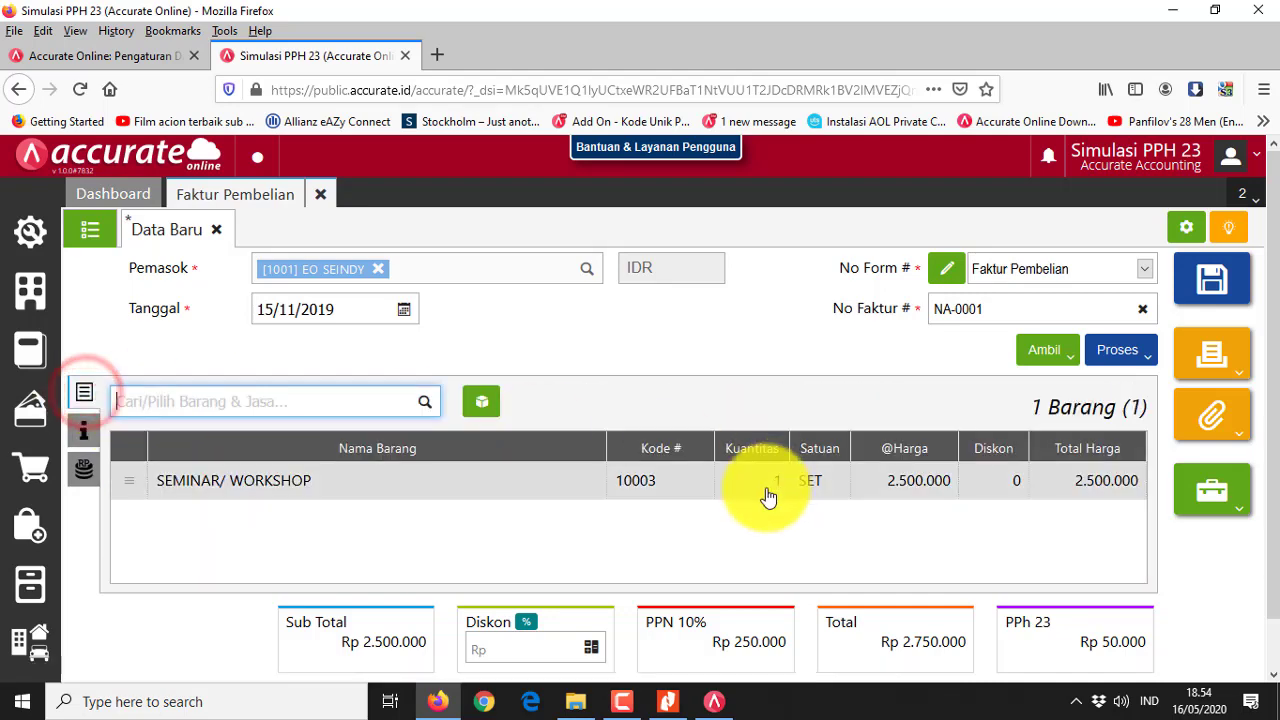
key(alt+Tab)
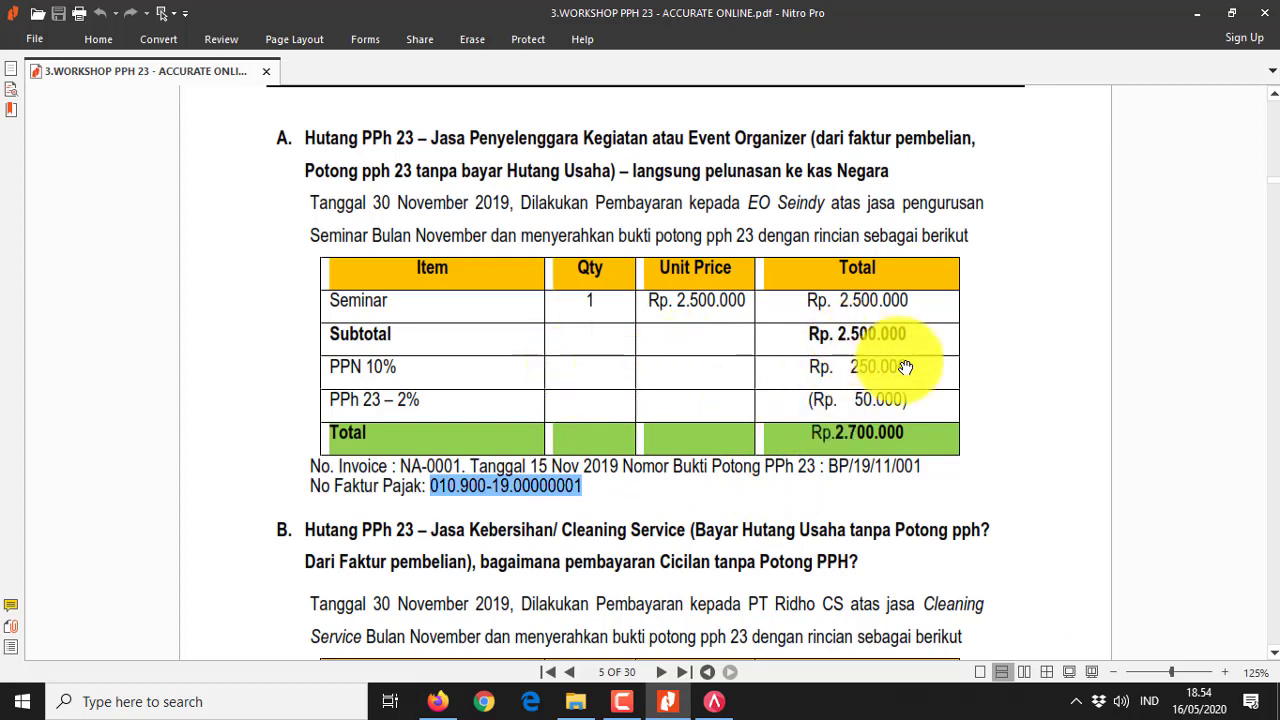
key(alt+Tab)
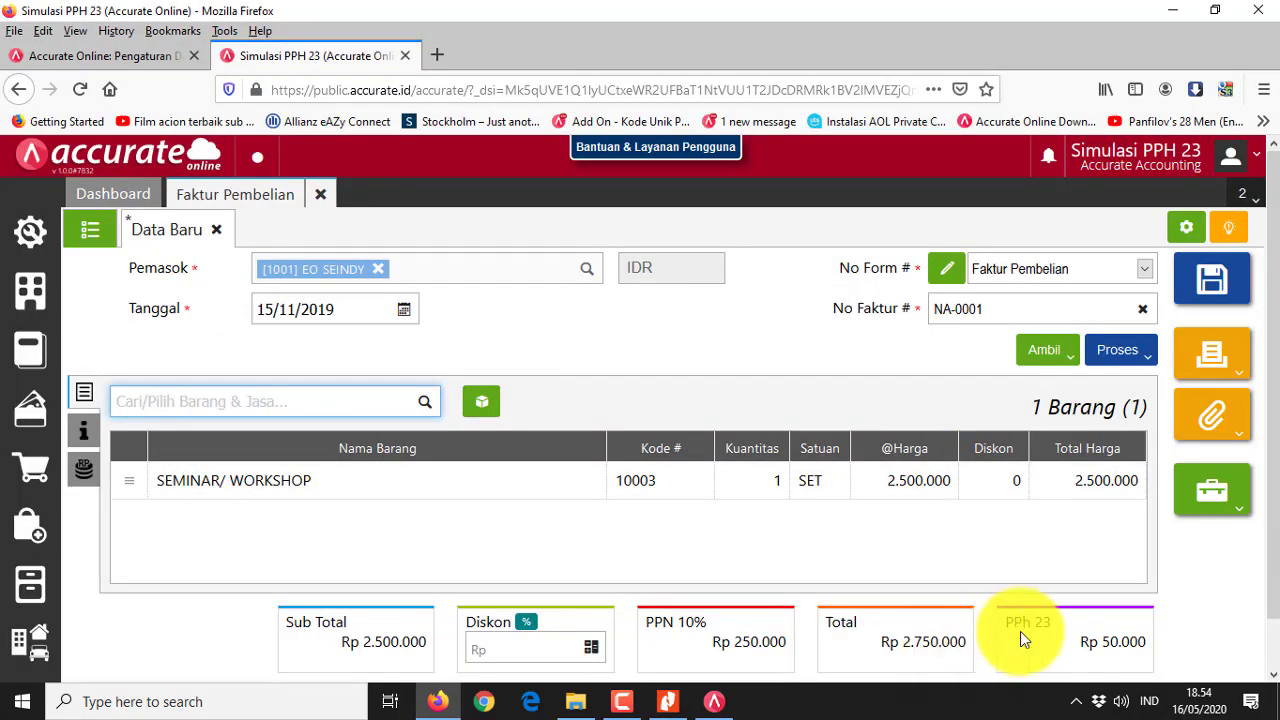
key(alt+Tab)
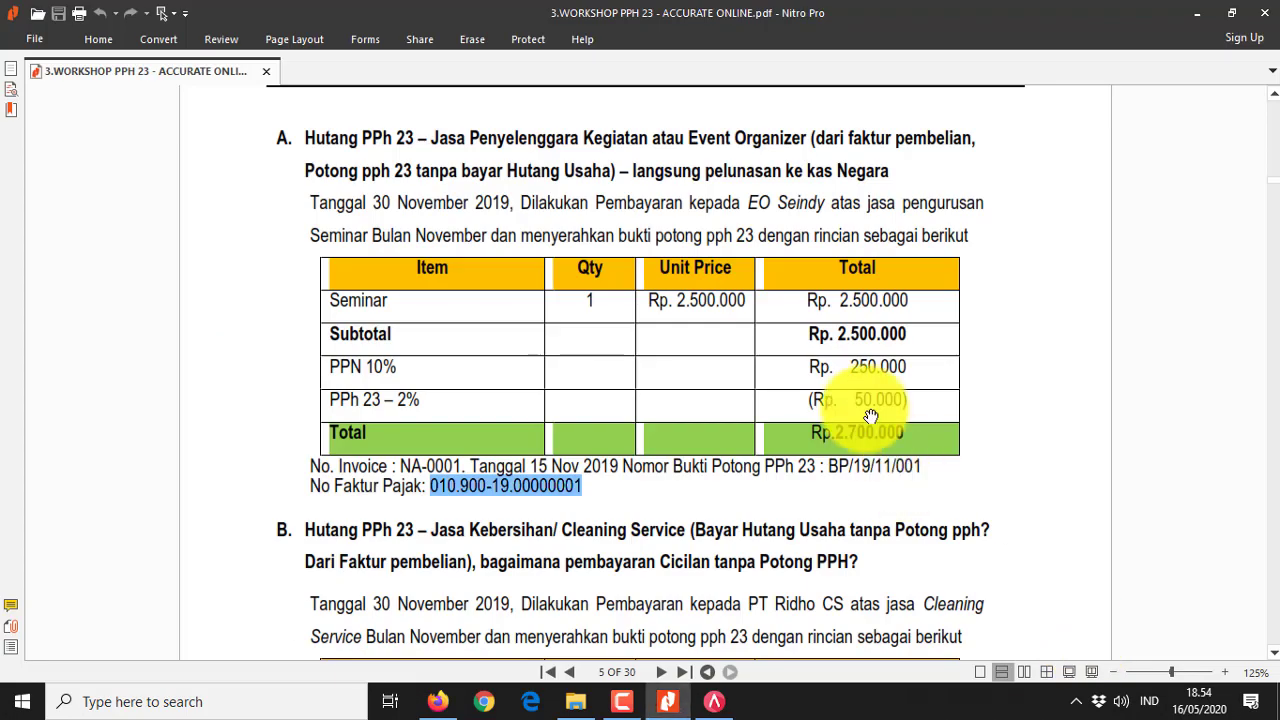
key(alt+Tab)
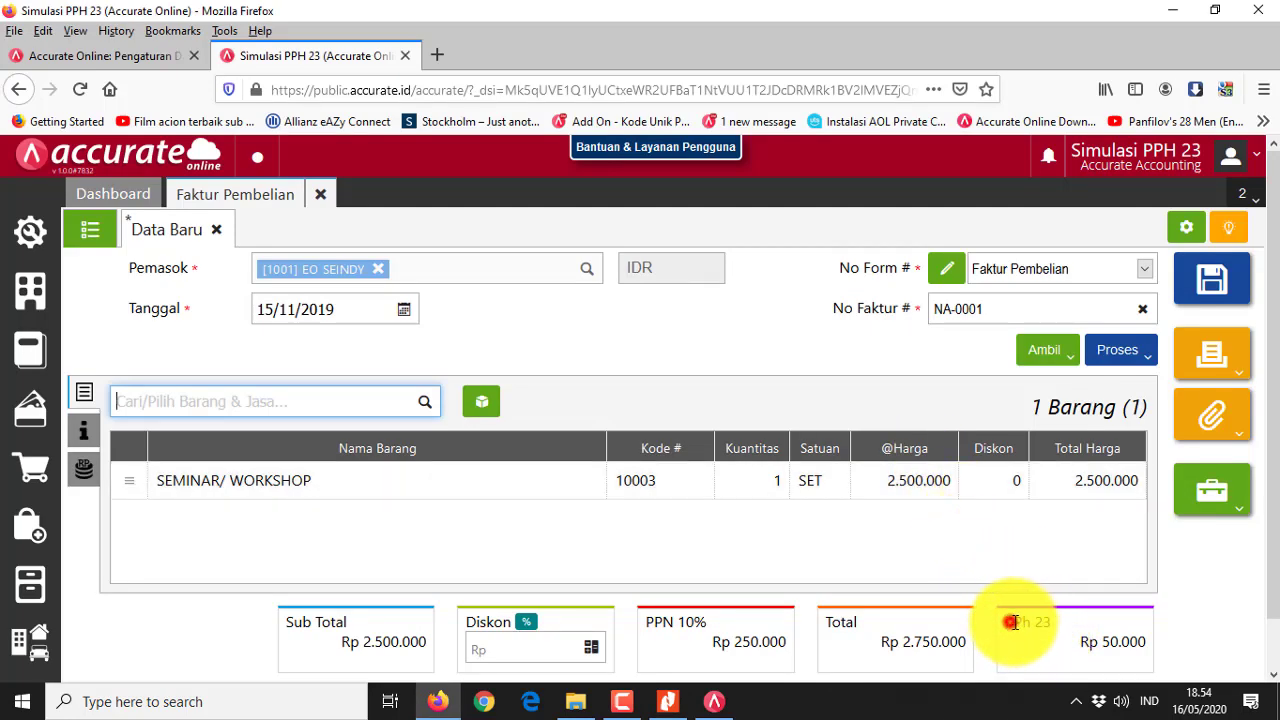
drag(1012, 622, 1145, 645)
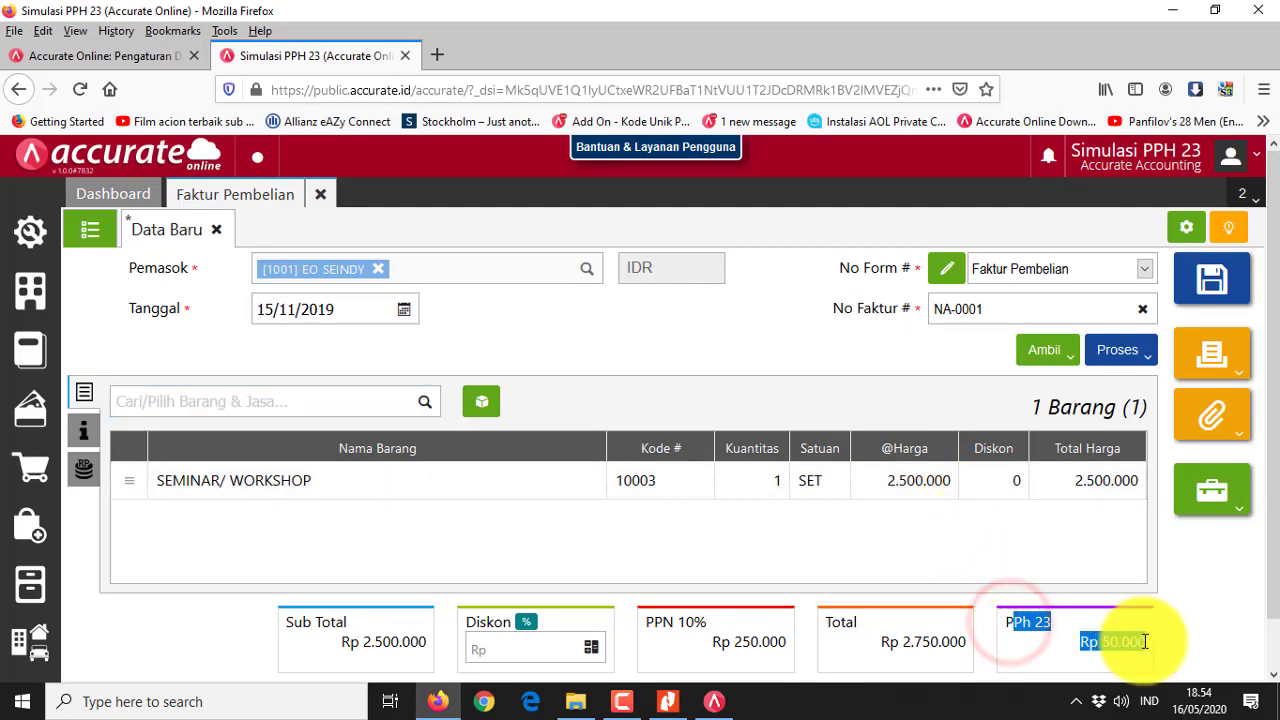
click(893, 644)
drag(884, 645, 931, 645)
click(818, 537)
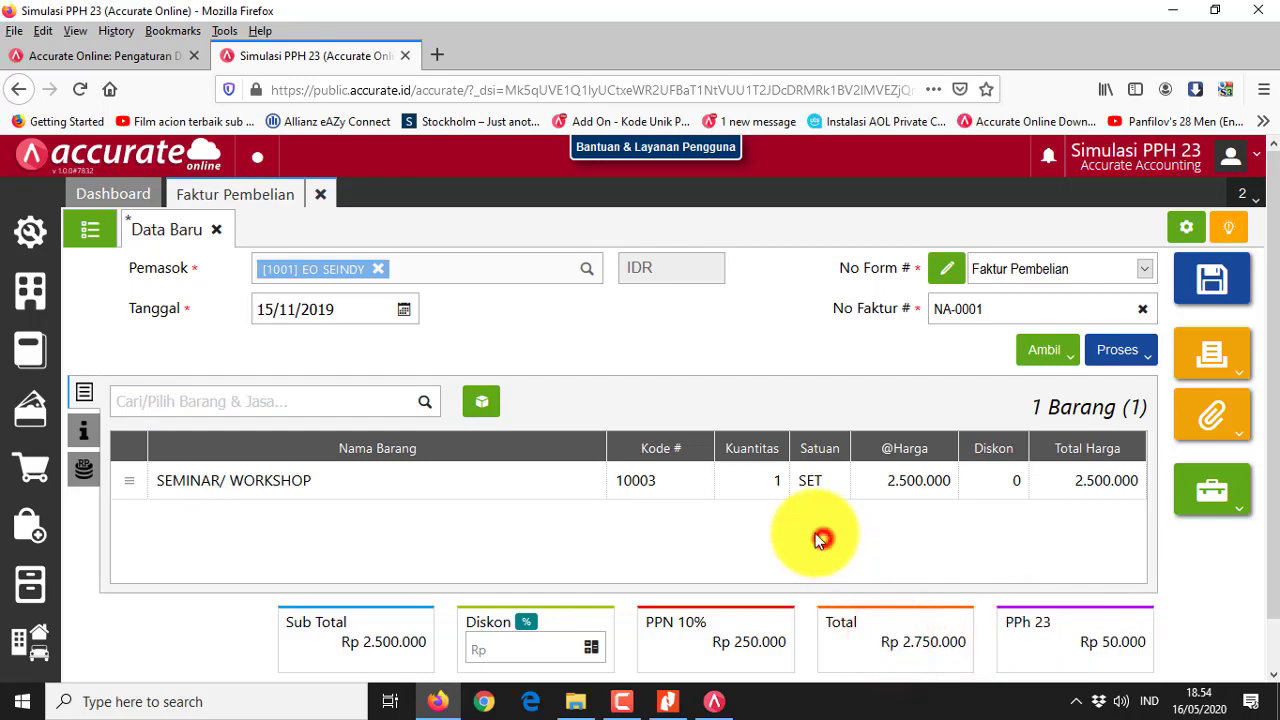
- Save the EO SEINDY purchase invoice and reopen NA-0001 from the purchase invoice list
click(84, 430)
click(84, 392)
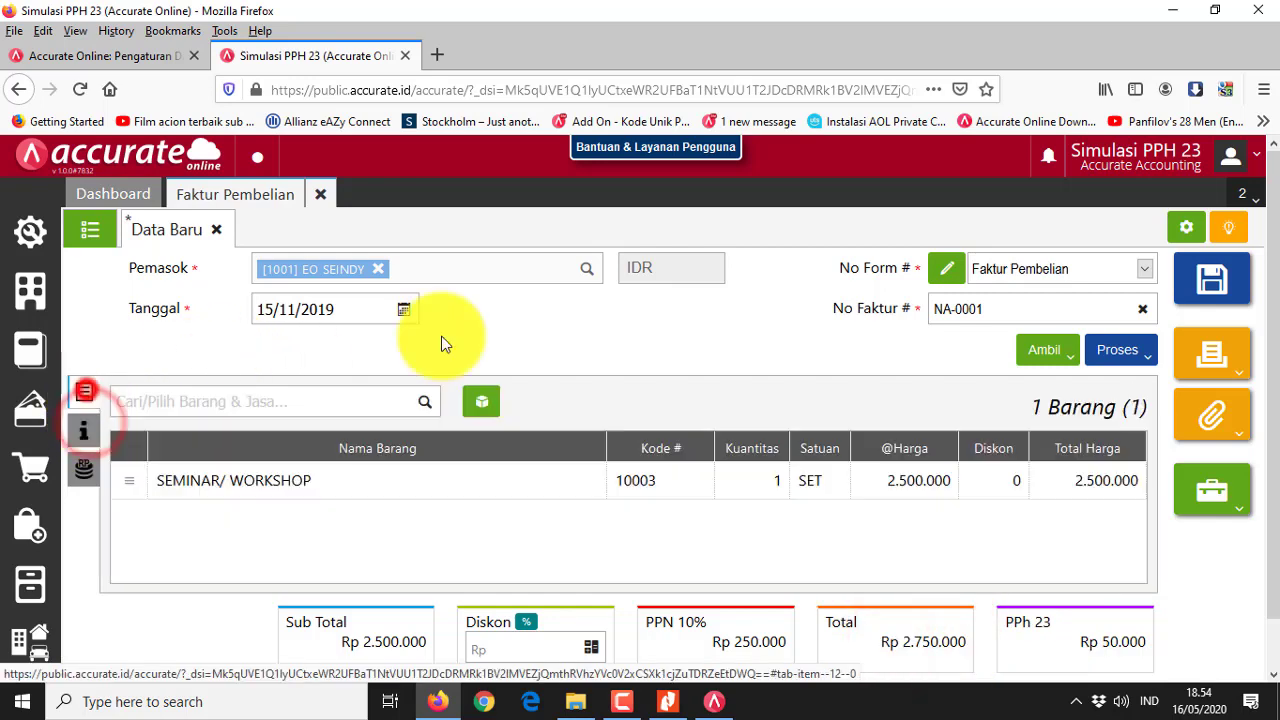
click(1228, 282)
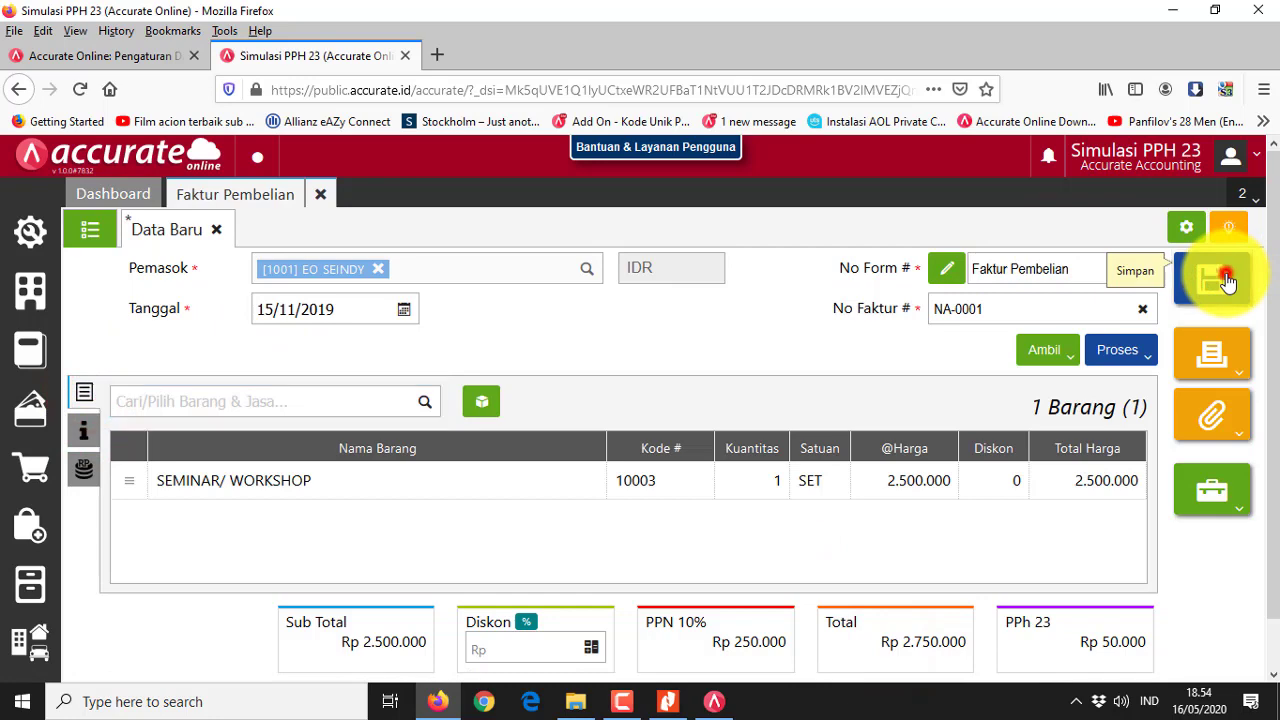
click(100, 238)
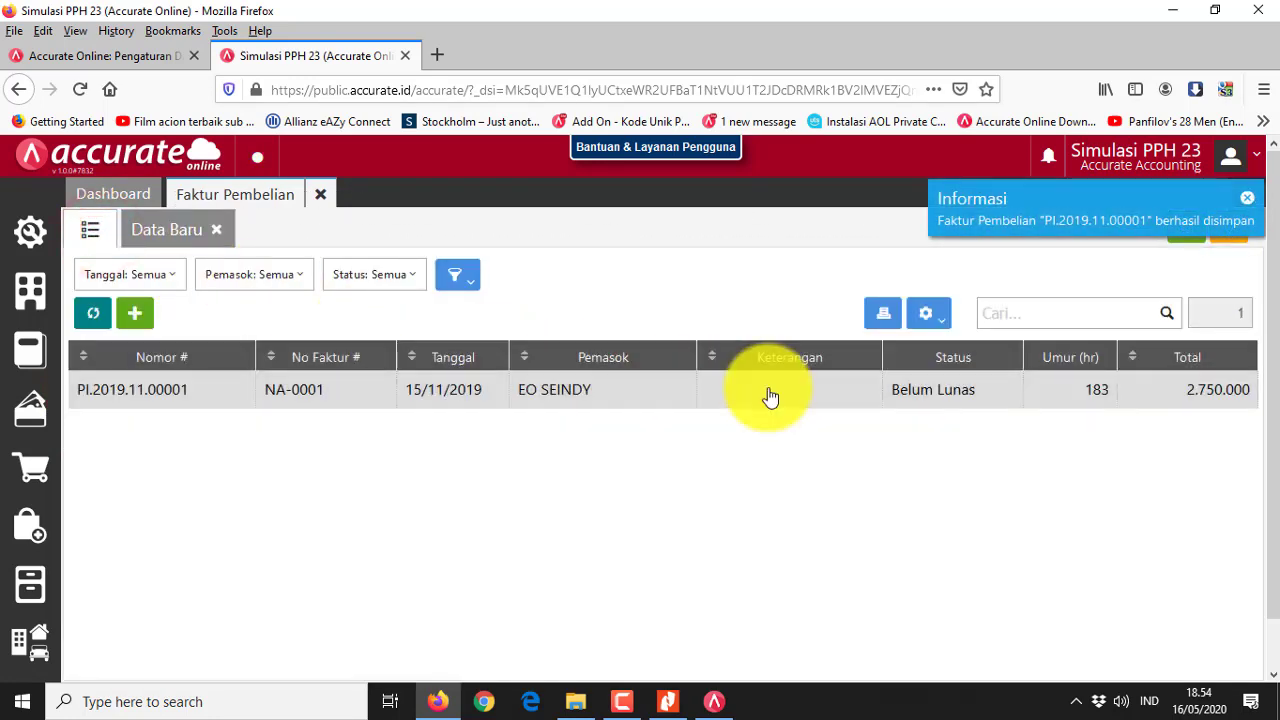
click(768, 392)
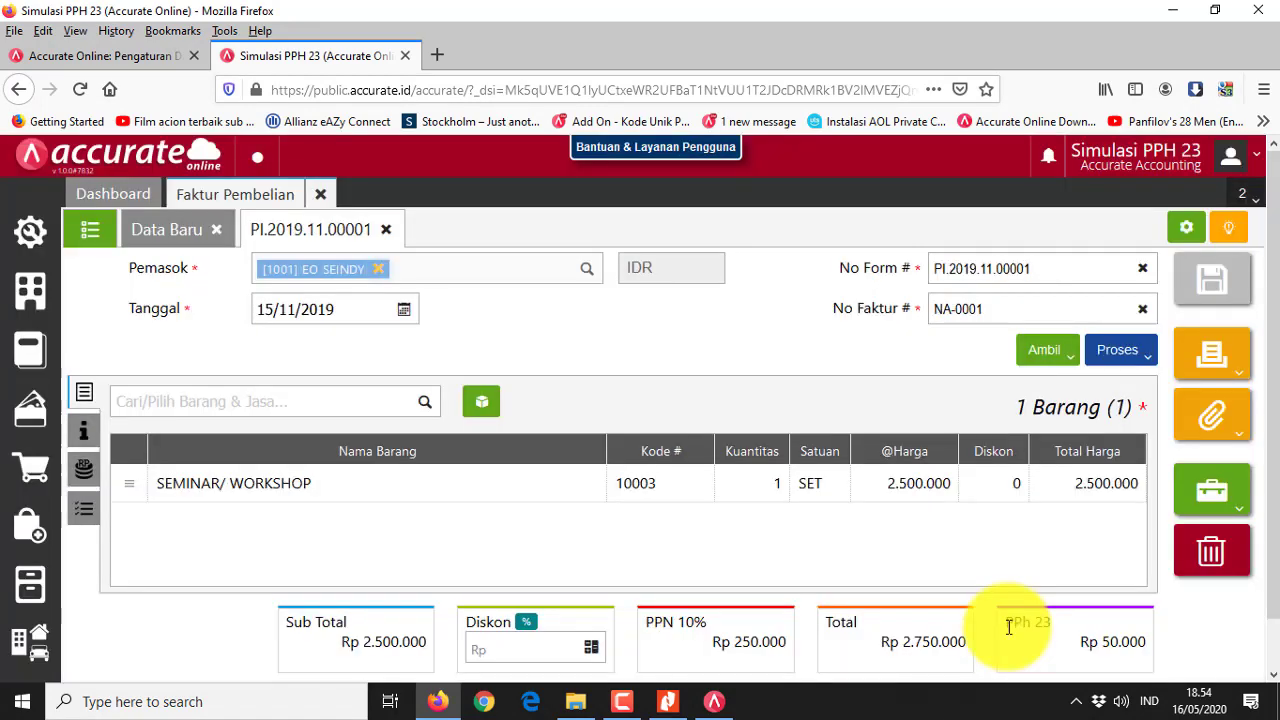
- Examine the saved invoice's PPh 23 amount and its journal details (Rincian Jurnal)
drag(1007, 624, 1146, 642)
click(1124, 638)
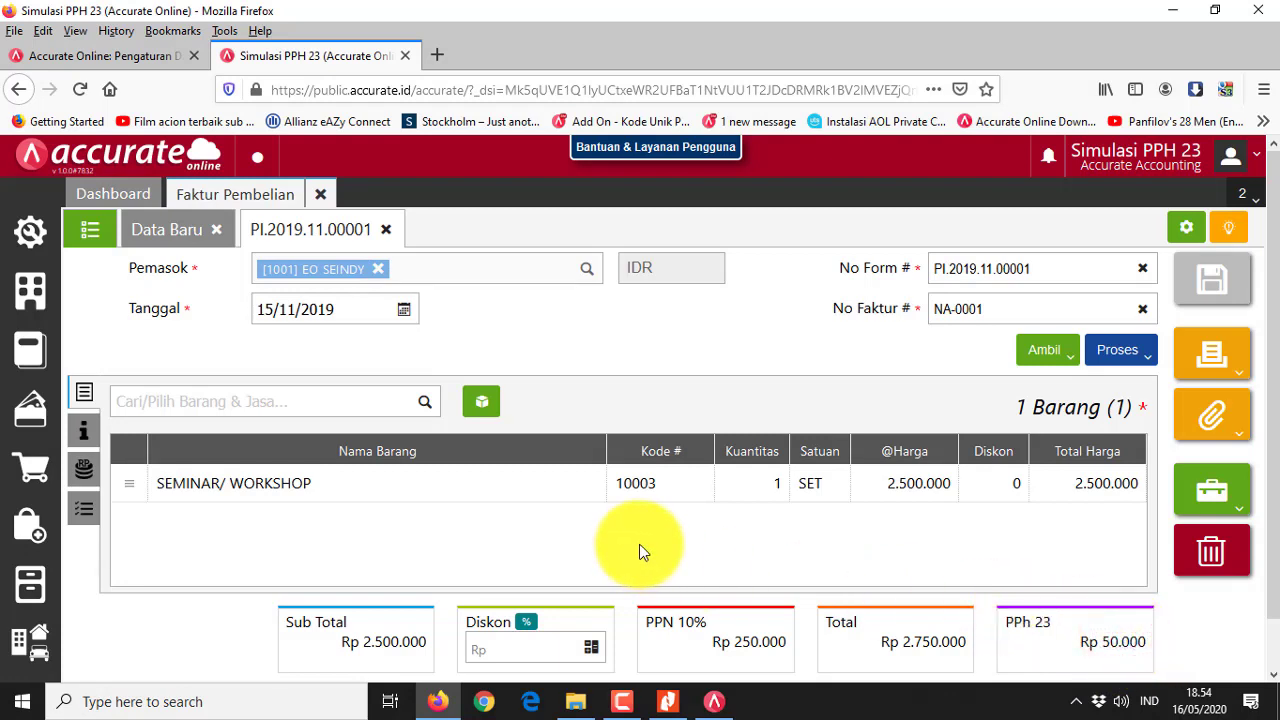
click(1218, 514)
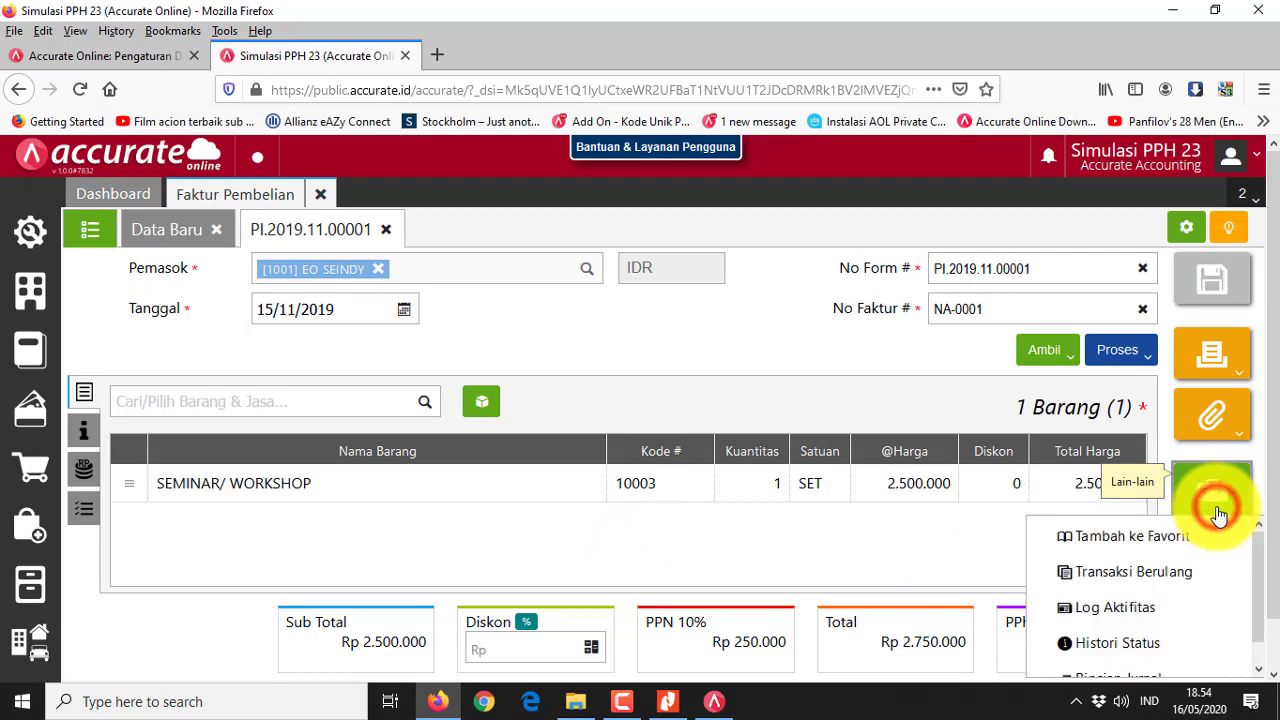
drag(1255, 557, 1260, 596)
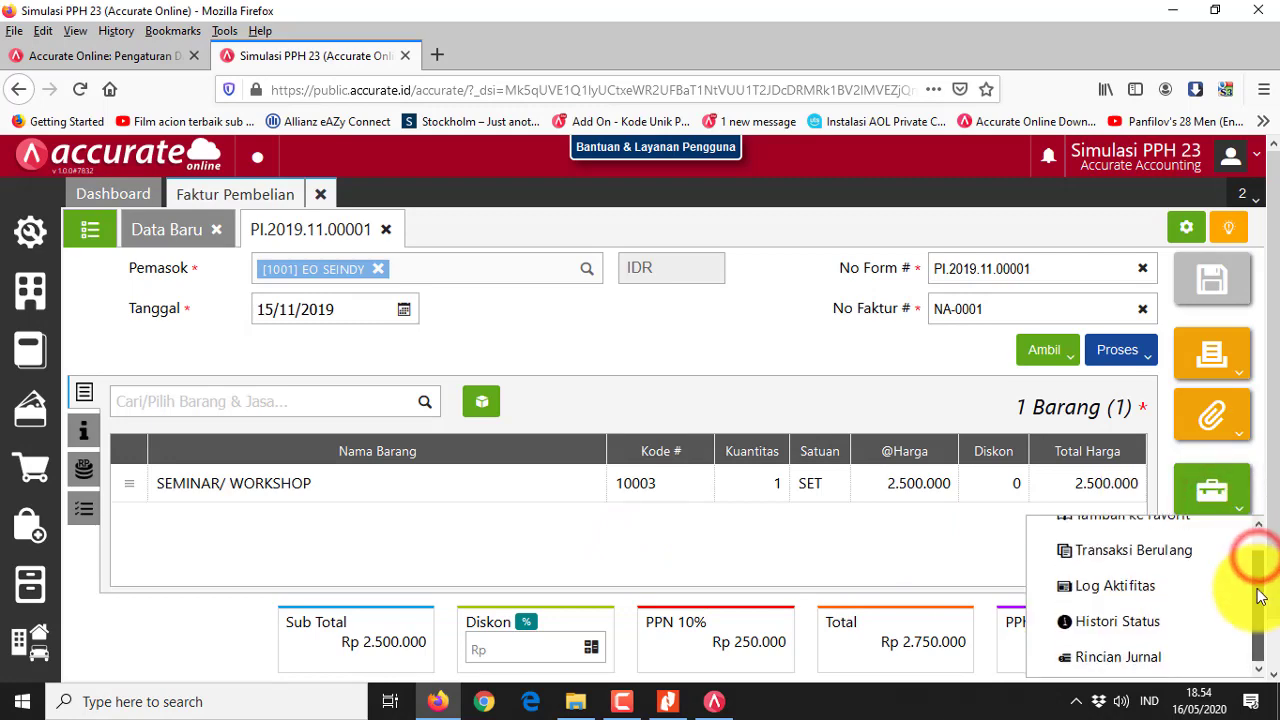
click(1136, 656)
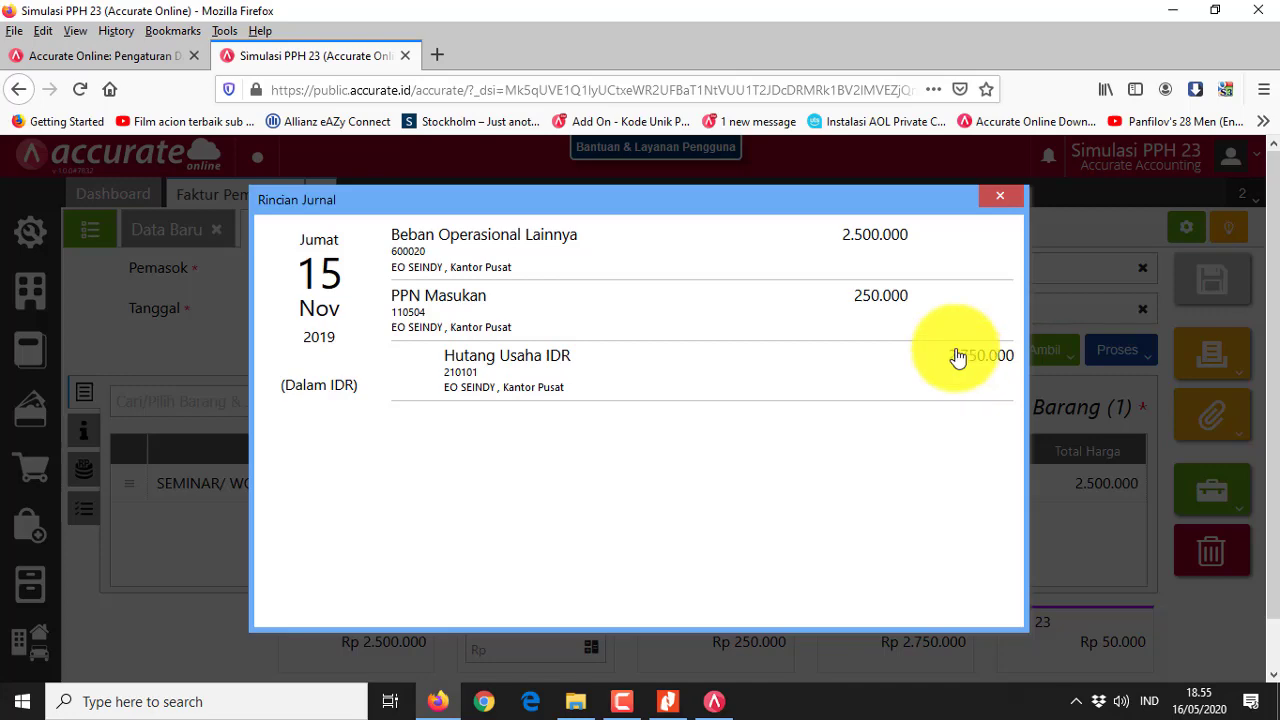
click(994, 204)
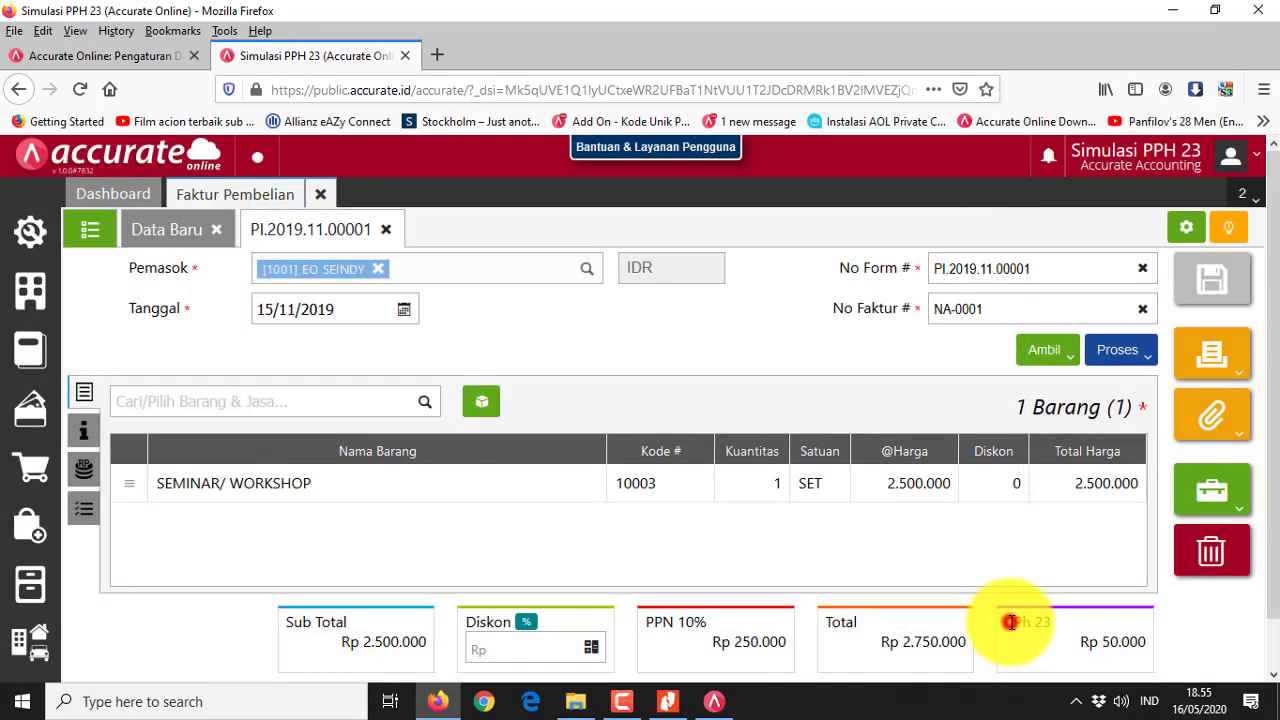
drag(1011, 622, 1145, 641)
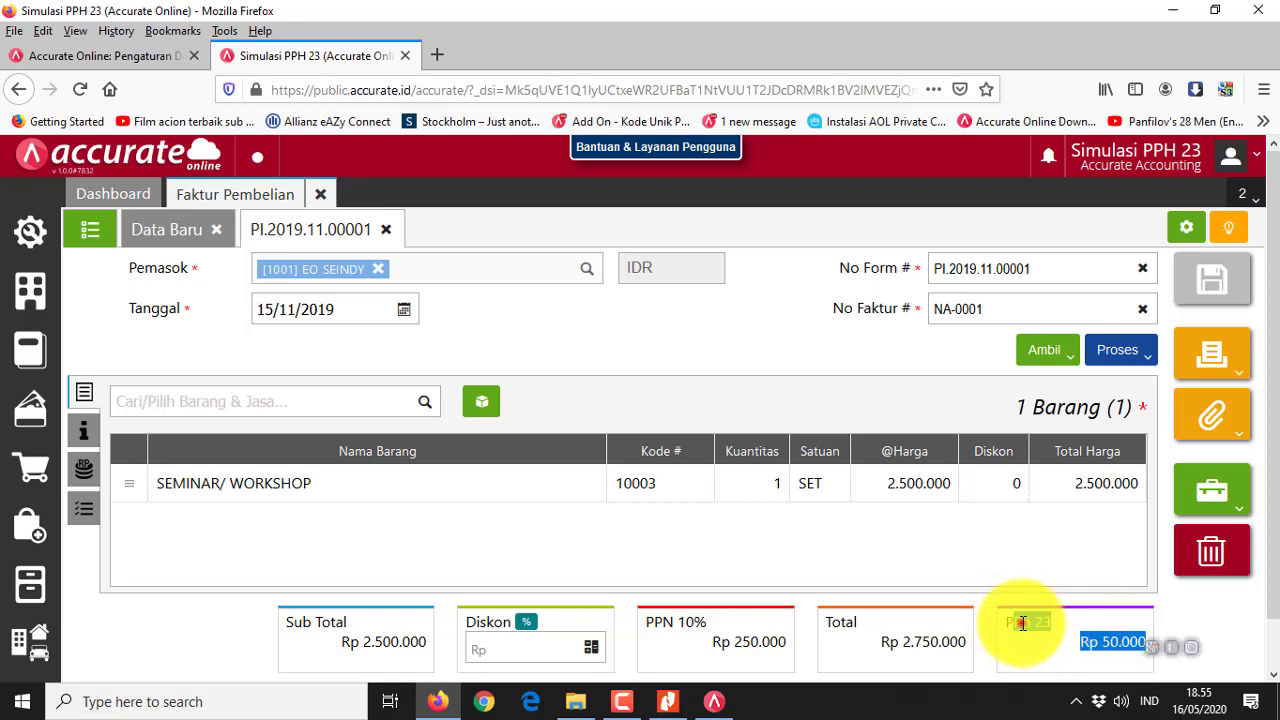
drag(1008, 622, 1145, 641)
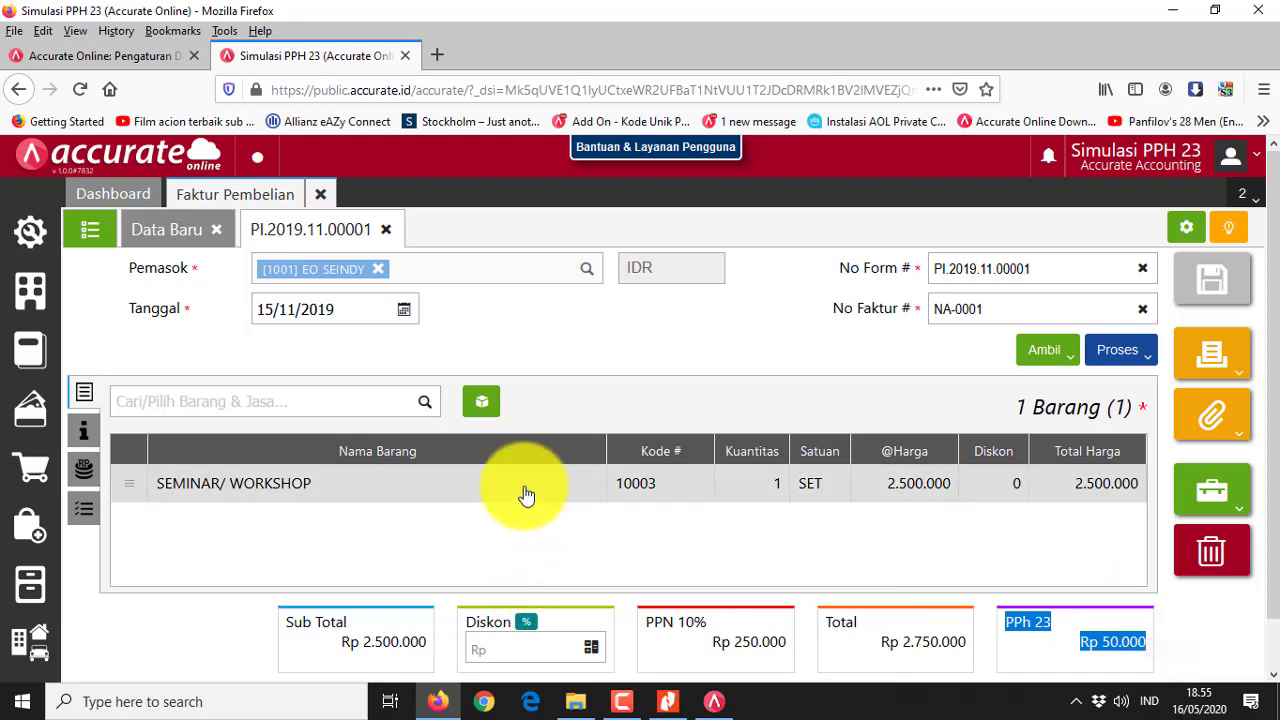
click(357, 402)
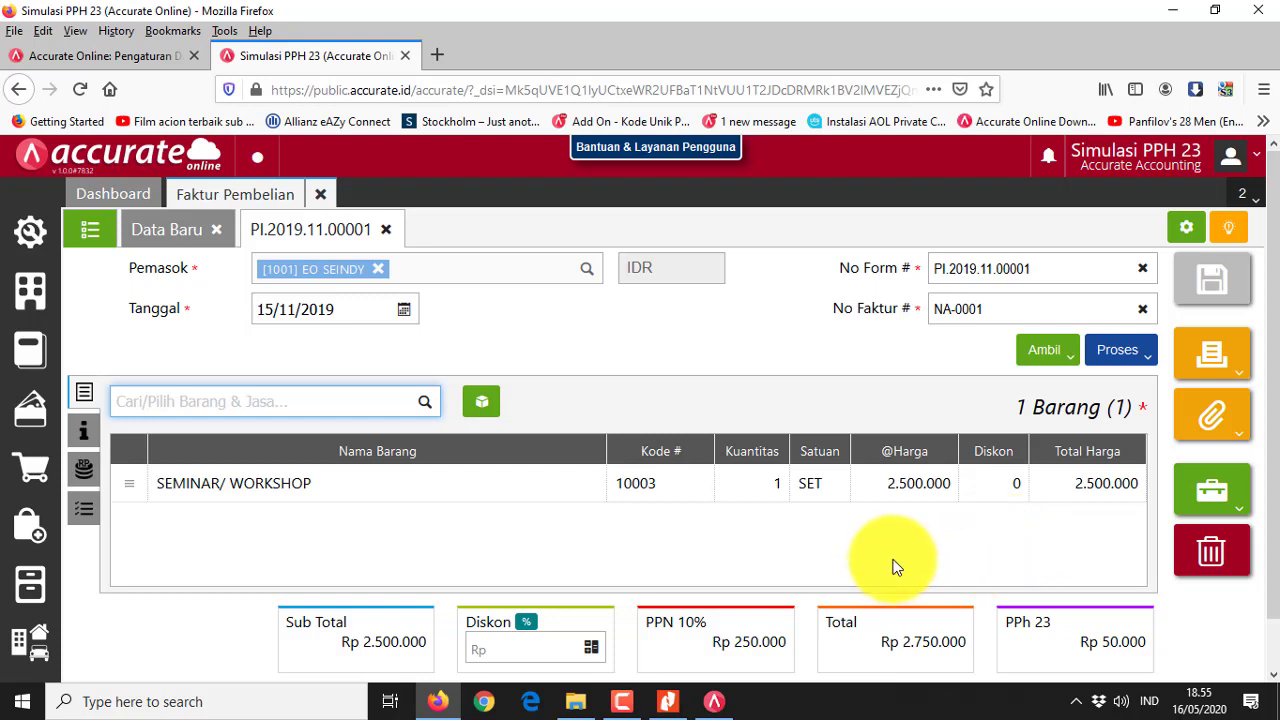
- Review case A's payment and PPh 23 withholding instructions in the workshop PDF, and process the invoice into Pemotongan PPh
click(667, 699)
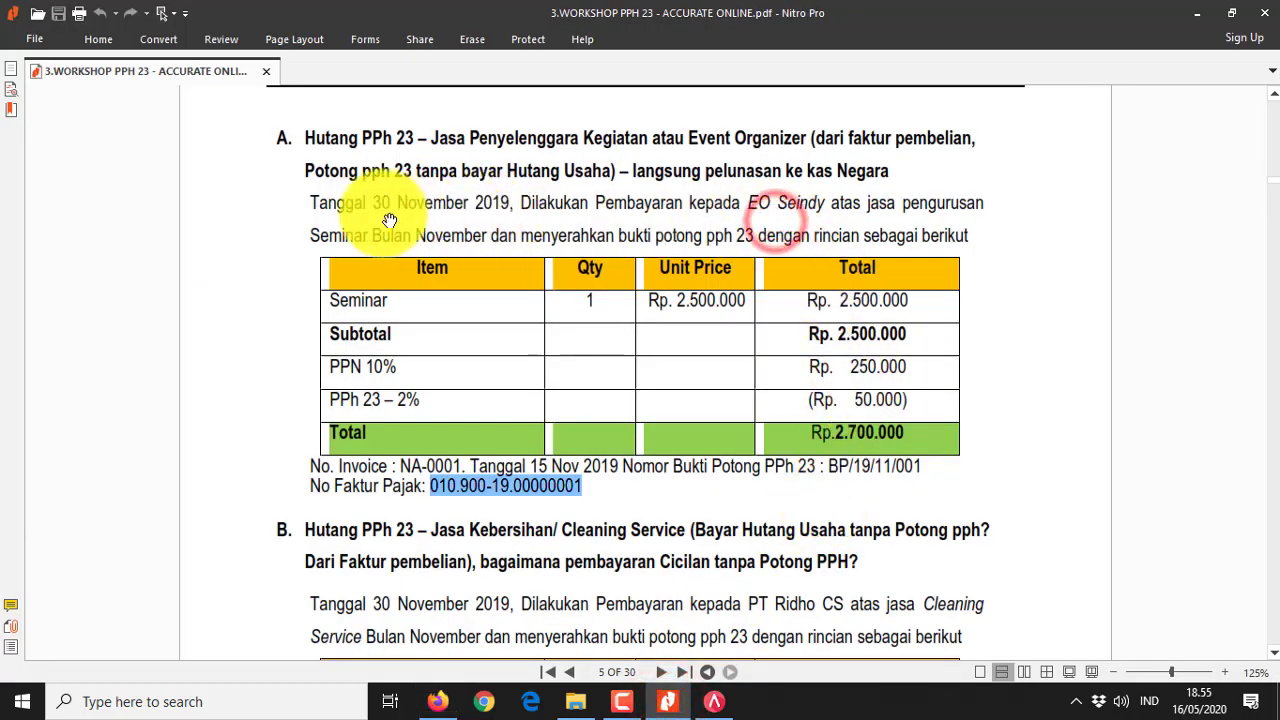
double_click(598, 202)
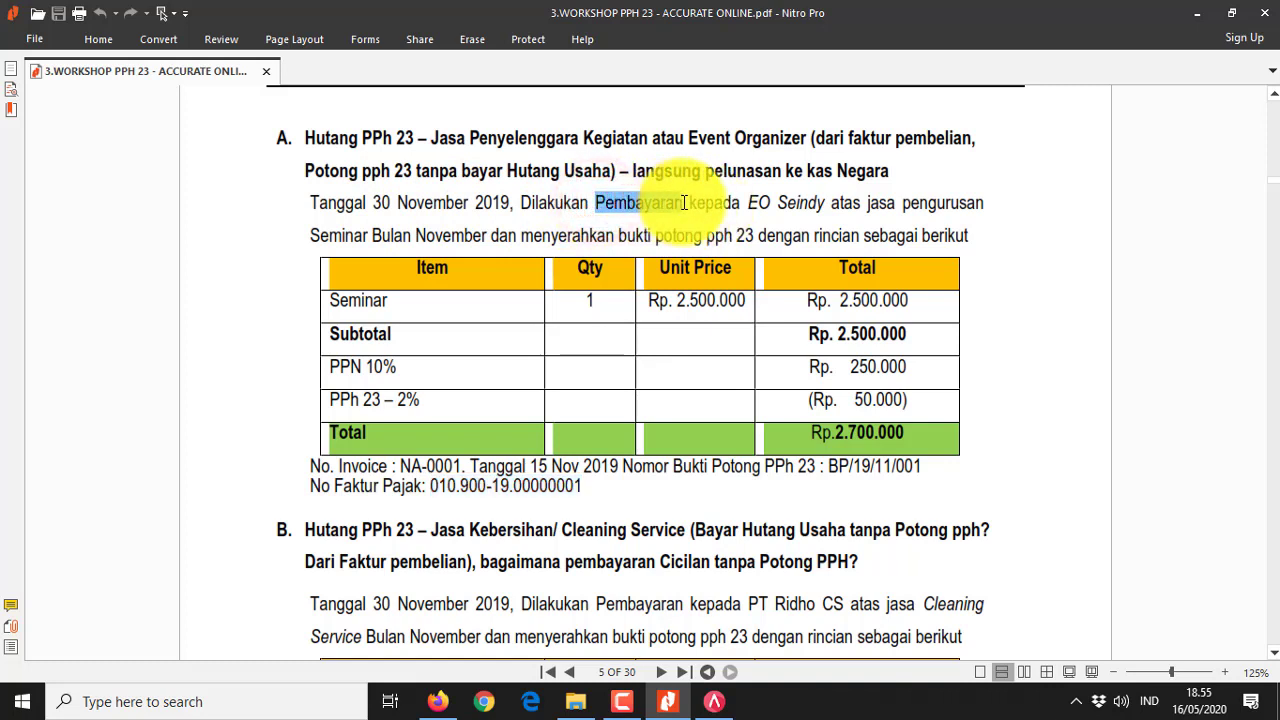
click(626, 205)
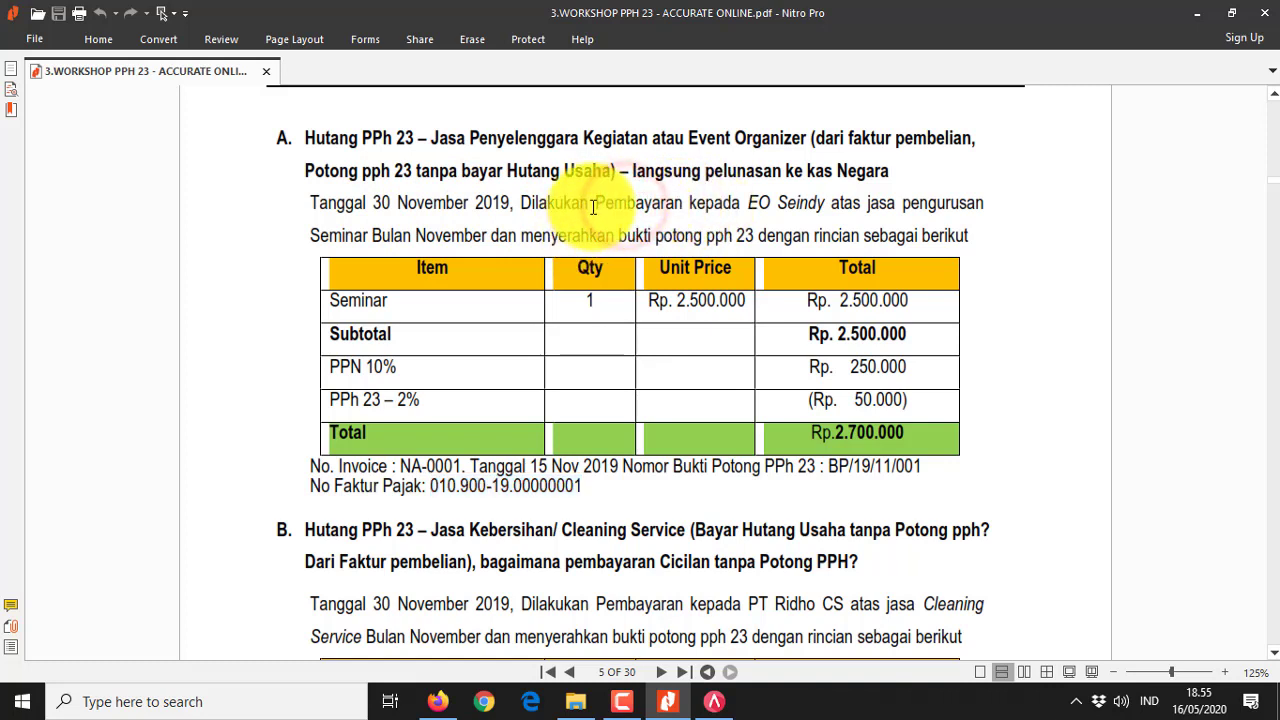
drag(594, 200, 664, 200)
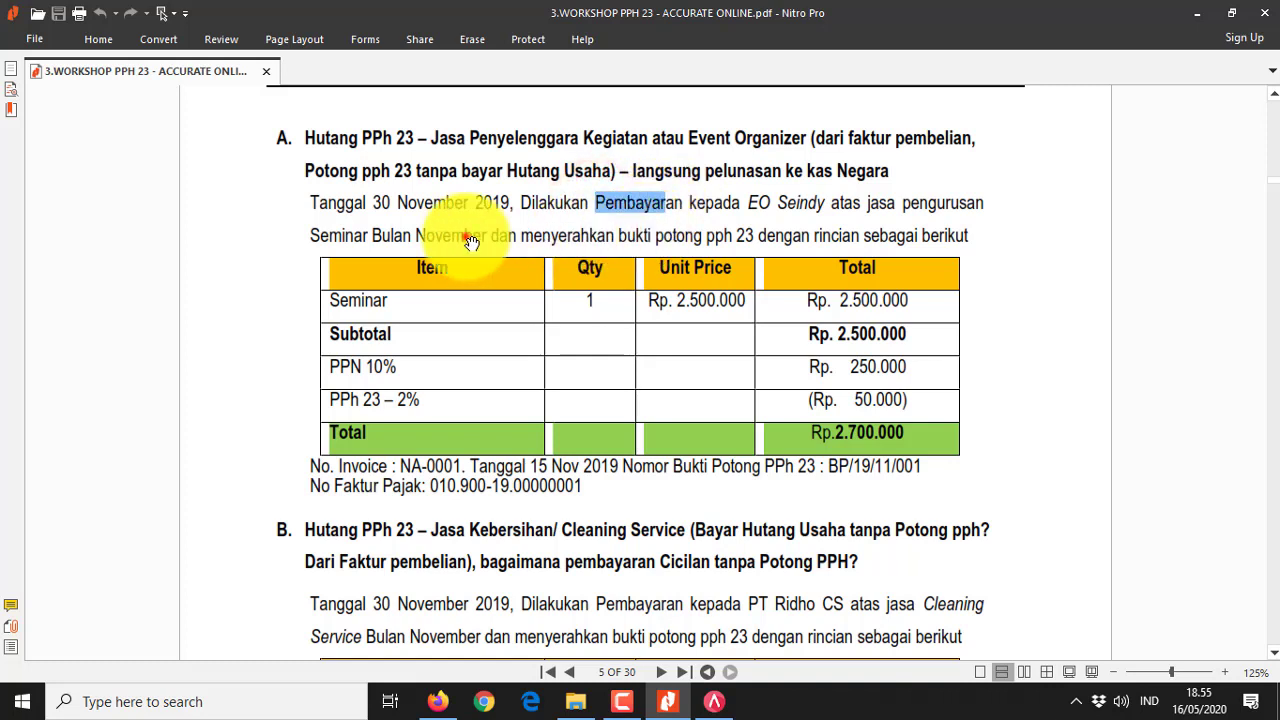
drag(466, 236, 605, 233)
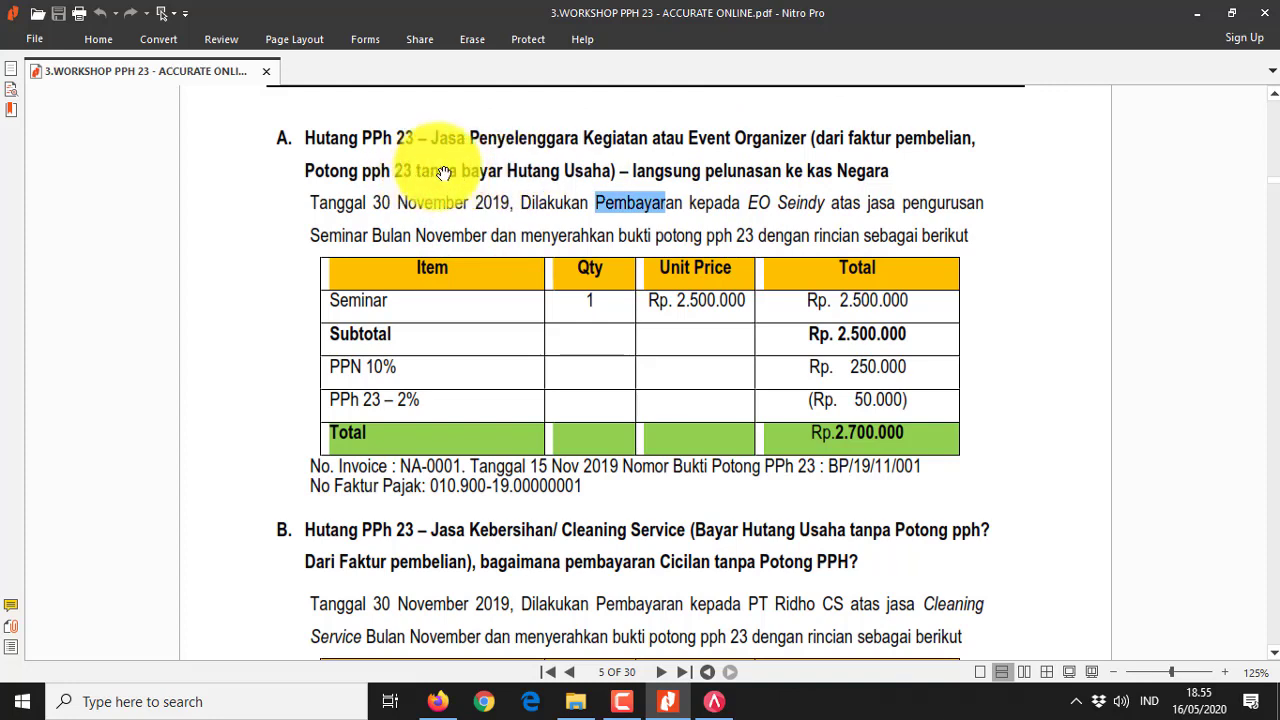
click(438, 701)
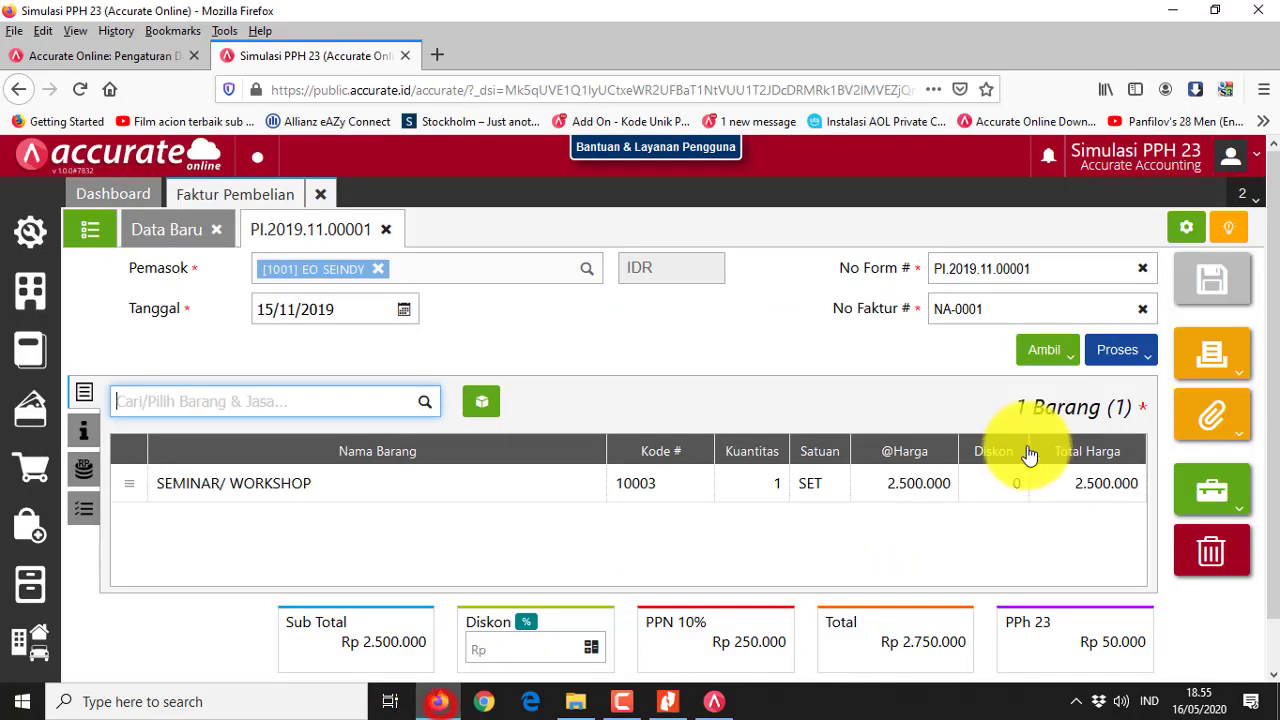
click(1142, 365)
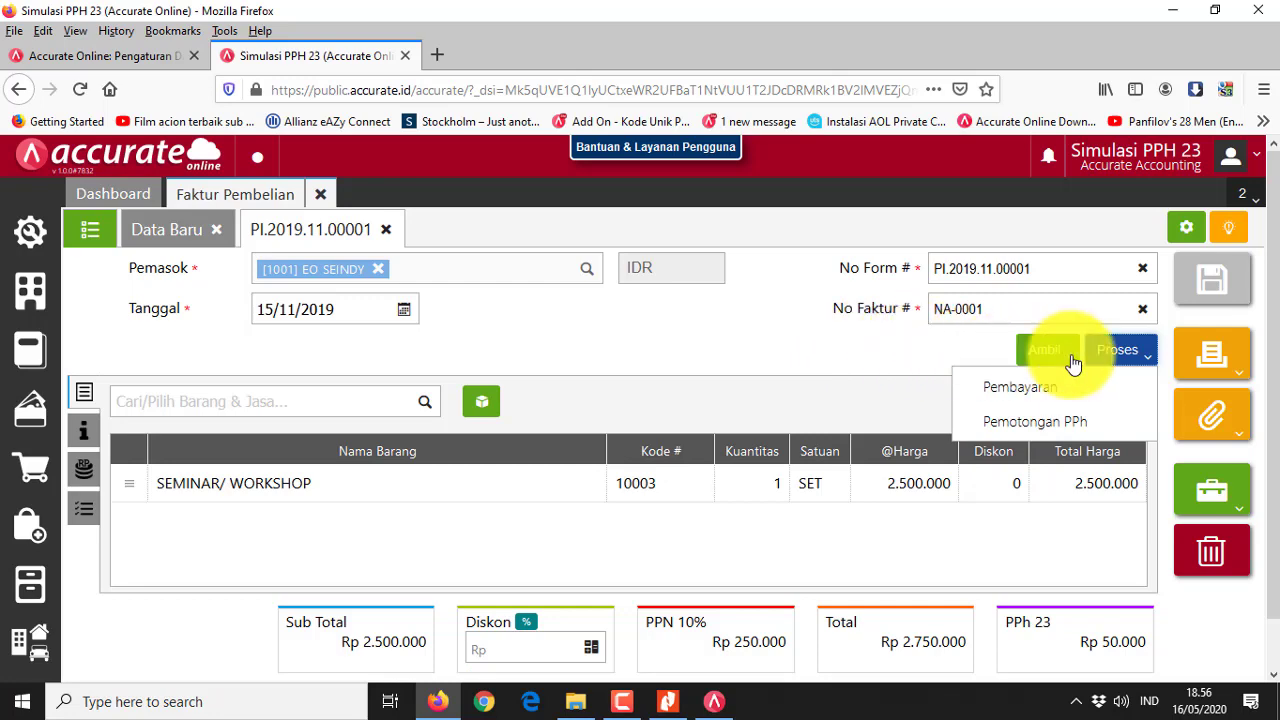
click(667, 701)
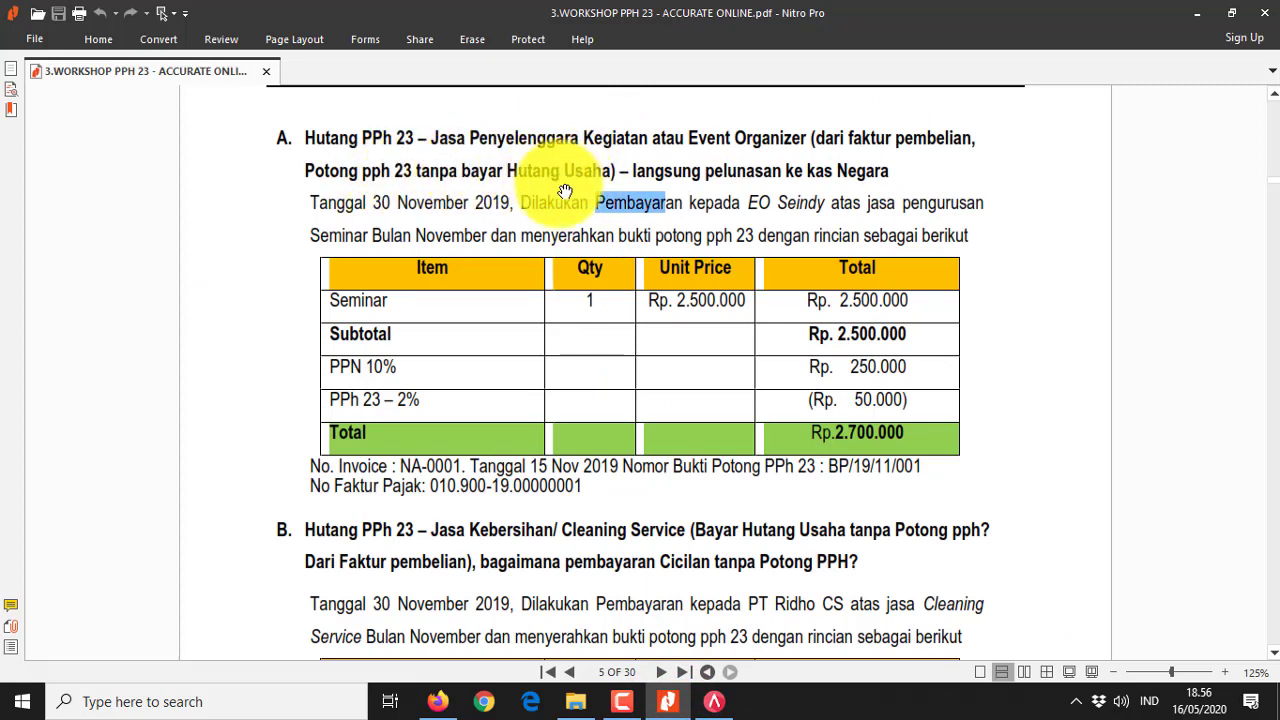
click(438, 701)
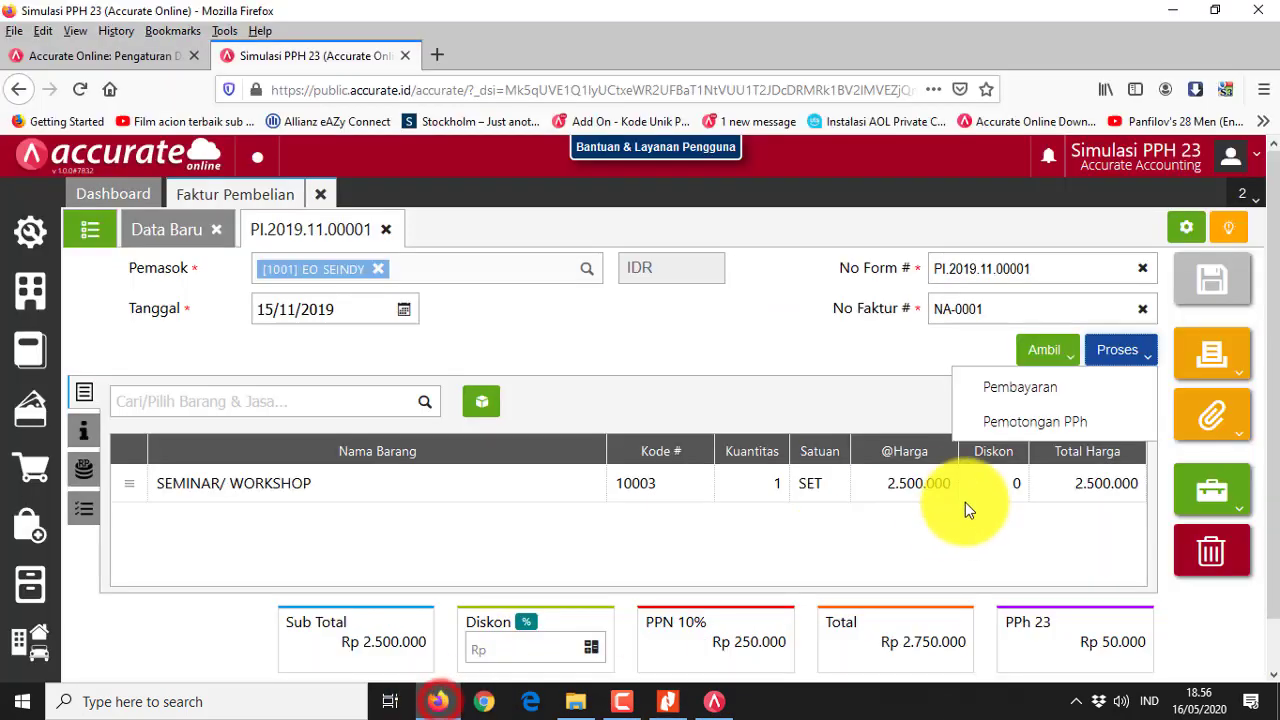
click(1055, 423)
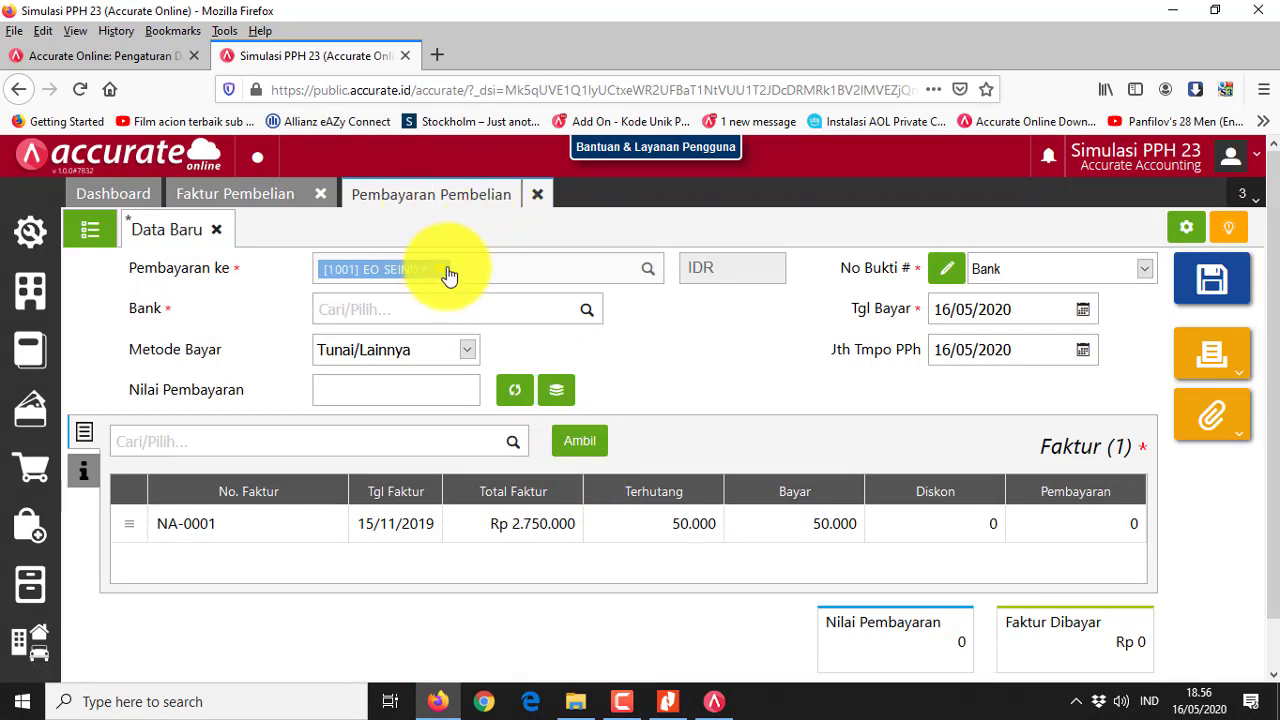
- Set the payment date to 30/11/2019 and the PPh due date to 10/12/2019, and recalculate the payment amount
click(1046, 309)
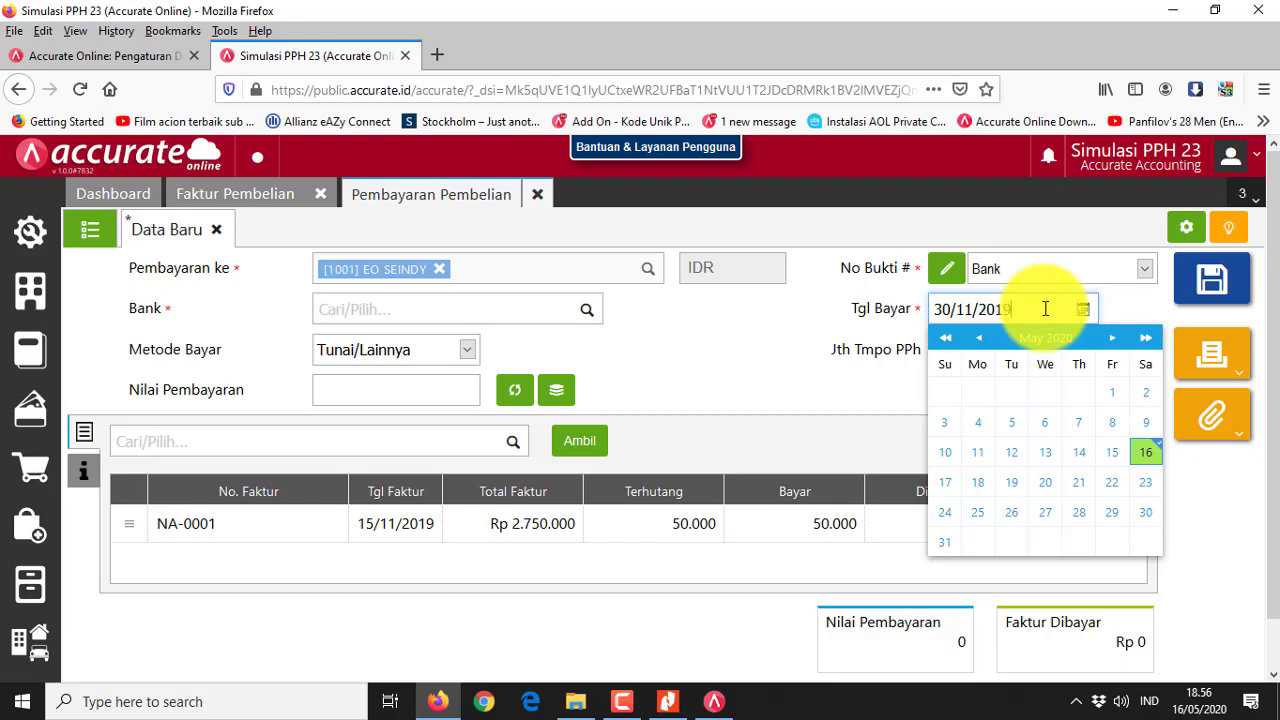
click(1148, 512)
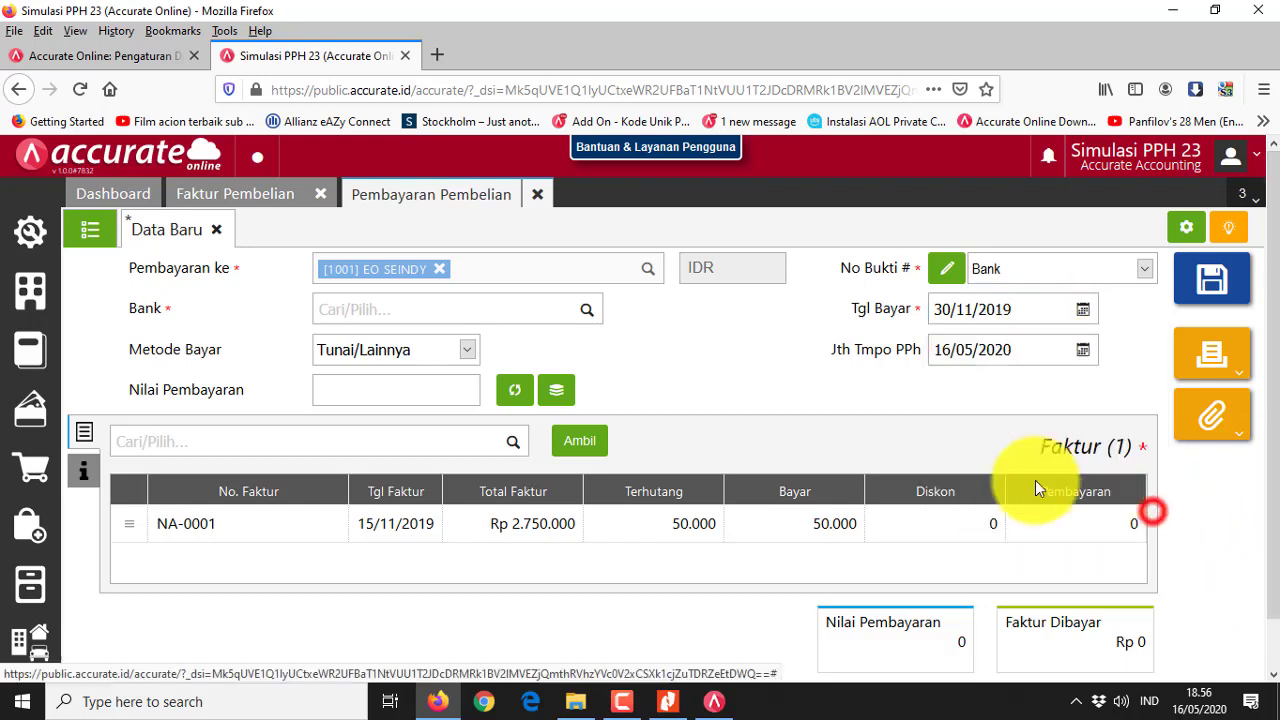
click(1040, 356)
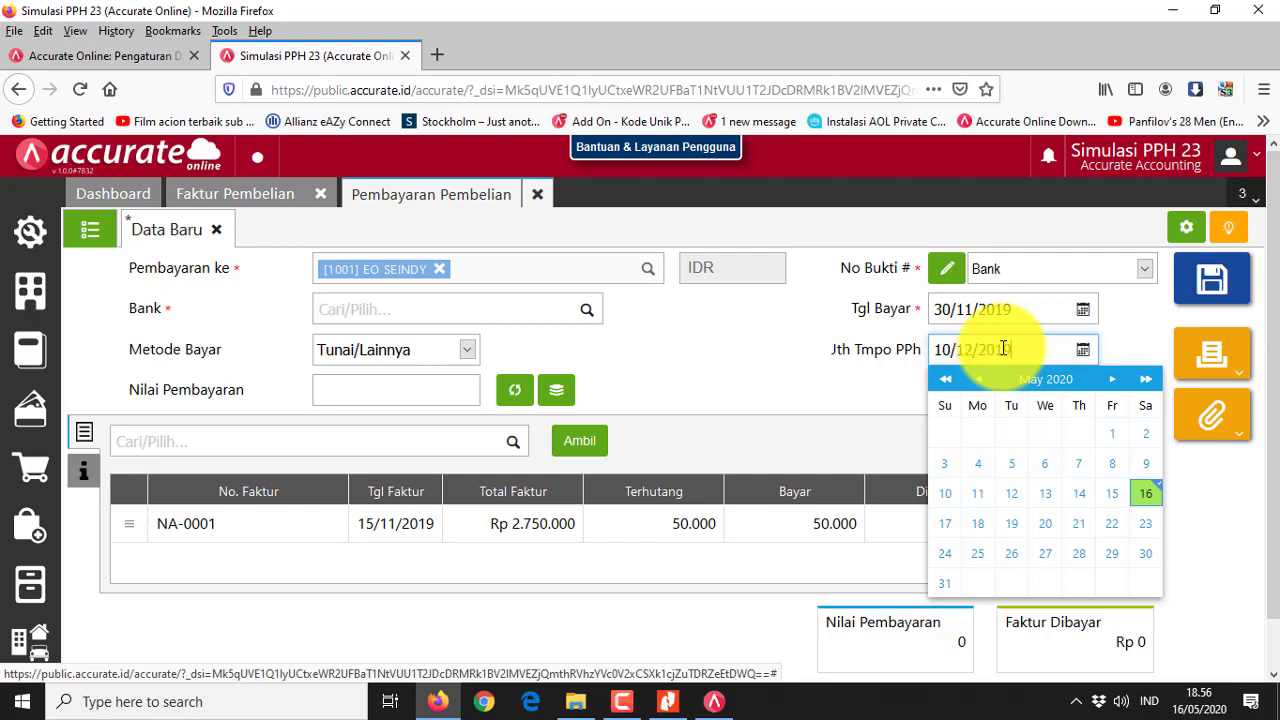
text(10/12/2019)
click(1011, 463)
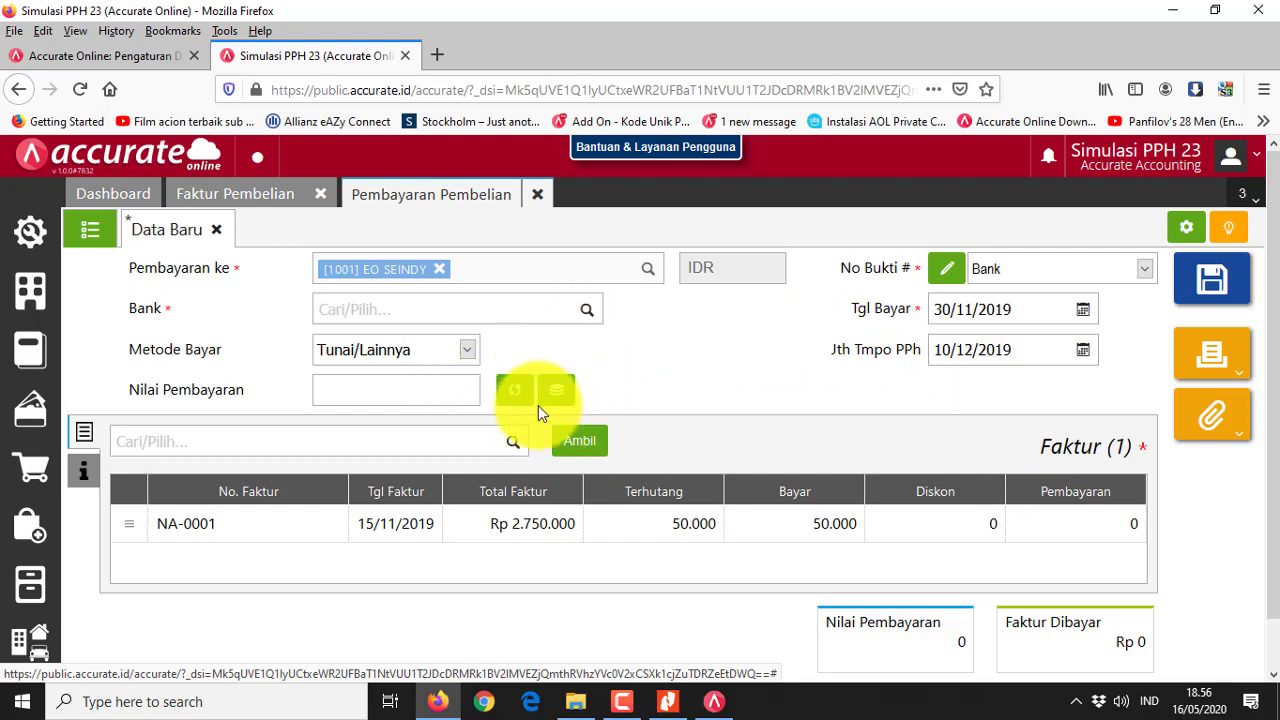
click(512, 392)
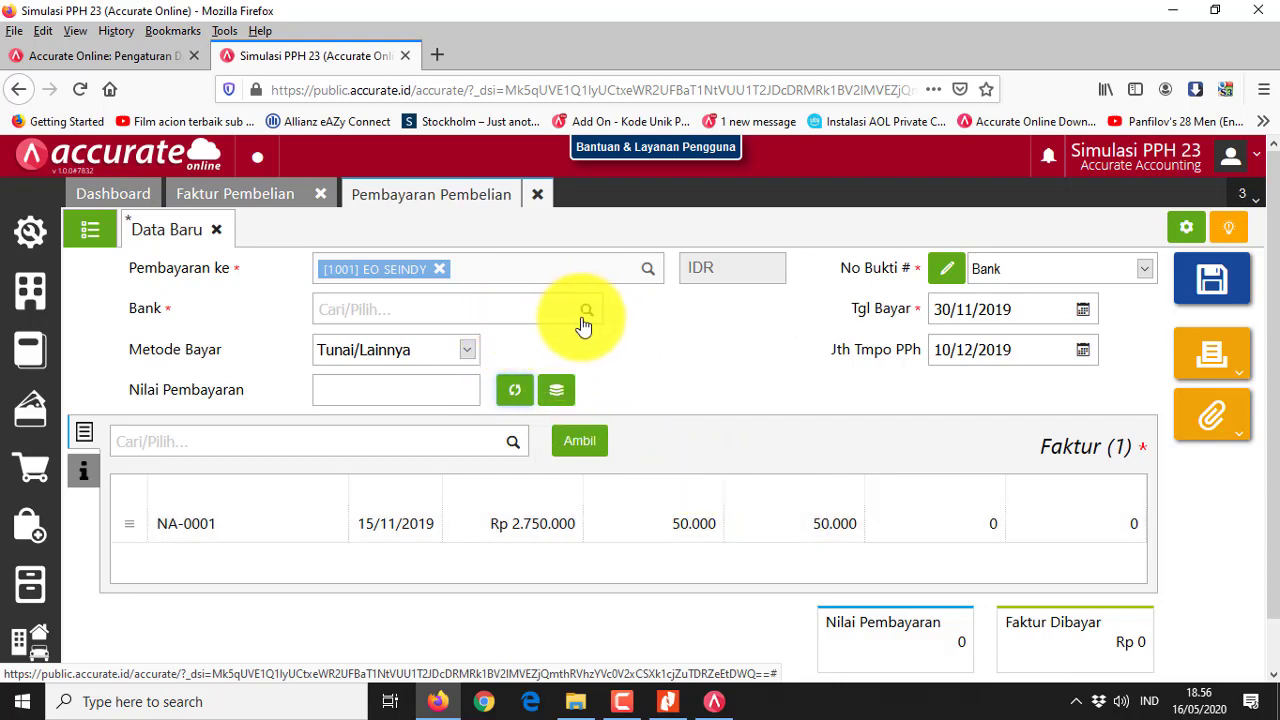
- Select Kas Kecil as the bank for the EO SEINDY purchase payment and save the payment
click(1237, 289)
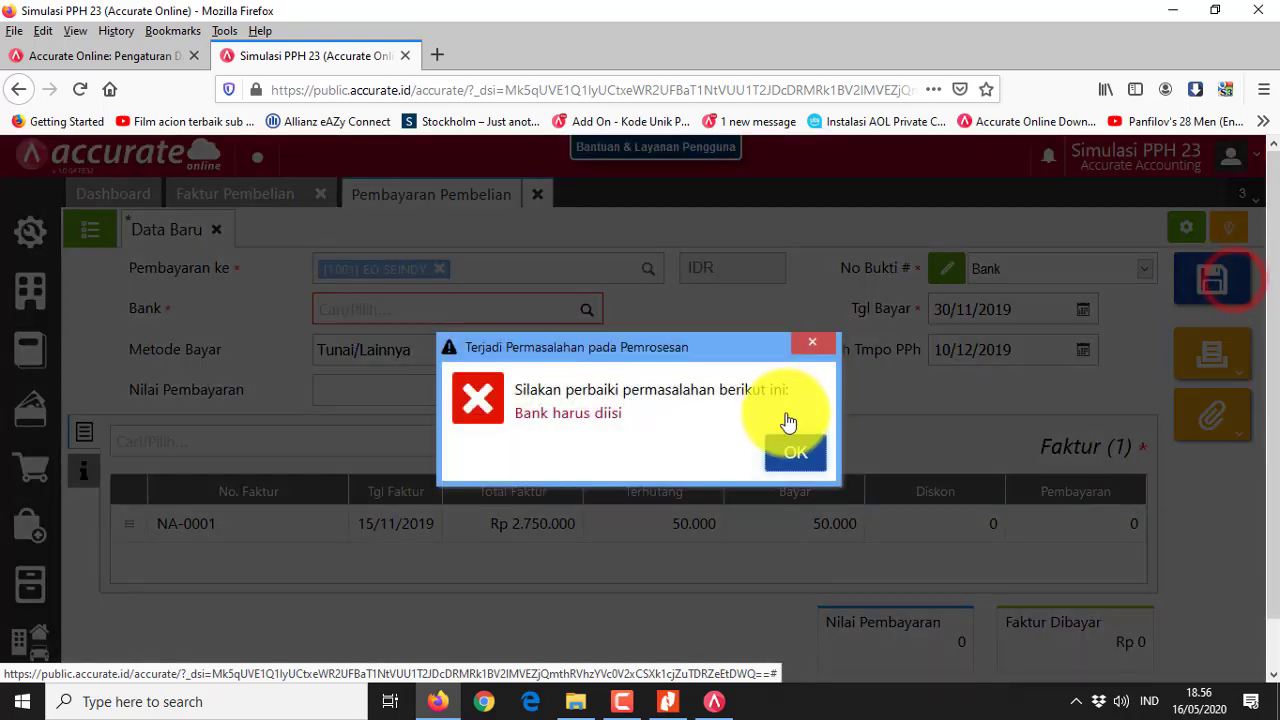
click(800, 455)
click(590, 314)
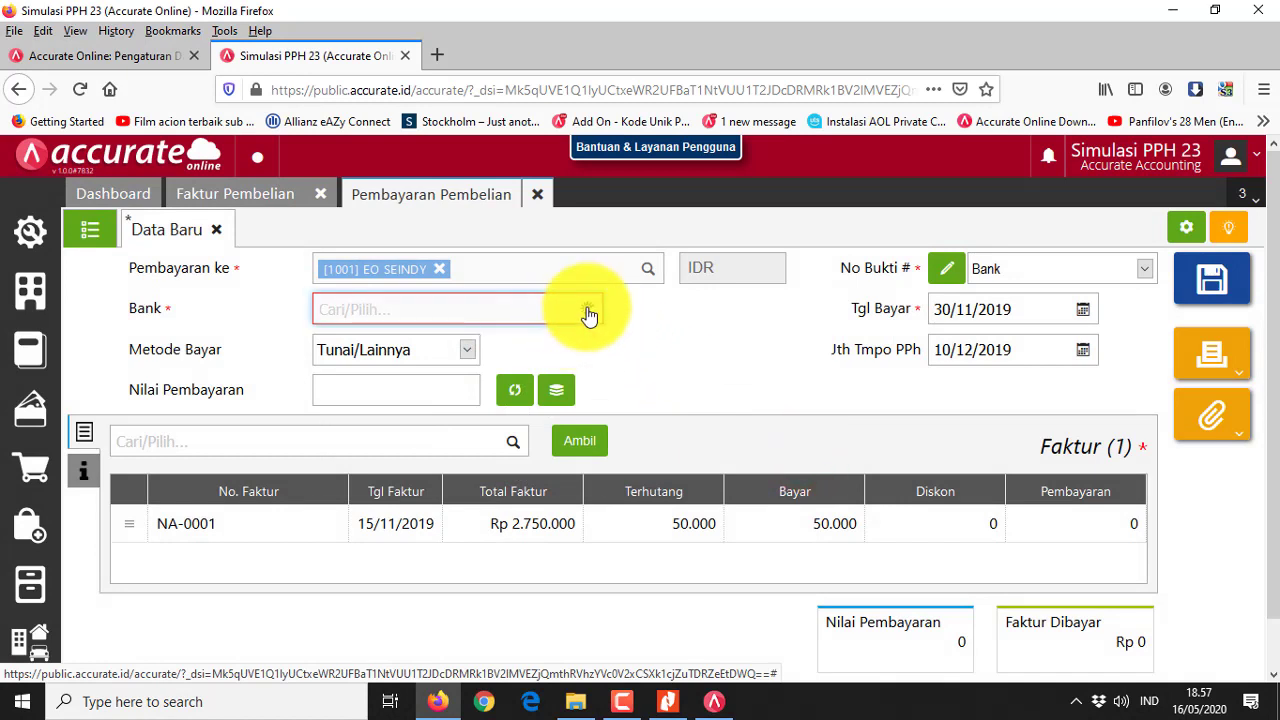
click(588, 312)
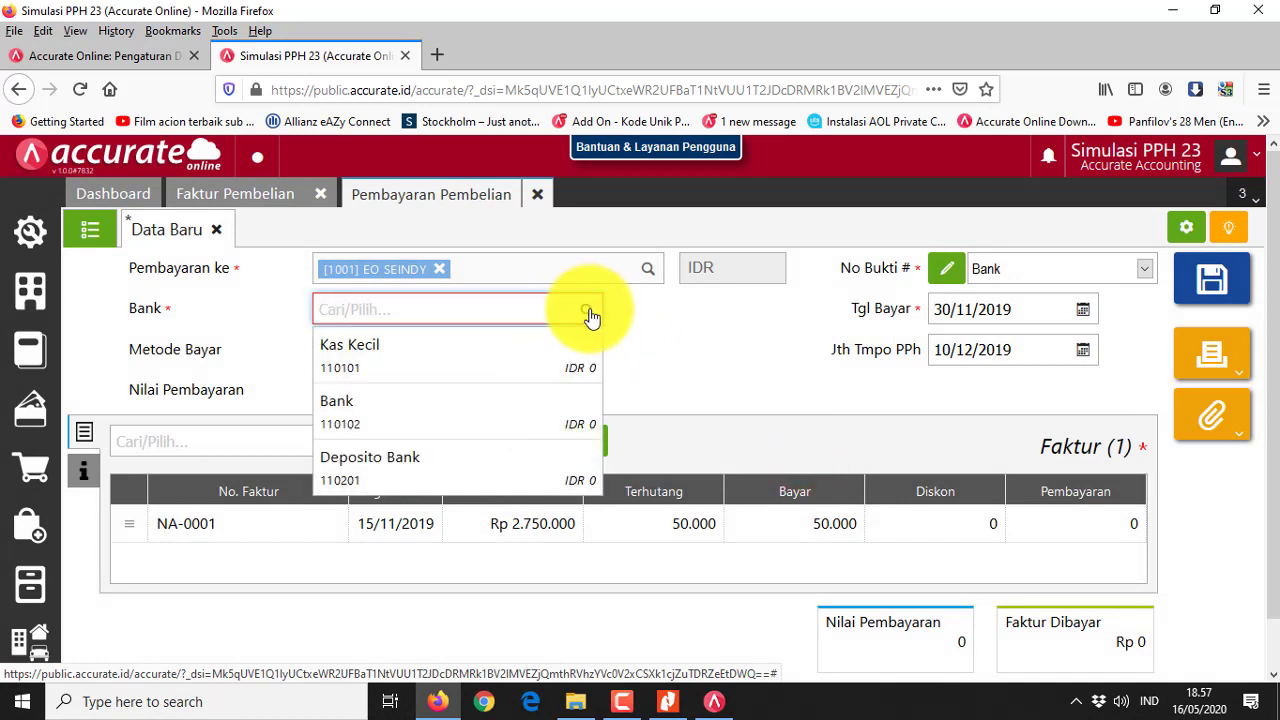
click(521, 373)
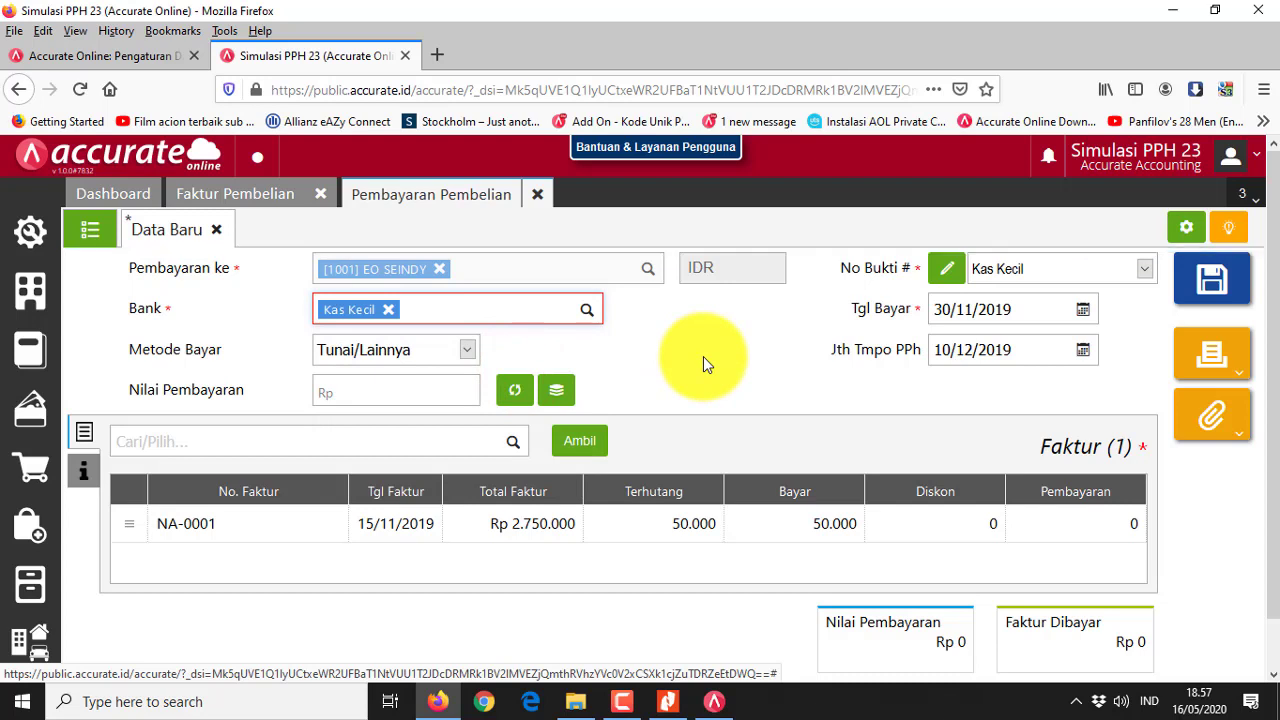
click(514, 390)
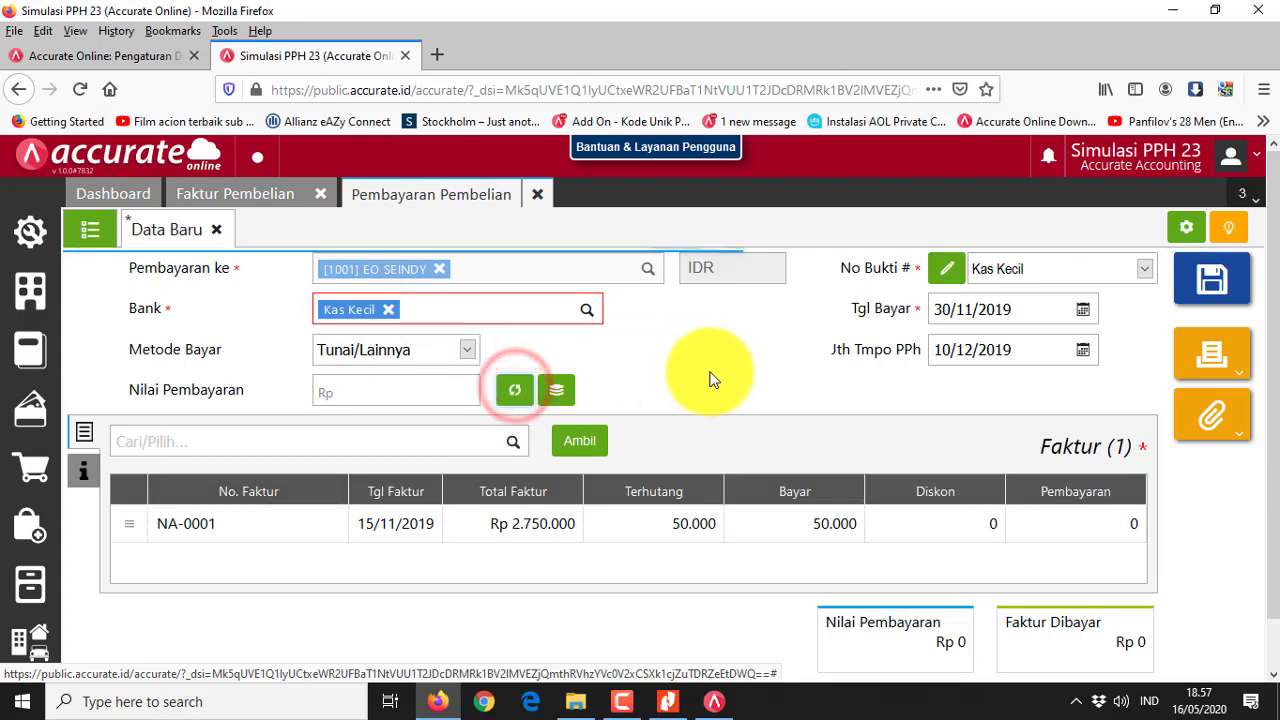
click(402, 391)
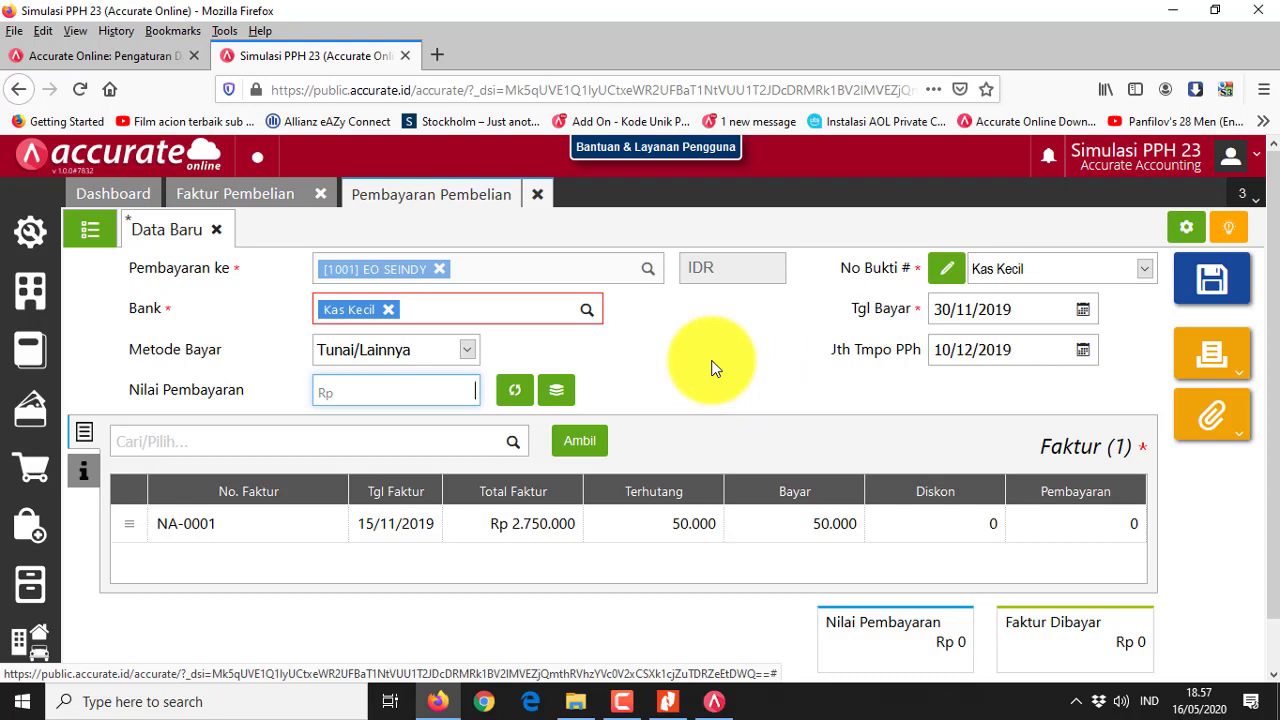
click(1222, 292)
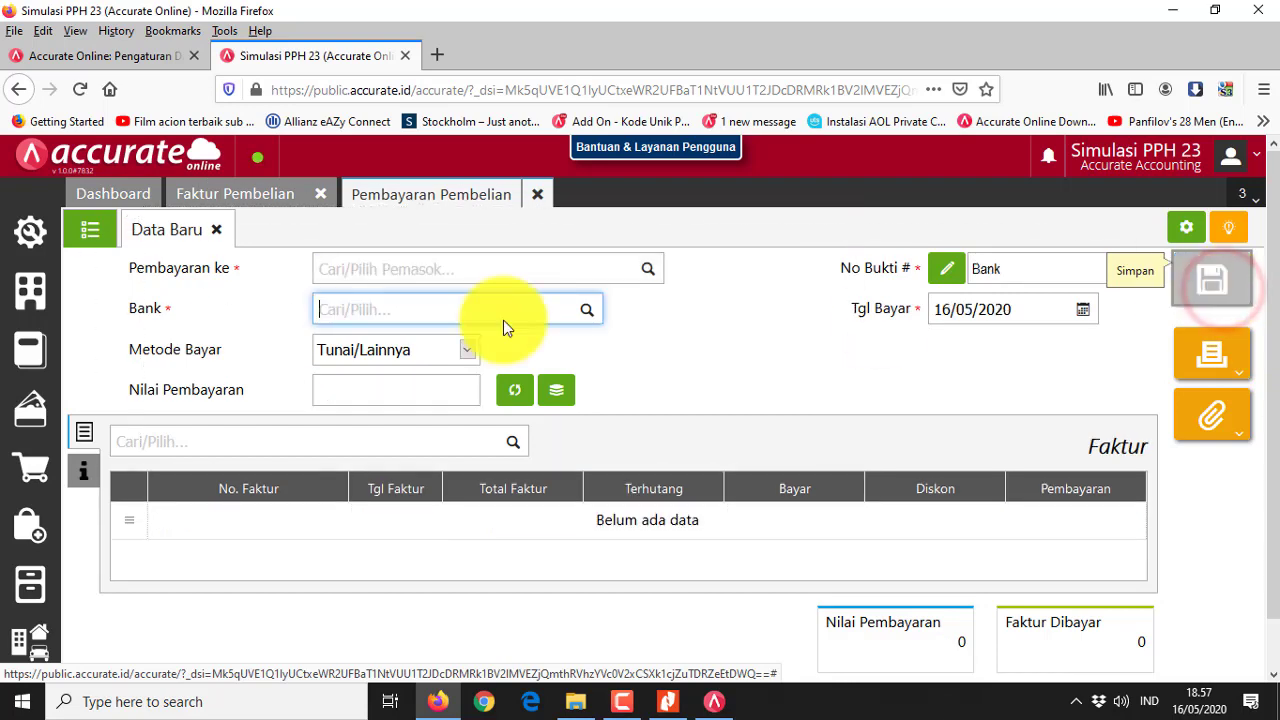
- Reopen the saved EO SEINDY payment from the purchase payment list and examine its journal details (Rincian Jurnal)
click(92, 236)
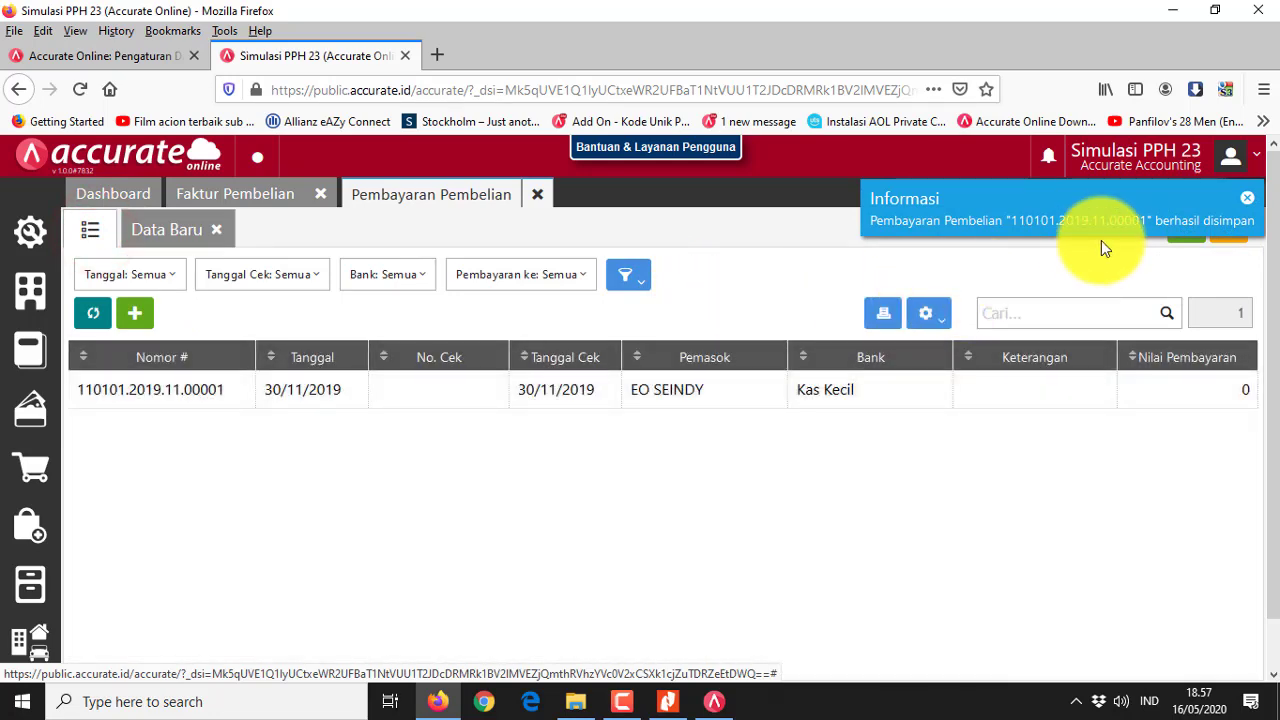
click(684, 396)
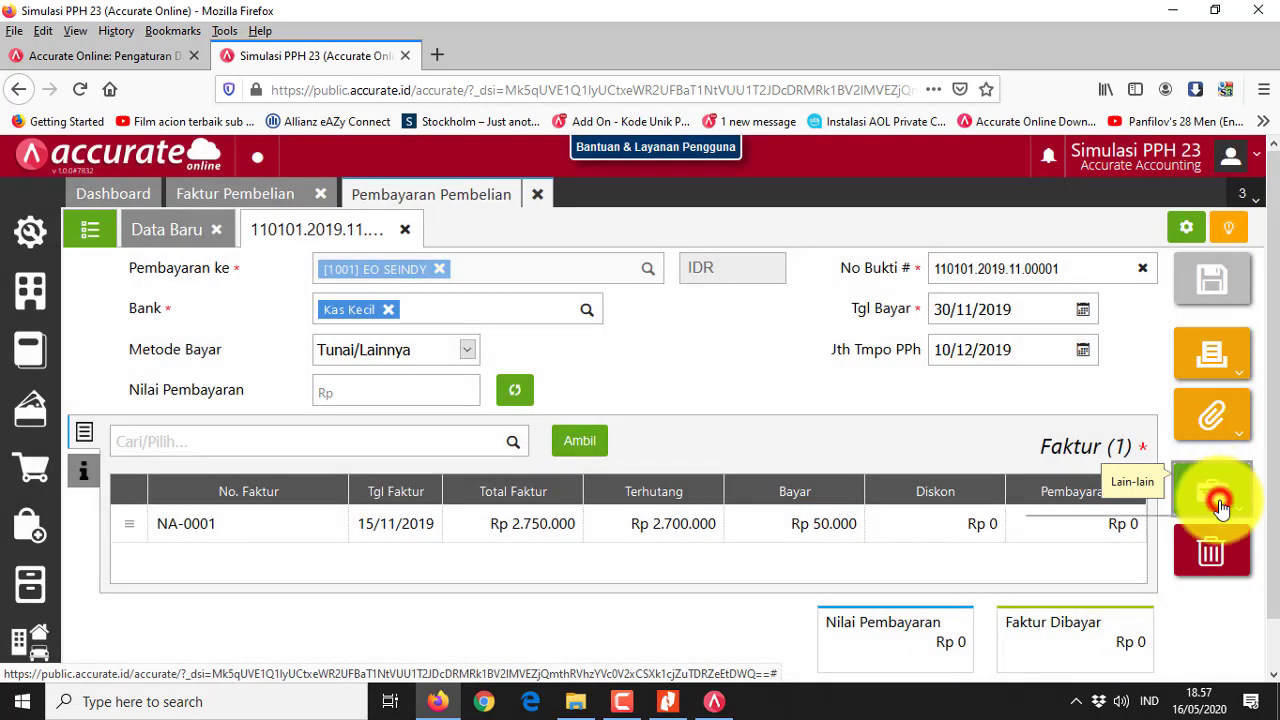
click(1220, 505)
click(1150, 568)
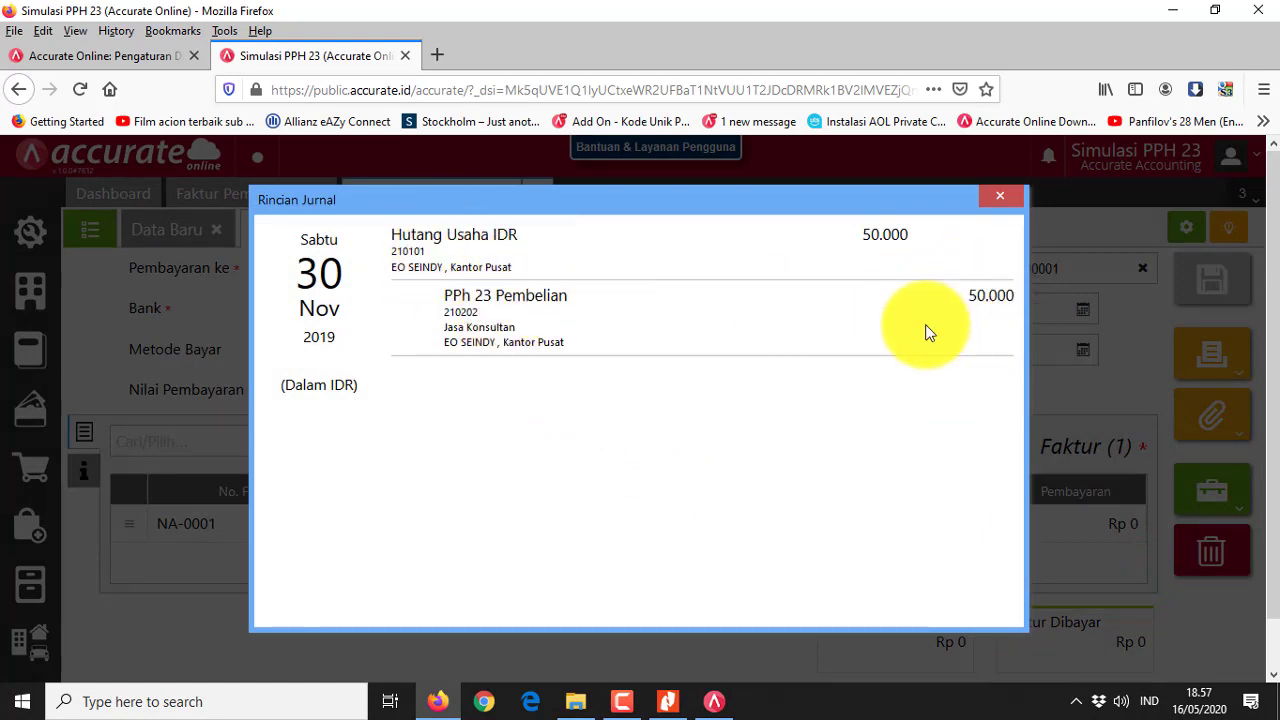
click(1003, 197)
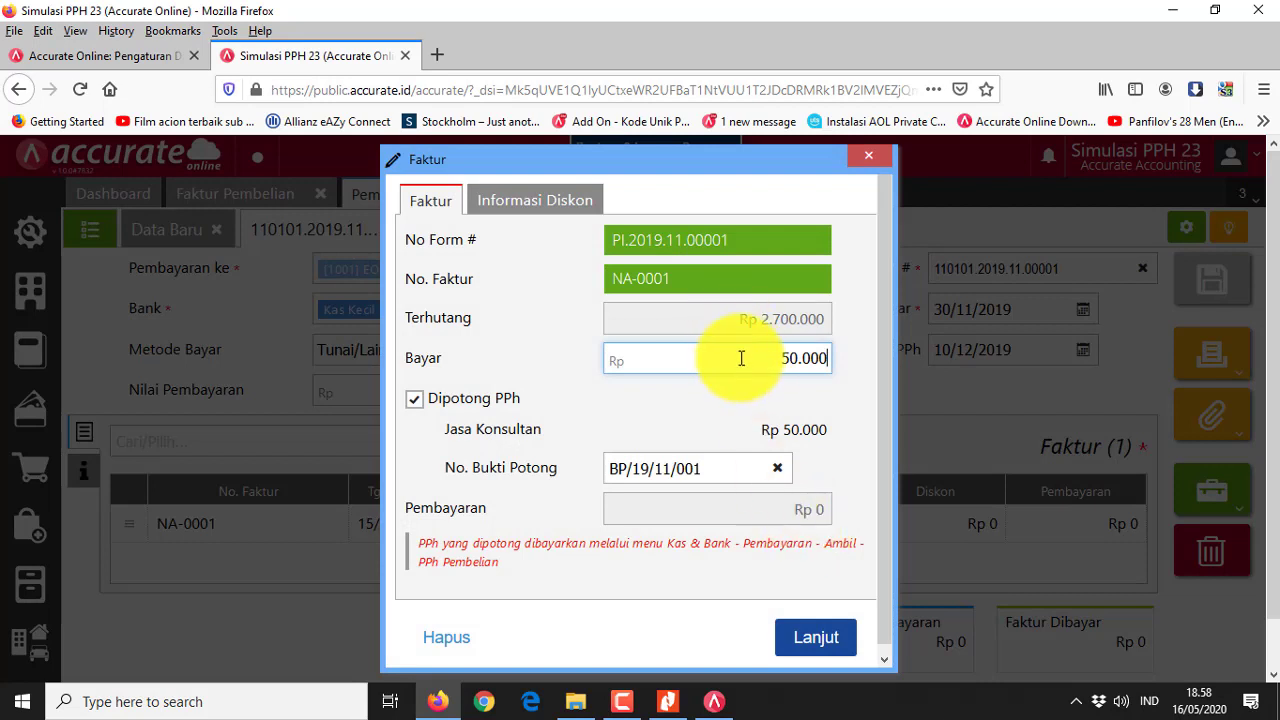
- Compare the payment's NA-0001 invoice details with case A in the workshop PDF, read the PPh payment note, and review the purchase invoice
drag(740, 358, 855, 355)
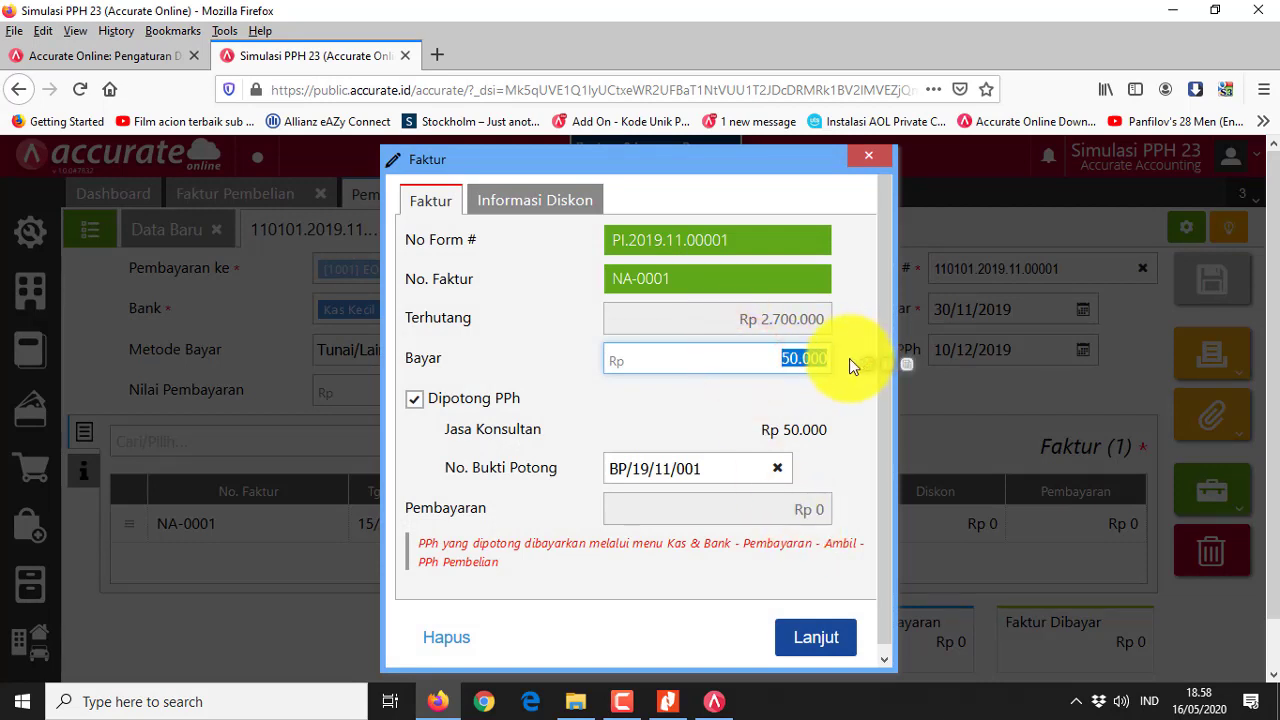
key(alt+Tab)
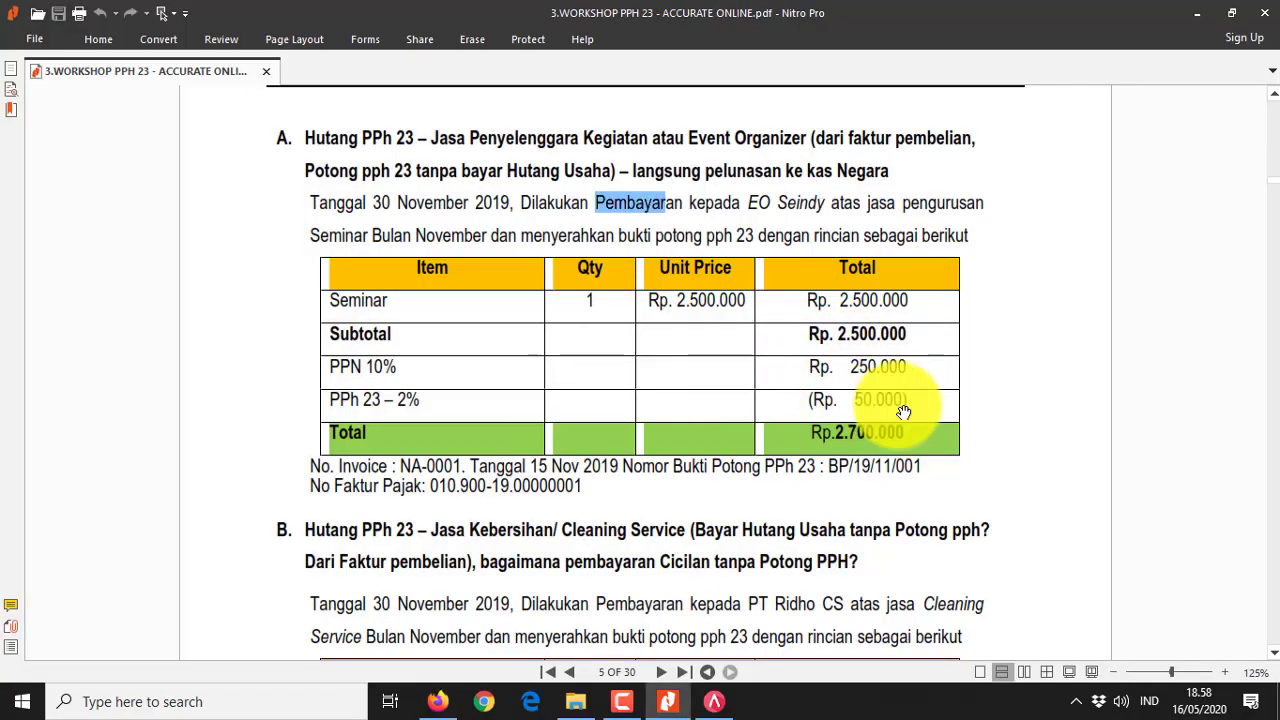
key(alt+Tab)
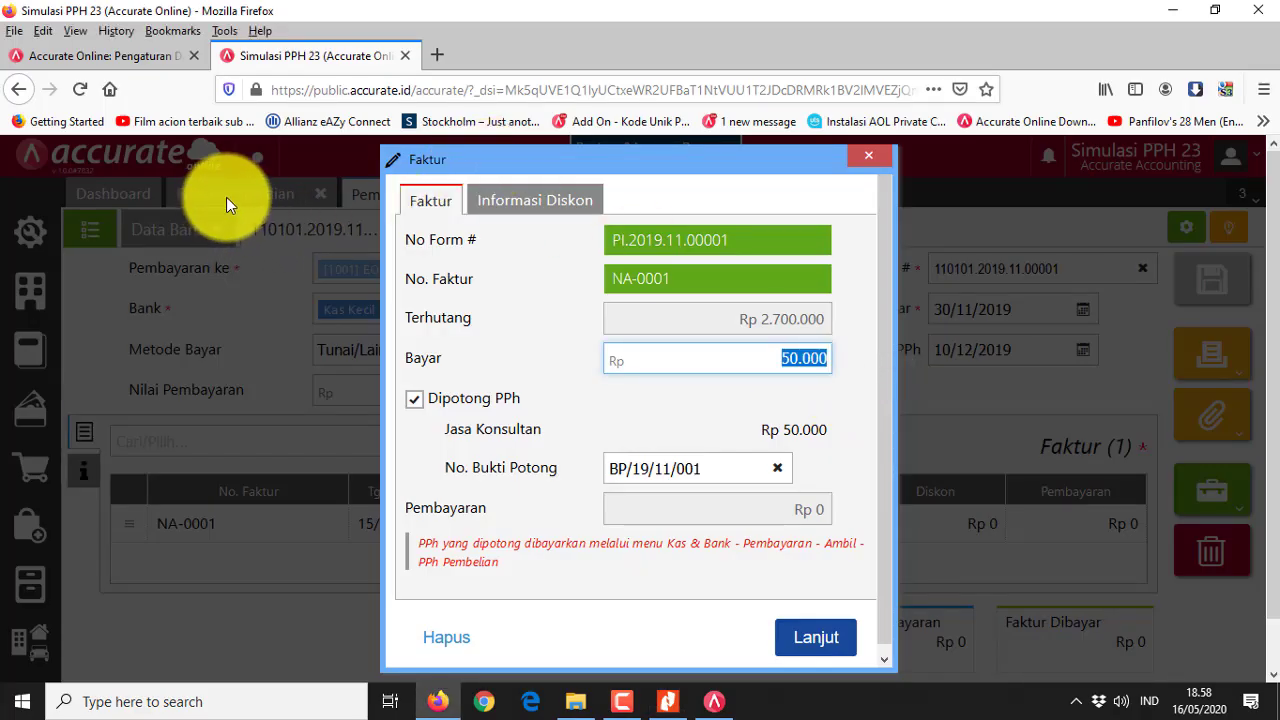
drag(716, 470, 571, 466)
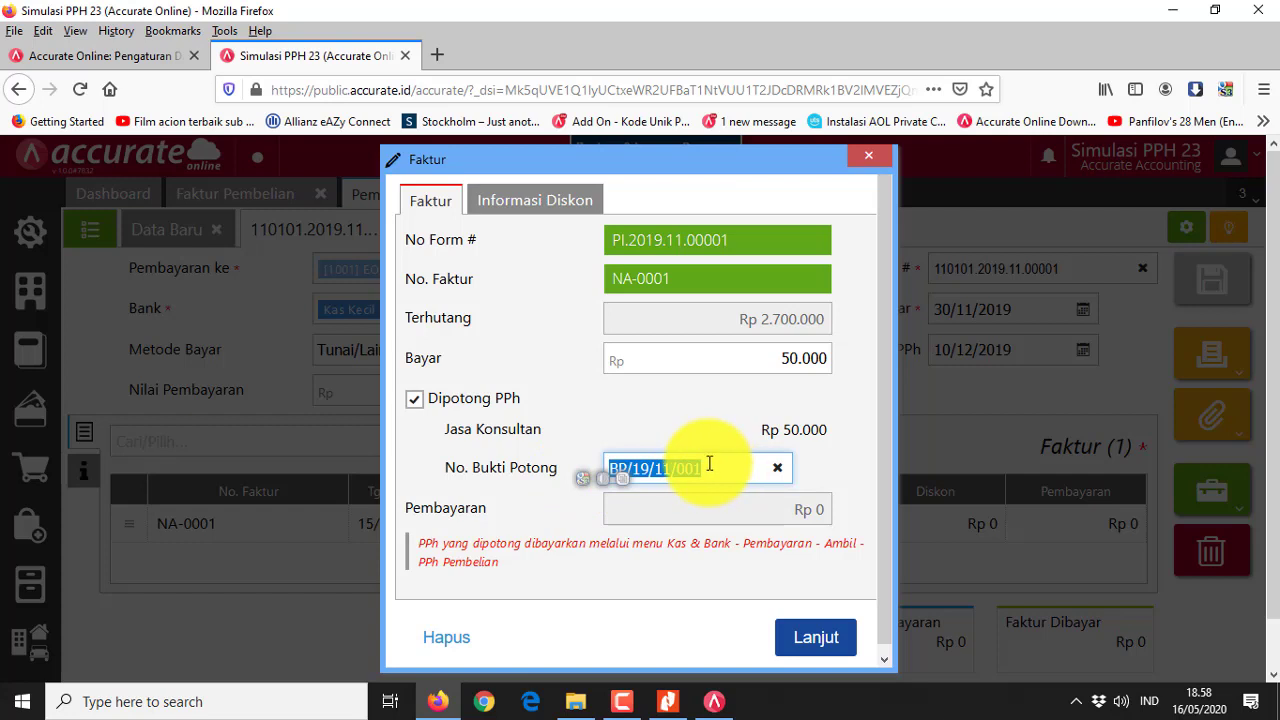
click(623, 157)
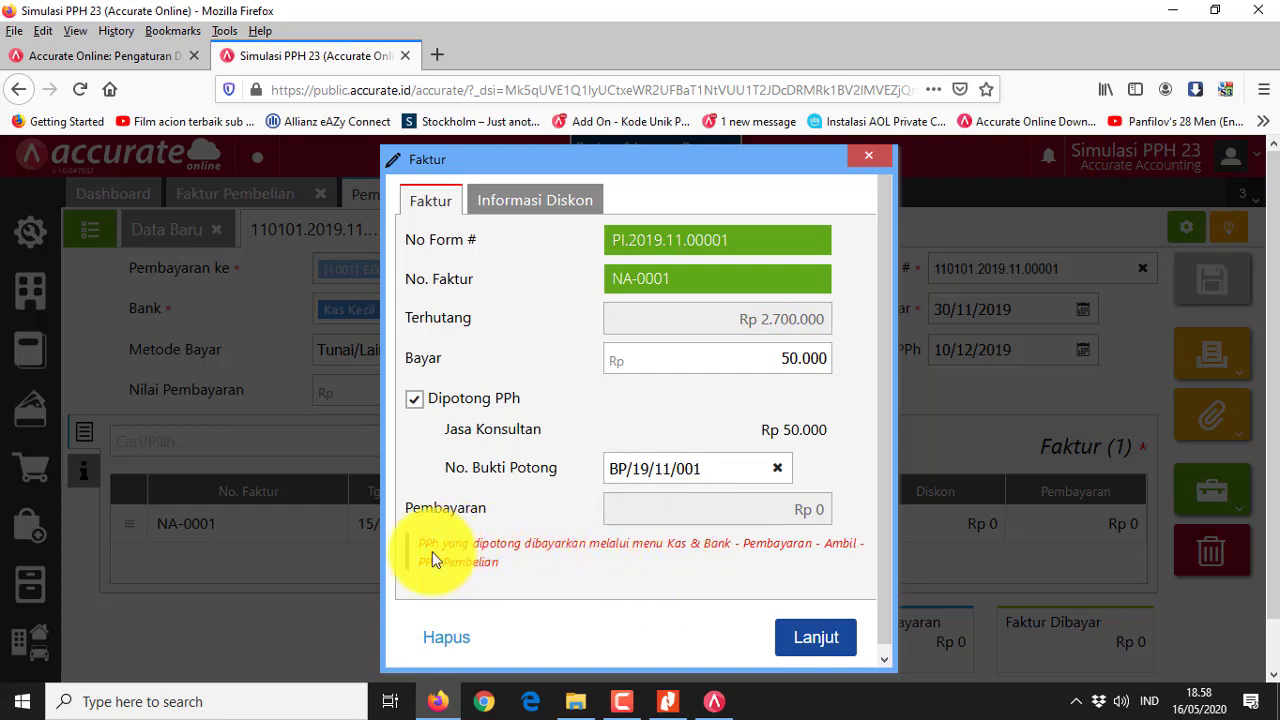
drag(434, 543, 818, 563)
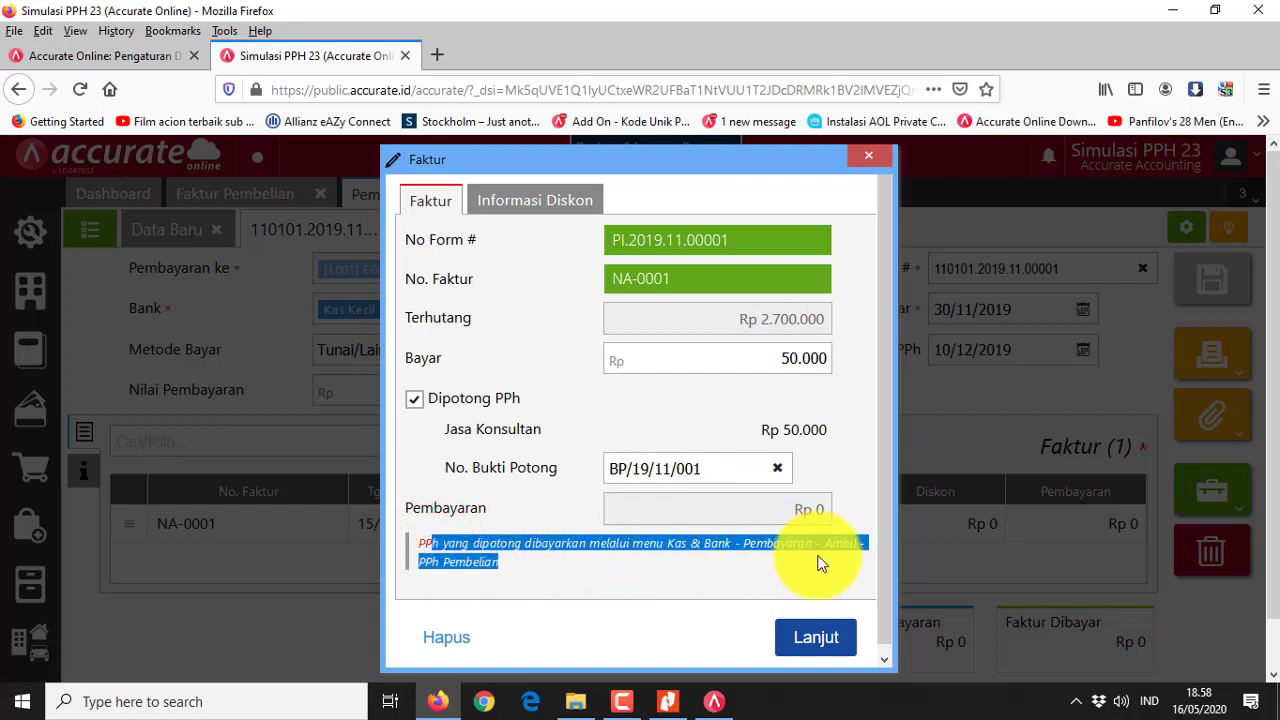
click(476, 548)
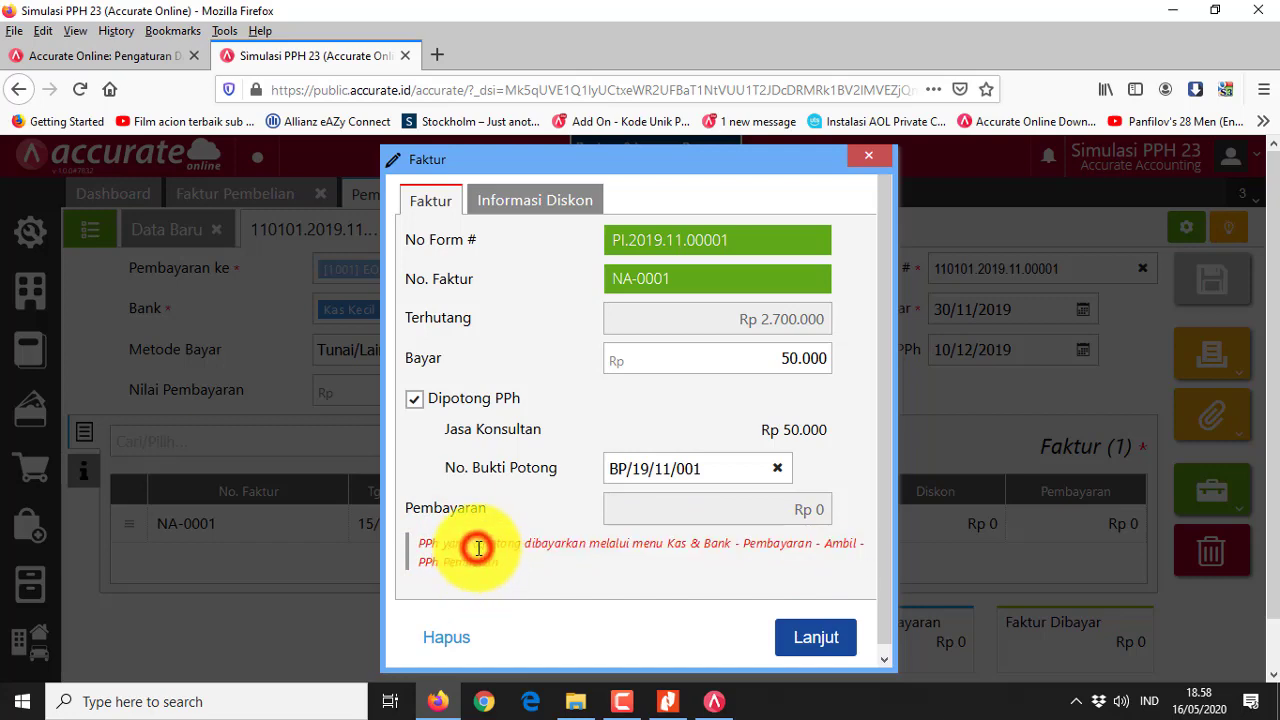
click(862, 163)
click(245, 196)
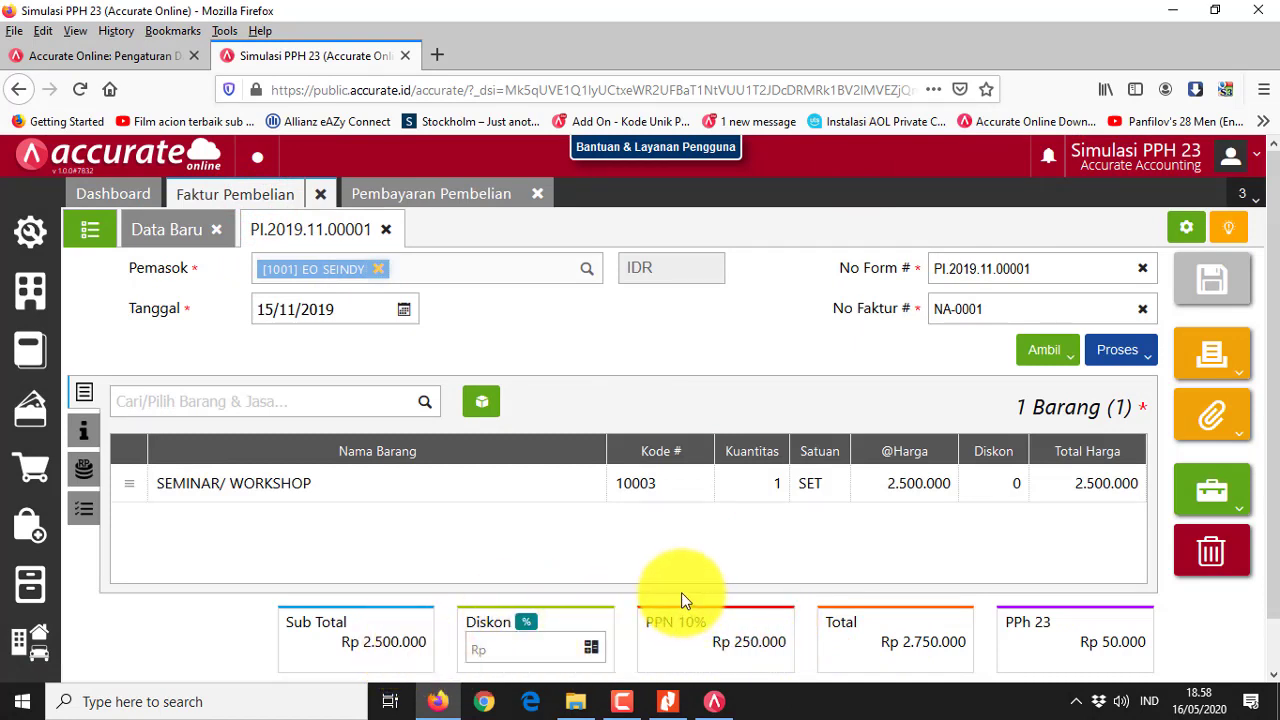
click(416, 195)
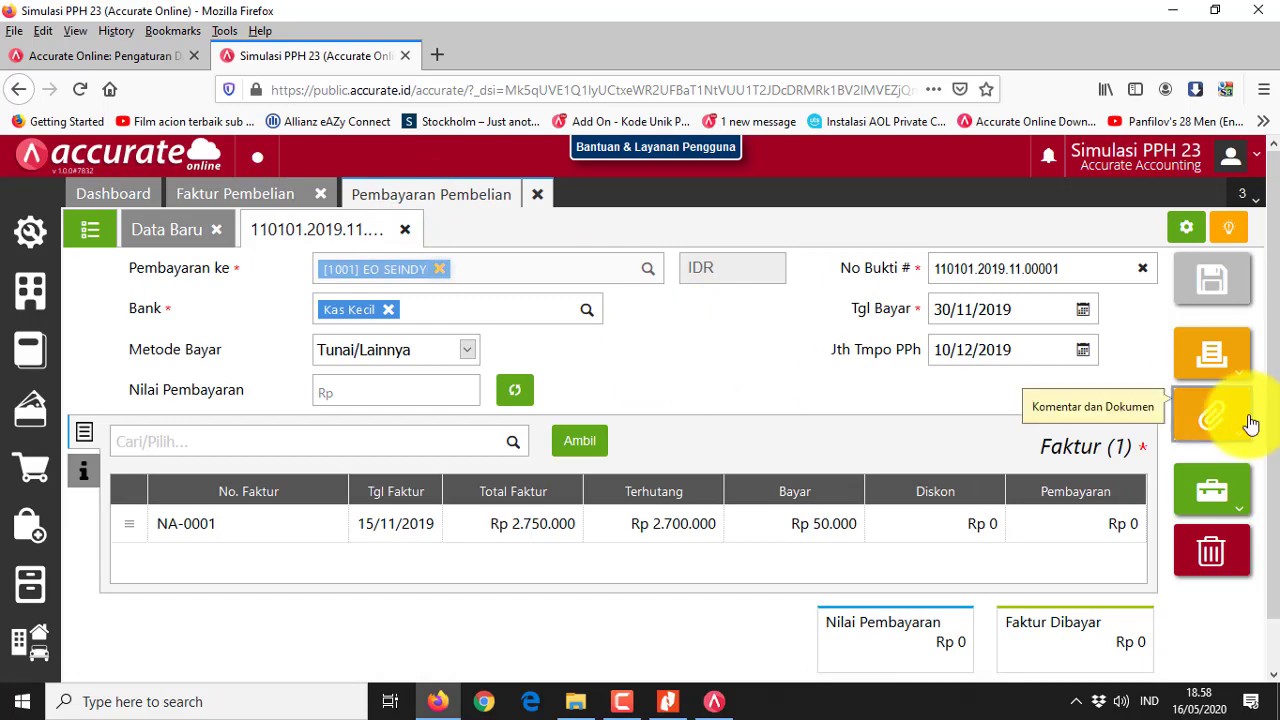
- Open a print preview of the EO SEINDY payment using the Bukti Potong PPh23 design
click(1238, 380)
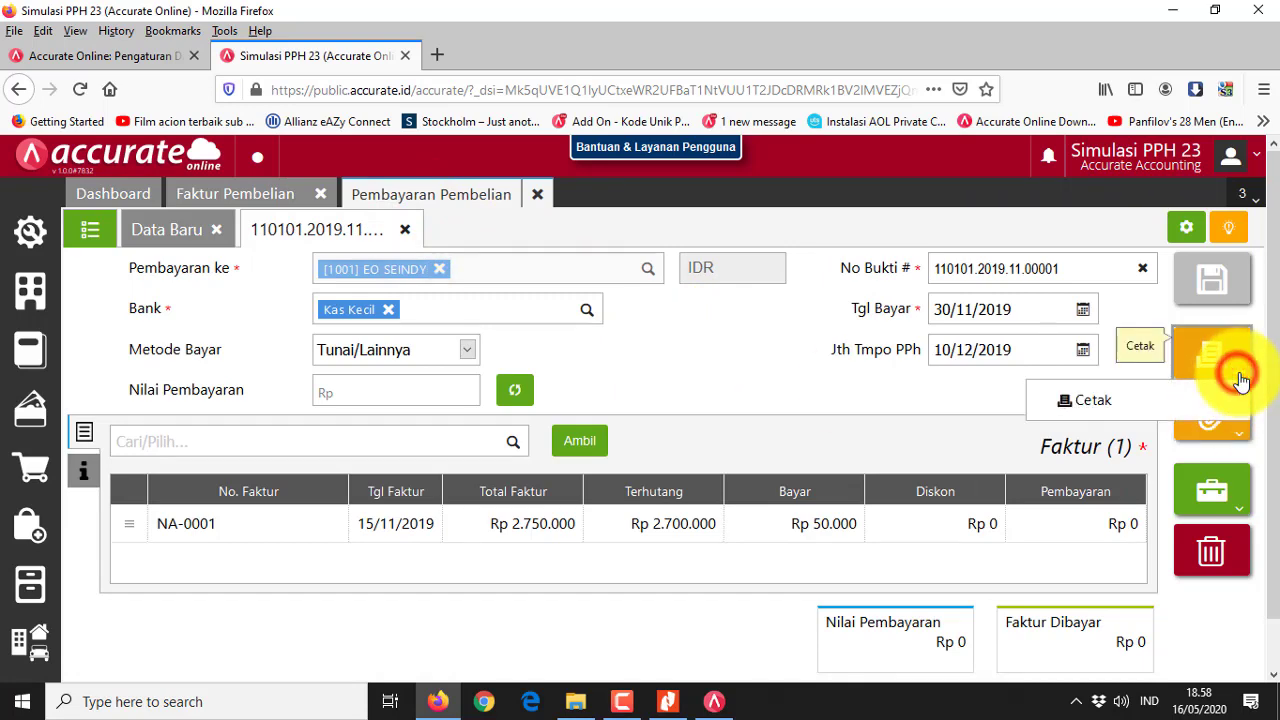
click(1151, 404)
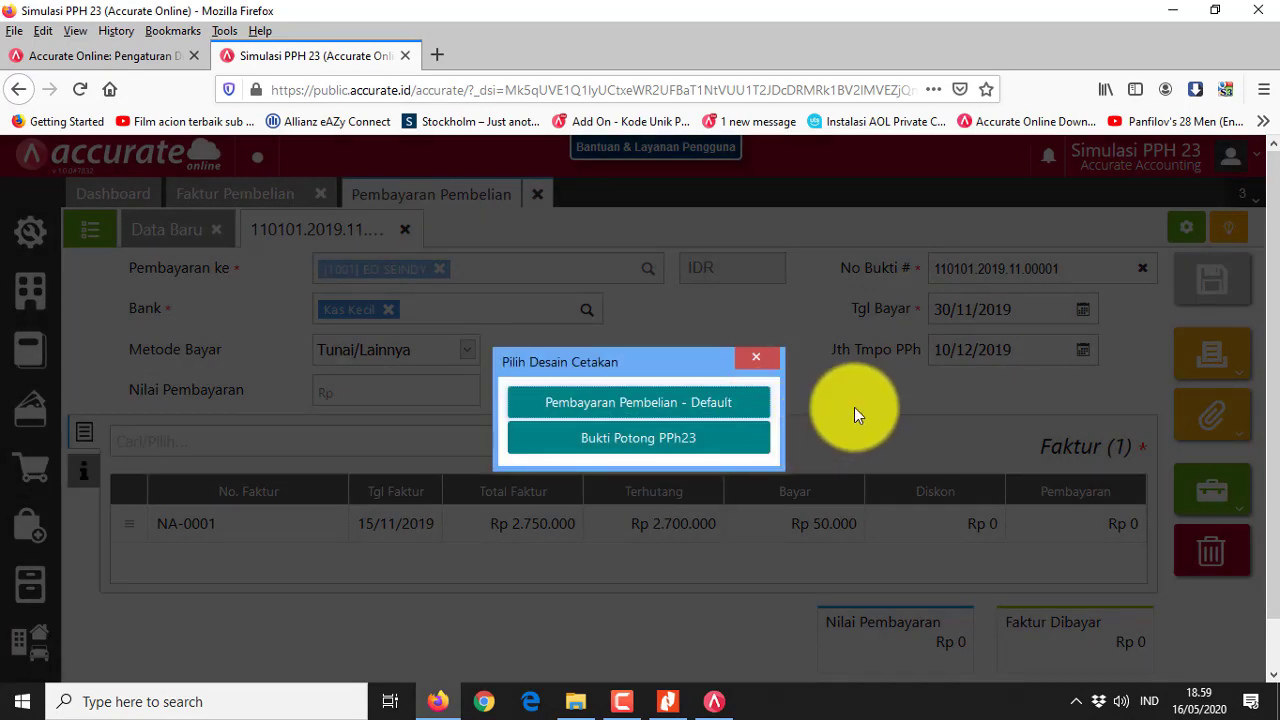
click(634, 446)
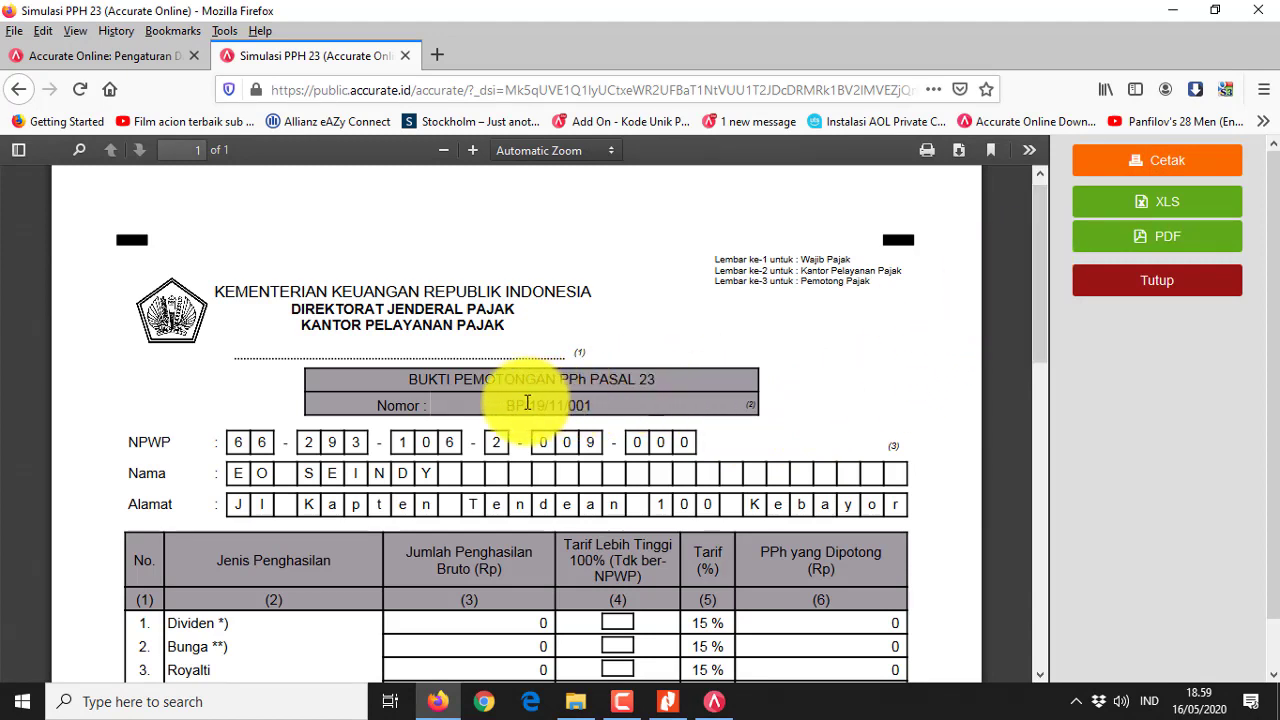
- Examine the withholding slip's number, recipient name, Jasa Konsultan line and withheld tax, issue date, and tax withholder details
drag(508, 405, 641, 406)
click(852, 382)
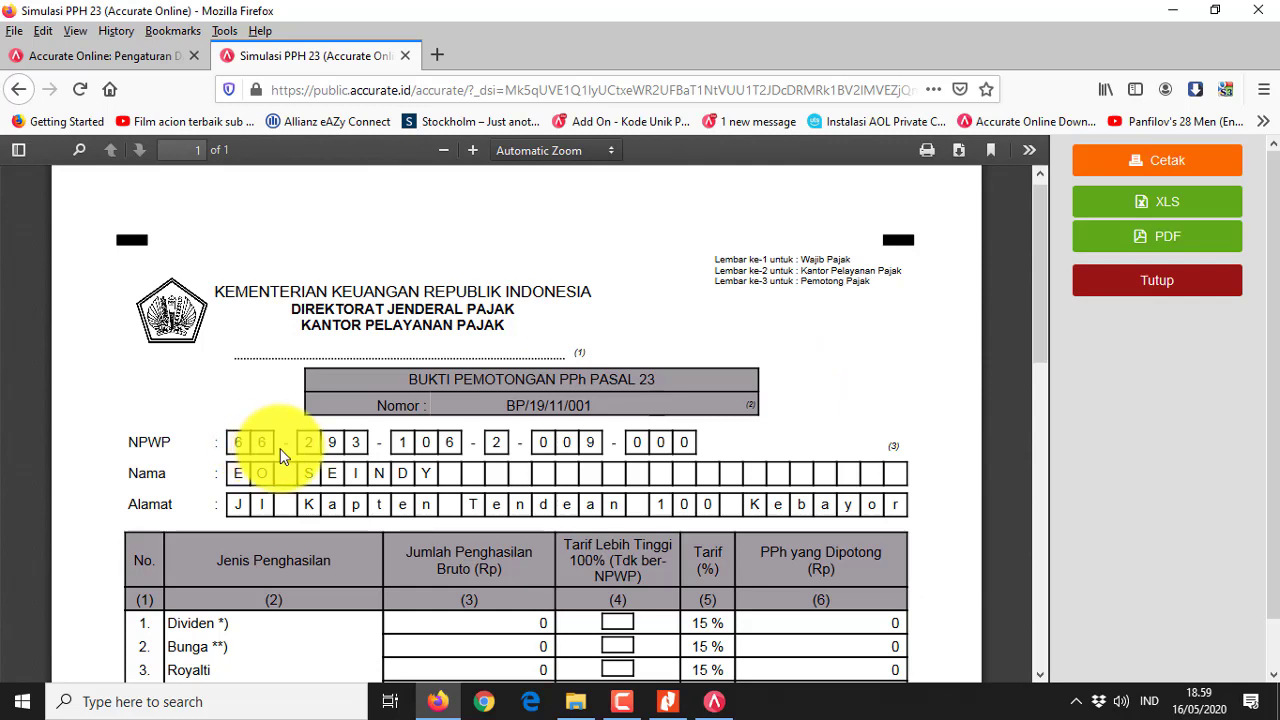
scroll(286, 436, down, 2)
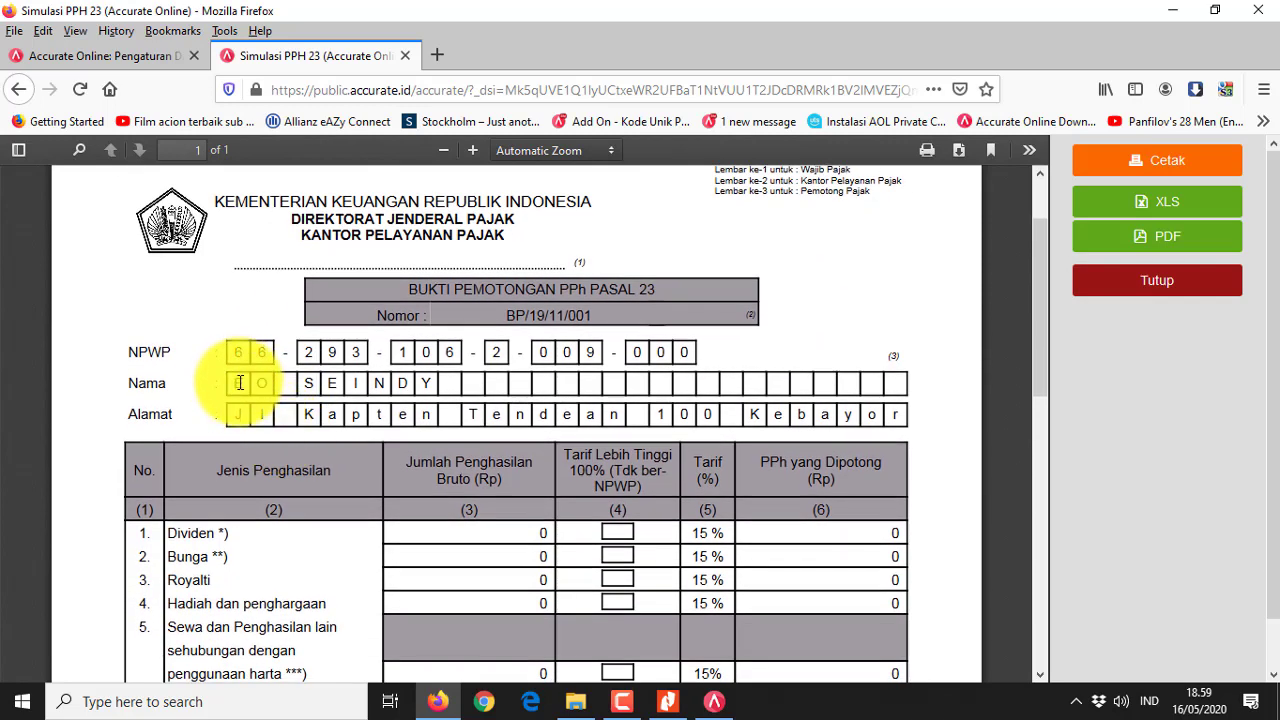
drag(240, 383, 476, 391)
click(472, 383)
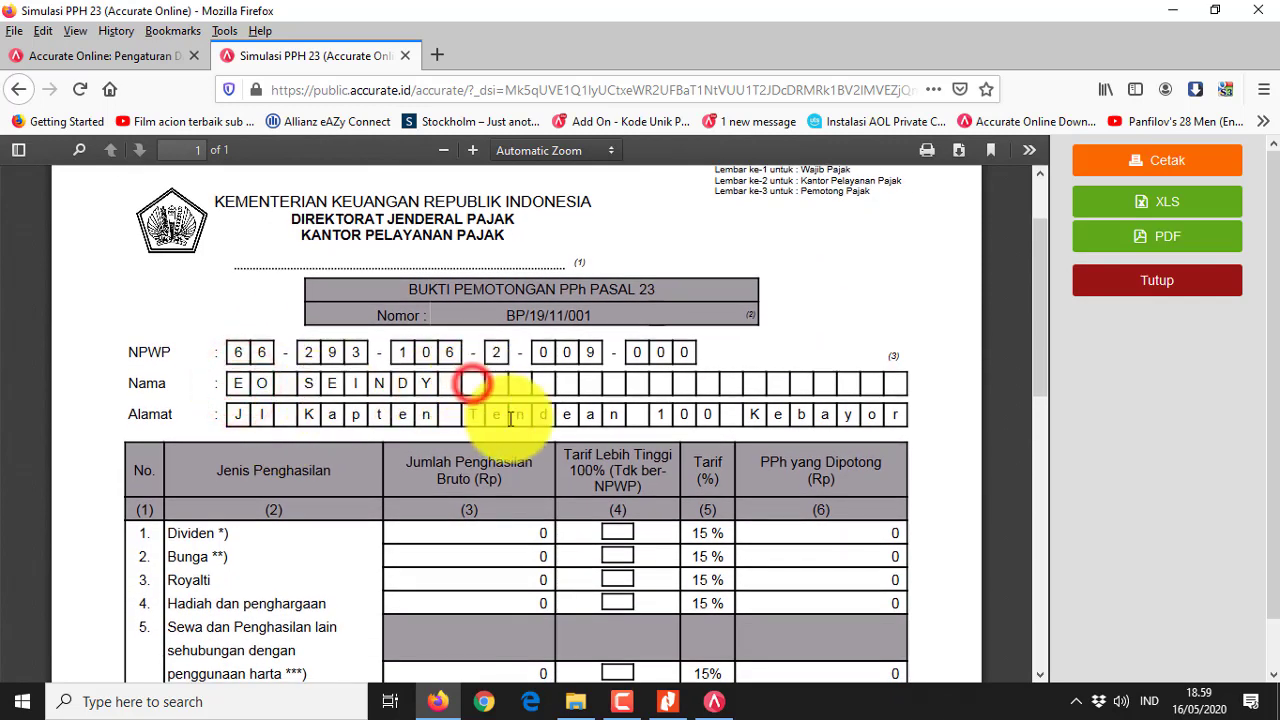
scroll(510, 418, down, 6)
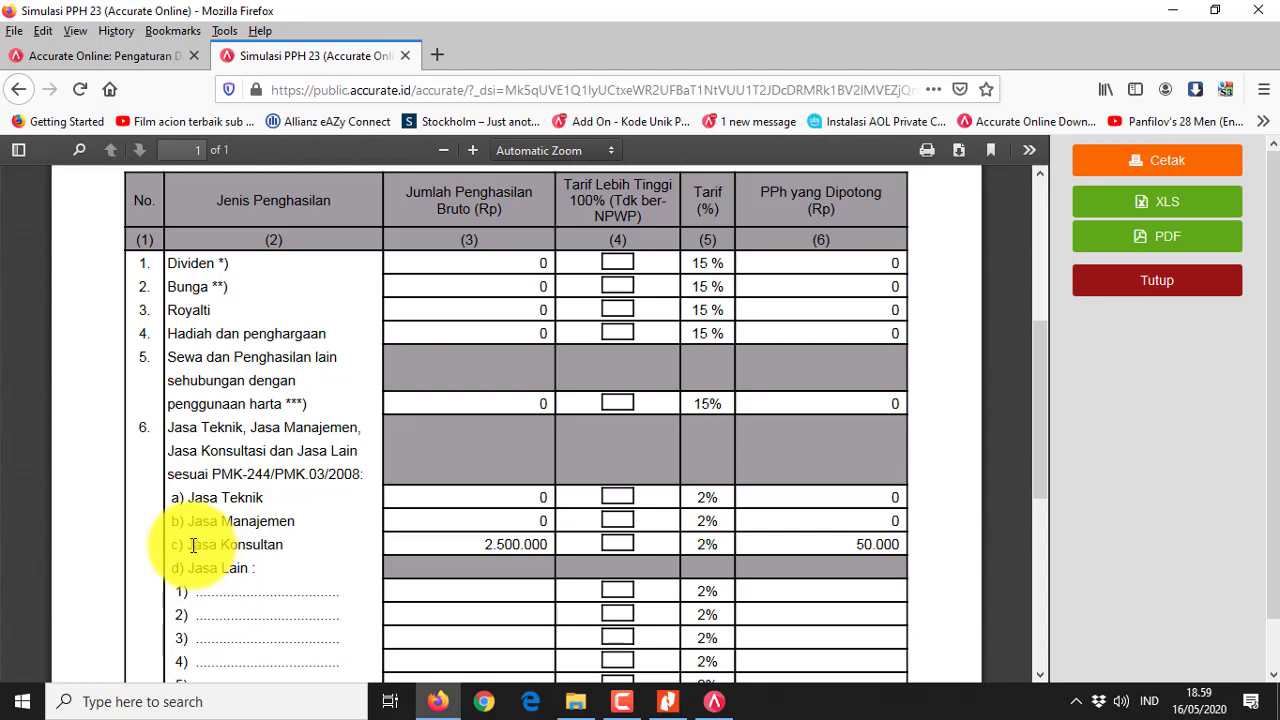
drag(197, 545, 285, 544)
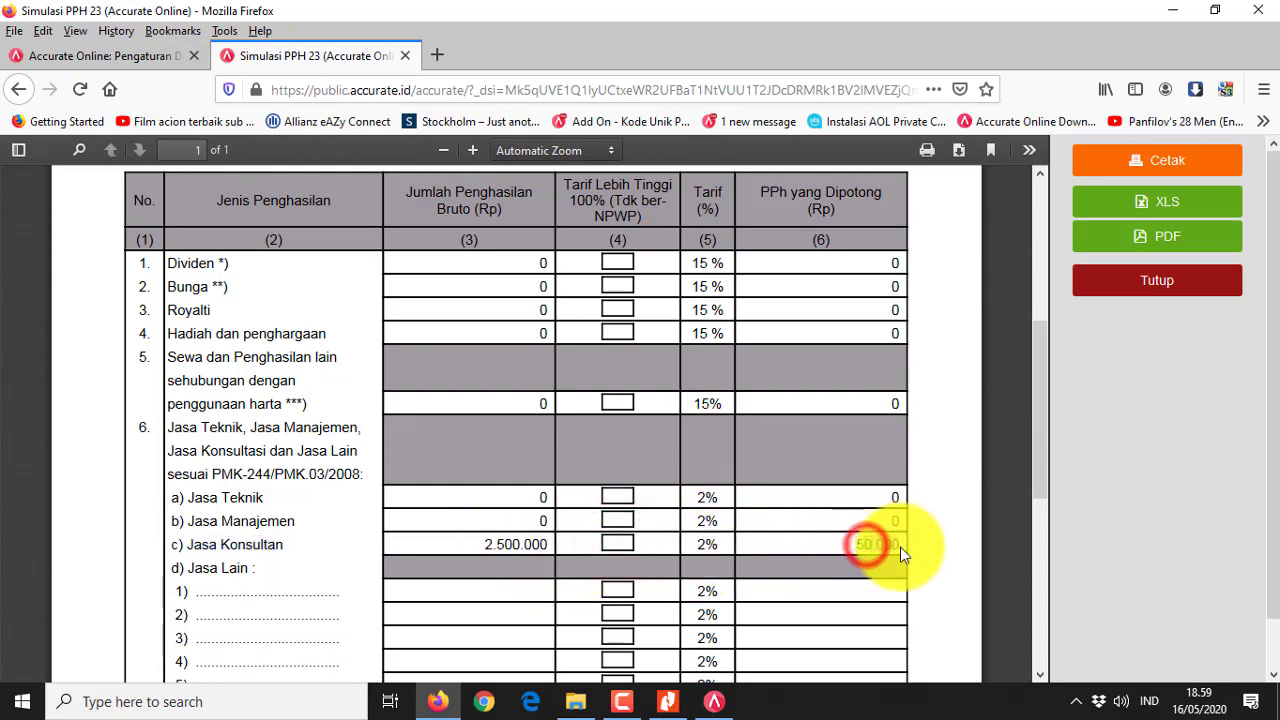
drag(900, 547, 862, 545)
scroll(738, 545, down, 5)
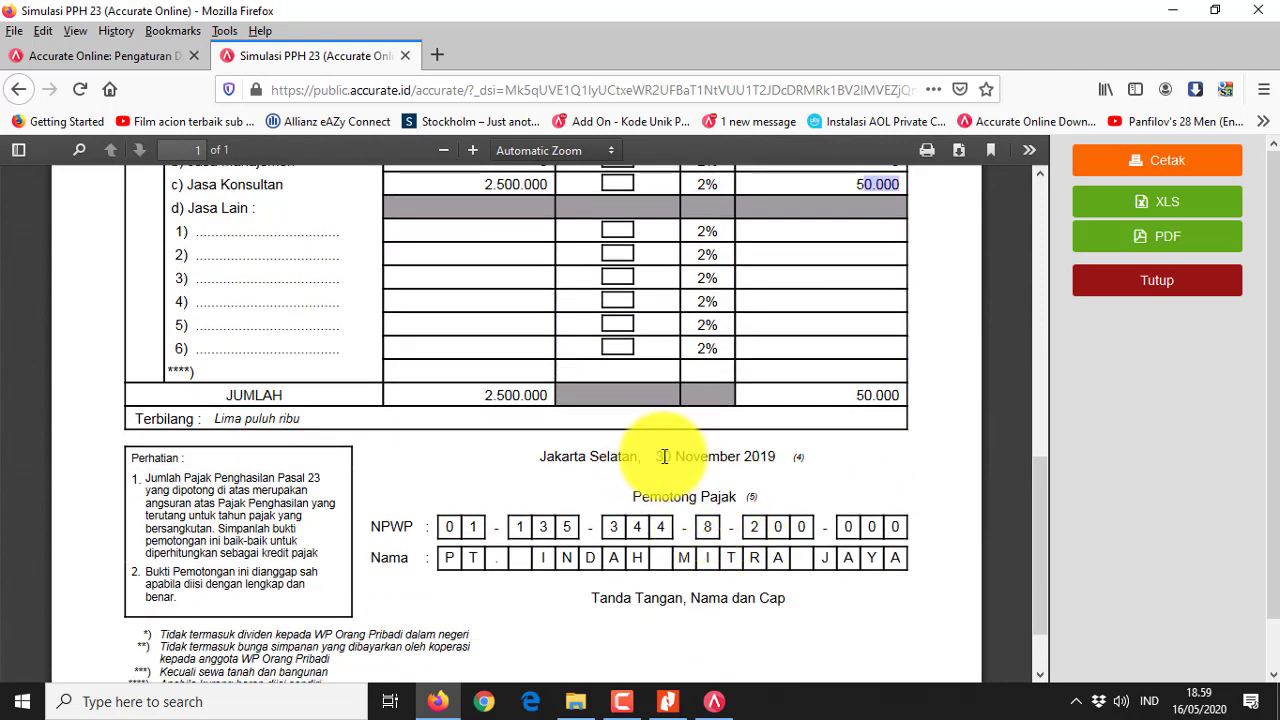
drag(664, 456, 575, 485)
click(571, 482)
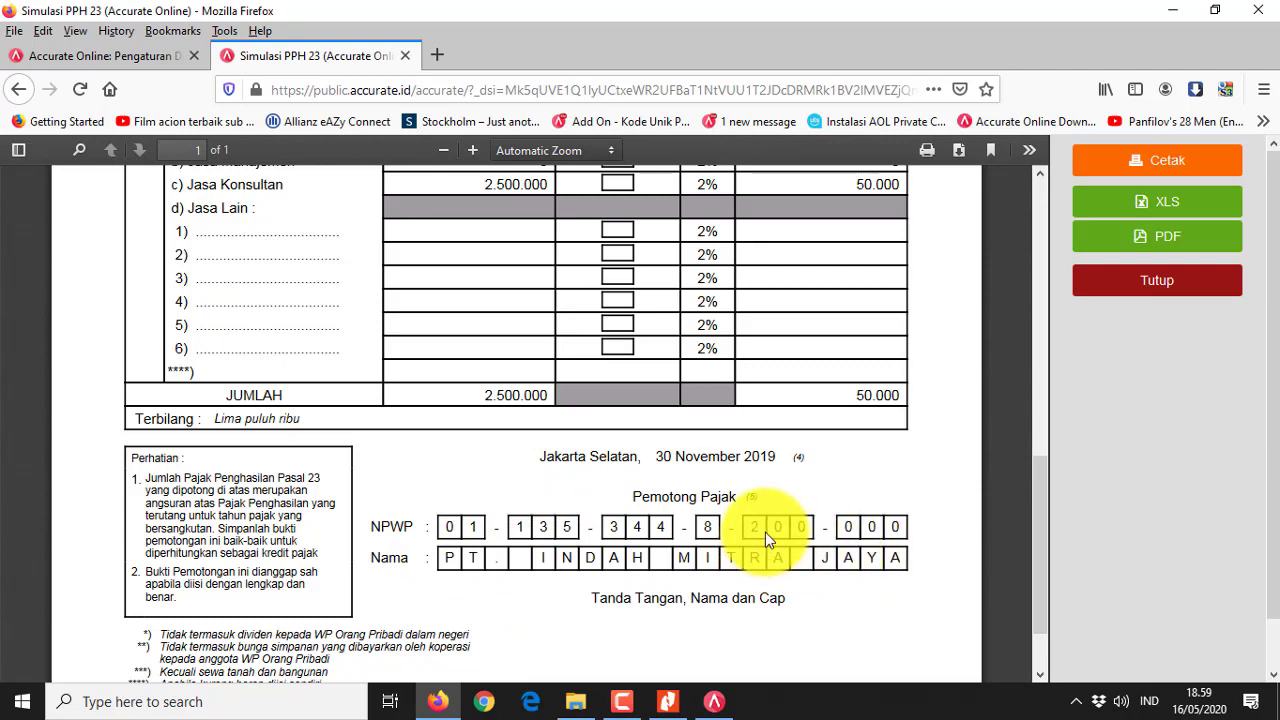
scroll(765, 530, down, 2)
scroll(766, 525, up, 5)
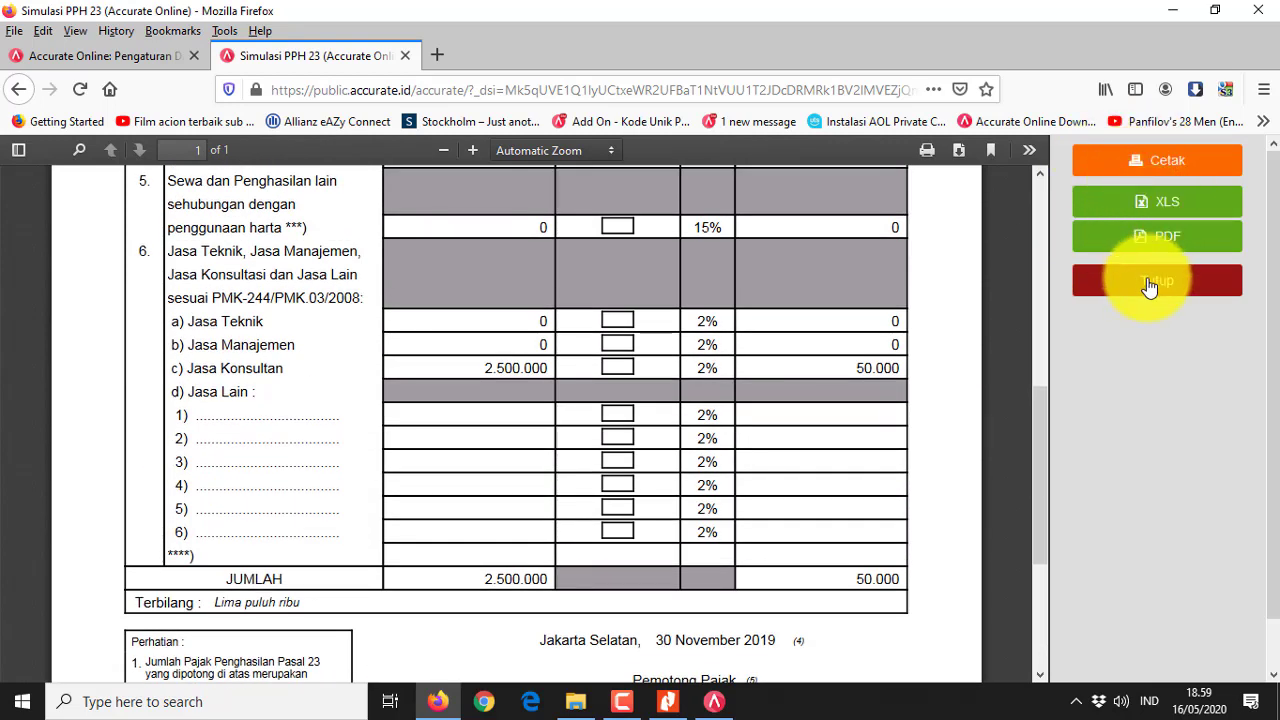
scroll(809, 462, down, 5)
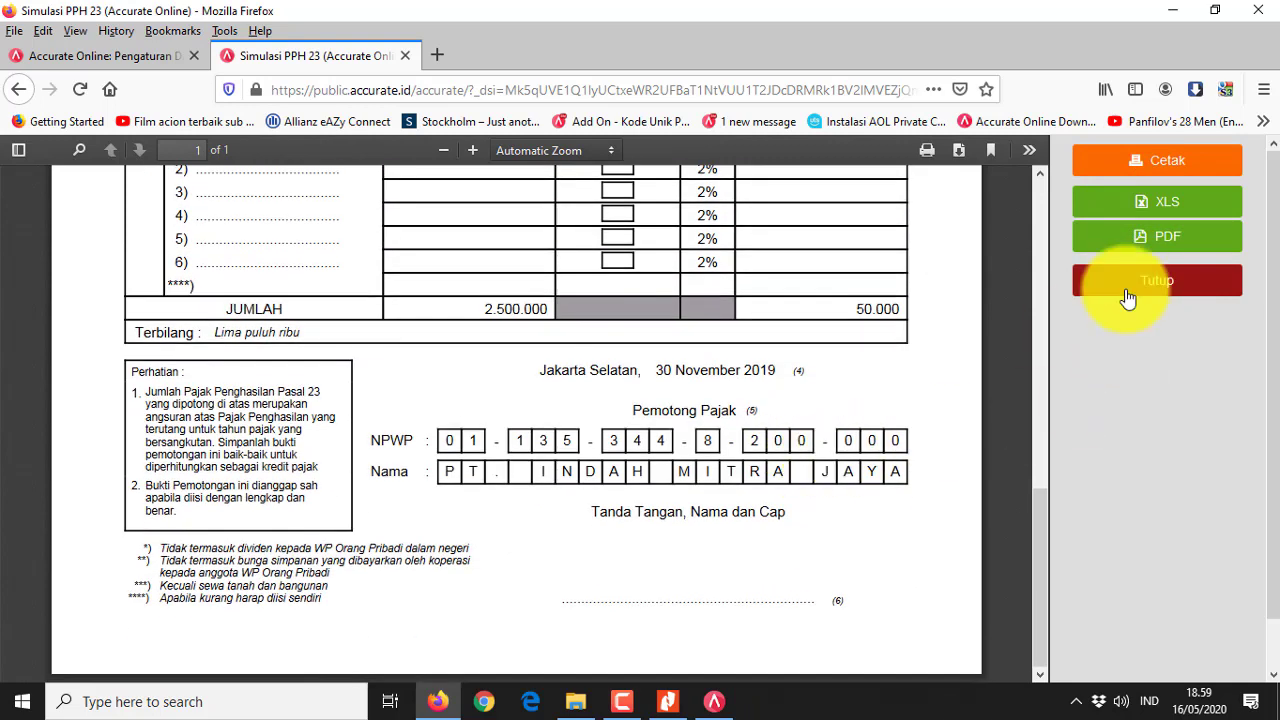
- Close the withholding slip preview and check case A's settlement instructions in the workshop PDF before returning to the payment
click(1128, 290)
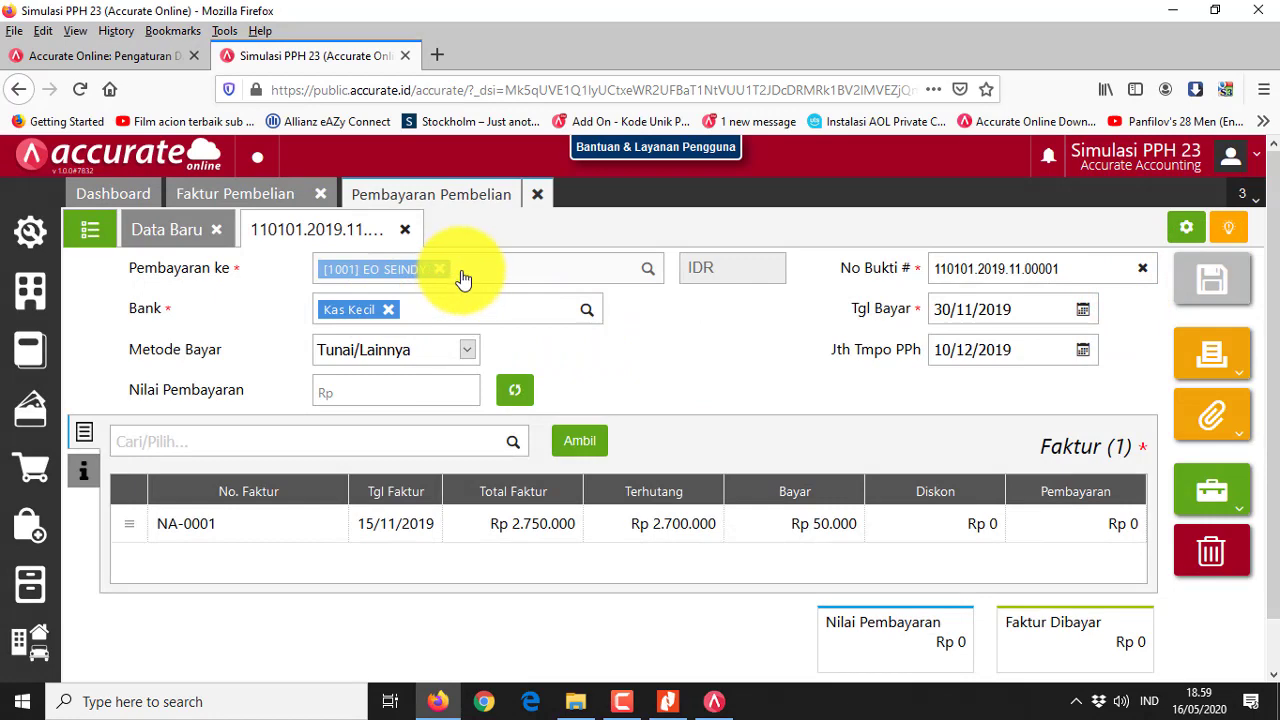
click(667, 701)
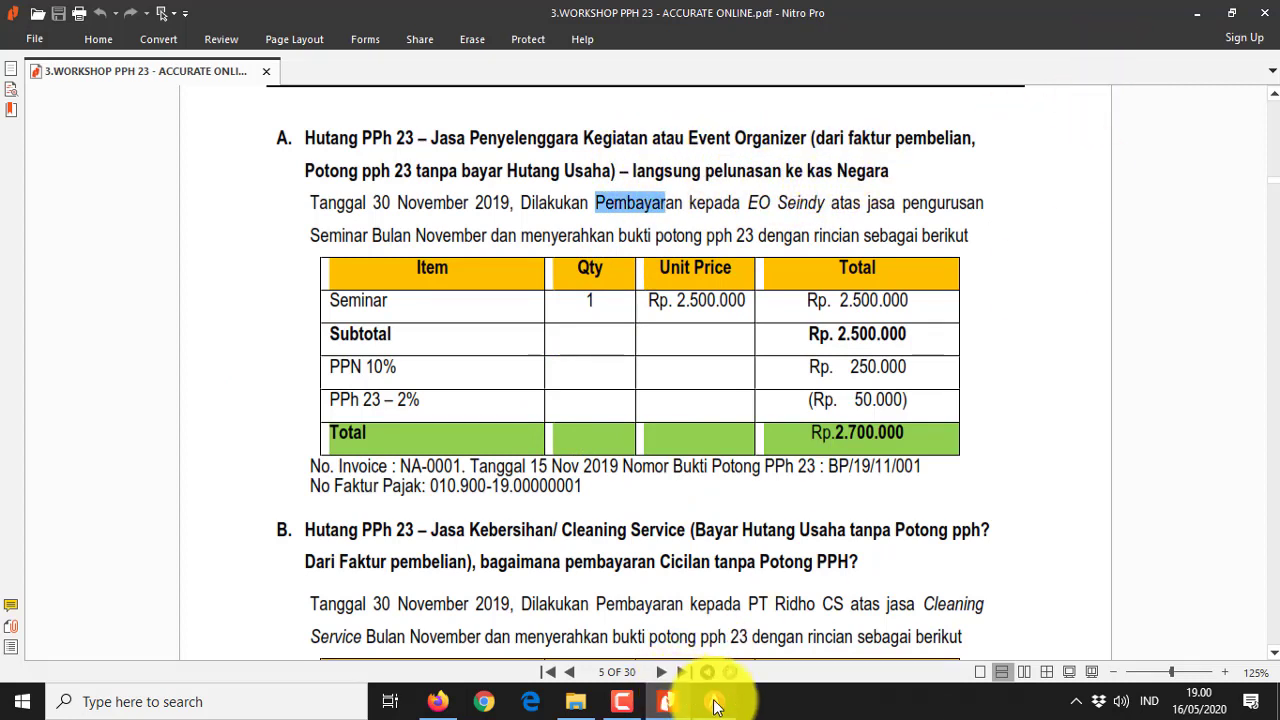
click(438, 701)
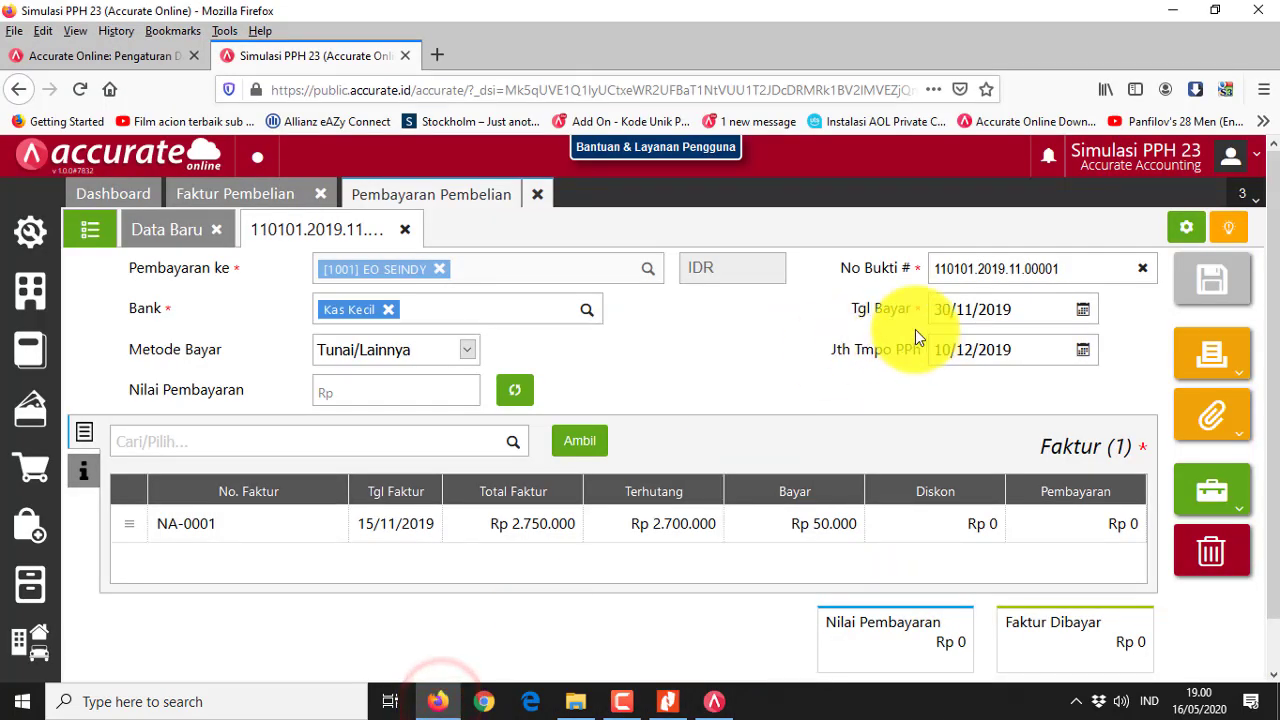
- Check the EO SEINDY payment's PPh due date and close the purchase payment and purchase invoice
click(1014, 349)
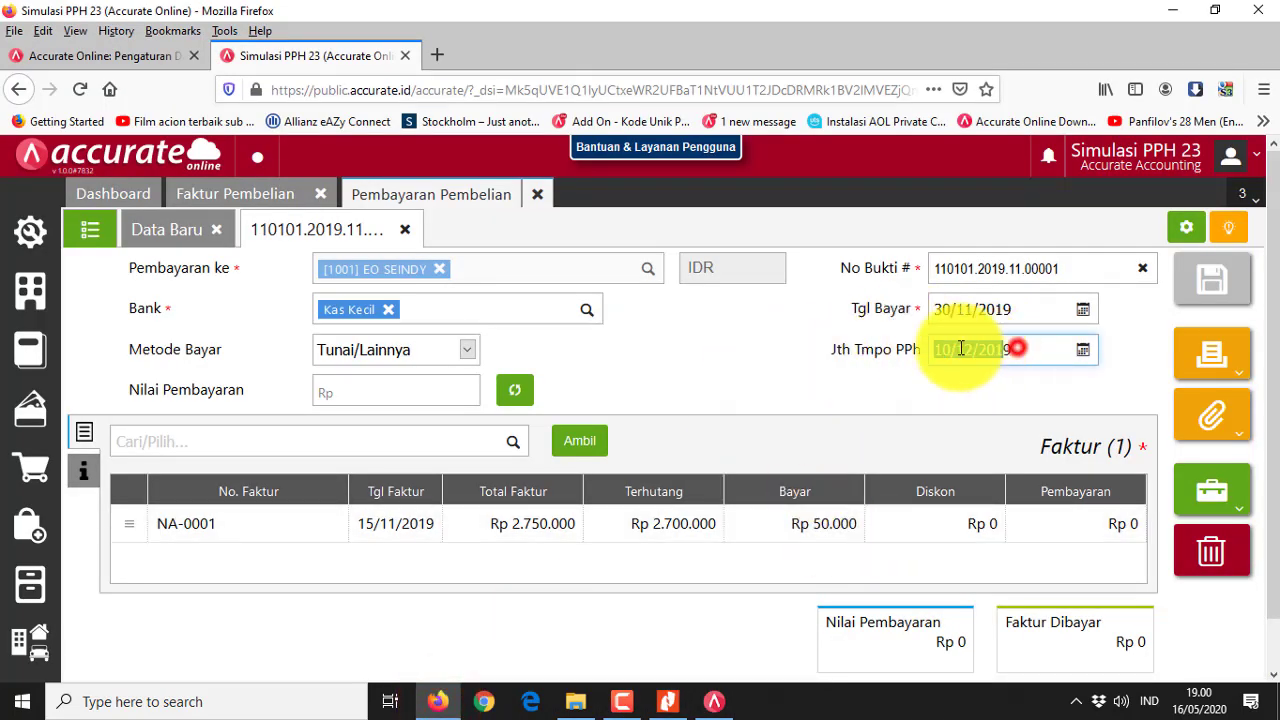
drag(1018, 349, 934, 349)
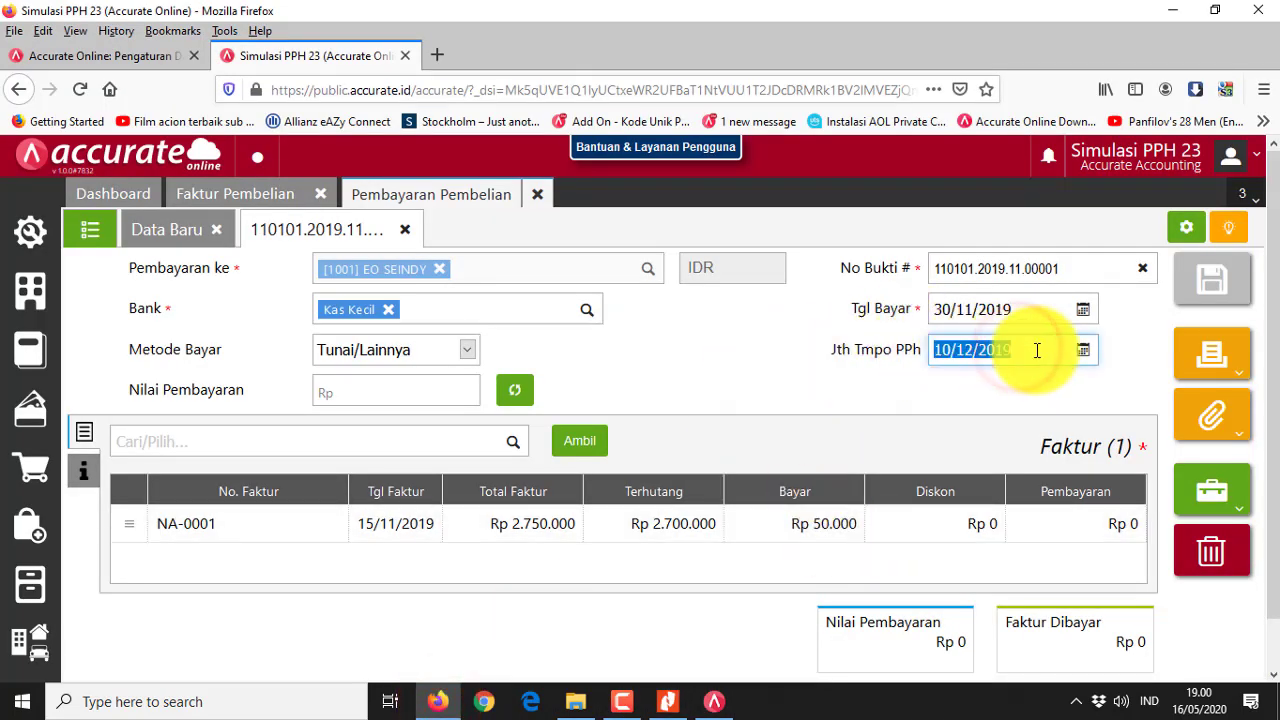
click(707, 352)
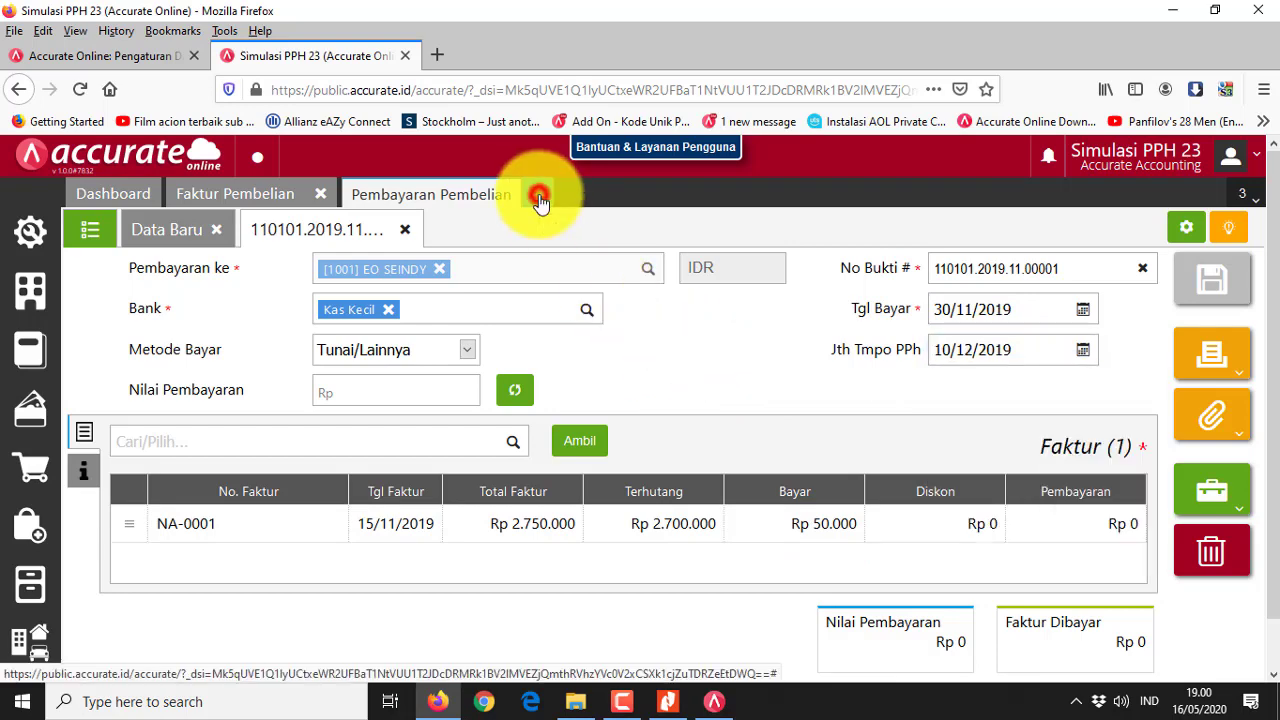
click(539, 196)
click(320, 194)
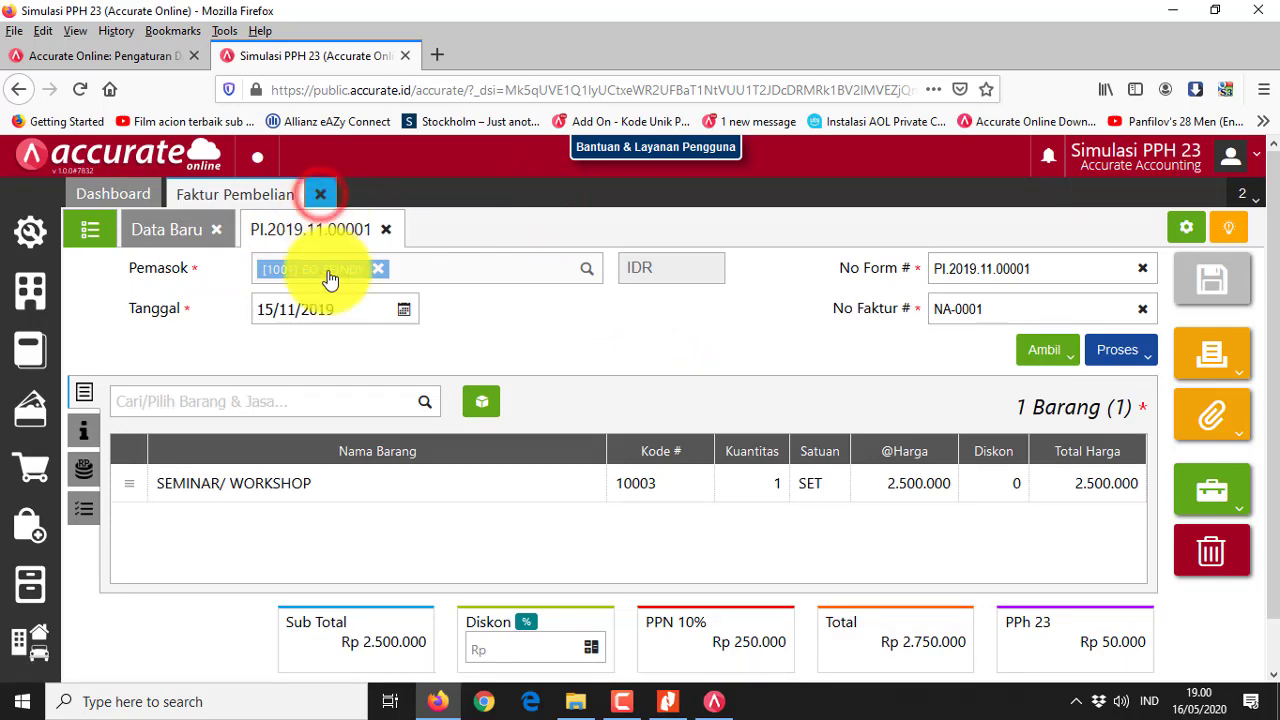
- Start a new Kas & Bank payment from the Bank account, dated 10/12/2019
click(29, 347)
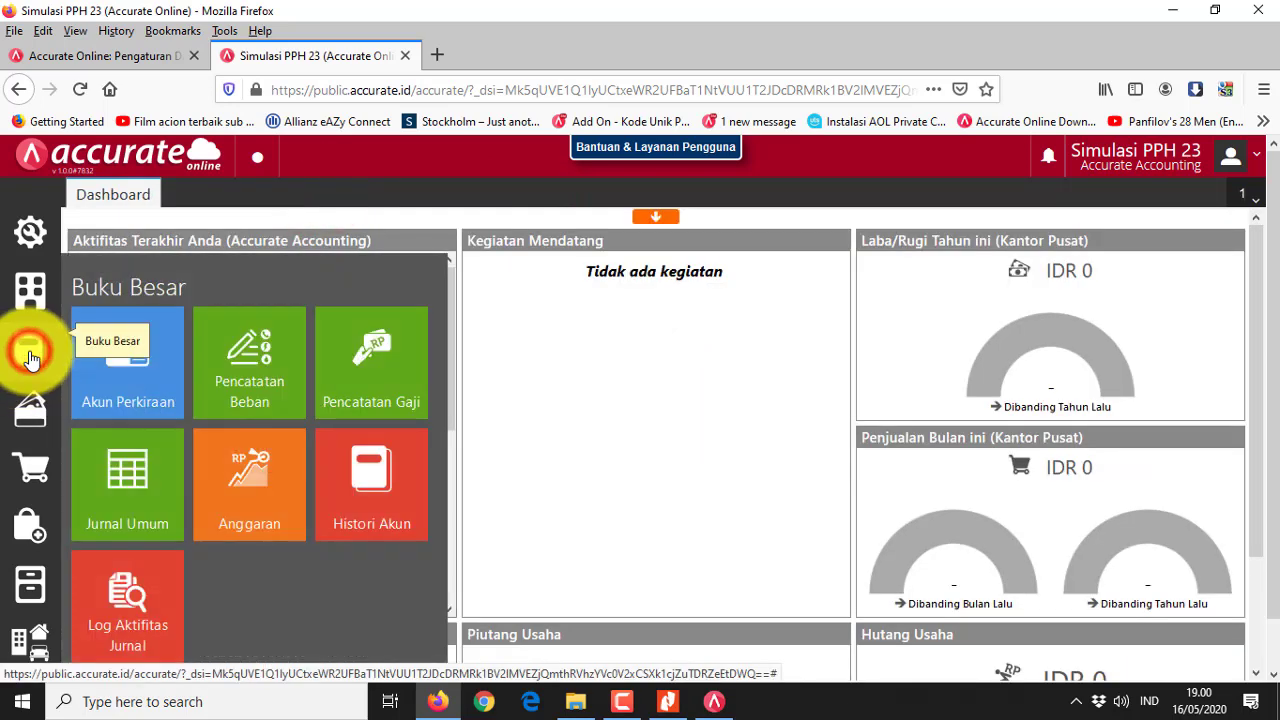
click(29, 416)
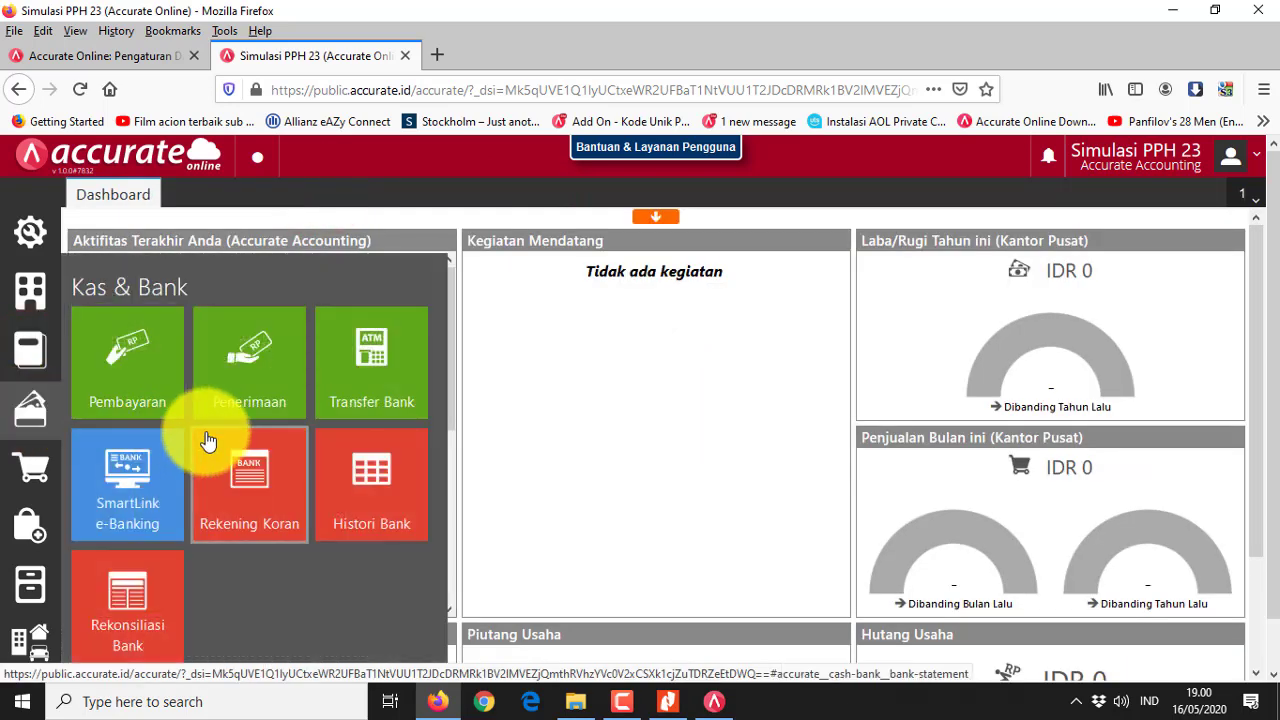
click(128, 395)
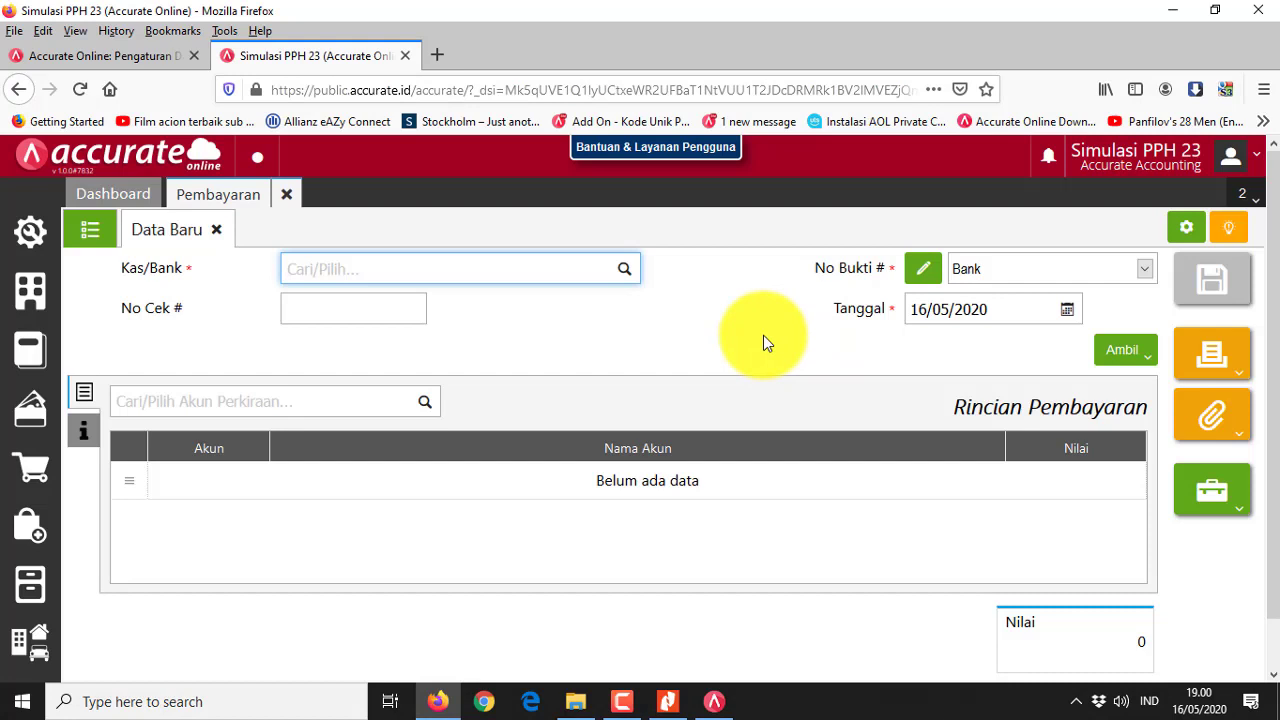
click(624, 270)
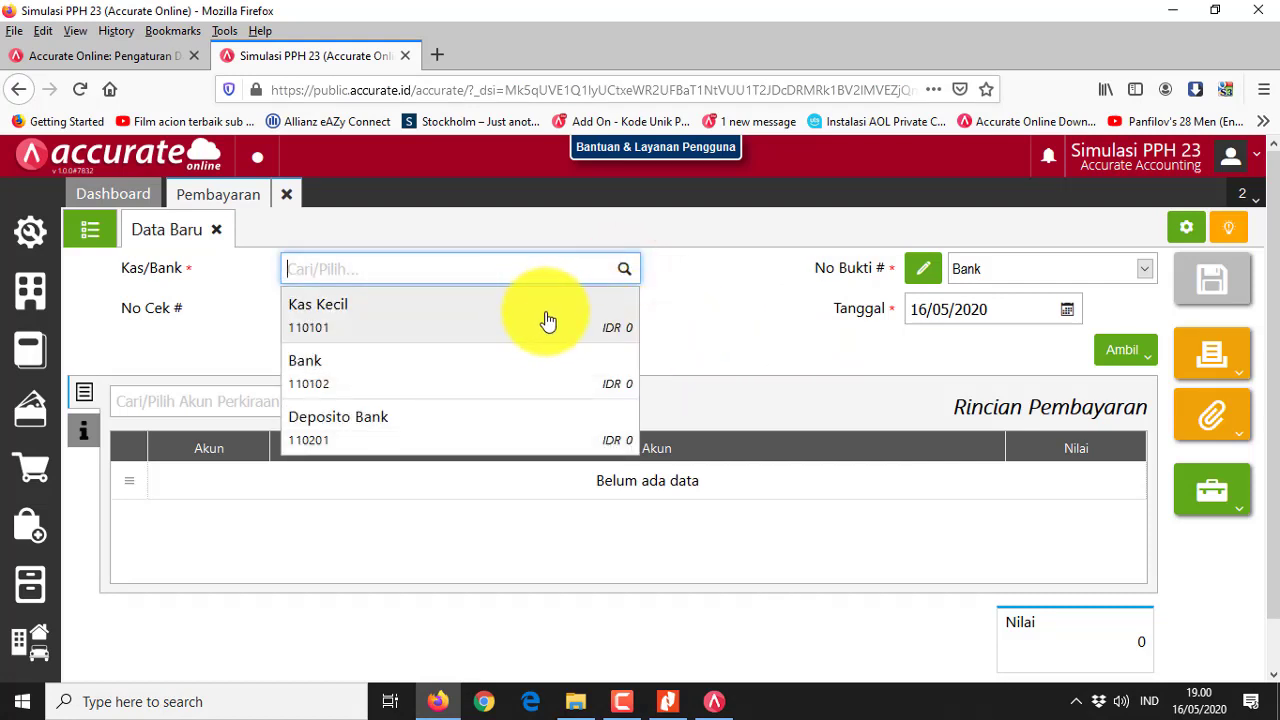
click(547, 377)
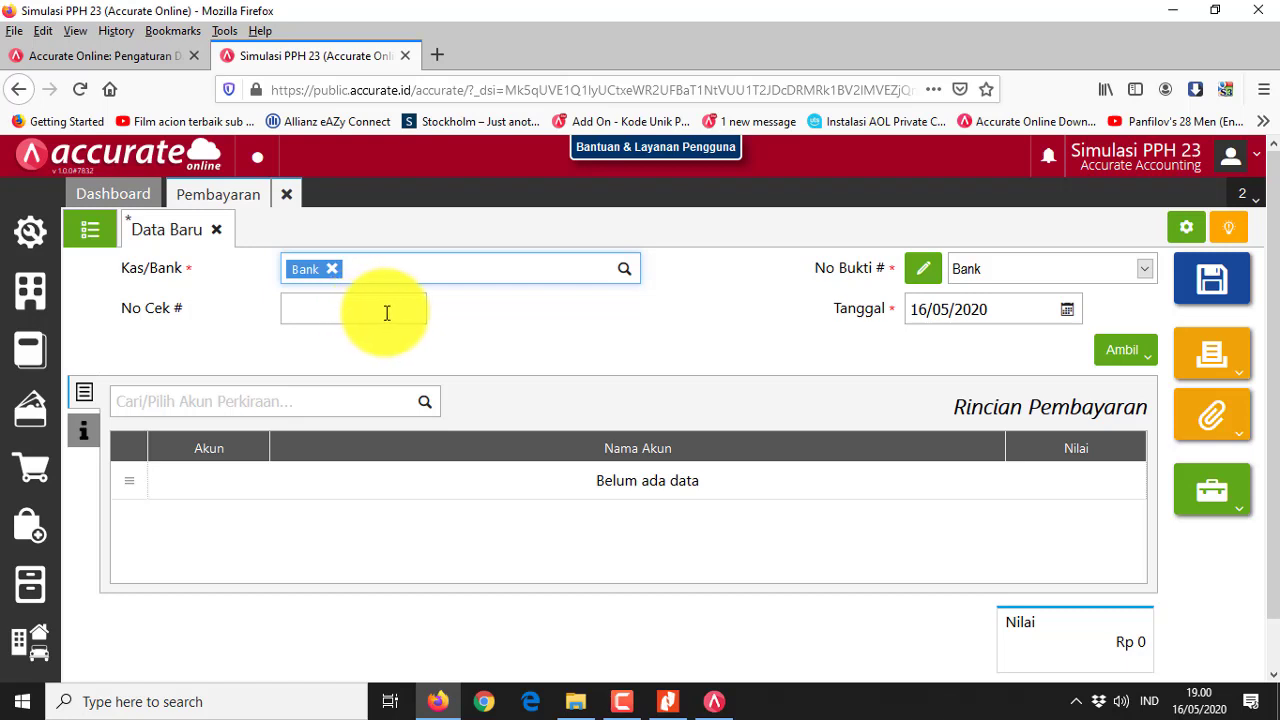
click(424, 408)
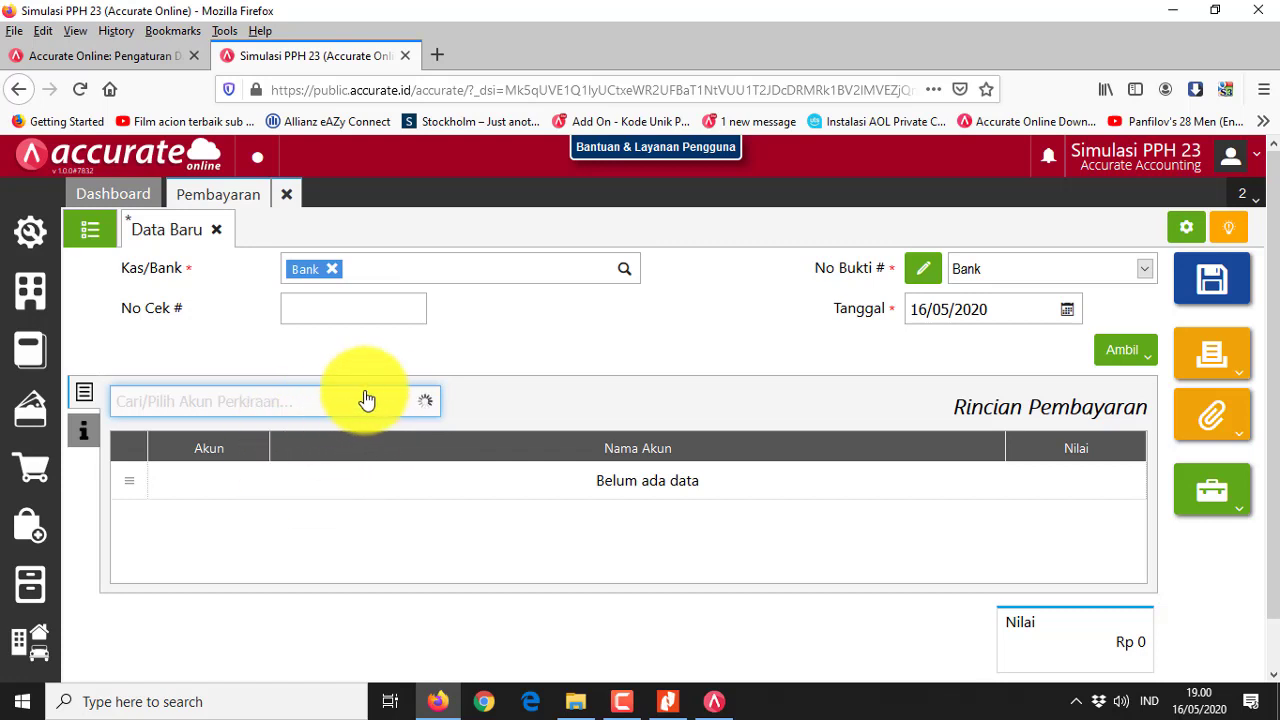
click(552, 328)
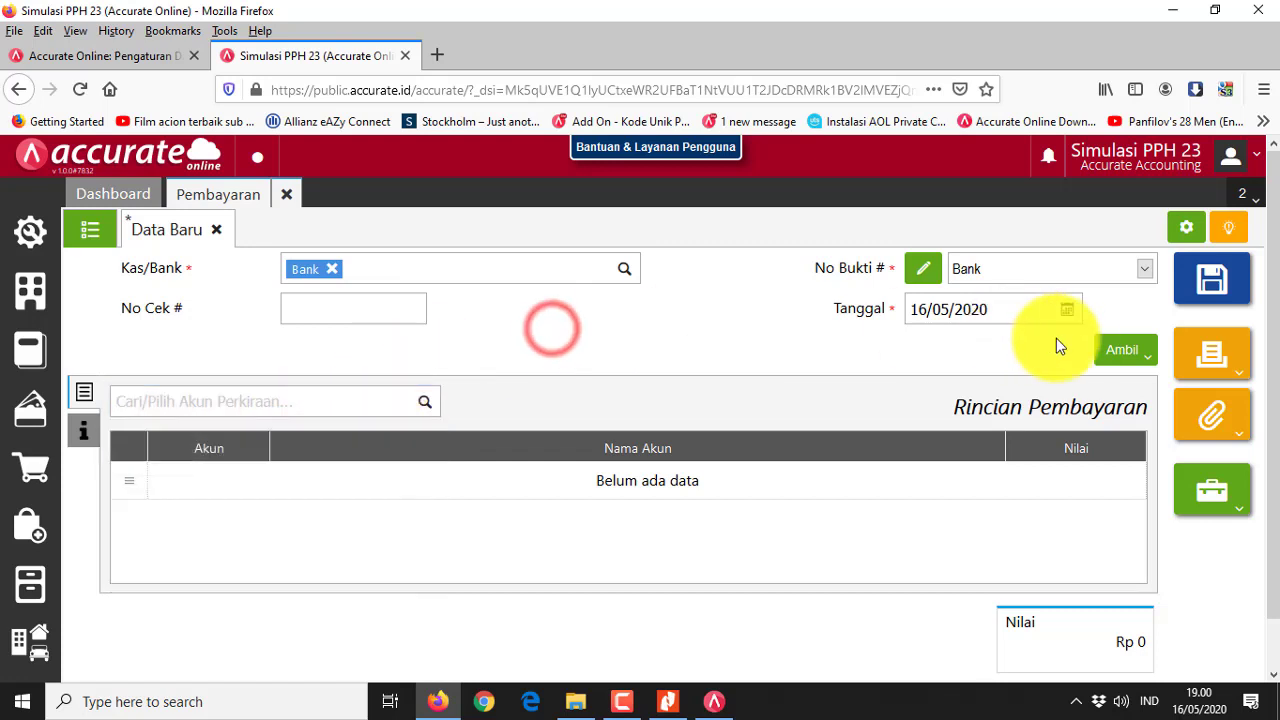
click(1024, 310)
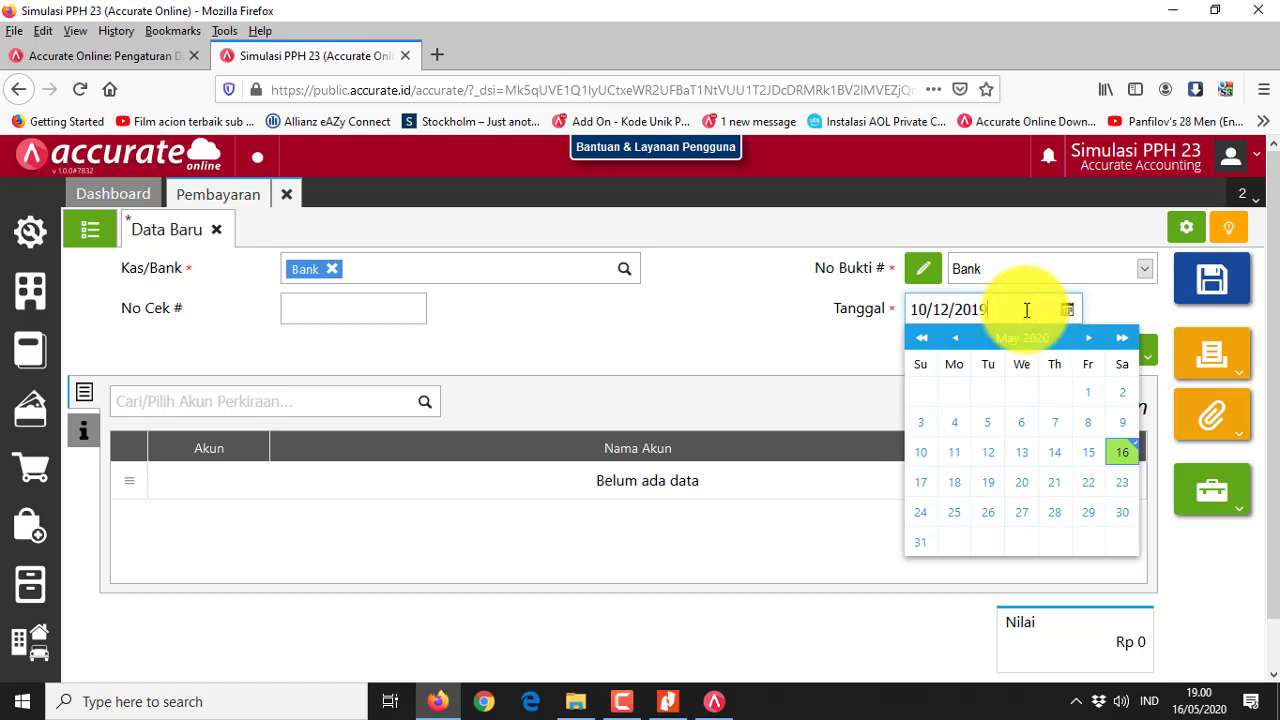
click(987, 422)
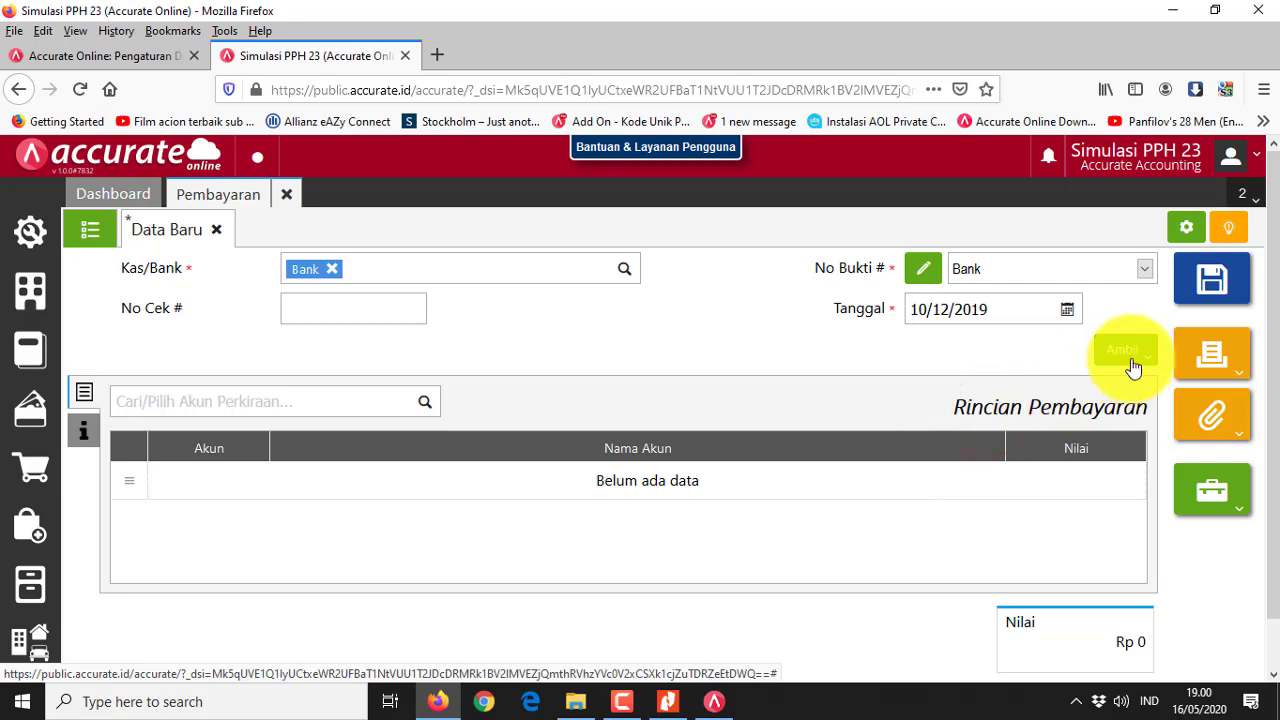
- Bring the PPh Pembelian item for Jasa Konsultan, Faktur NA-0001 into the payment details
click(1131, 360)
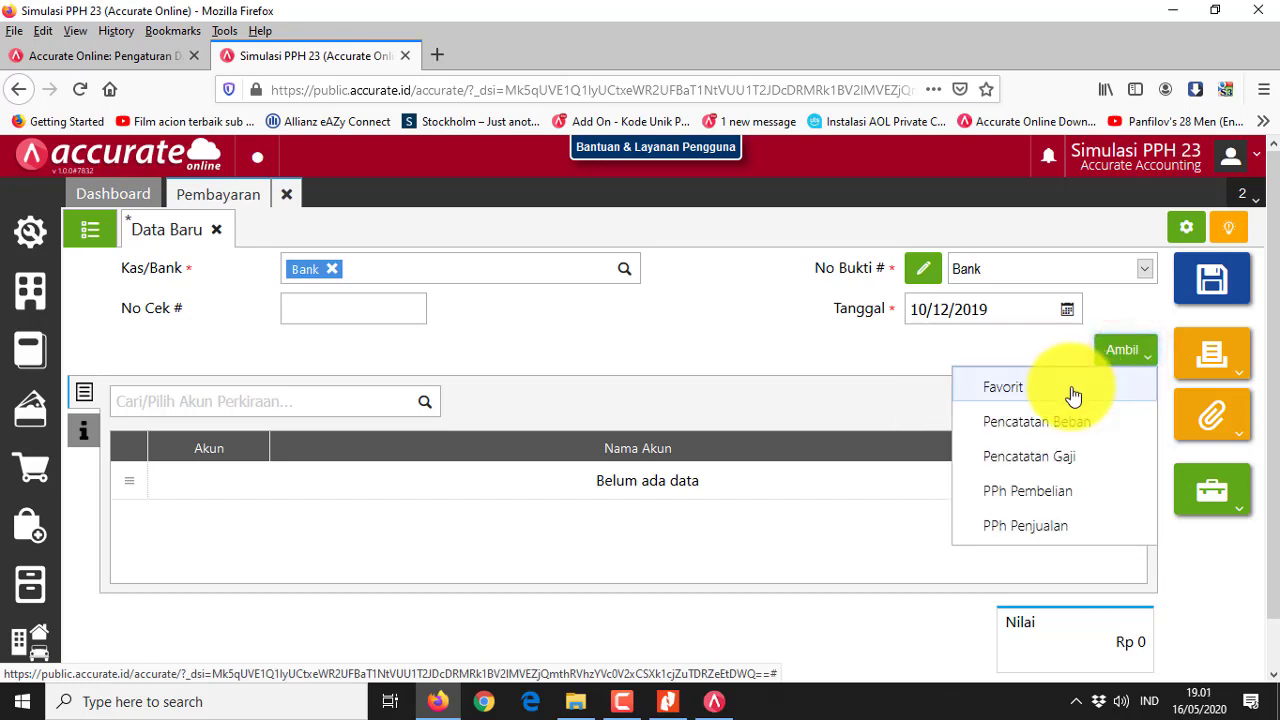
click(1025, 495)
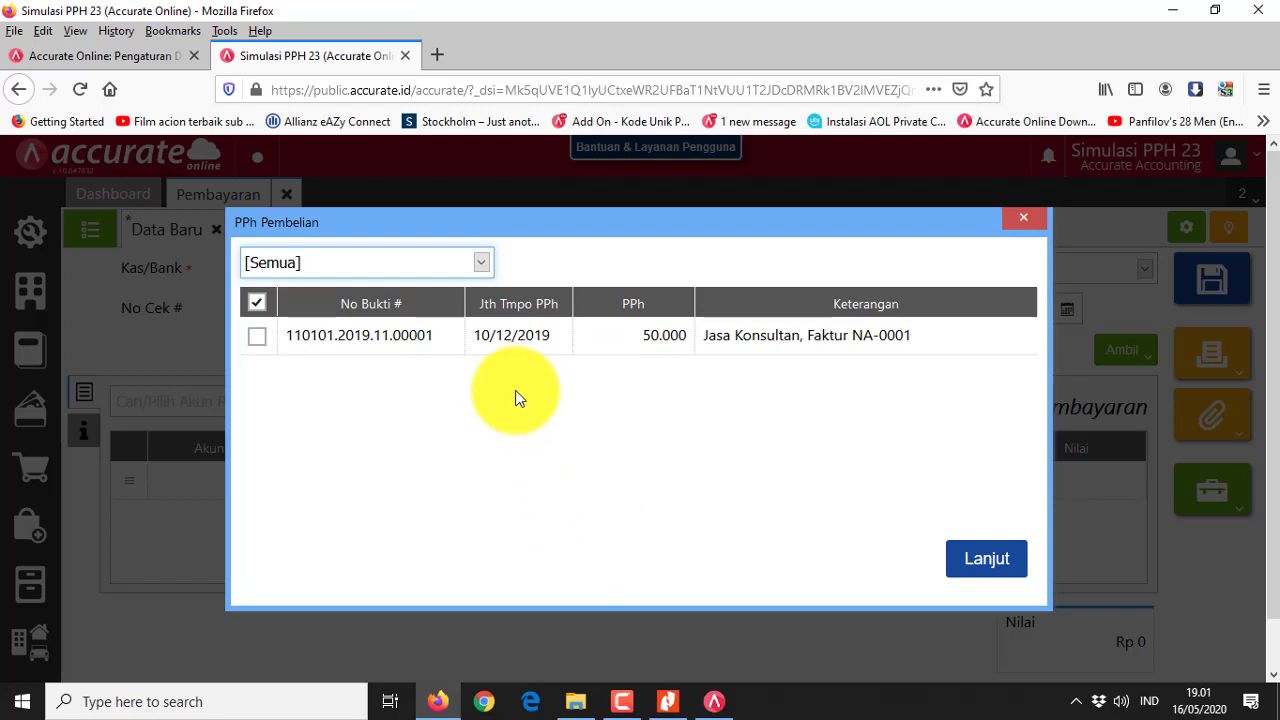
click(457, 270)
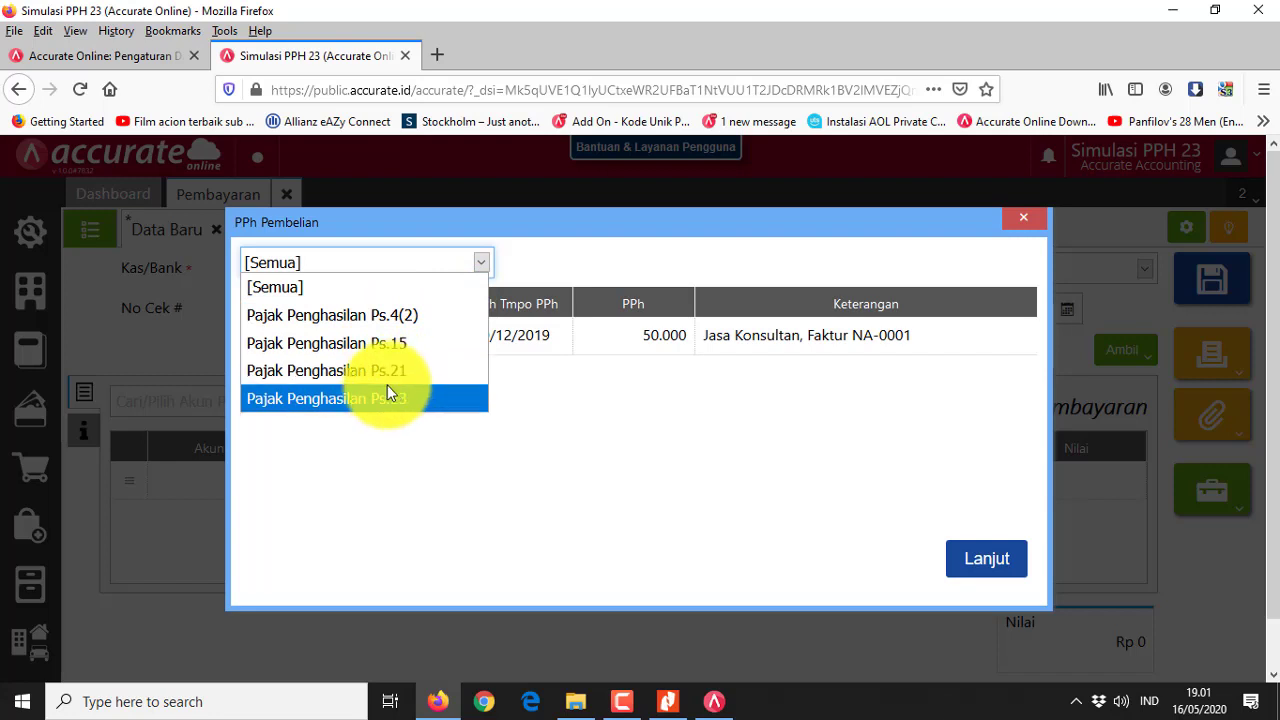
click(552, 259)
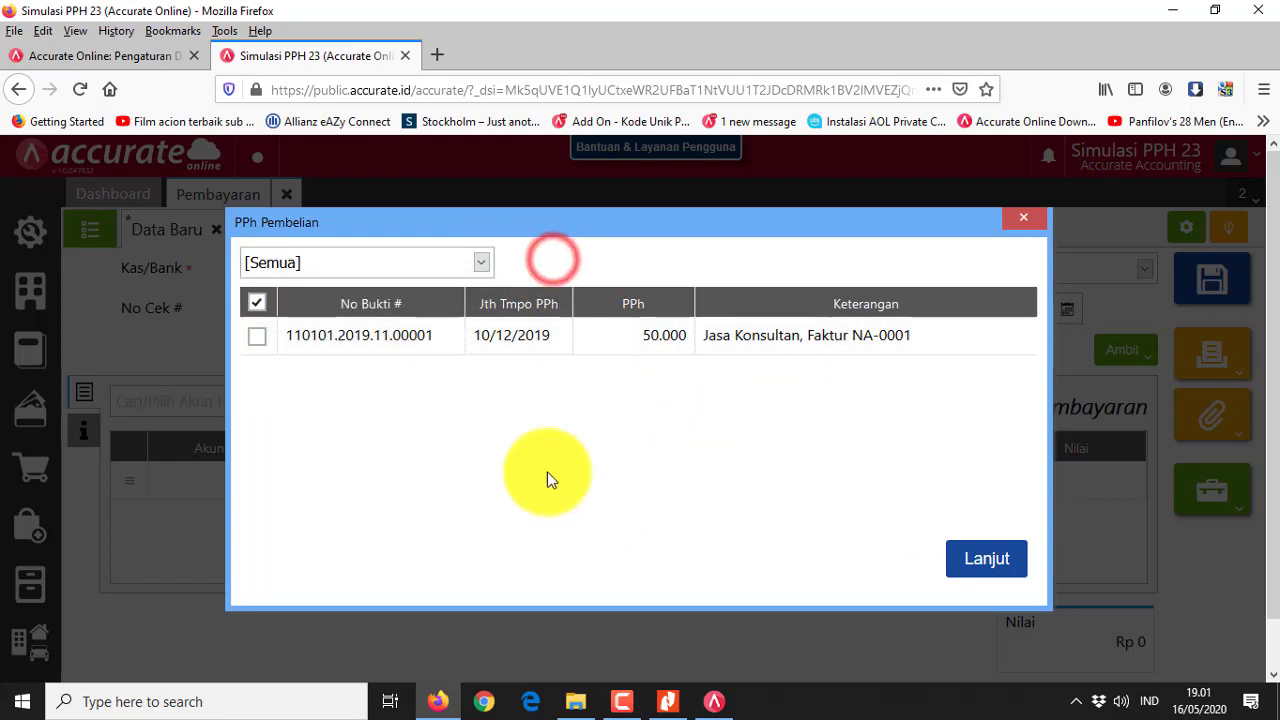
click(260, 343)
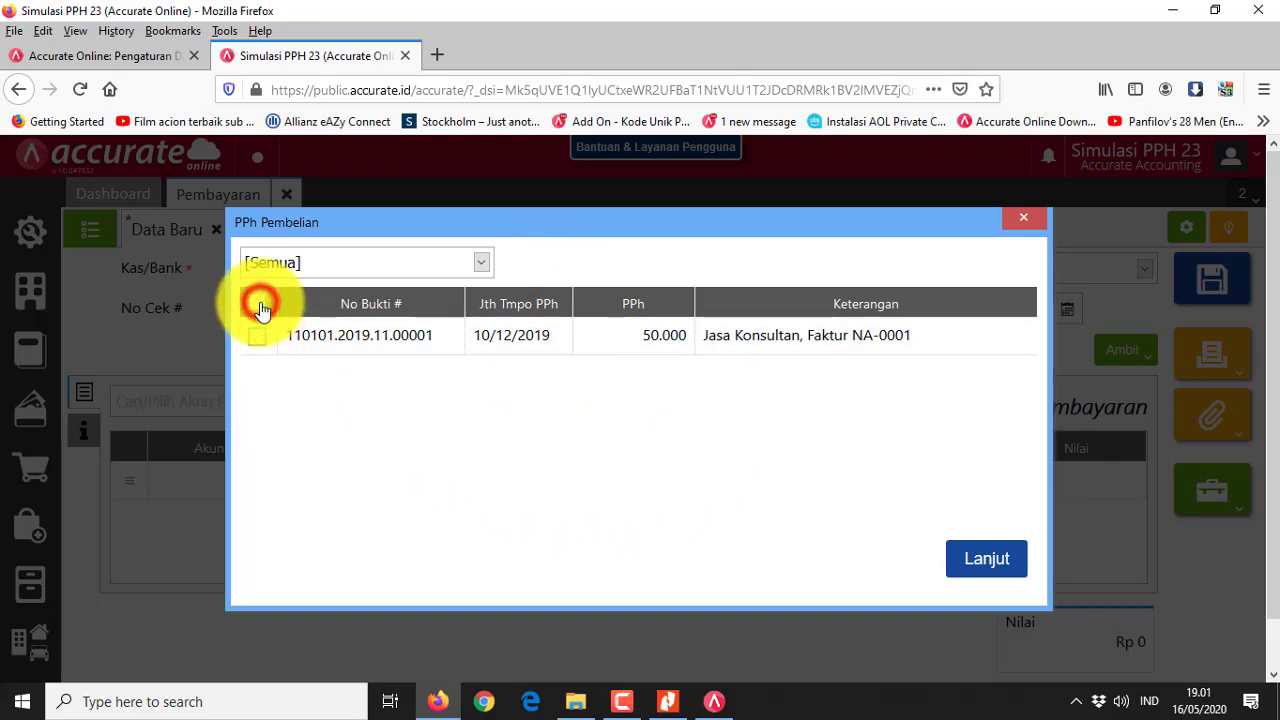
click(257, 337)
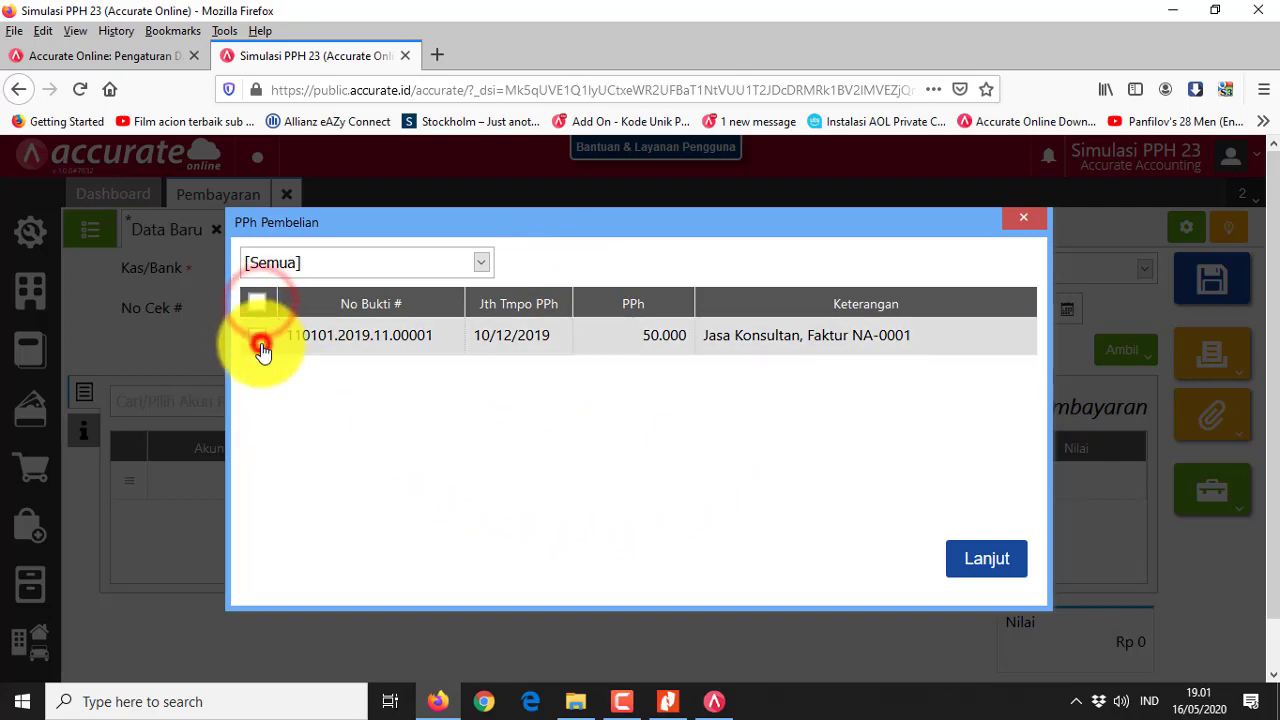
click(1005, 558)
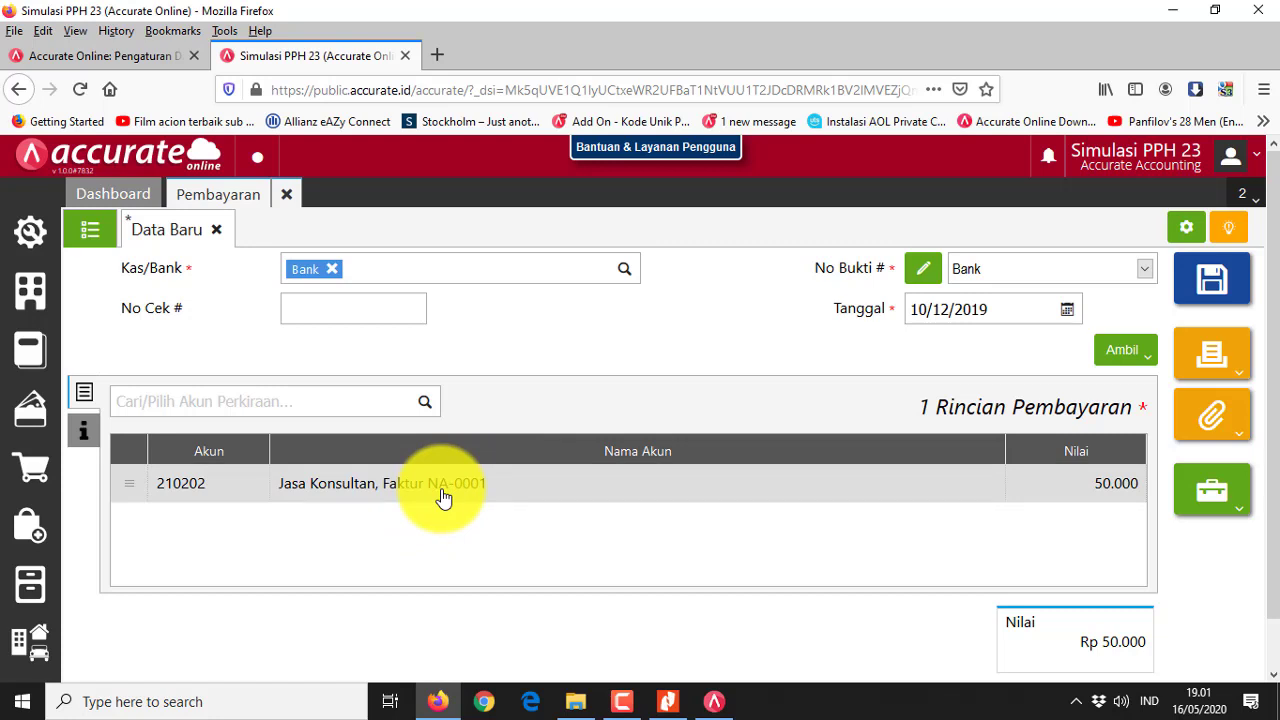
- Enter KAP 436546, KJS 543 and the NTPN number in the payment's additional information, and save the payment
click(84, 436)
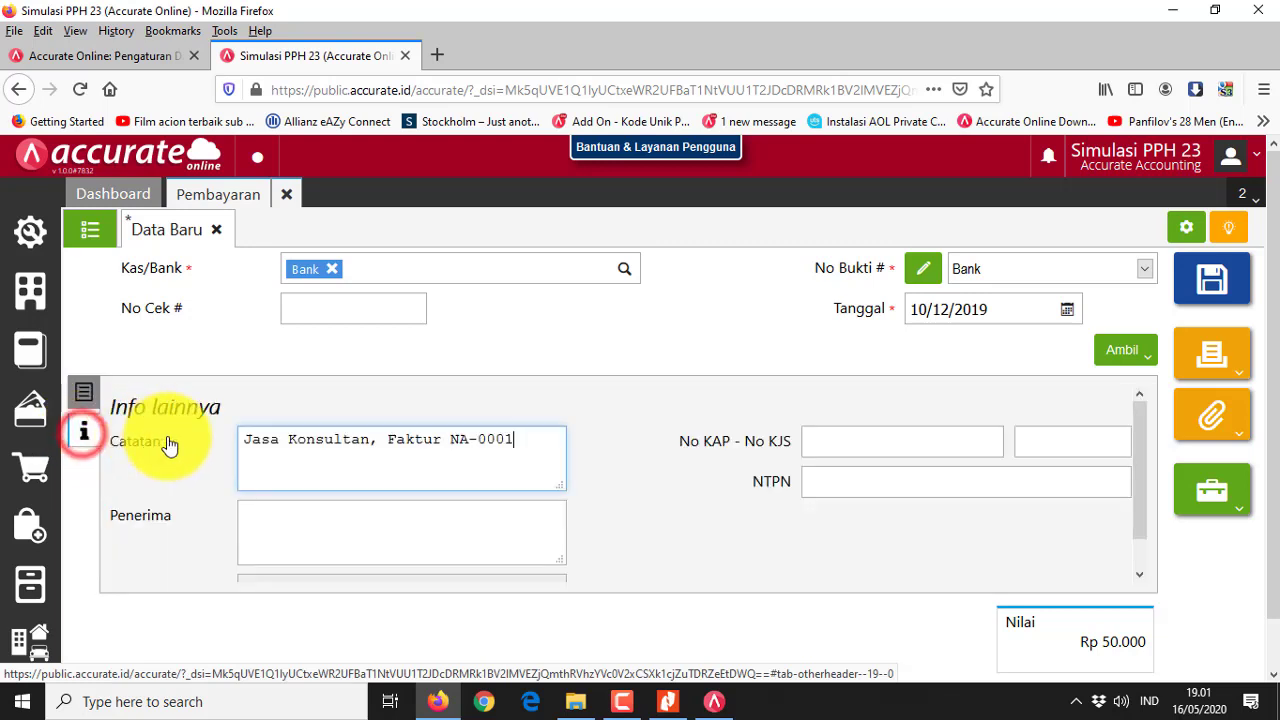
click(856, 443)
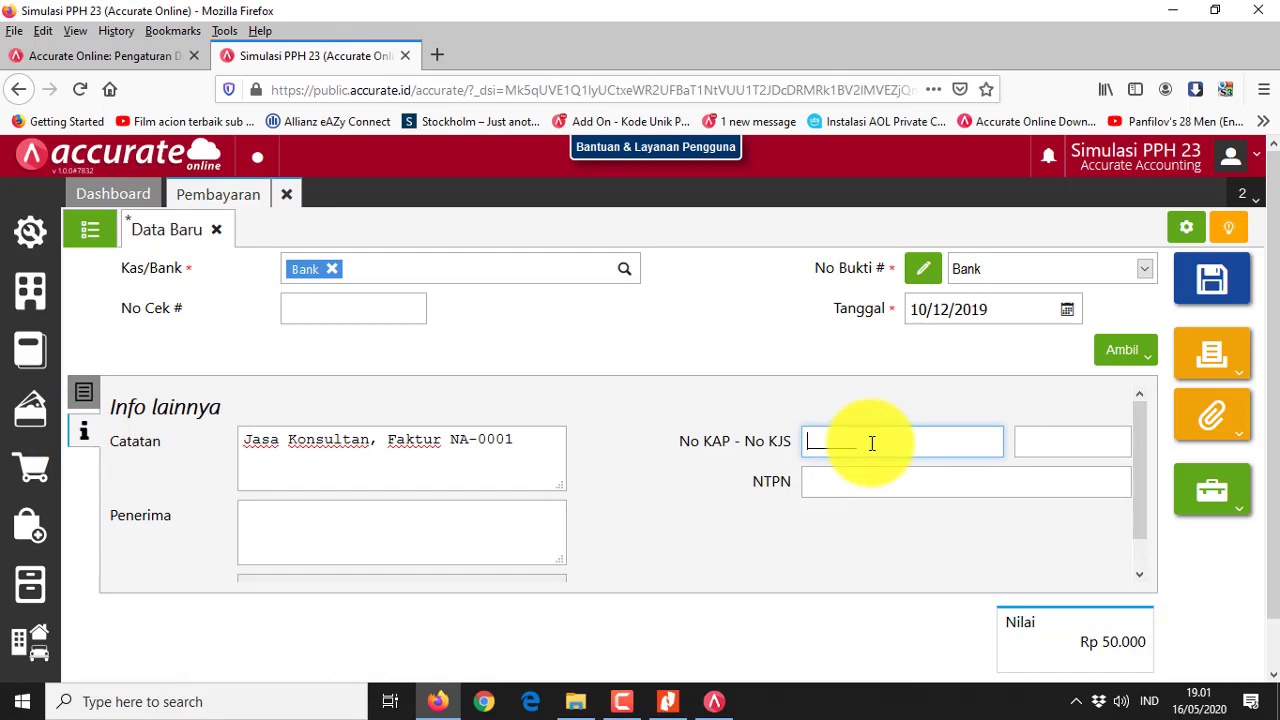
click(1057, 435)
click(863, 481)
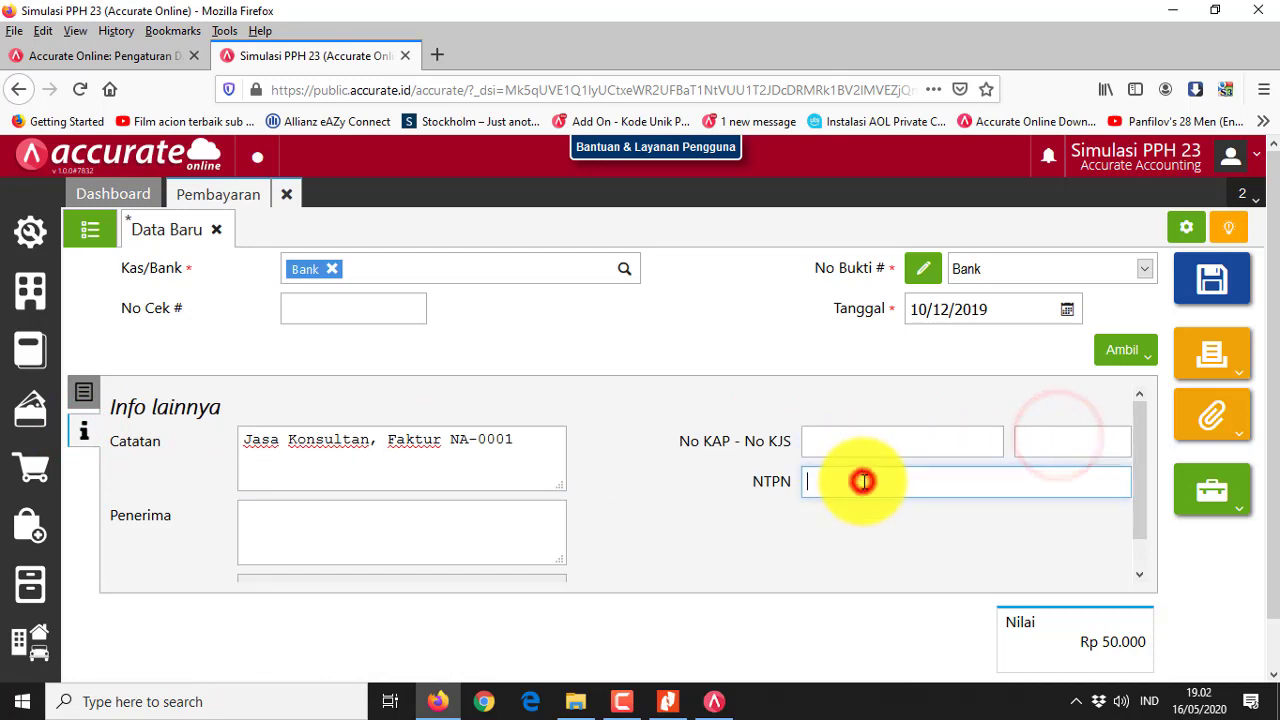
click(869, 440)
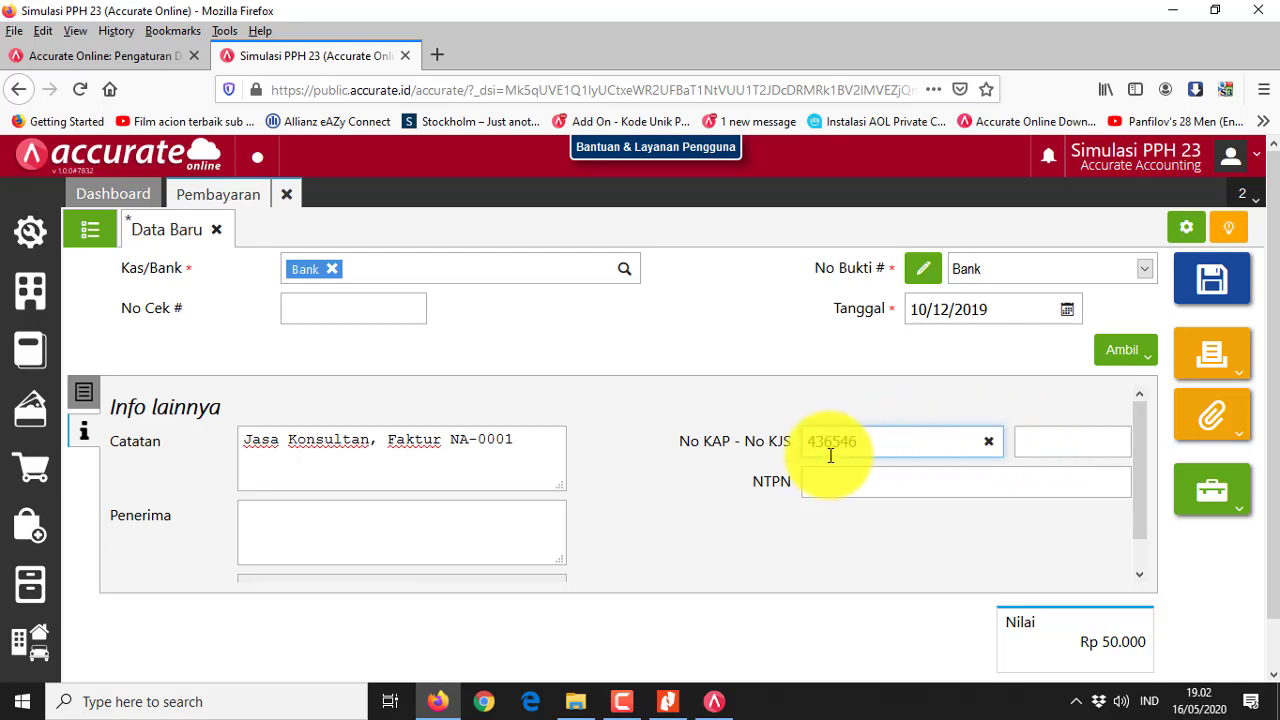
click(1040, 443)
text(543)
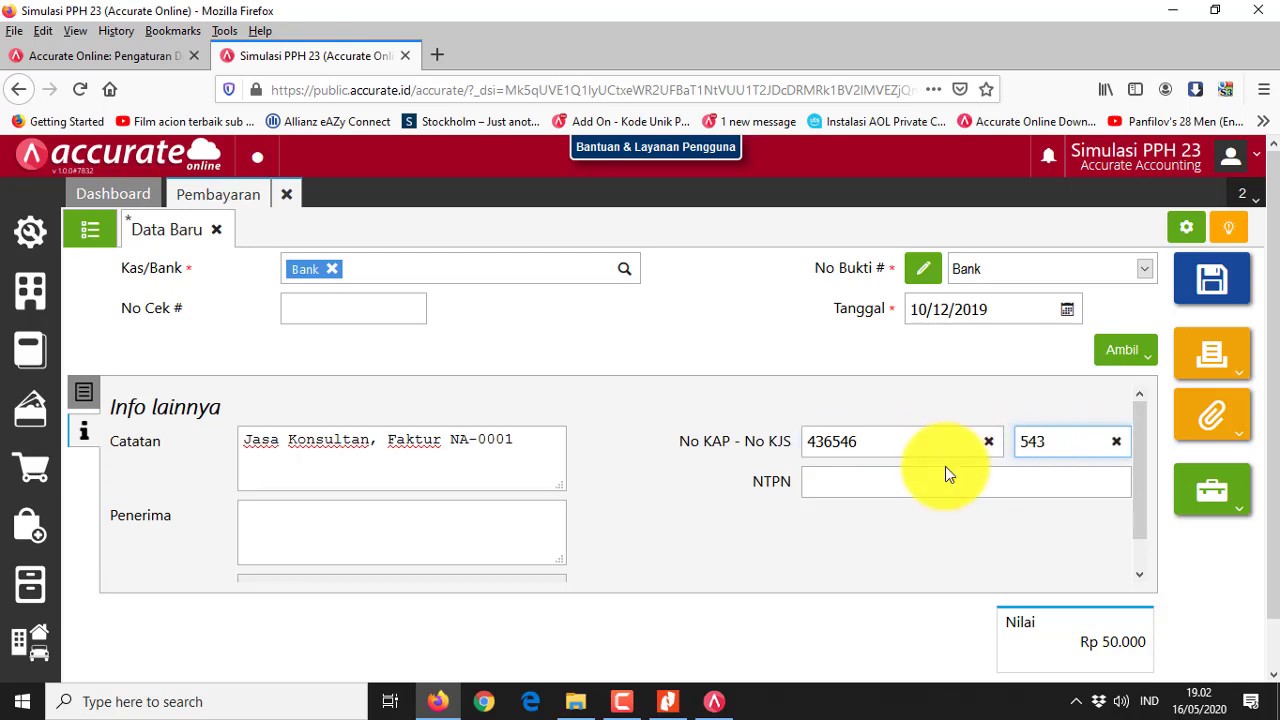
click(895, 481)
text(6346565)
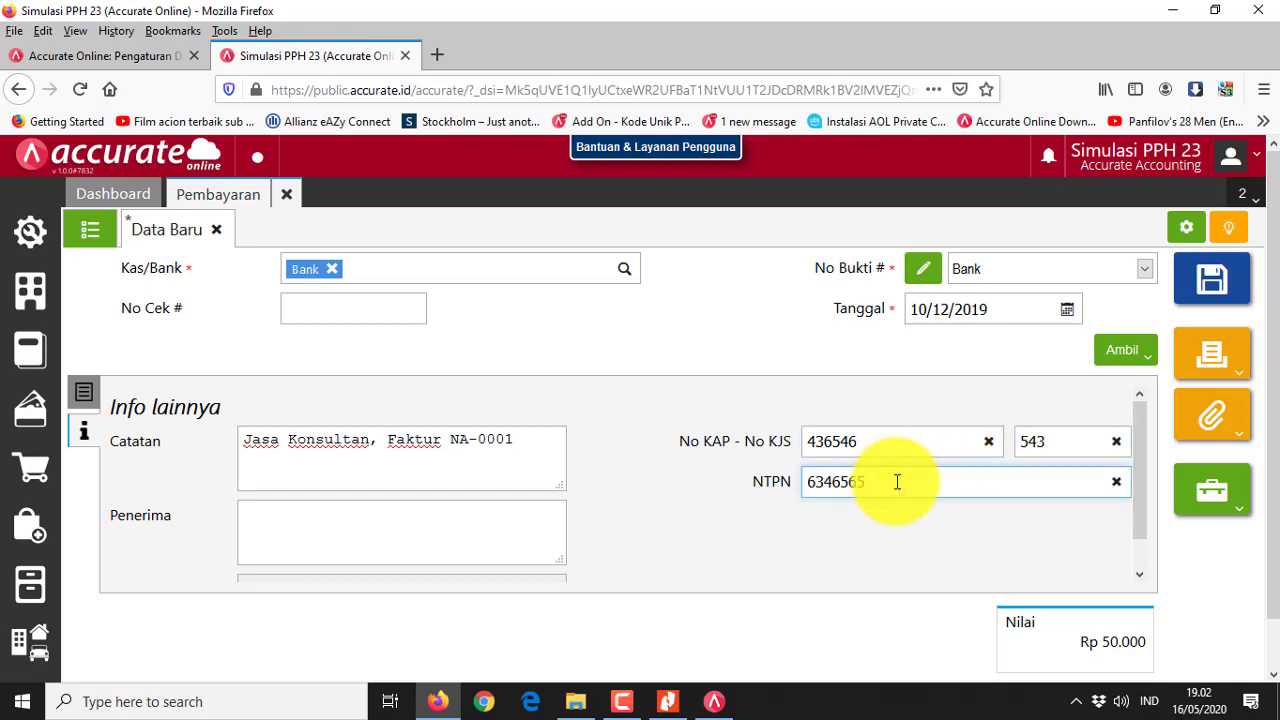
click(494, 521)
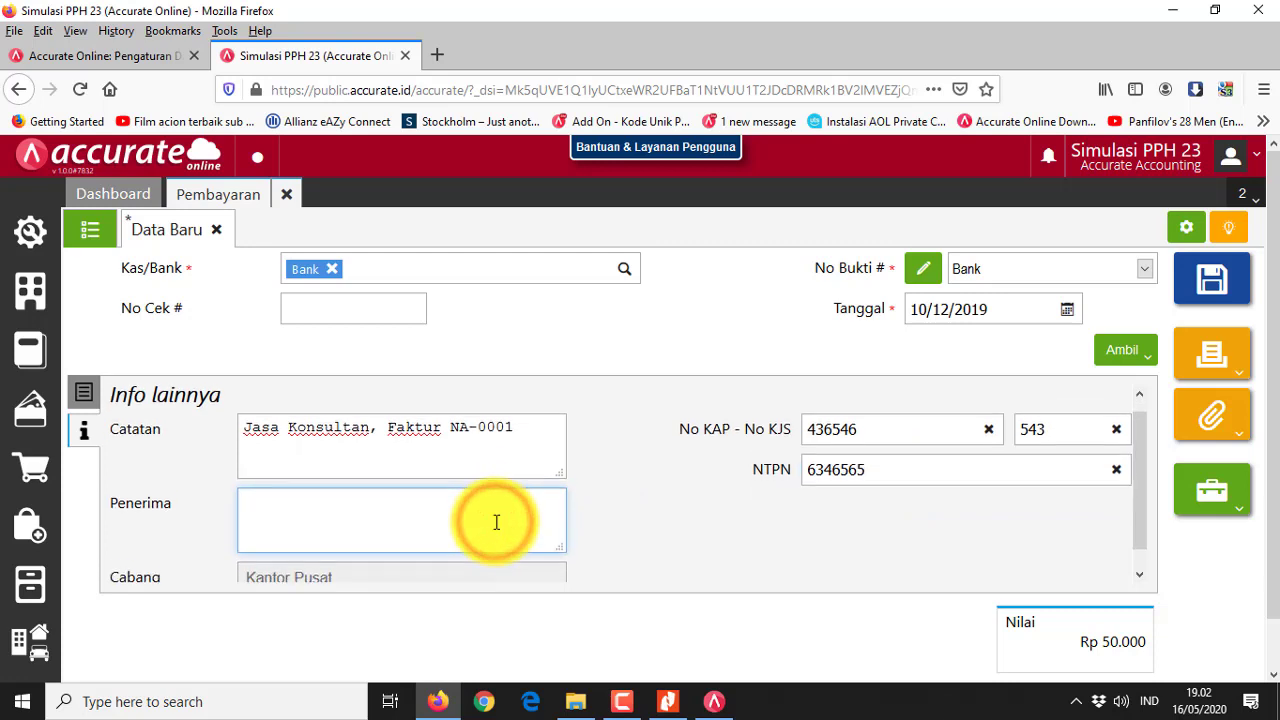
scroll(496, 521, up, 1)
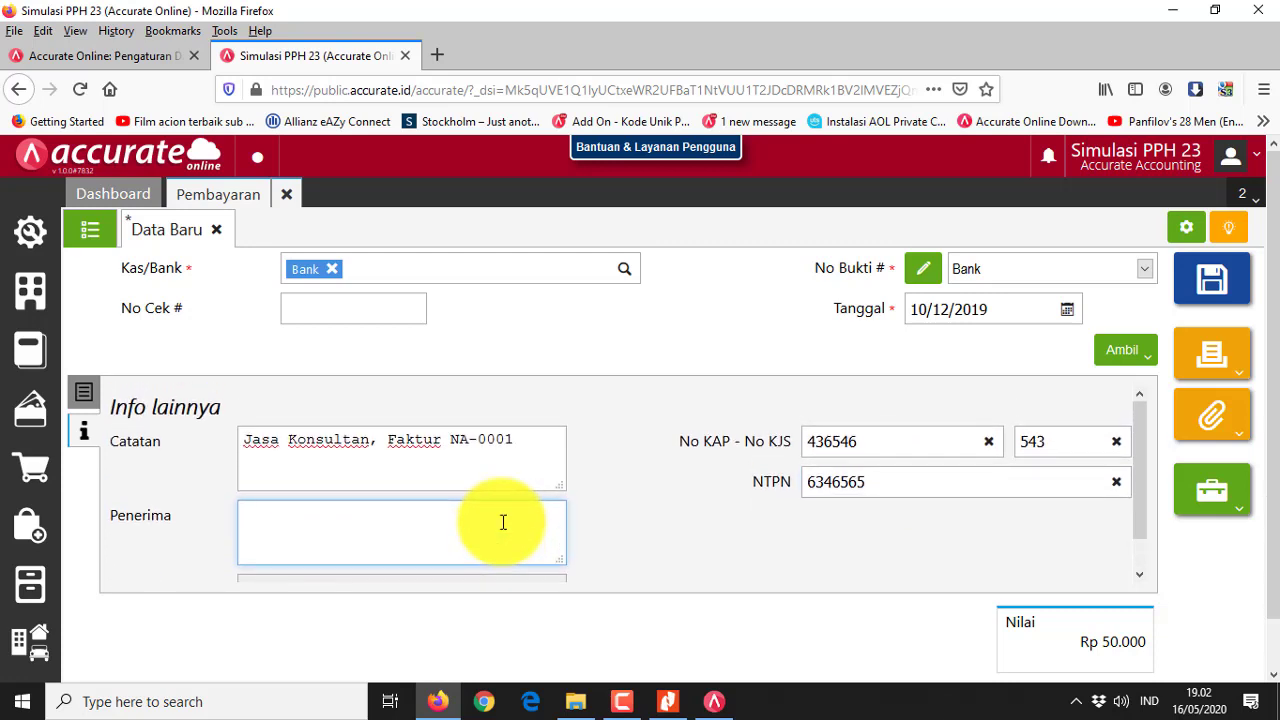
click(1220, 290)
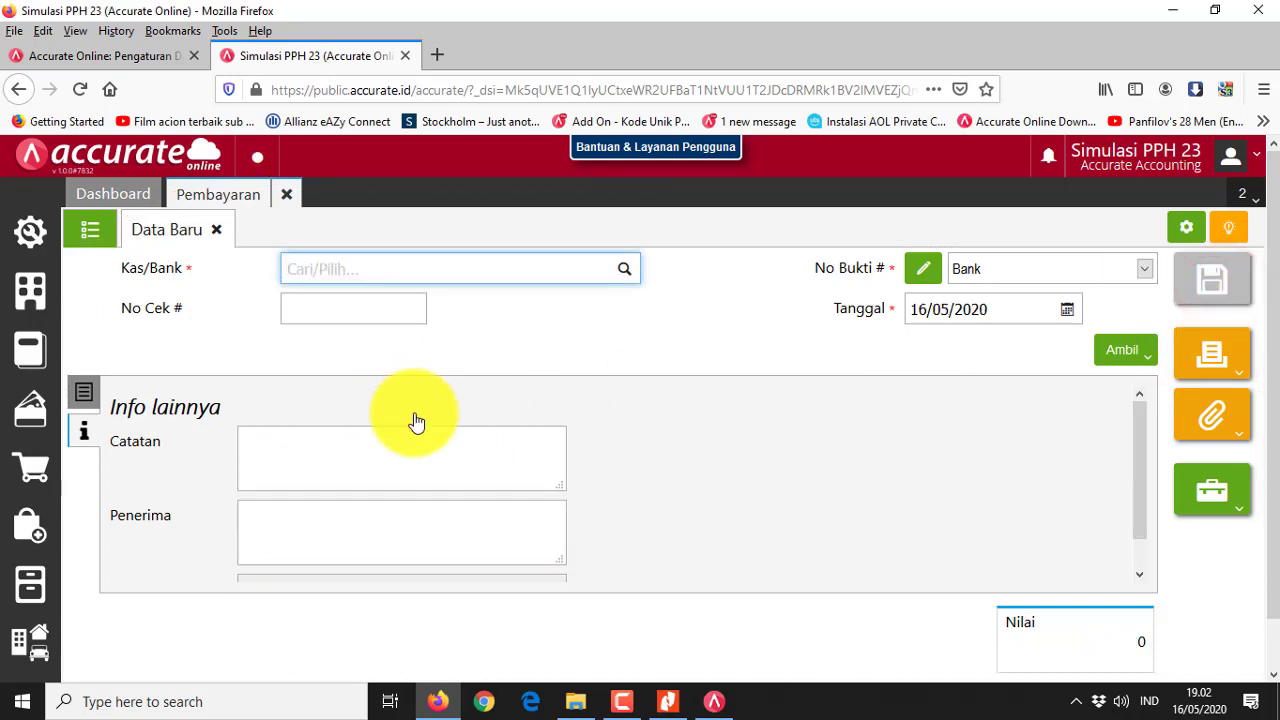
- Open the saved tax payment for Faktur NA-0001 and examine its journal details
click(90, 229)
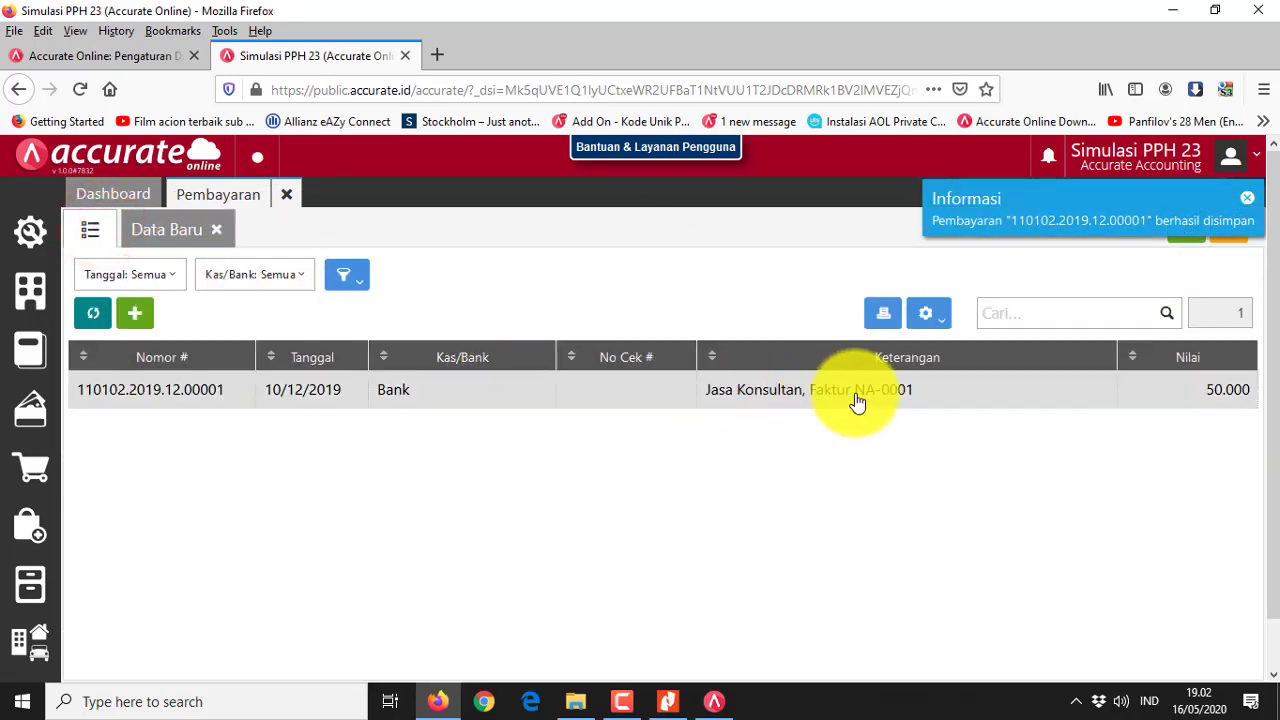
click(880, 392)
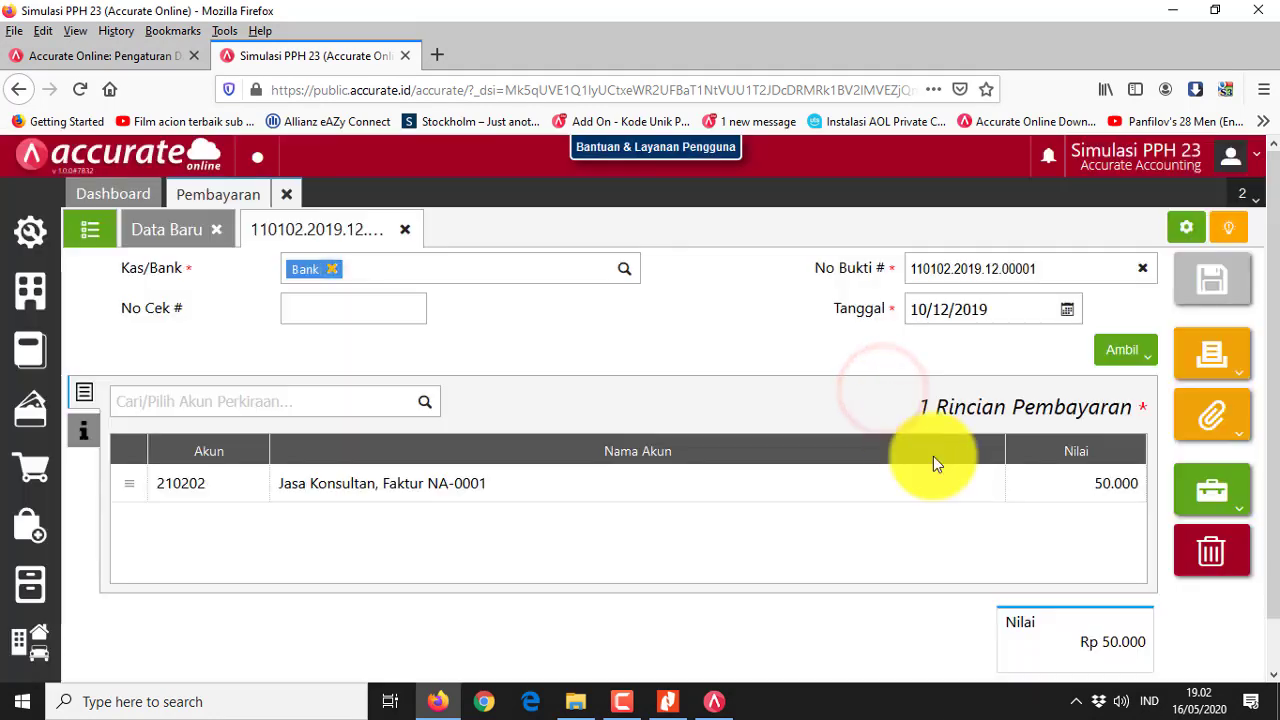
click(1228, 380)
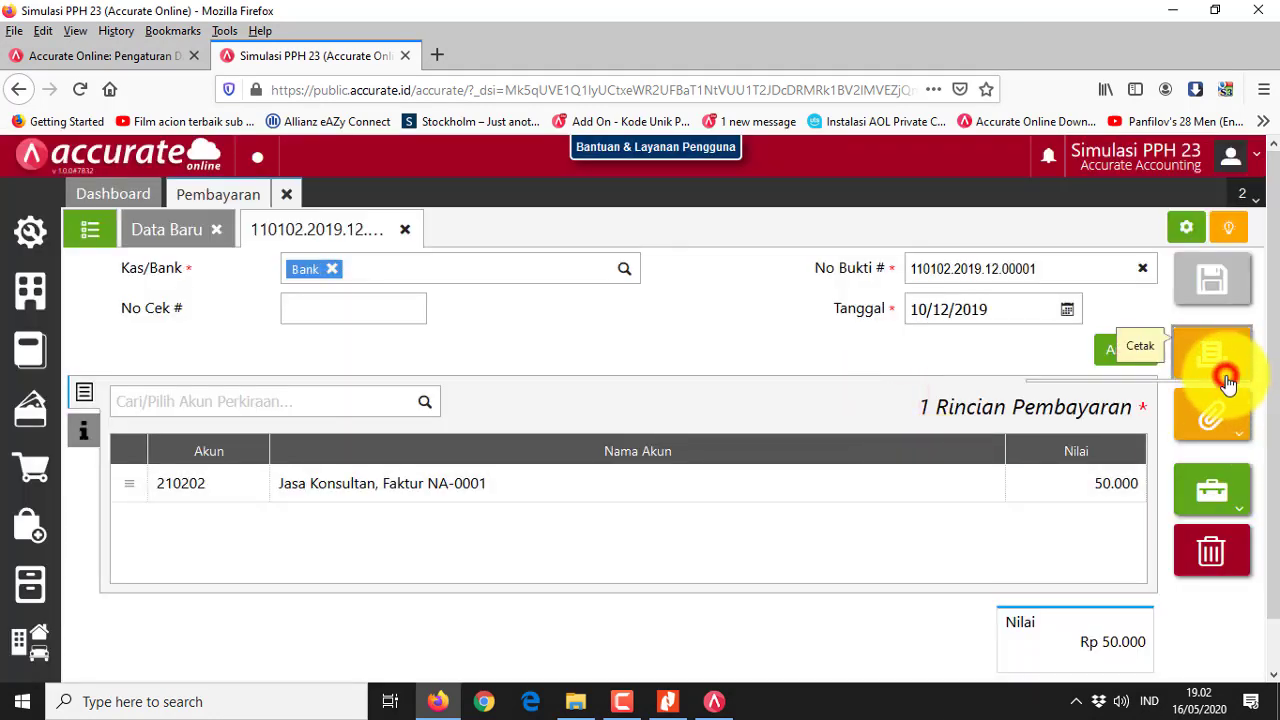
click(1228, 516)
click(1137, 645)
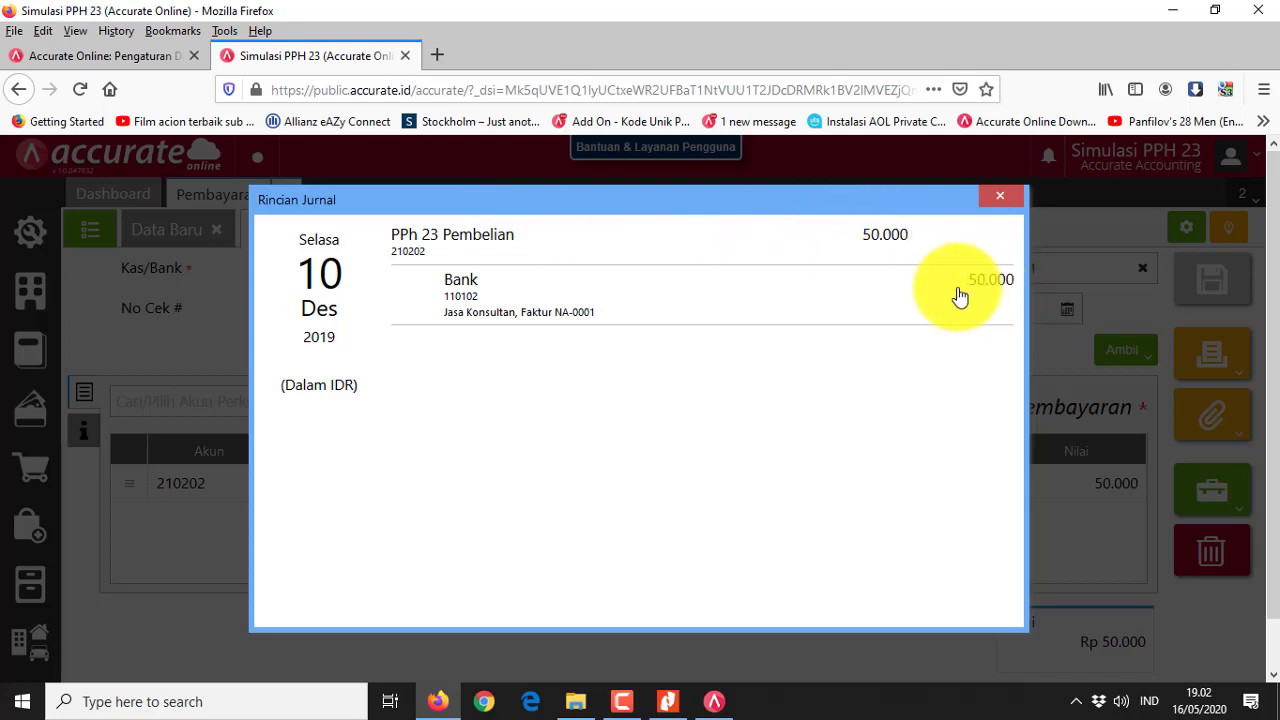
click(1000, 204)
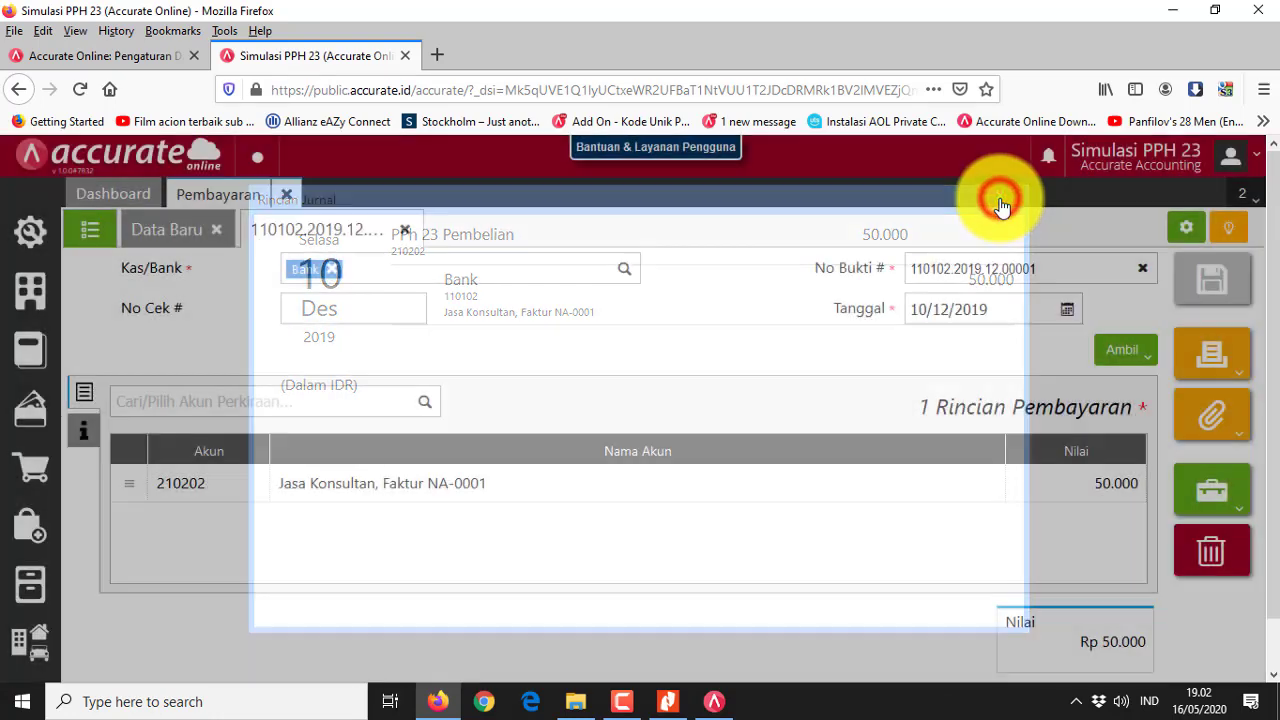
- Preview the printout of the tax payment for Faktur NA-0001 and return to the payment list
click(1206, 372)
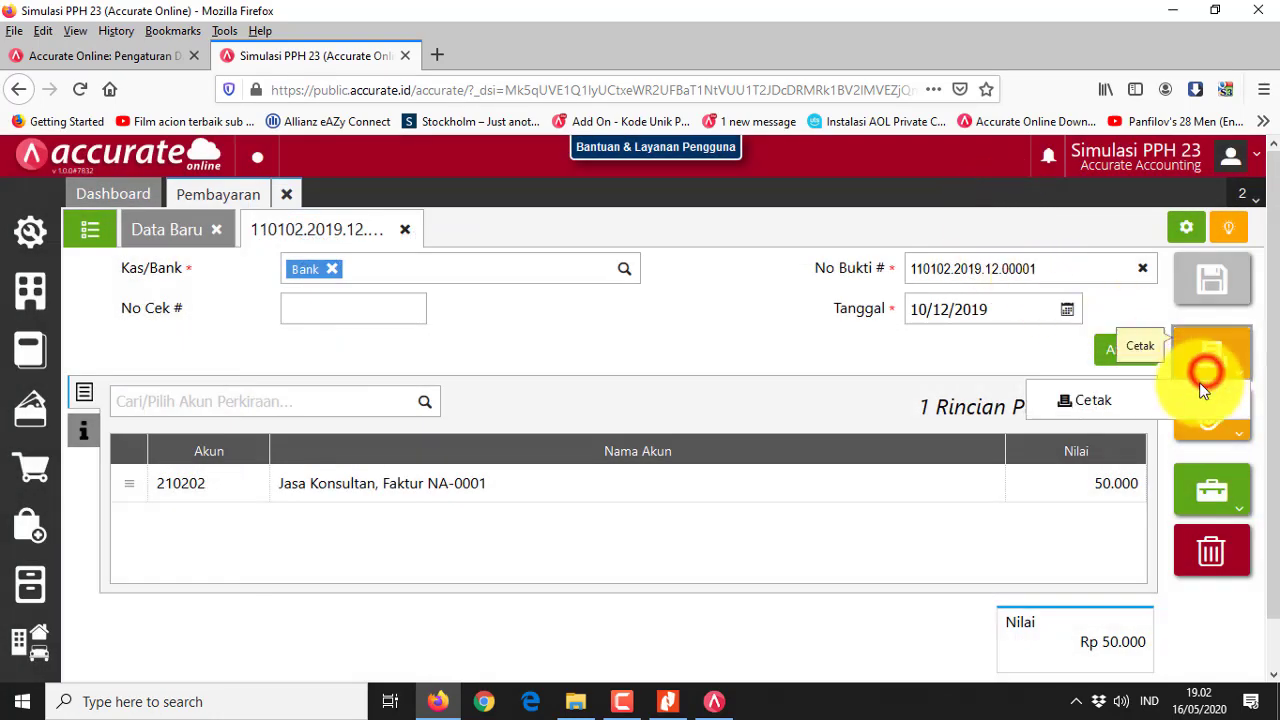
click(1148, 401)
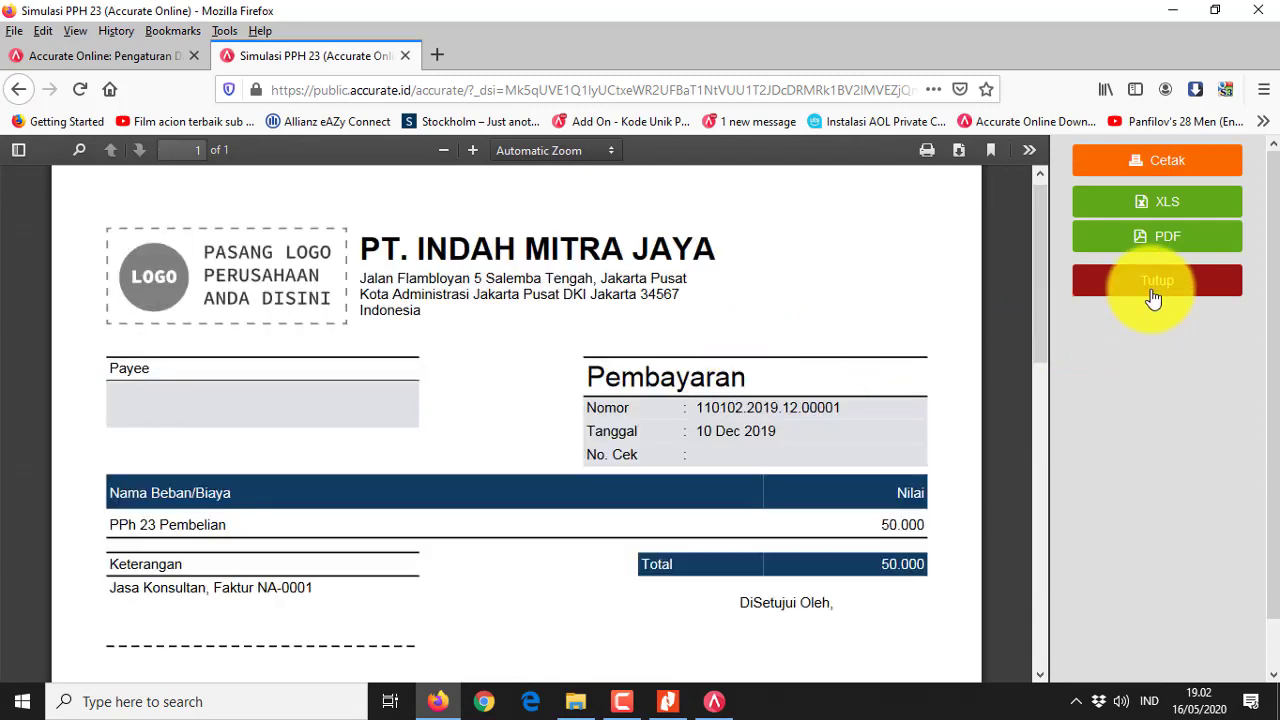
click(1157, 284)
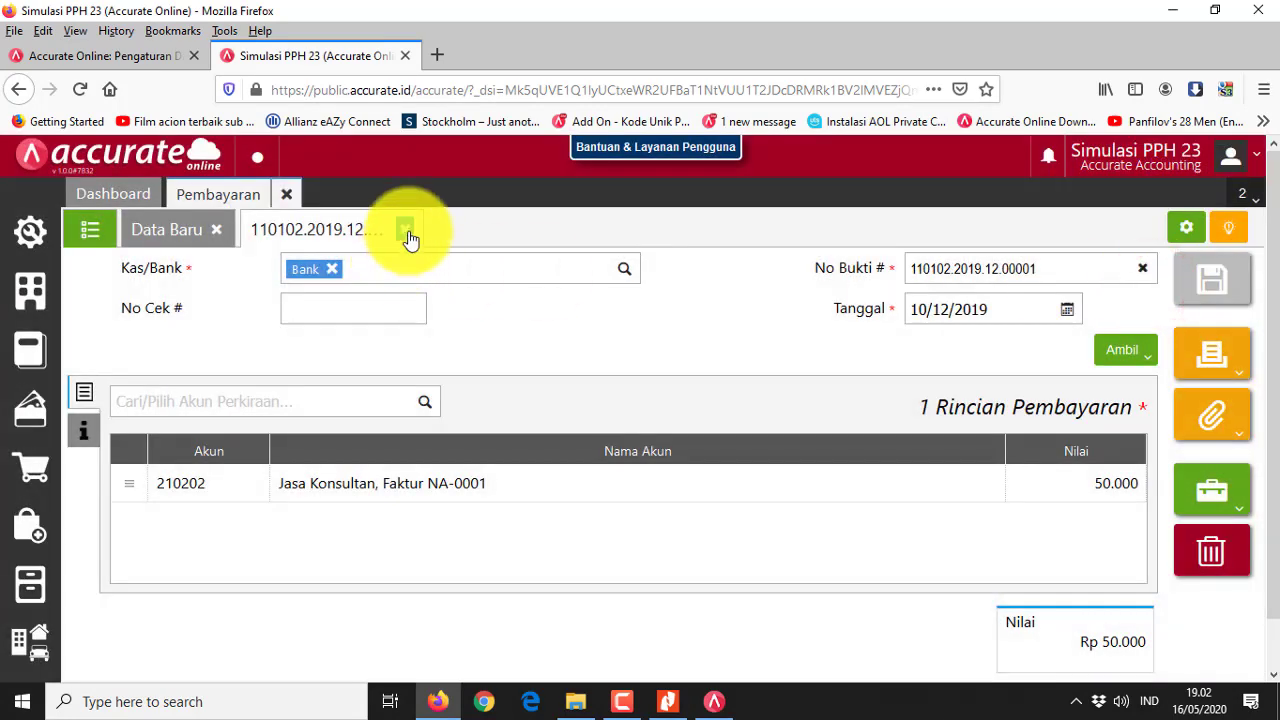
click(89, 230)
- Start a purchase invoice for PT RIDHO CS numbered RCS-0001 and date it 20/11/2019, as given in the workshop PDF
click(24, 528)
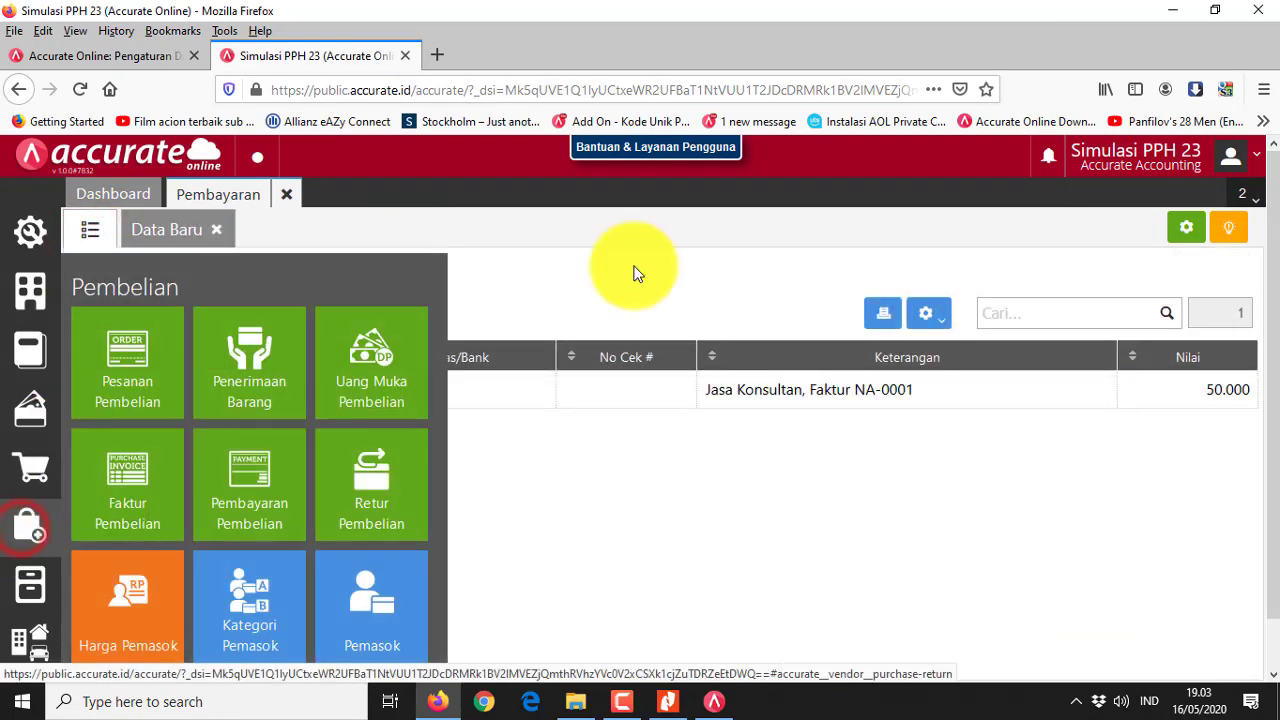
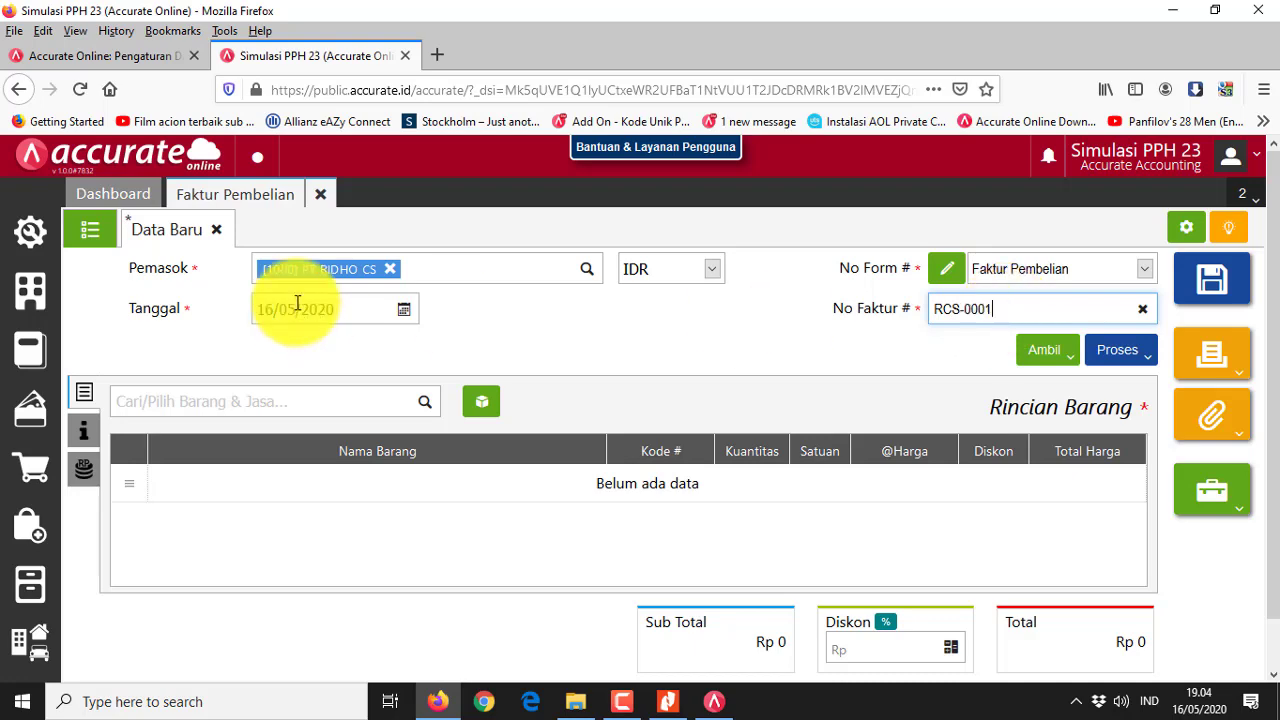
click(343, 309)
key(alt+Tab)
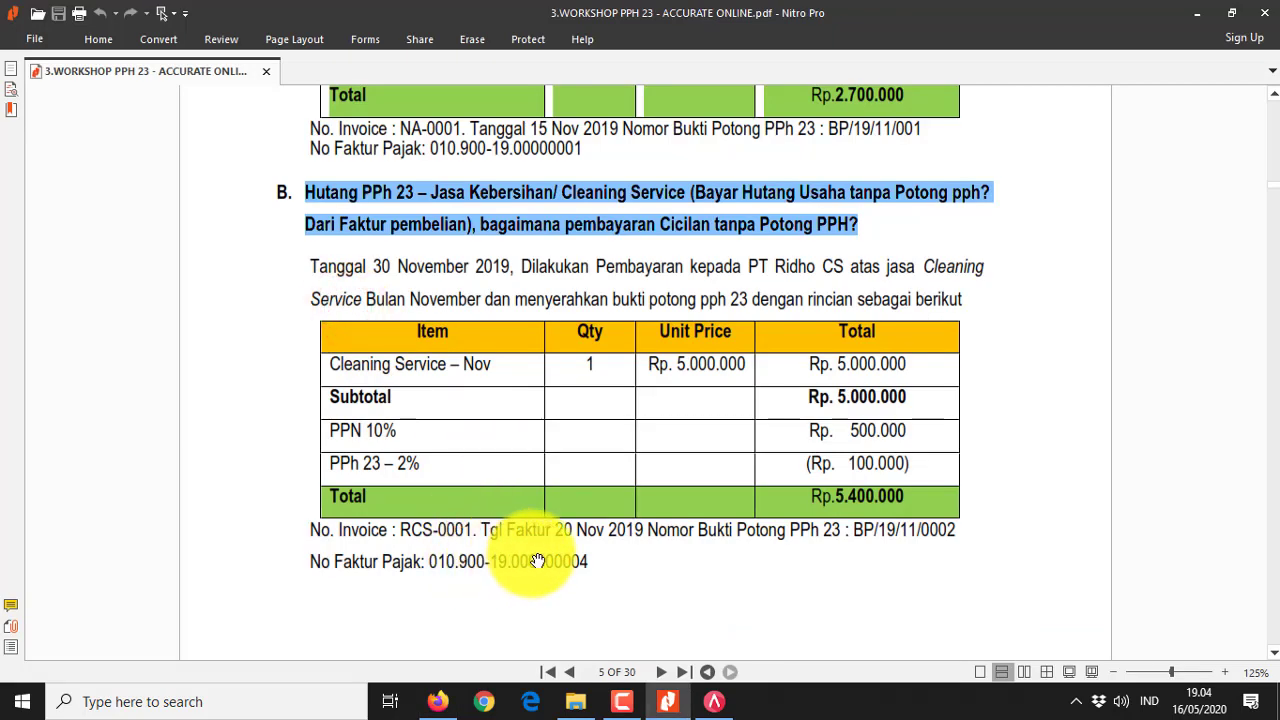
key(alt+Tab)
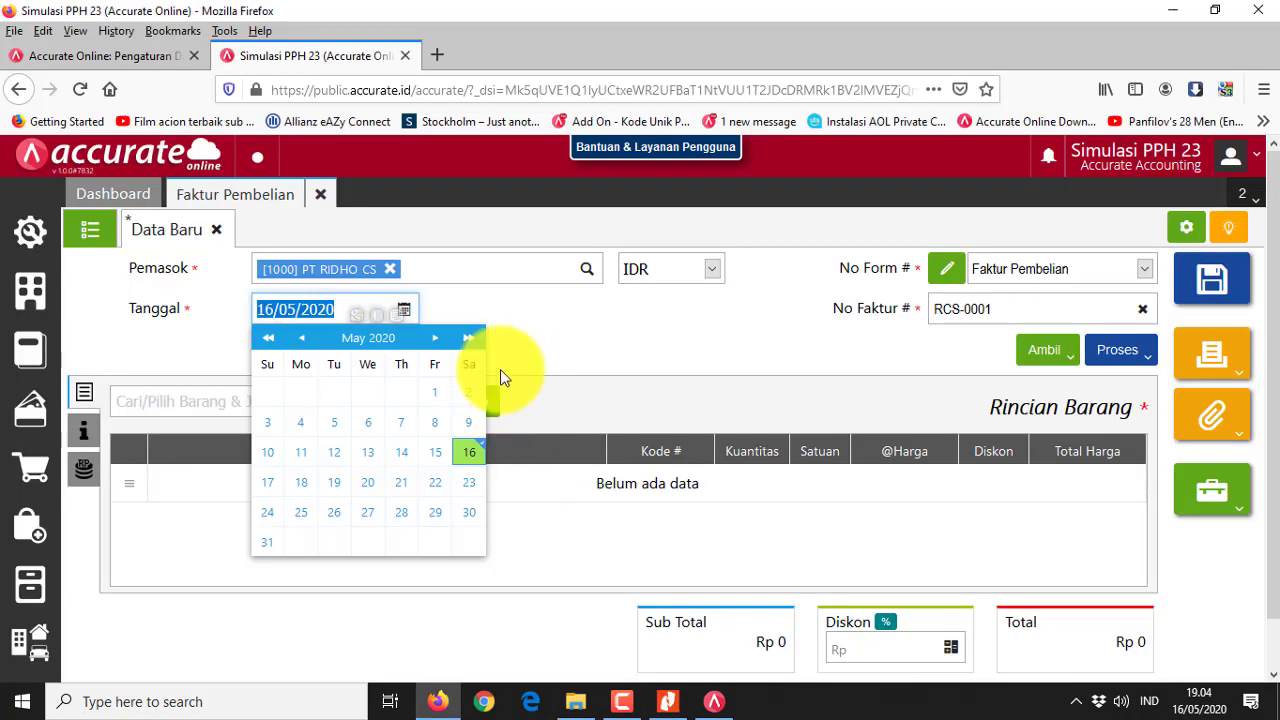
text(20/11/2019)
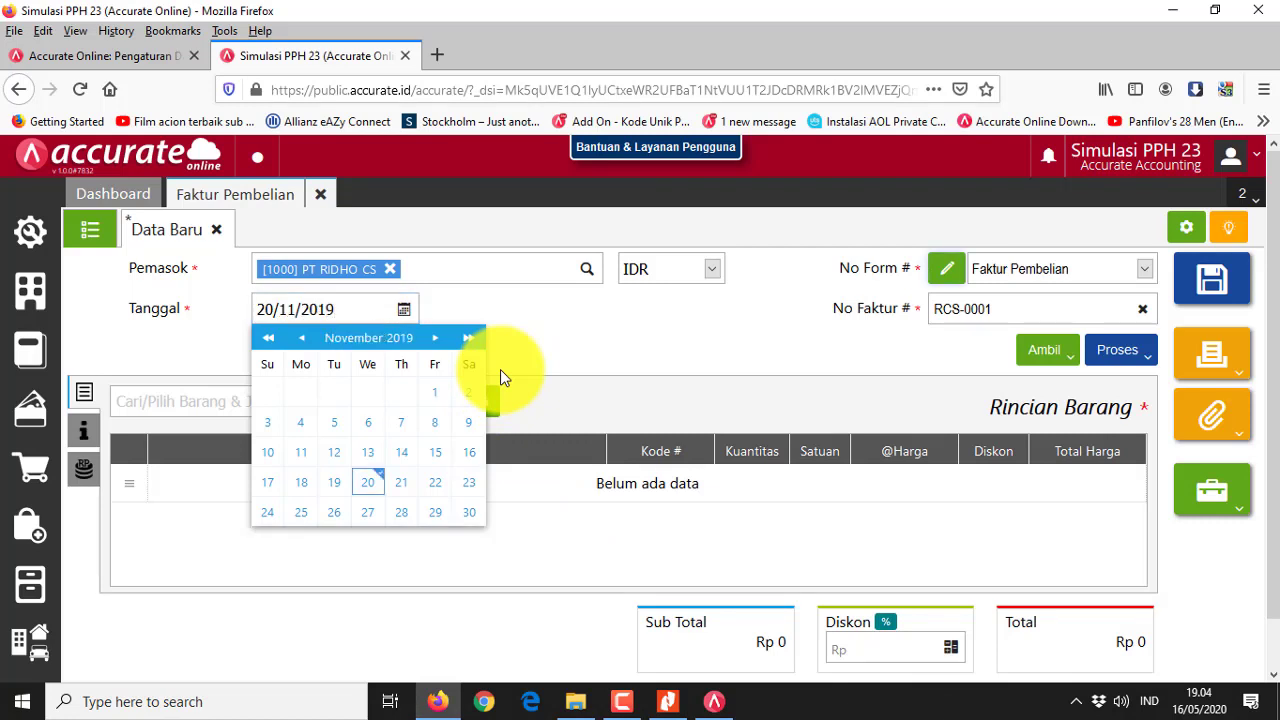
click(368, 482)
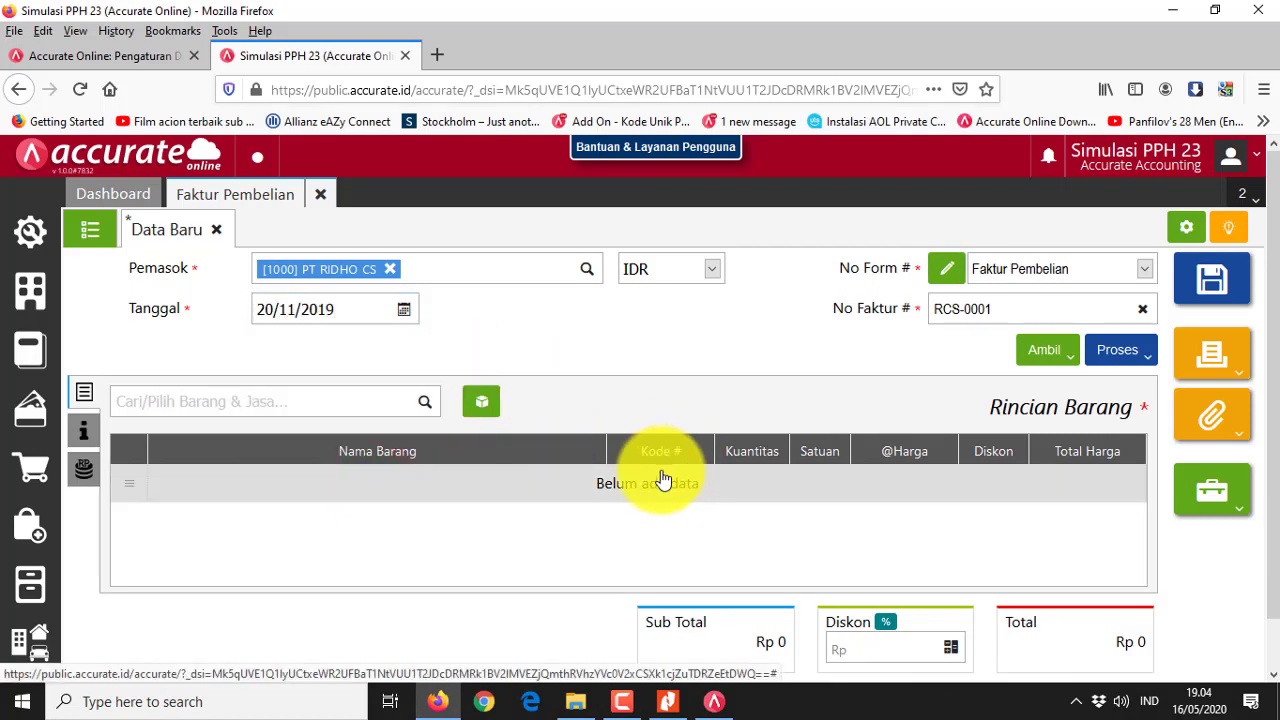
- Add the CLEANING SERVICE item to the invoice with quantity 1 and a unit price of 5.000.000, following case B
key(alt+Tab)
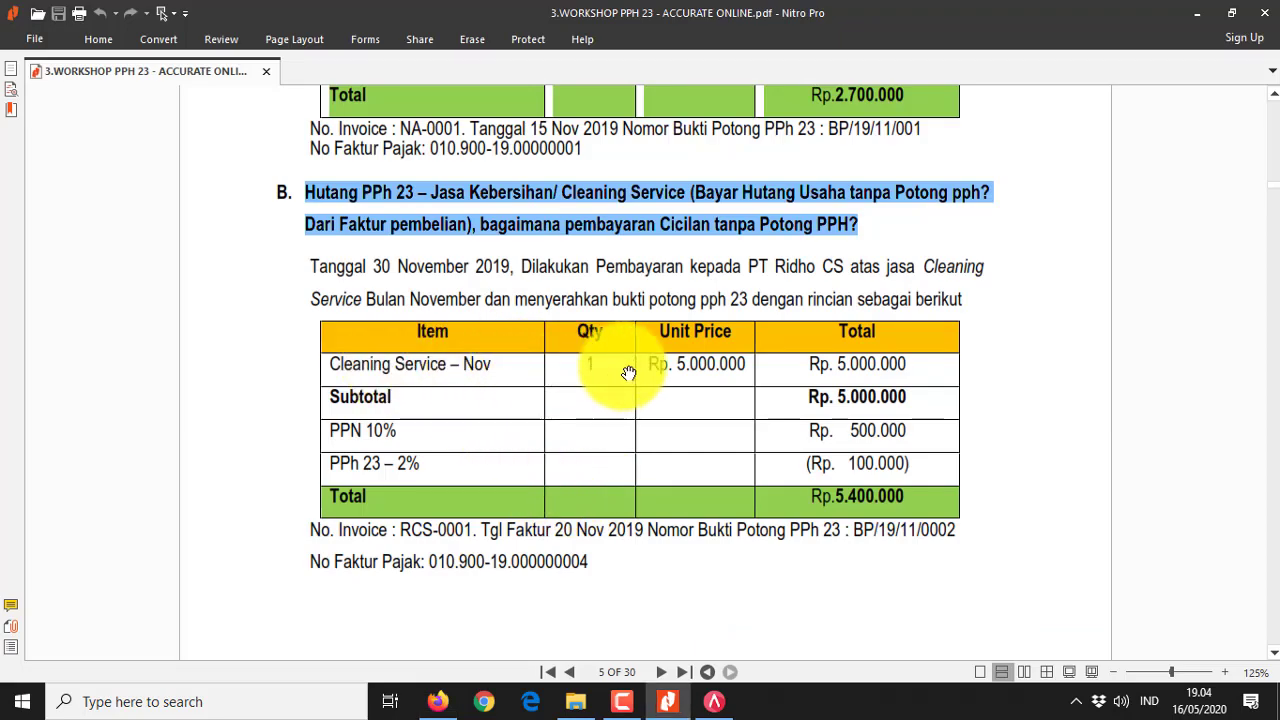
key(alt+Tab)
click(345, 404)
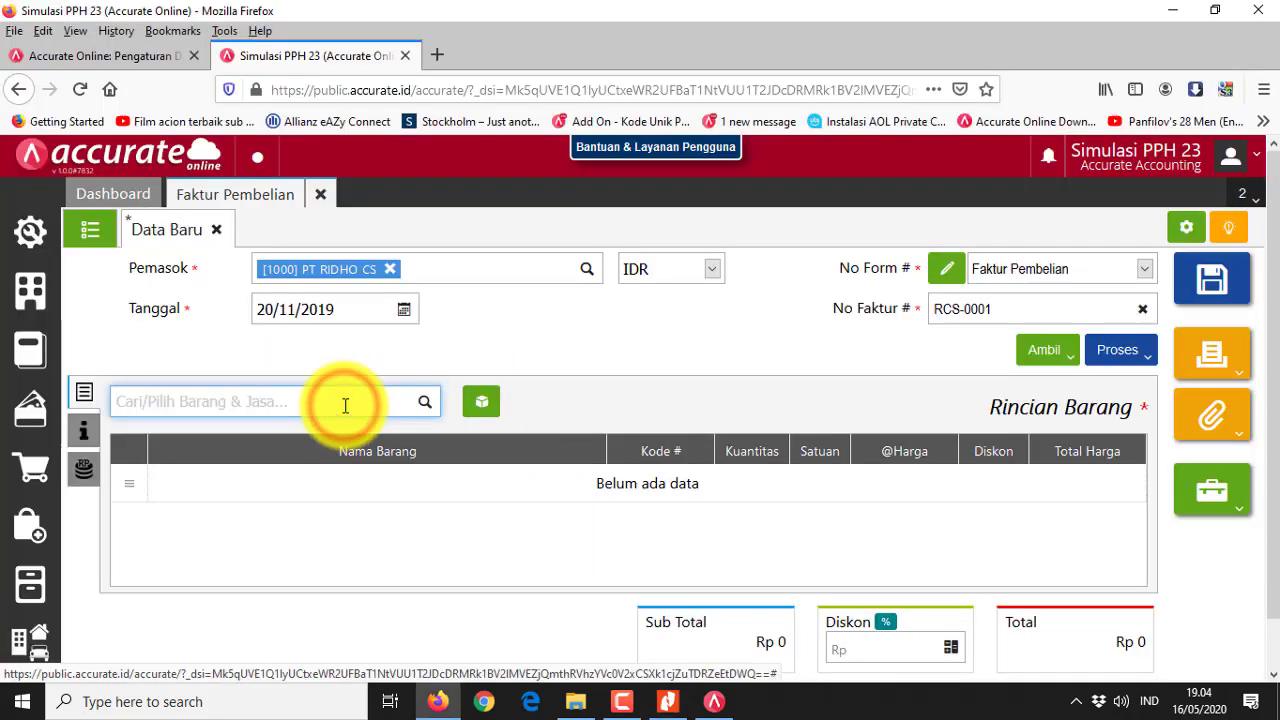
text(cleaning)
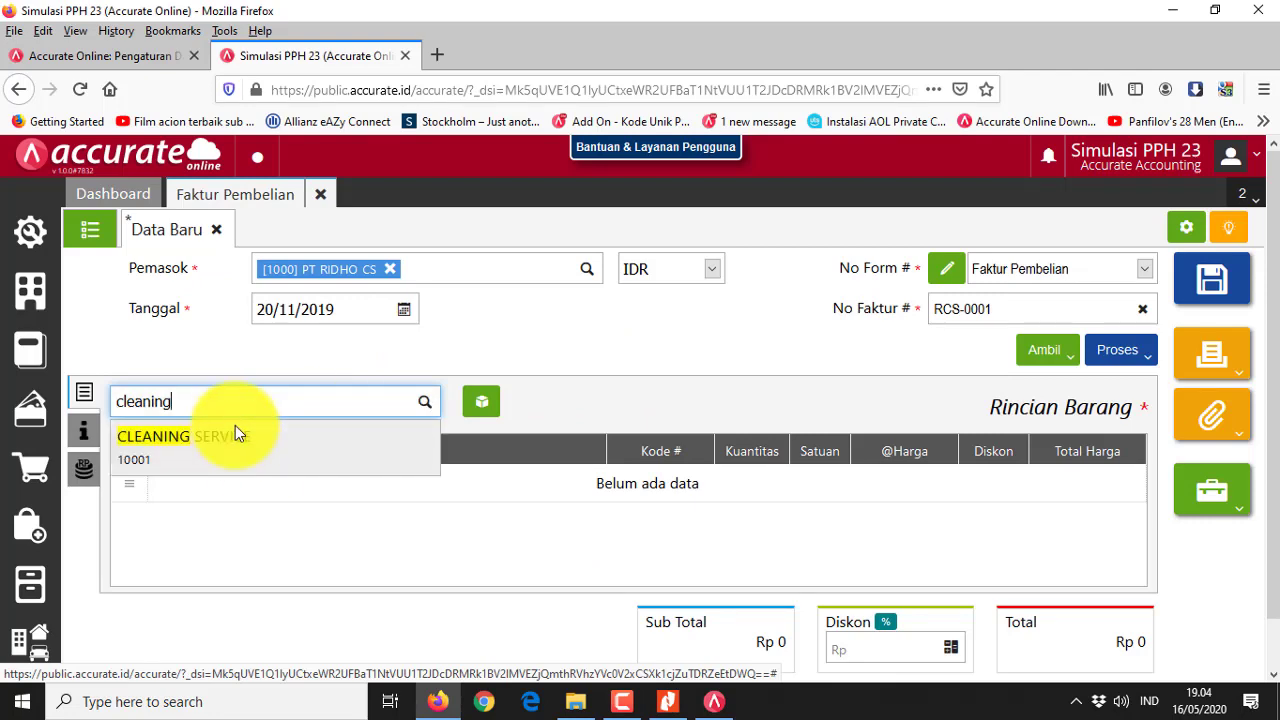
click(234, 439)
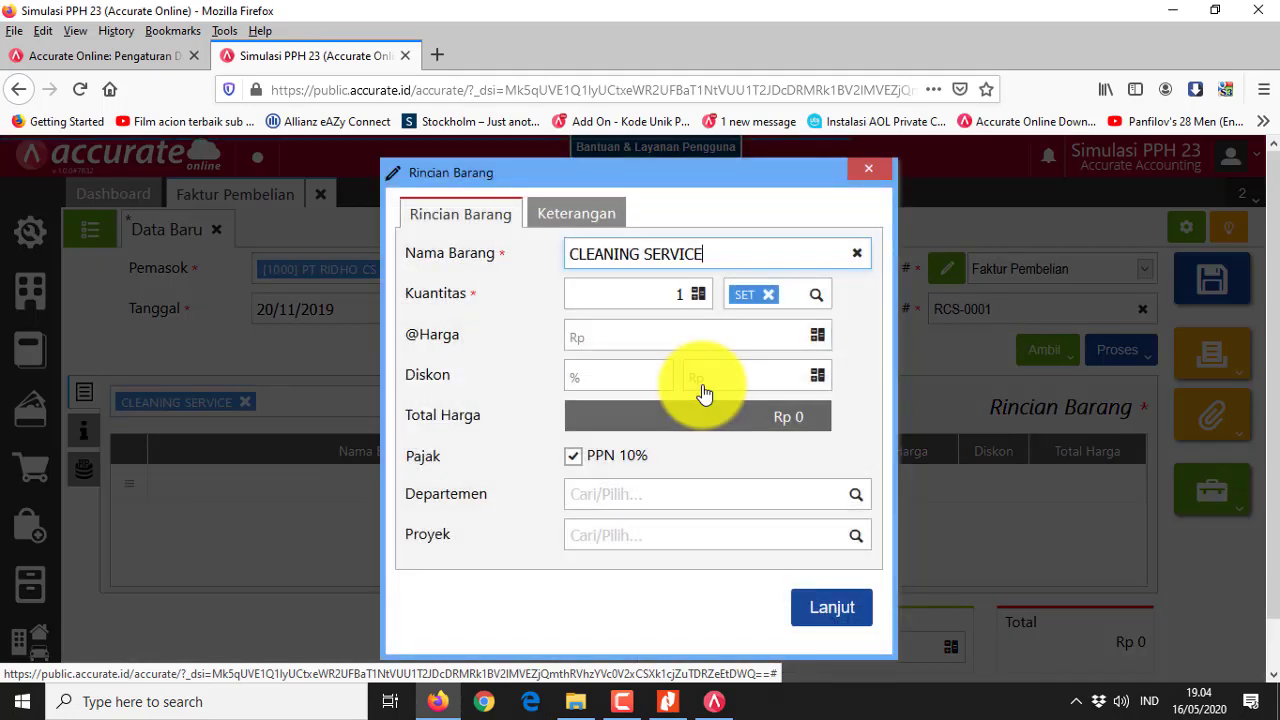
click(663, 291)
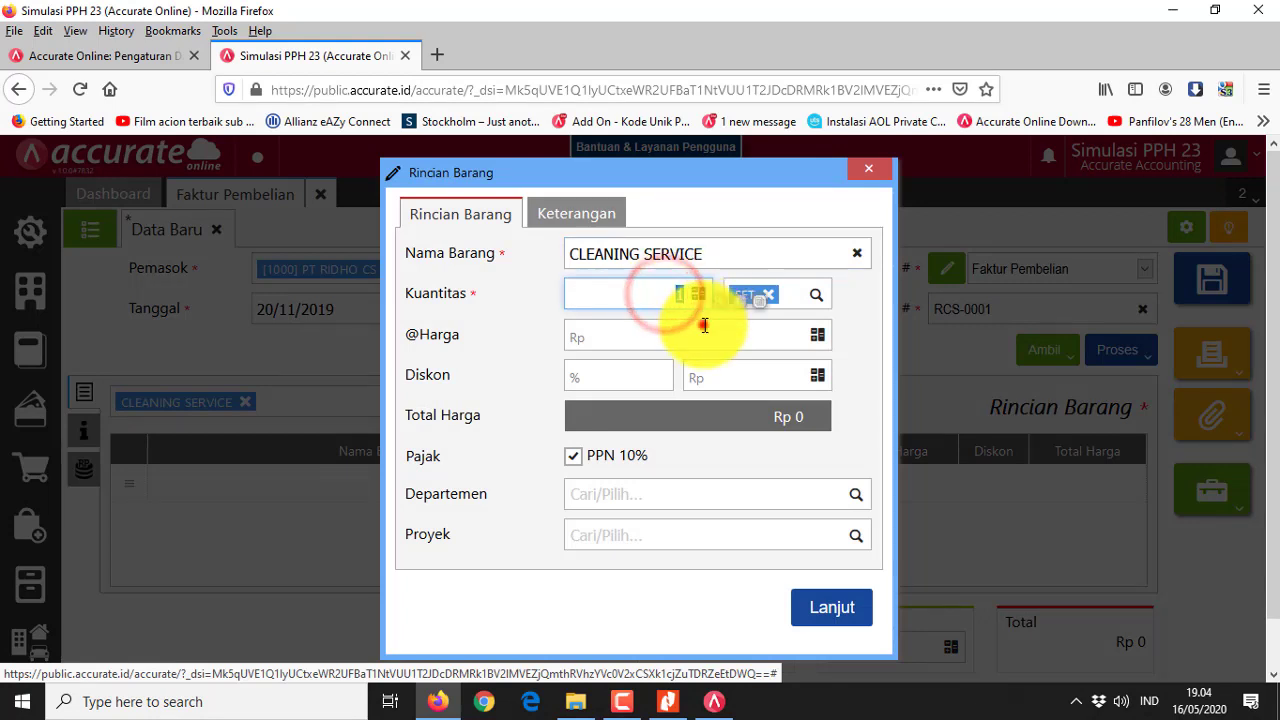
click(703, 334)
text(5.00)
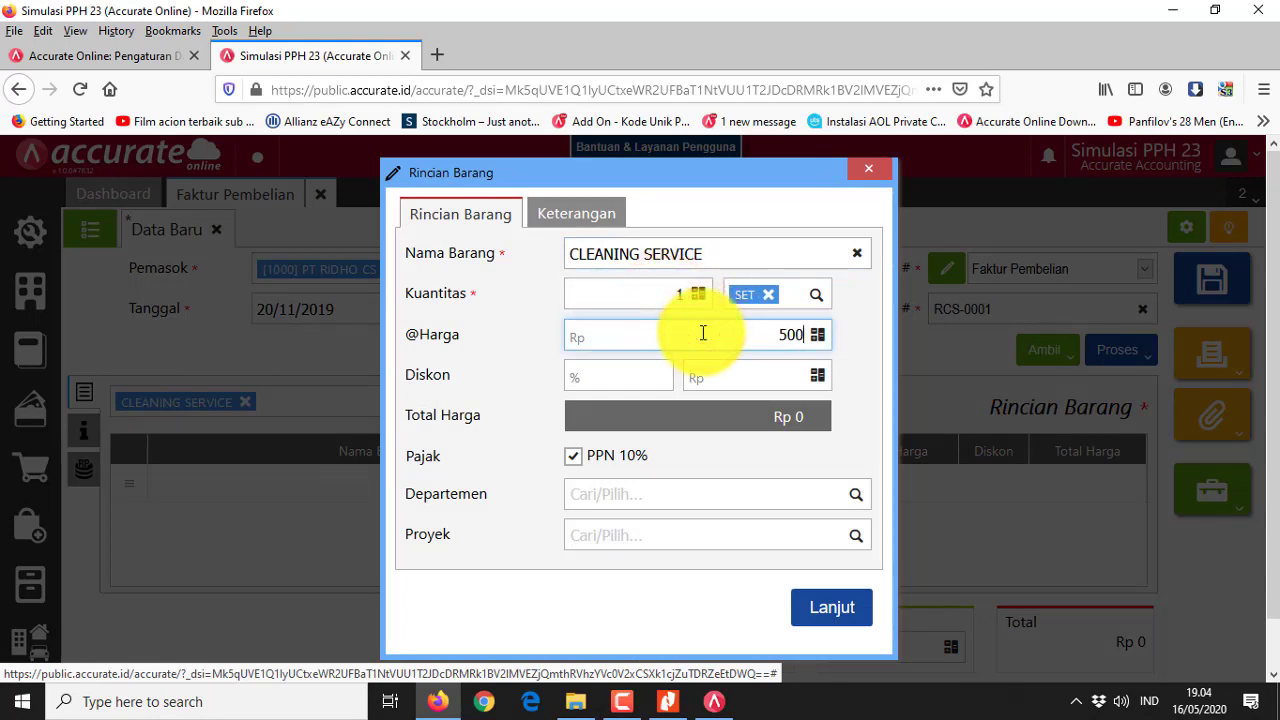
text(0.000)
click(754, 373)
click(838, 612)
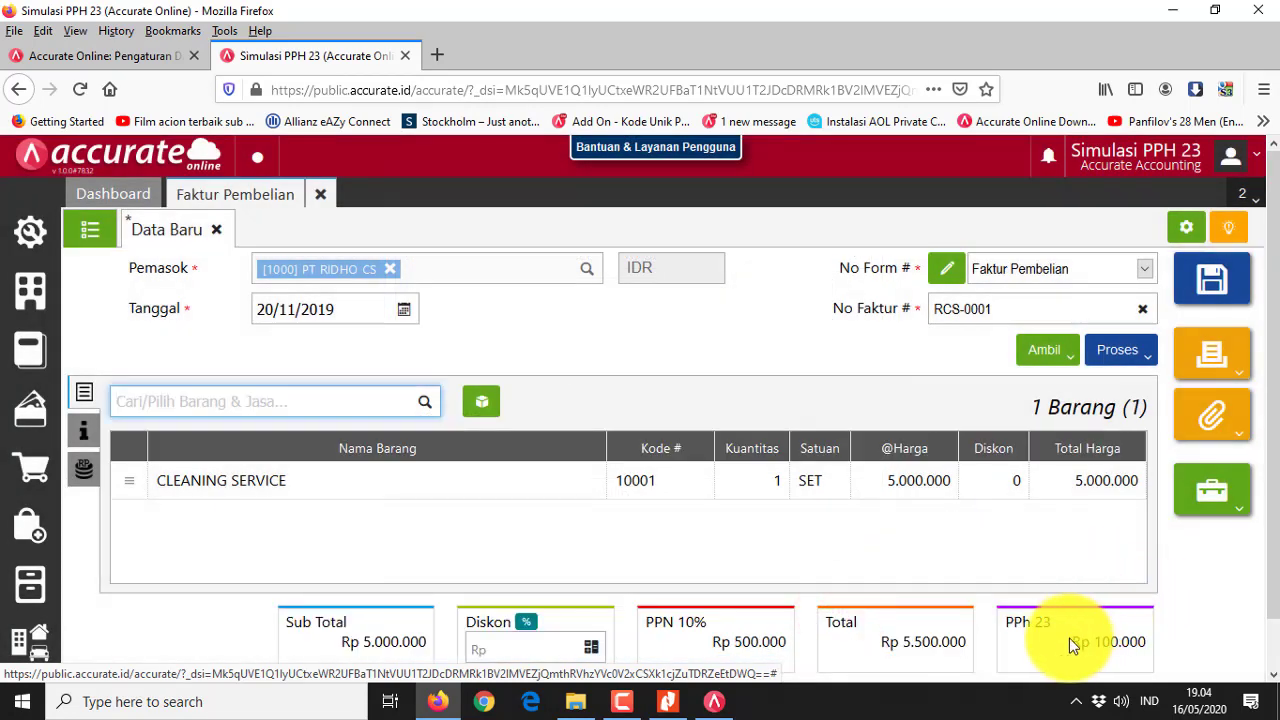
- Compare the invoice's PPh 23 amount with case B in the workshop PDF and look up its No Faktur Pajak
click(1081, 641)
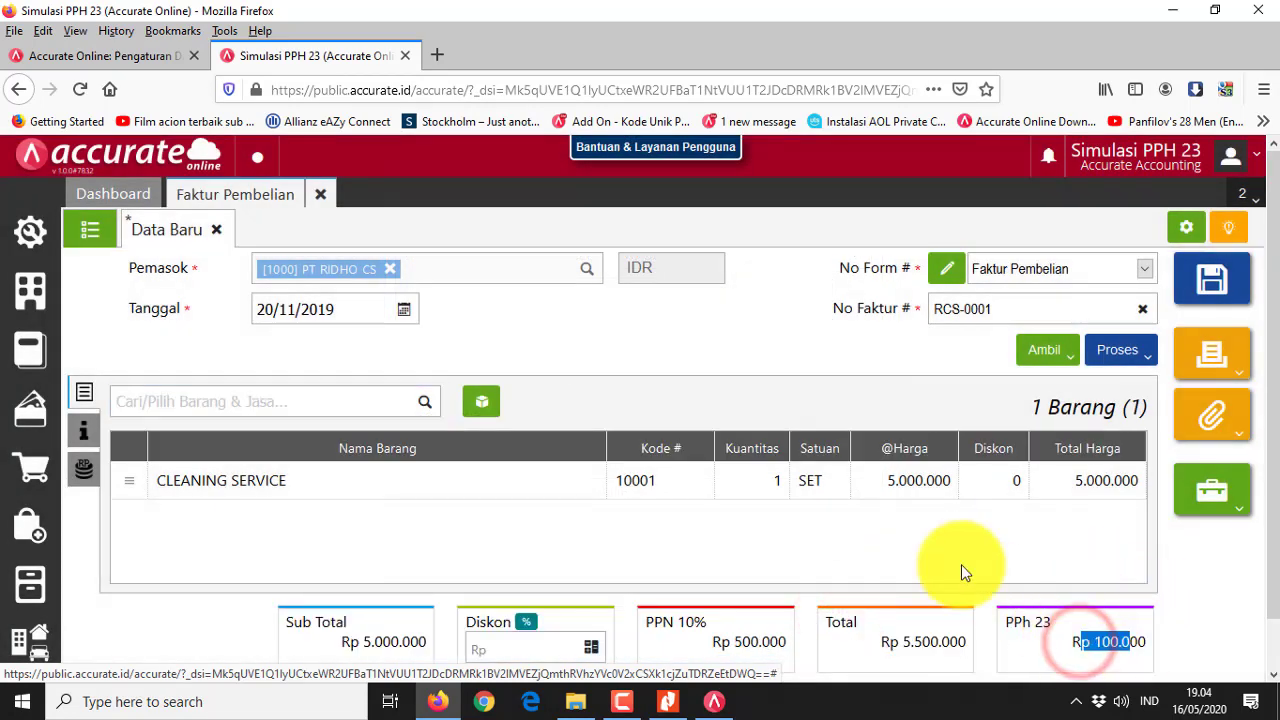
click(885, 541)
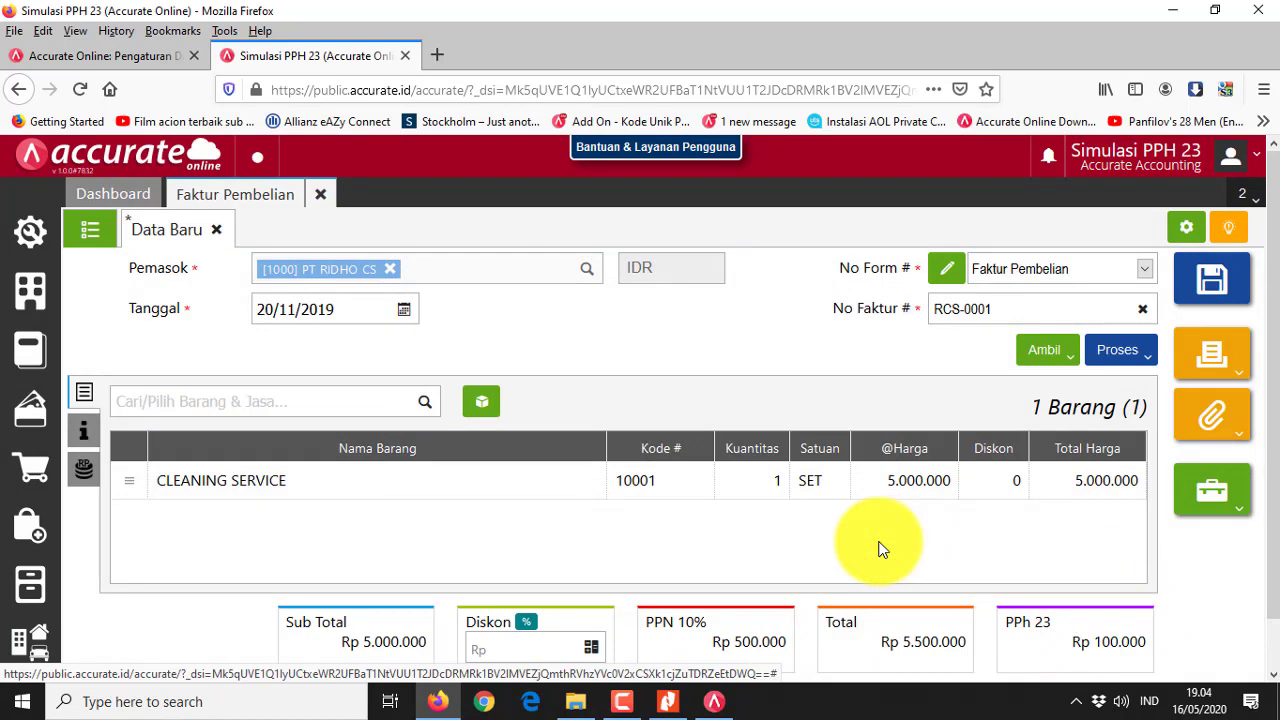
key(alt+Tab)
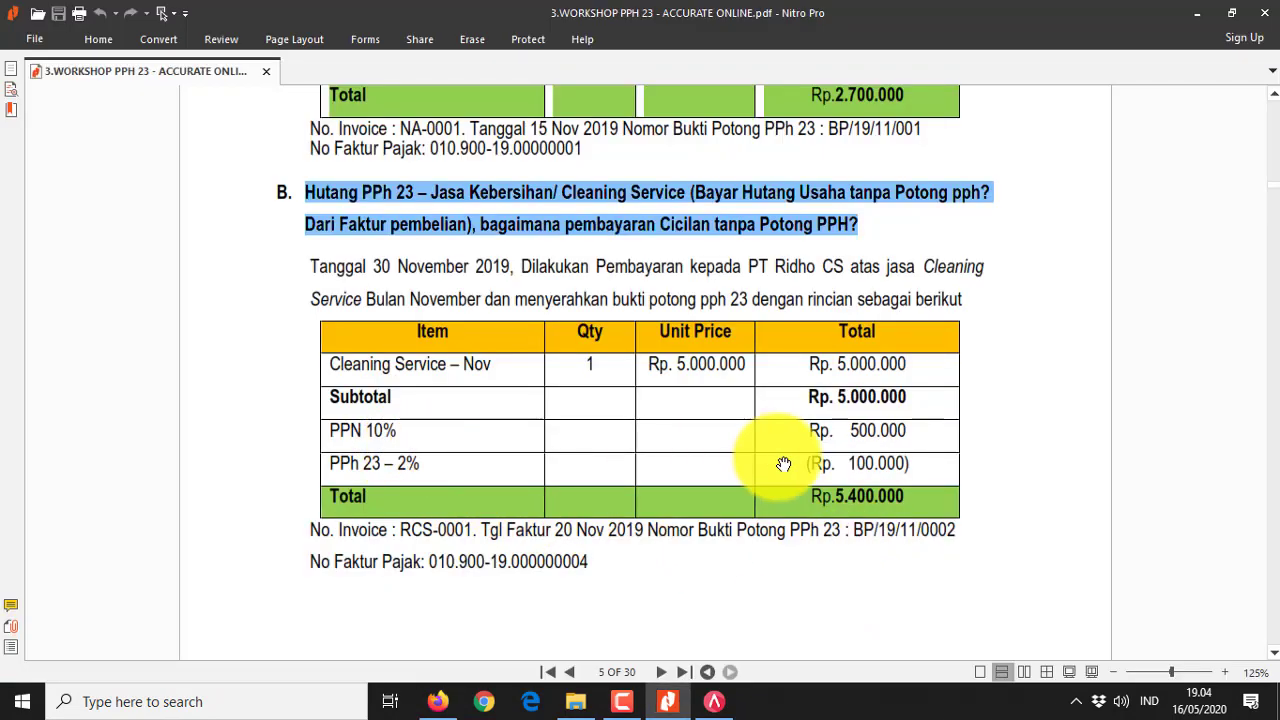
click(435, 563)
click(384, 558)
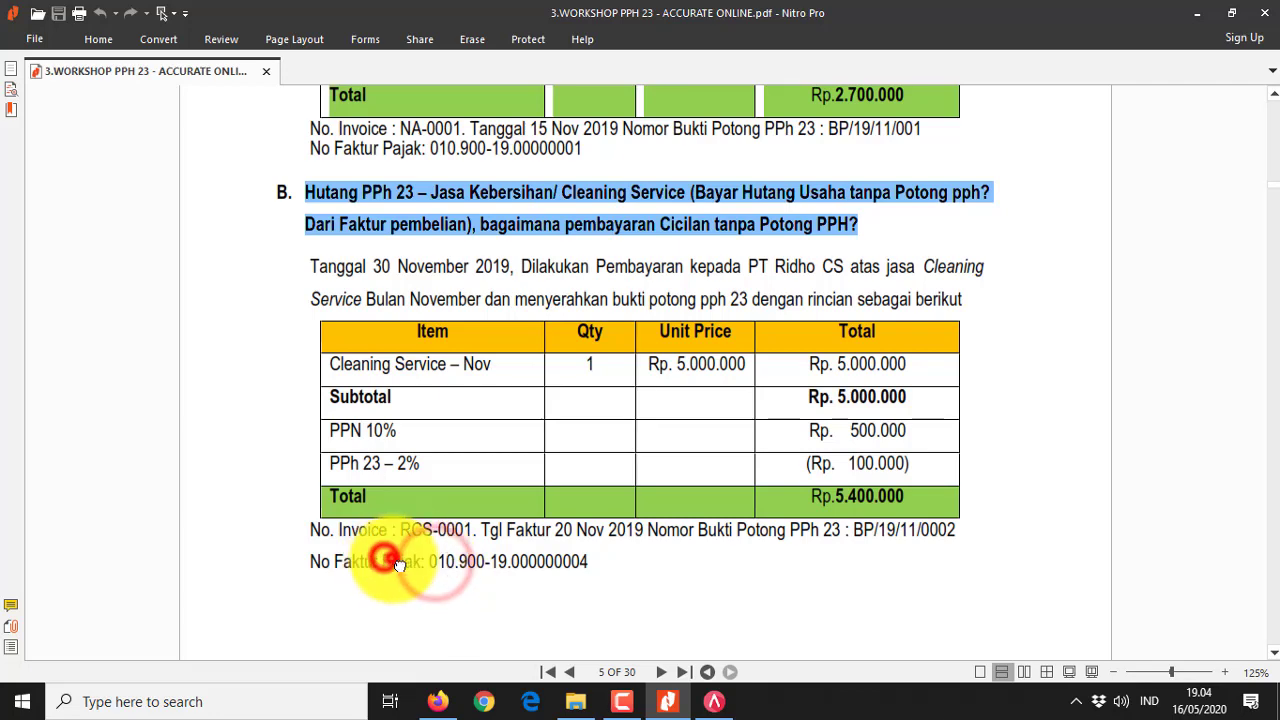
scroll(396, 562, down, 3)
click(435, 468)
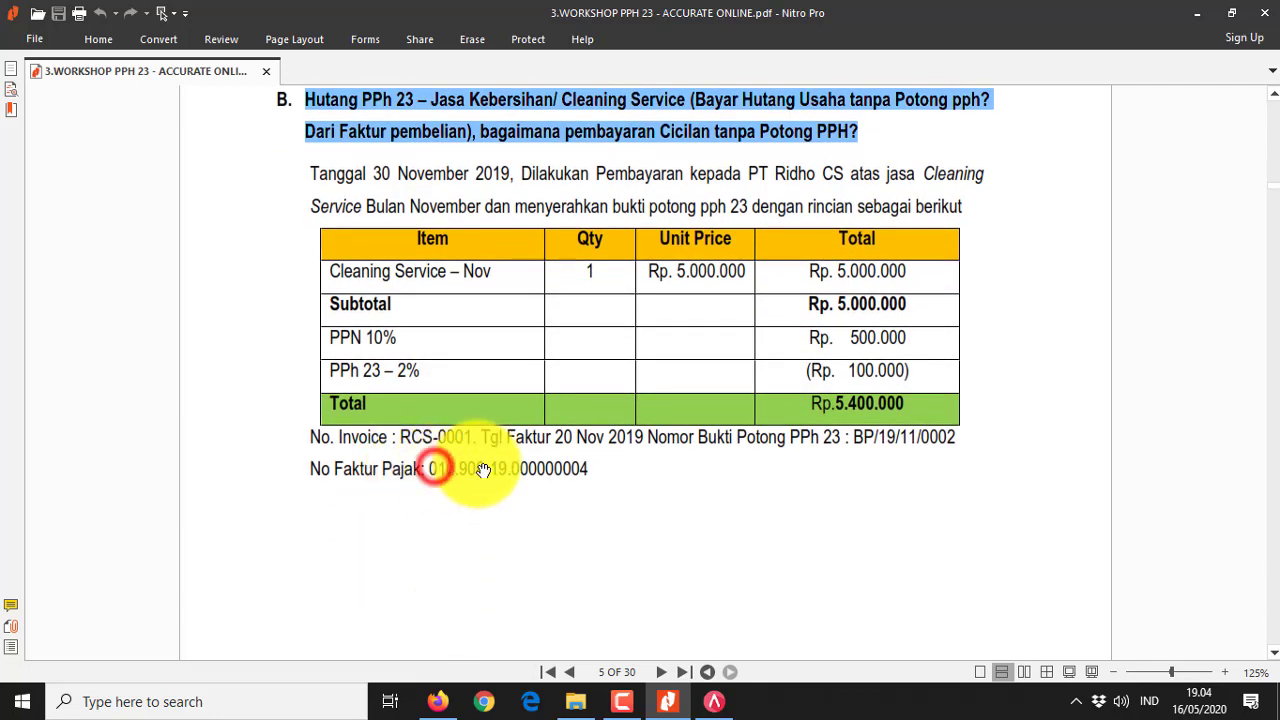
click(483, 469)
key(alt+Tab)
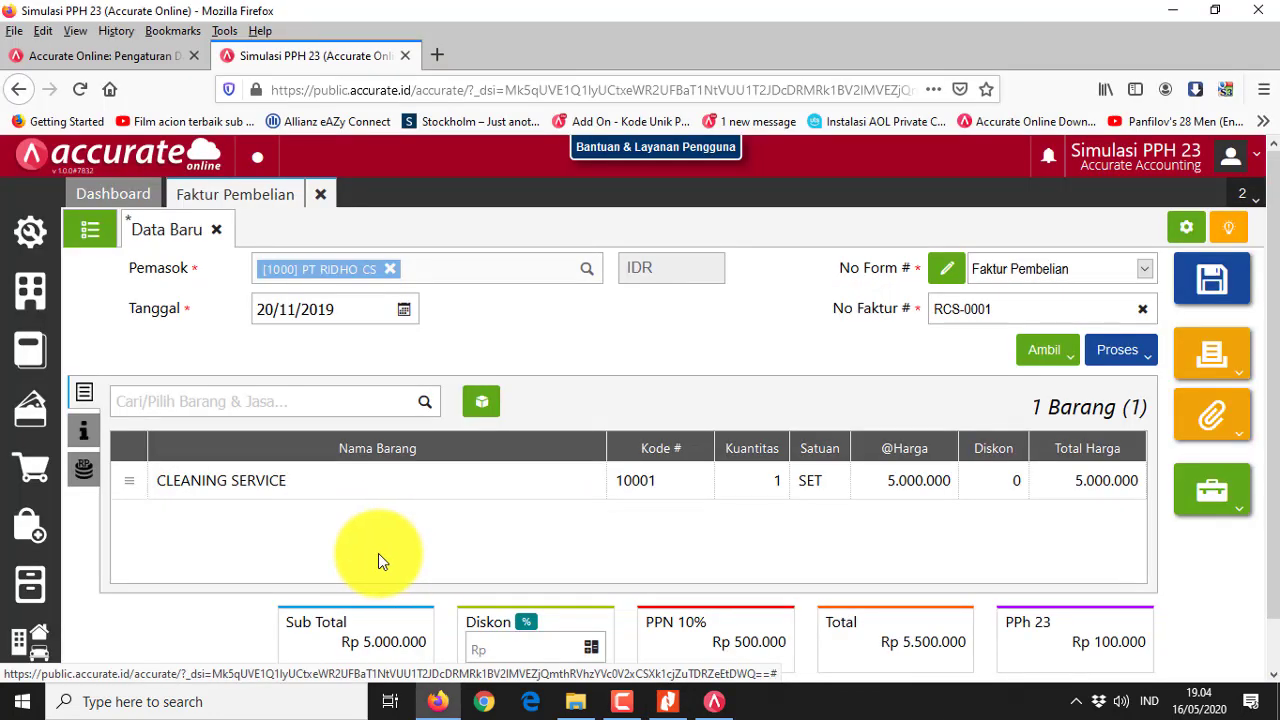
- Enter No. Faktur Pajak 010.900-19.00000004 in the invoice's additional information and check it against the workshop PDF
click(86, 430)
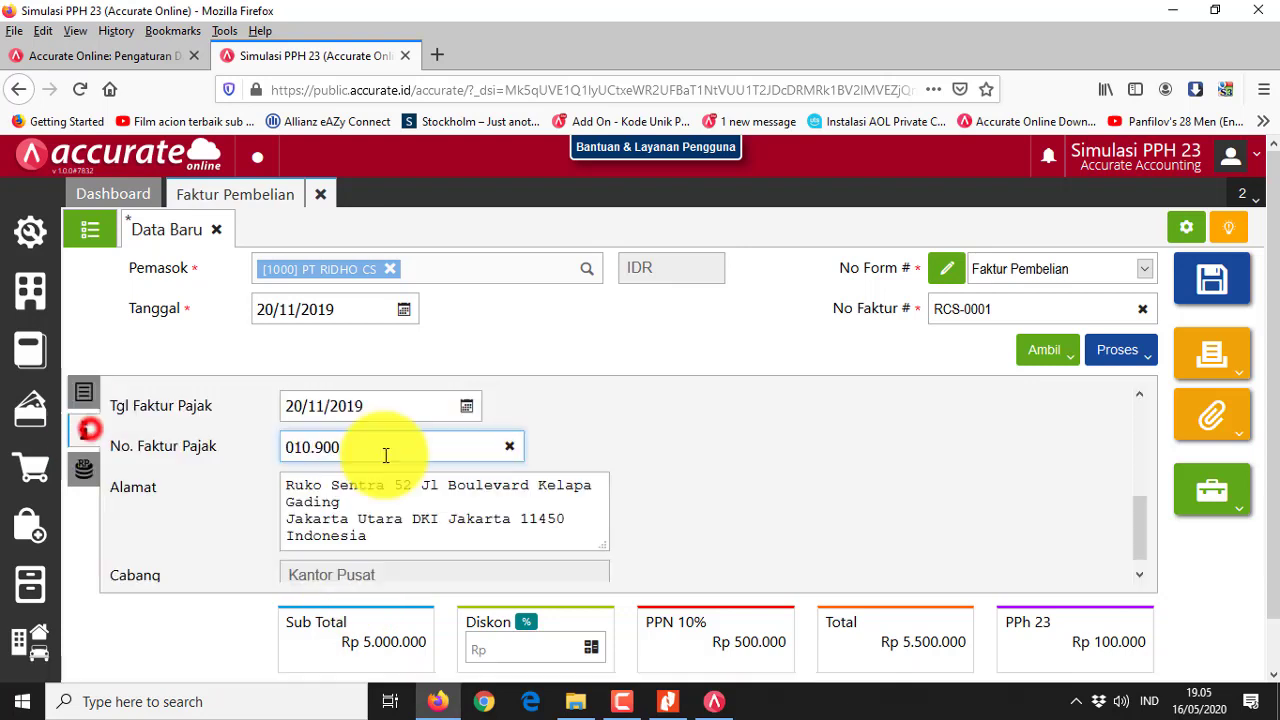
text(-19.)
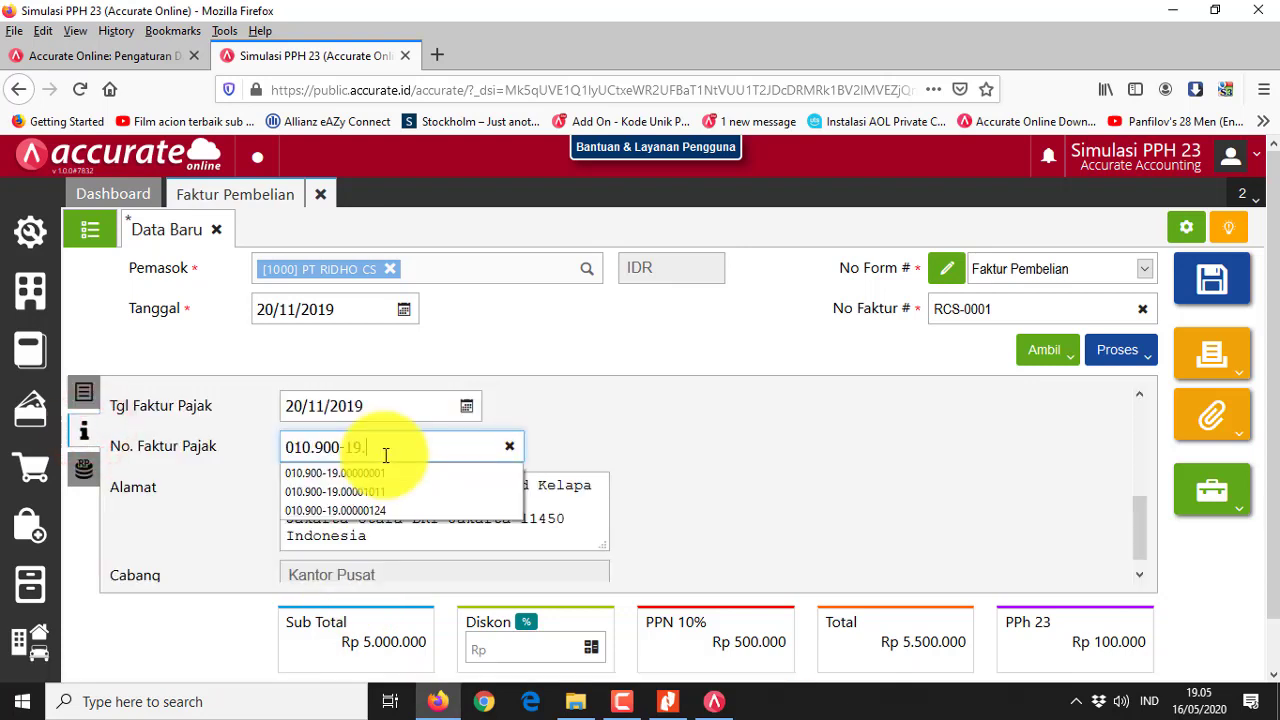
text(000000)
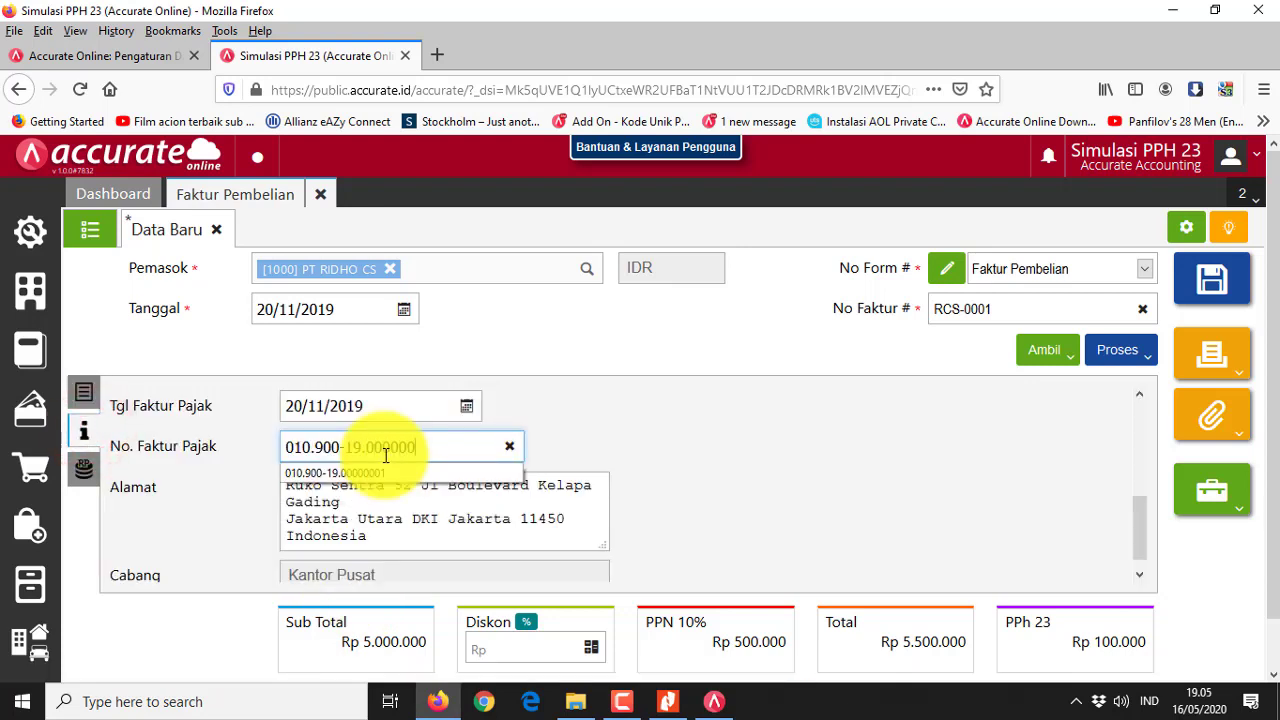
text(04)
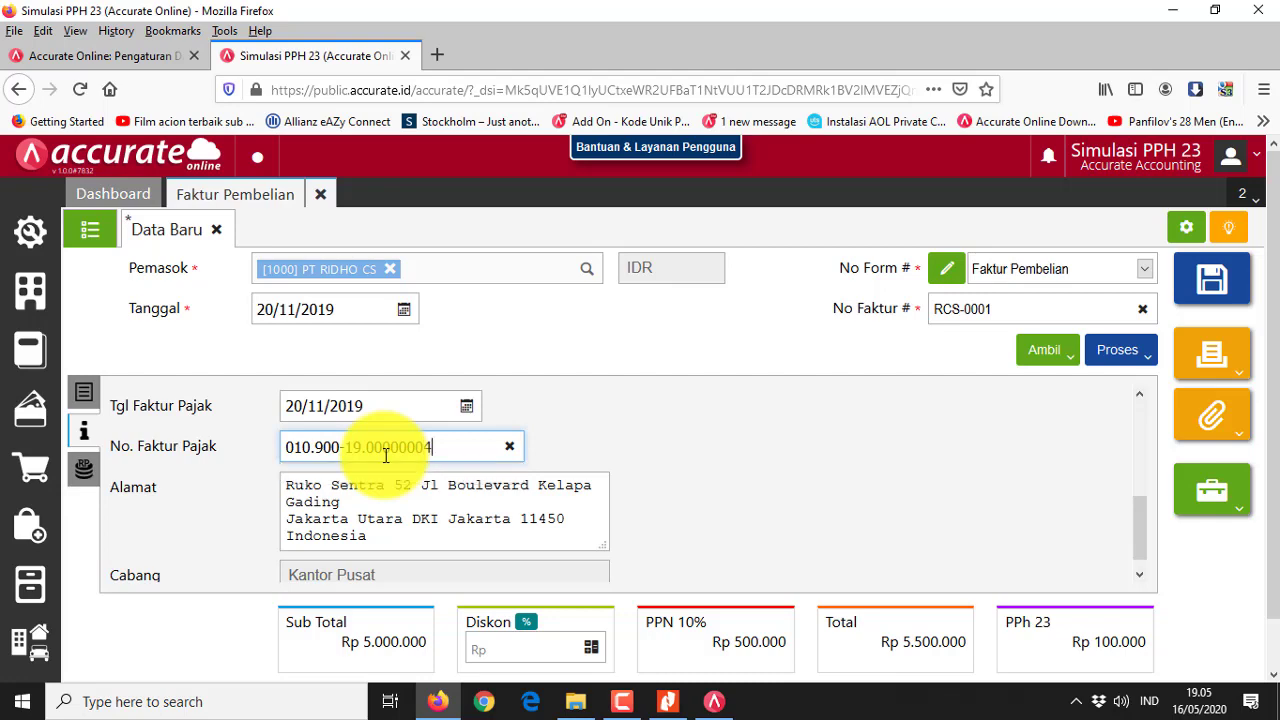
key(alt+Tab)
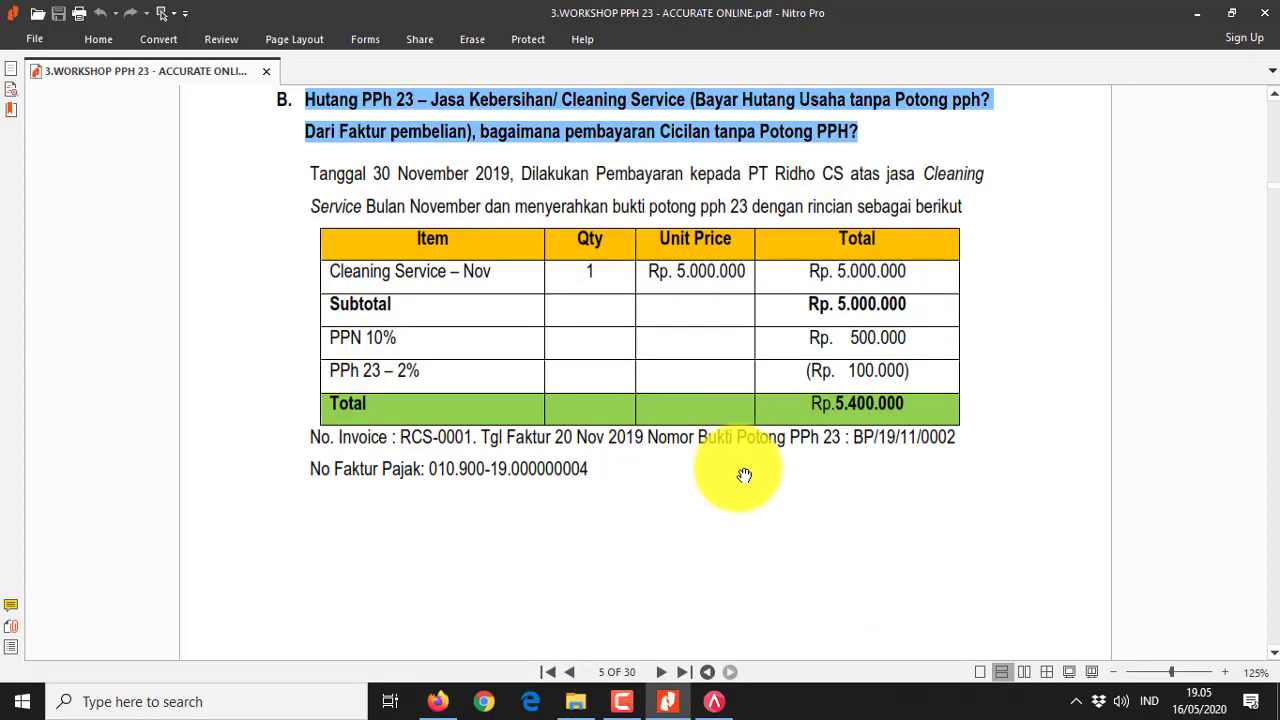
key(alt+Tab)
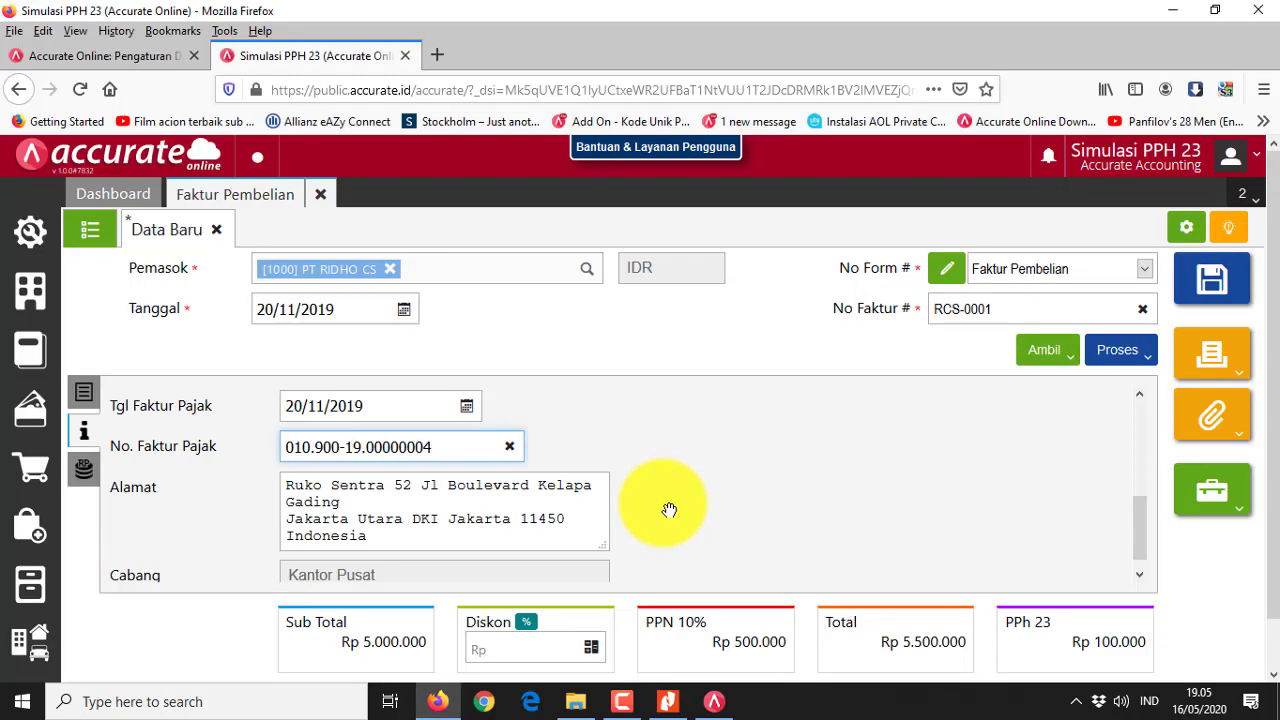
key(alt+Tab)
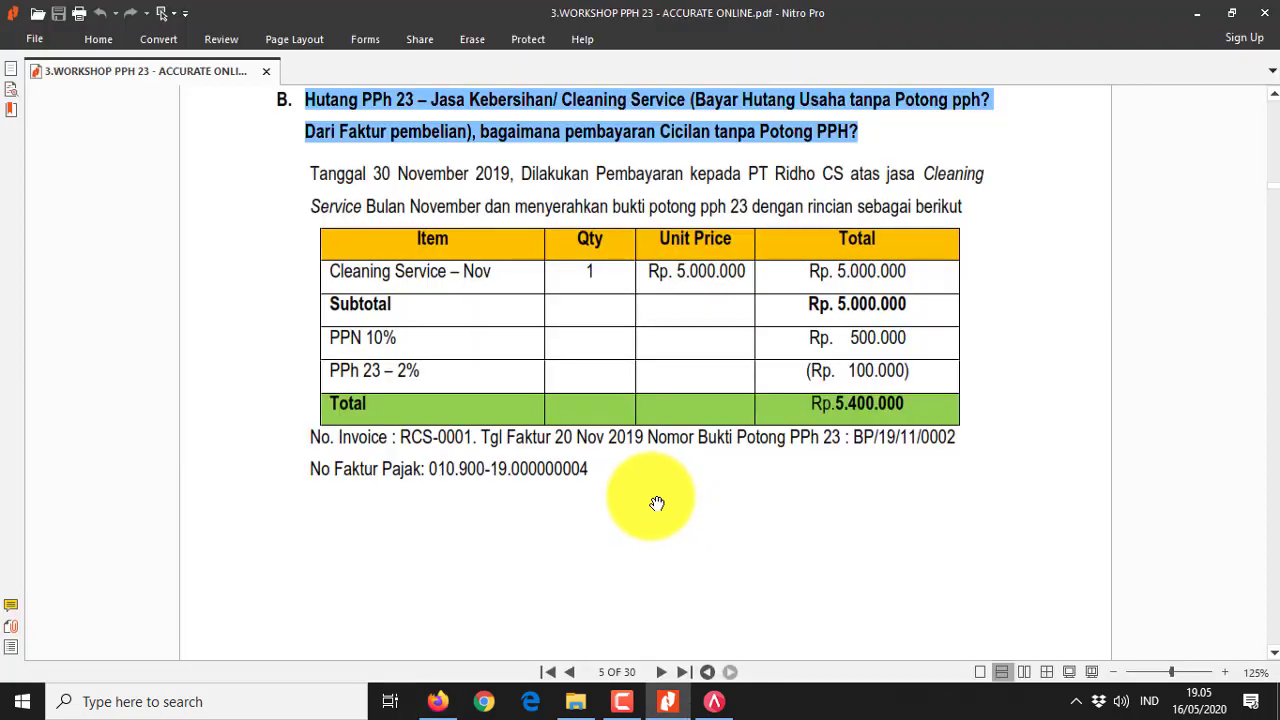
key(alt+Tab)
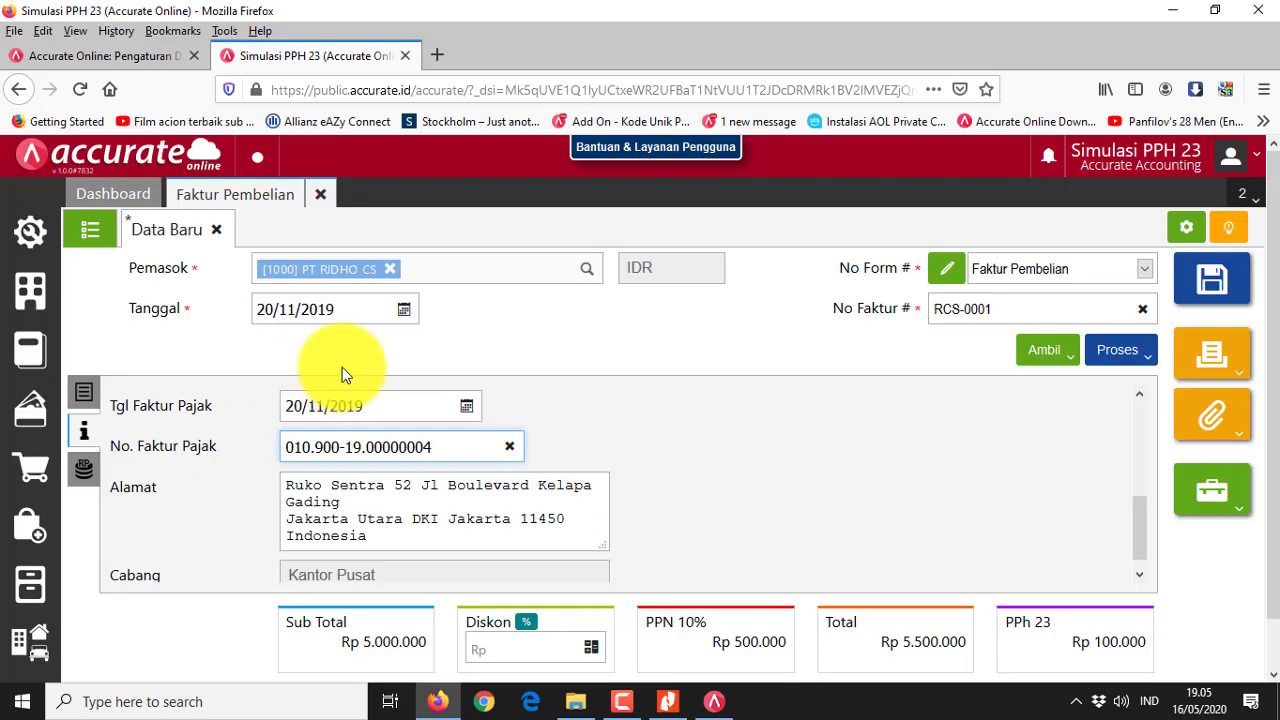
- Review the invoice items against case B in the workshop PDF, and process invoice RCS-0001 into a purchase payment
click(85, 393)
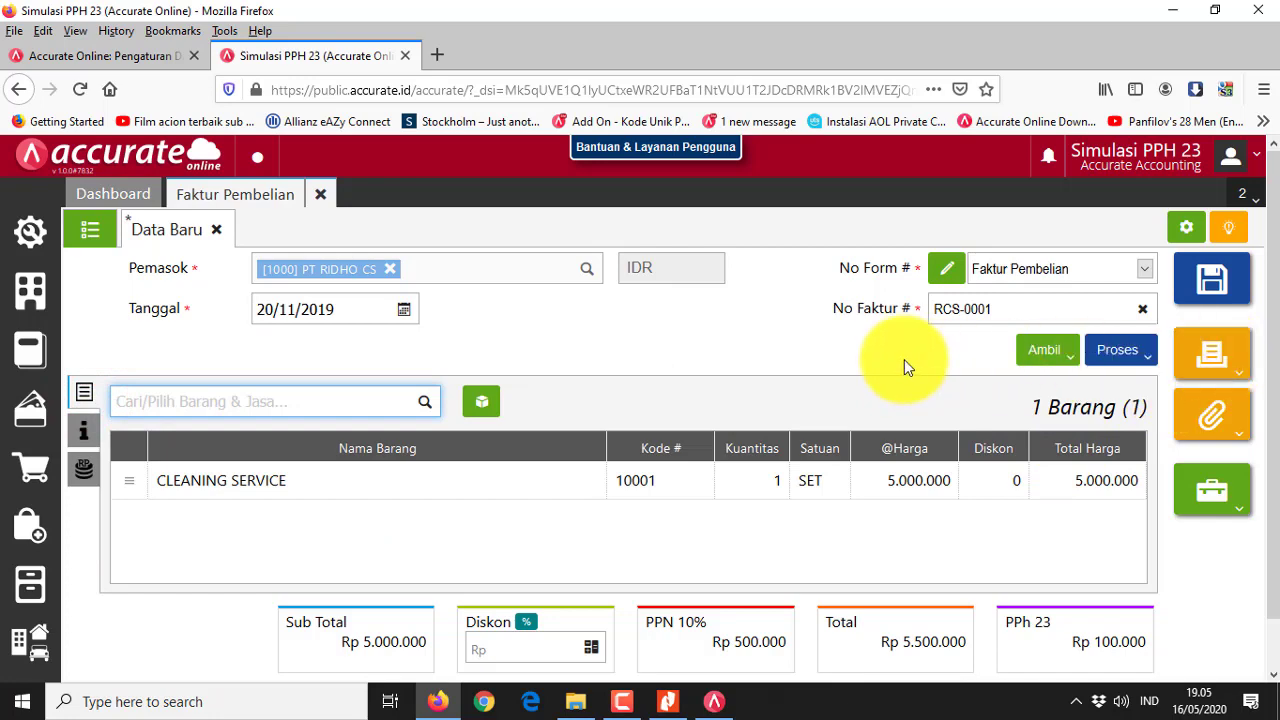
key(alt+Tab)
click(672, 184)
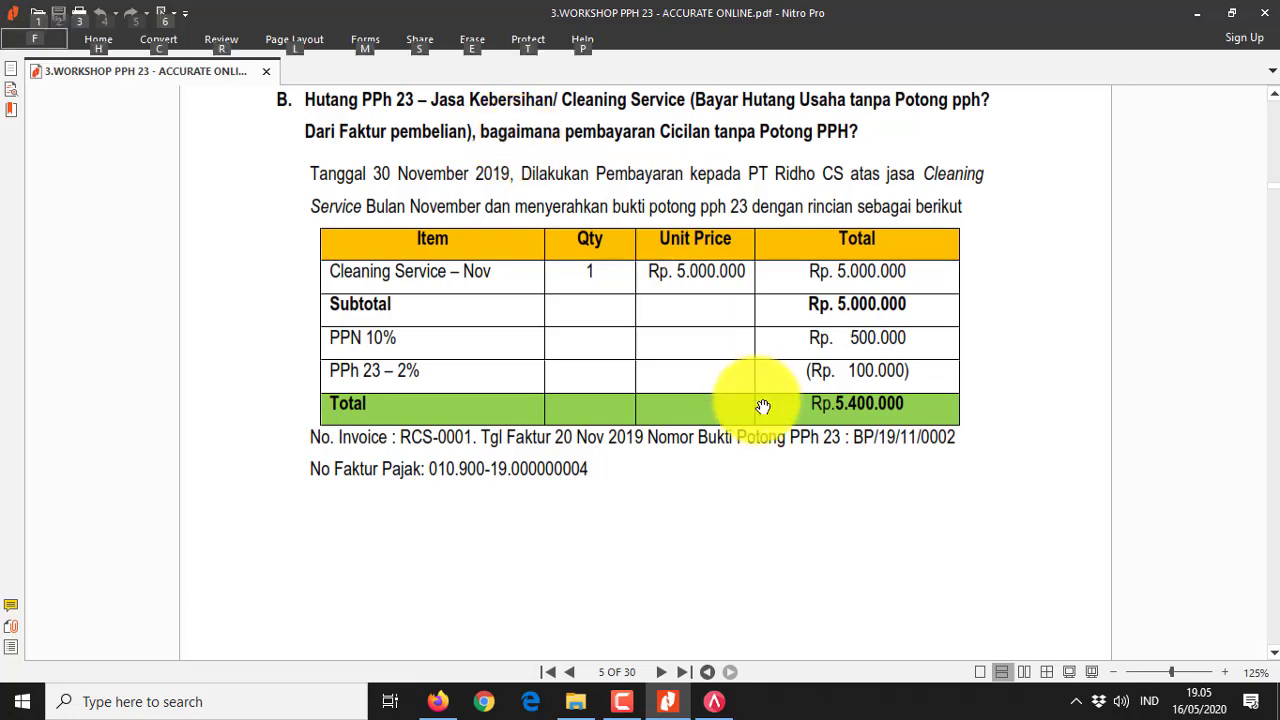
key(alt+Tab)
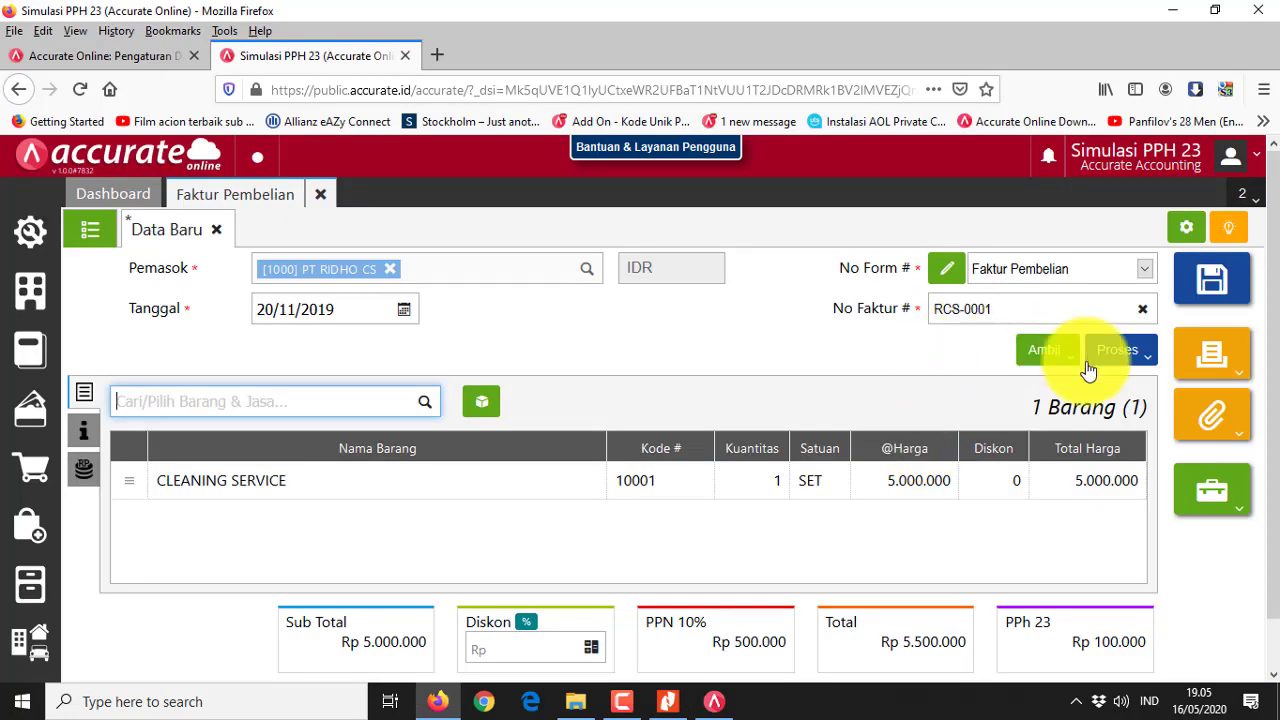
click(1120, 352)
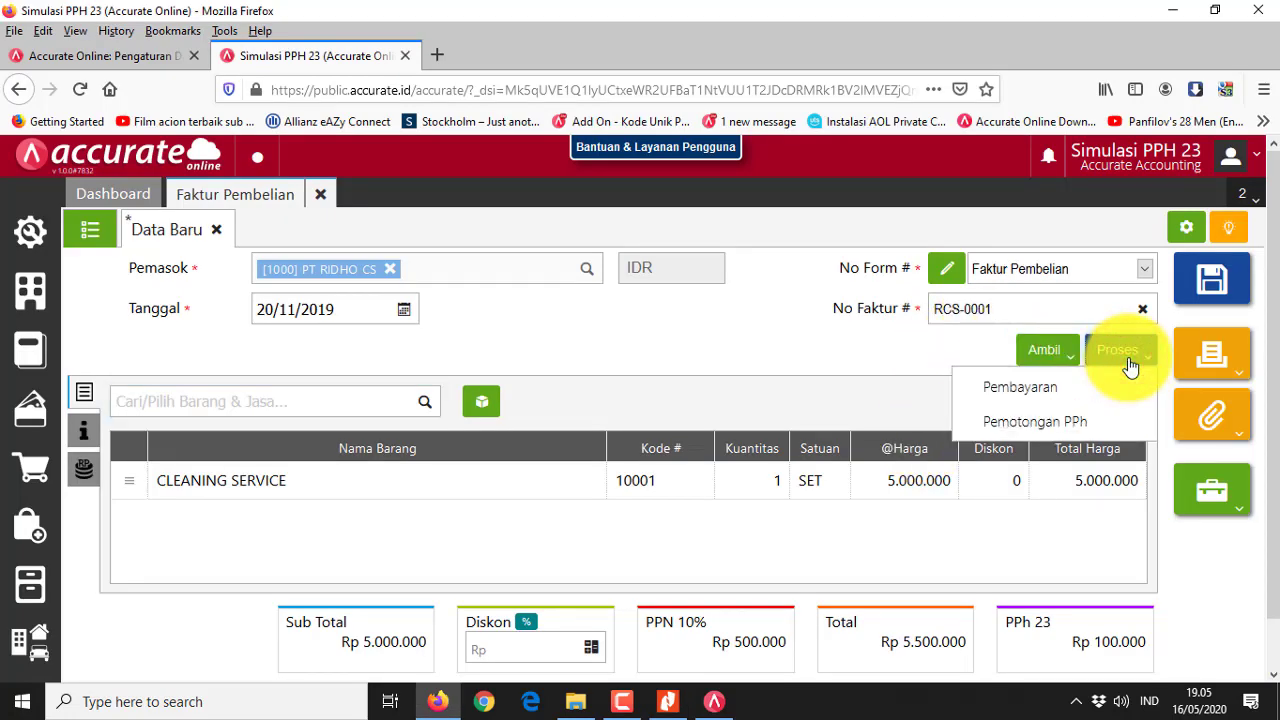
click(1031, 397)
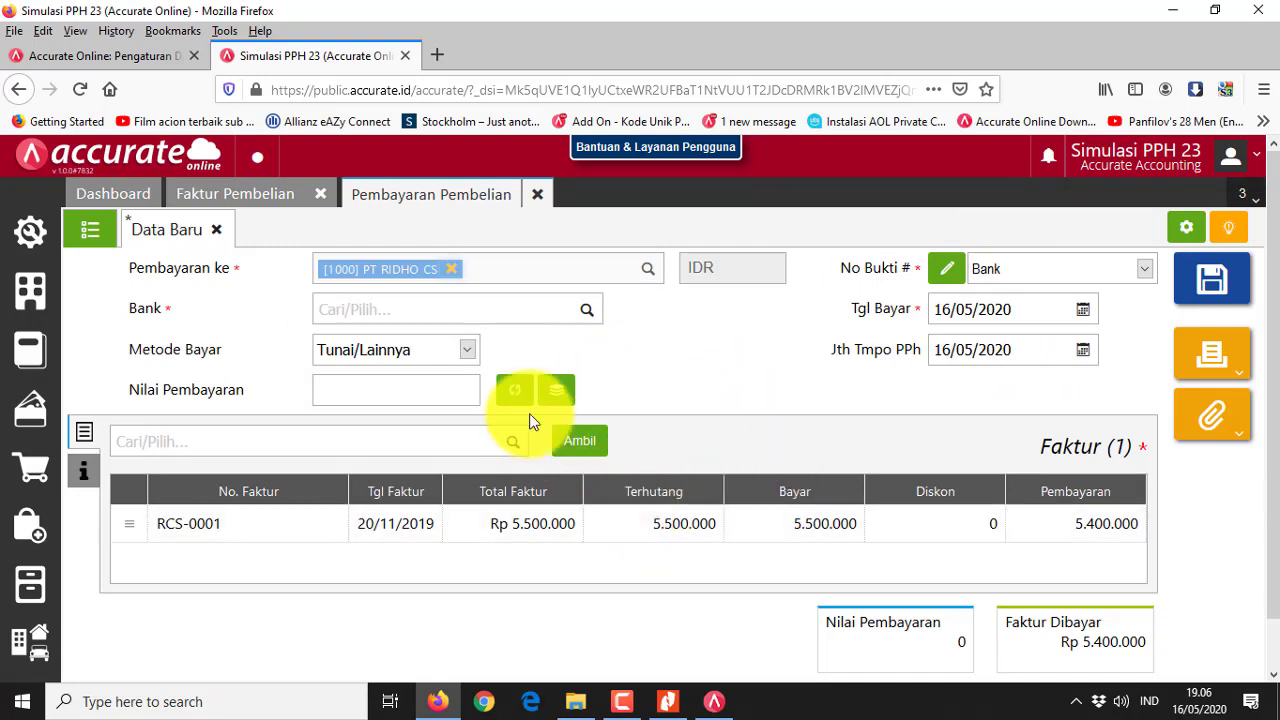
- Fill Nilai Pembayaran with the invoice's payable amount of 5.400.000 and choose Bank as the paying account
click(514, 390)
click(586, 309)
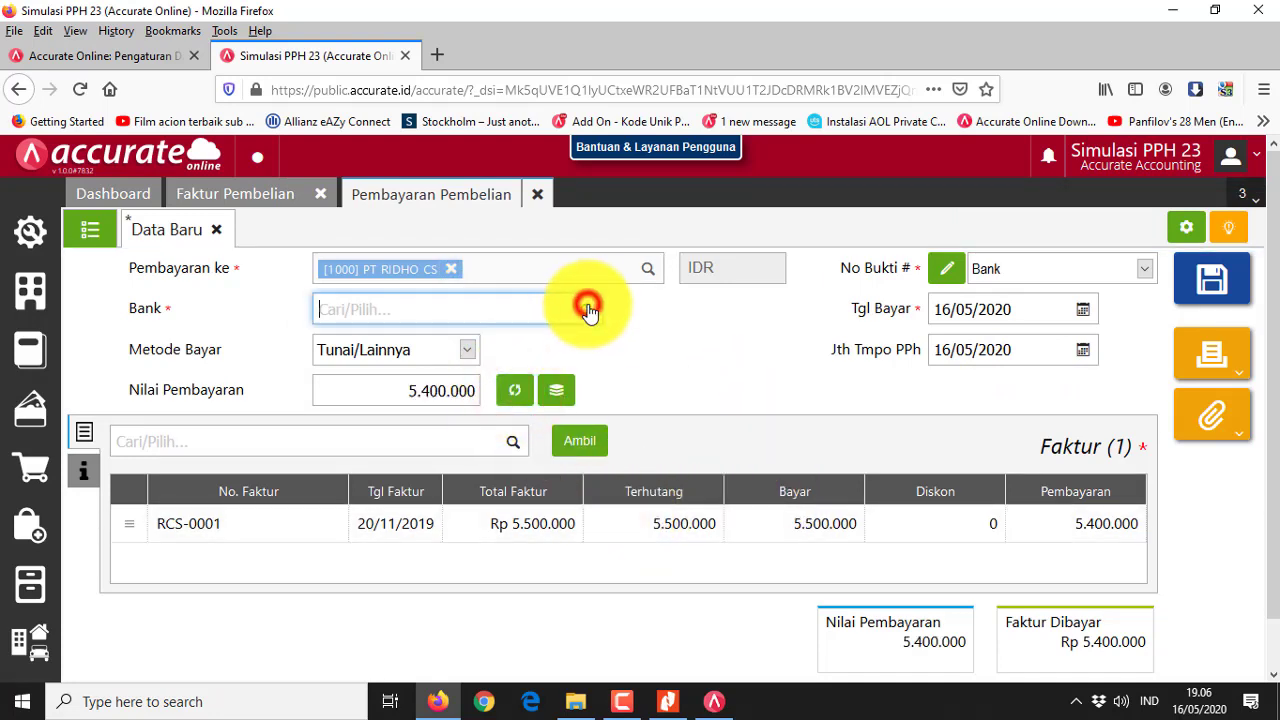
click(397, 407)
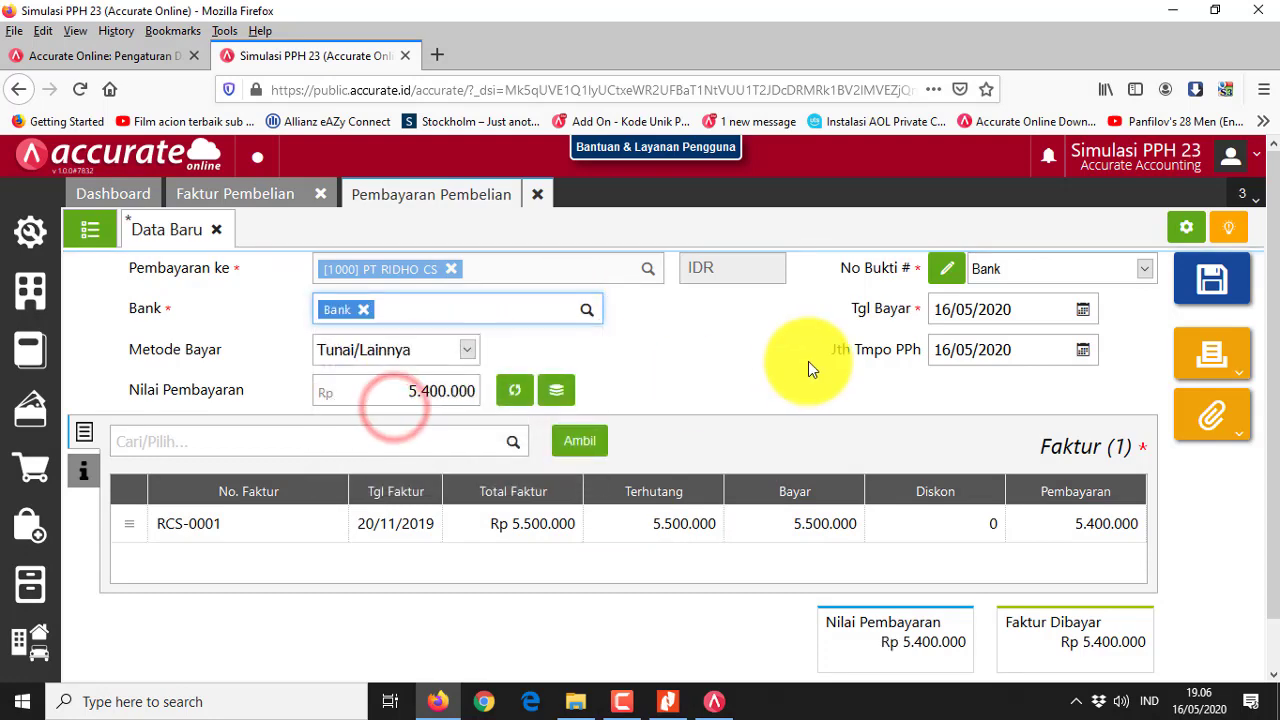
- Look up case B's payment date in the workshop PDF and set Tgl Bayar to 30/11/2019
key(alt+Tab)
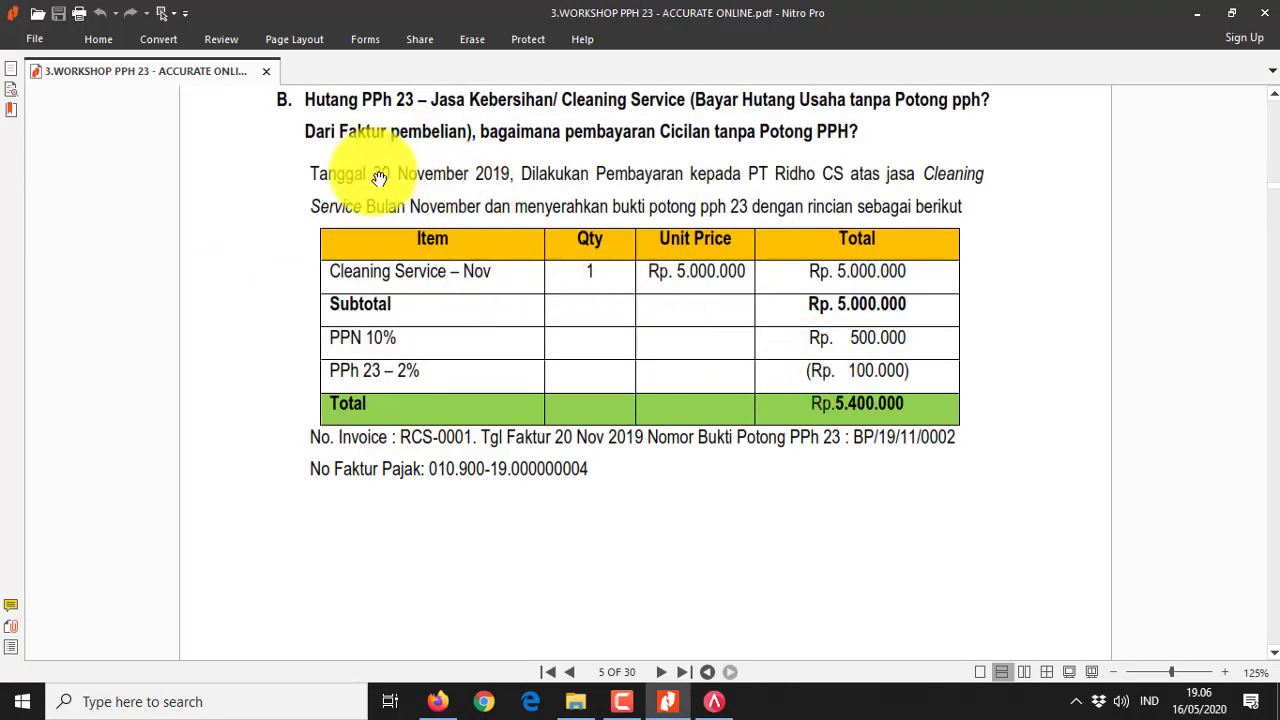
key(alt+Tab)
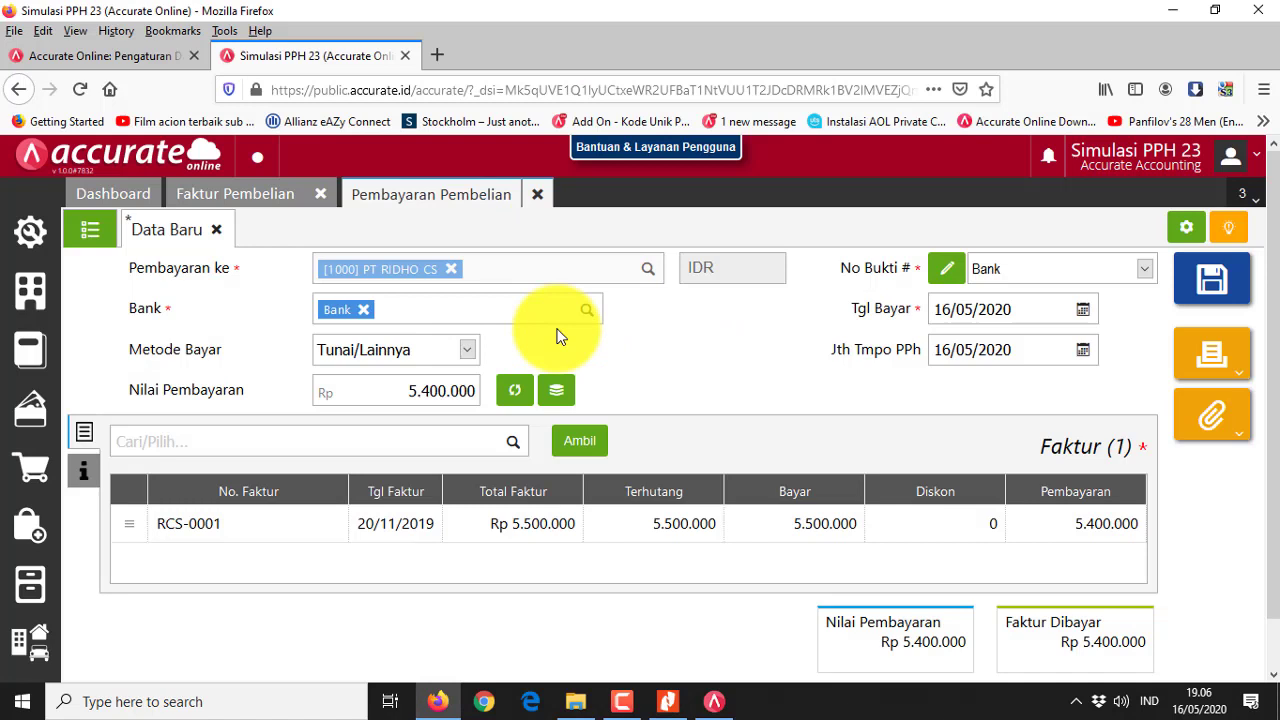
click(1046, 309)
text(3)
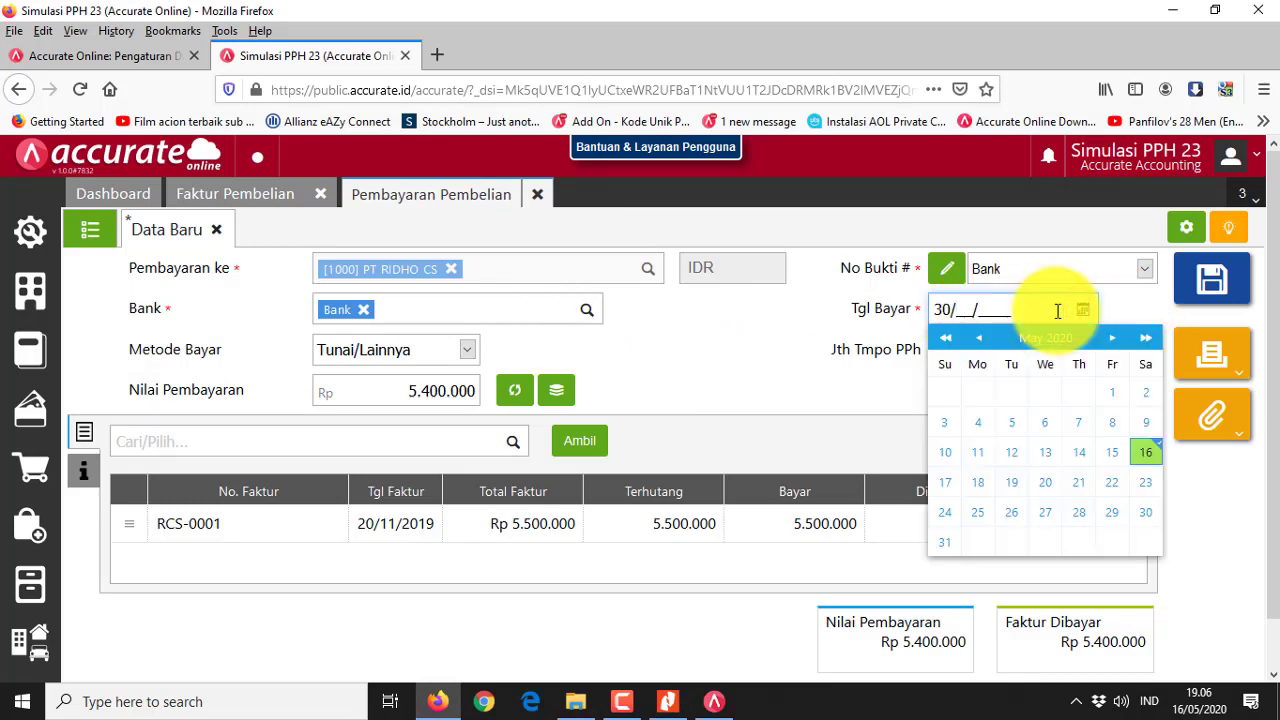
text(0/11/2019)
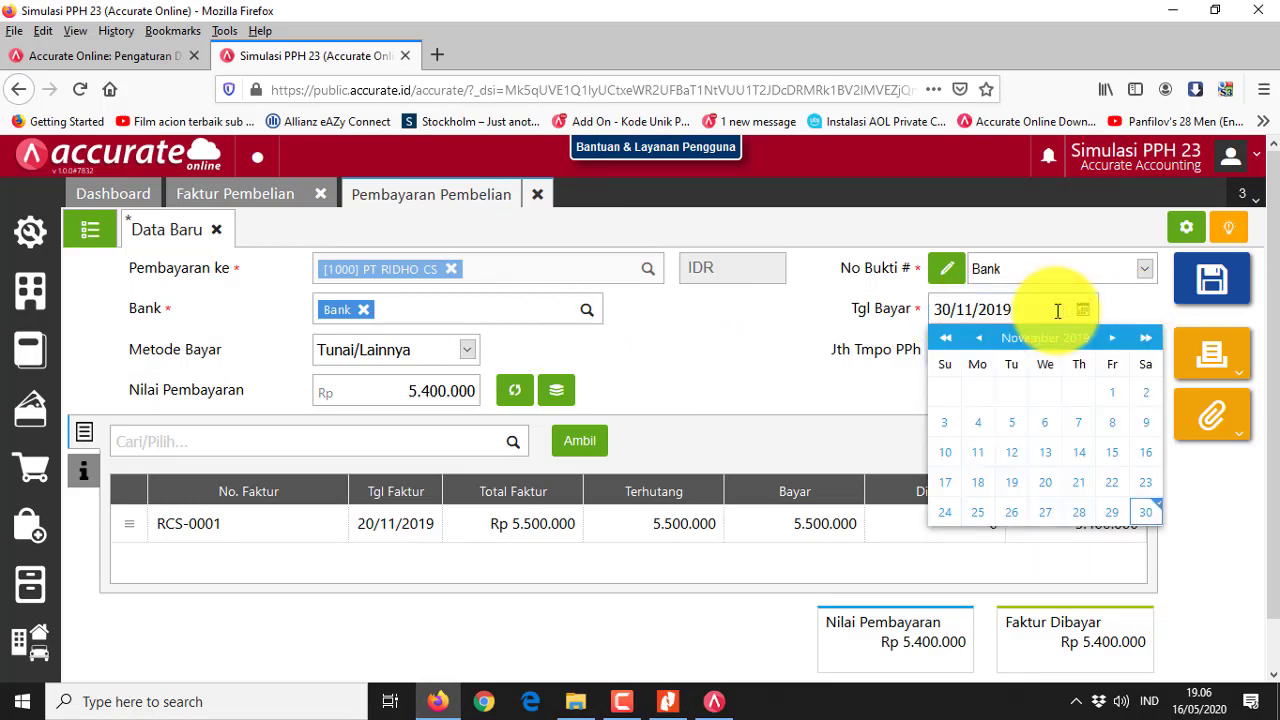
click(1147, 513)
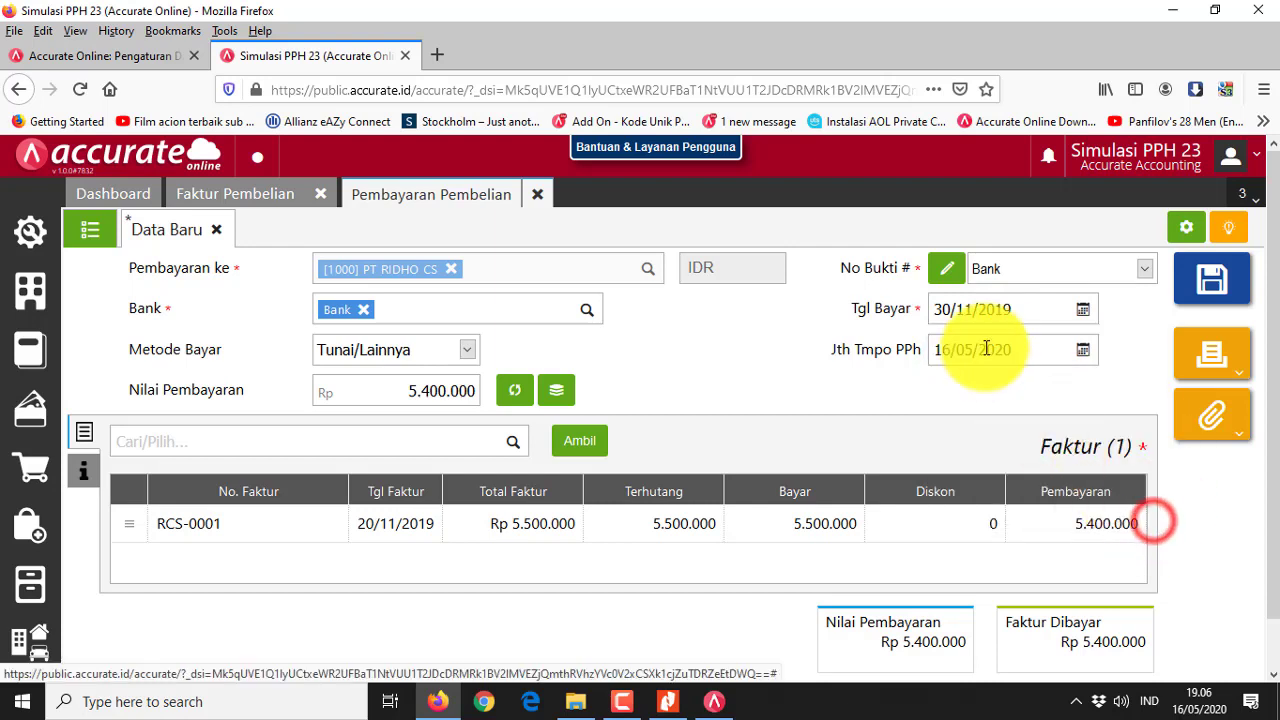
- Set the PPh due date, Jth Tmpo PPh, to 10/12/2019
click(1016, 345)
text(10/1)
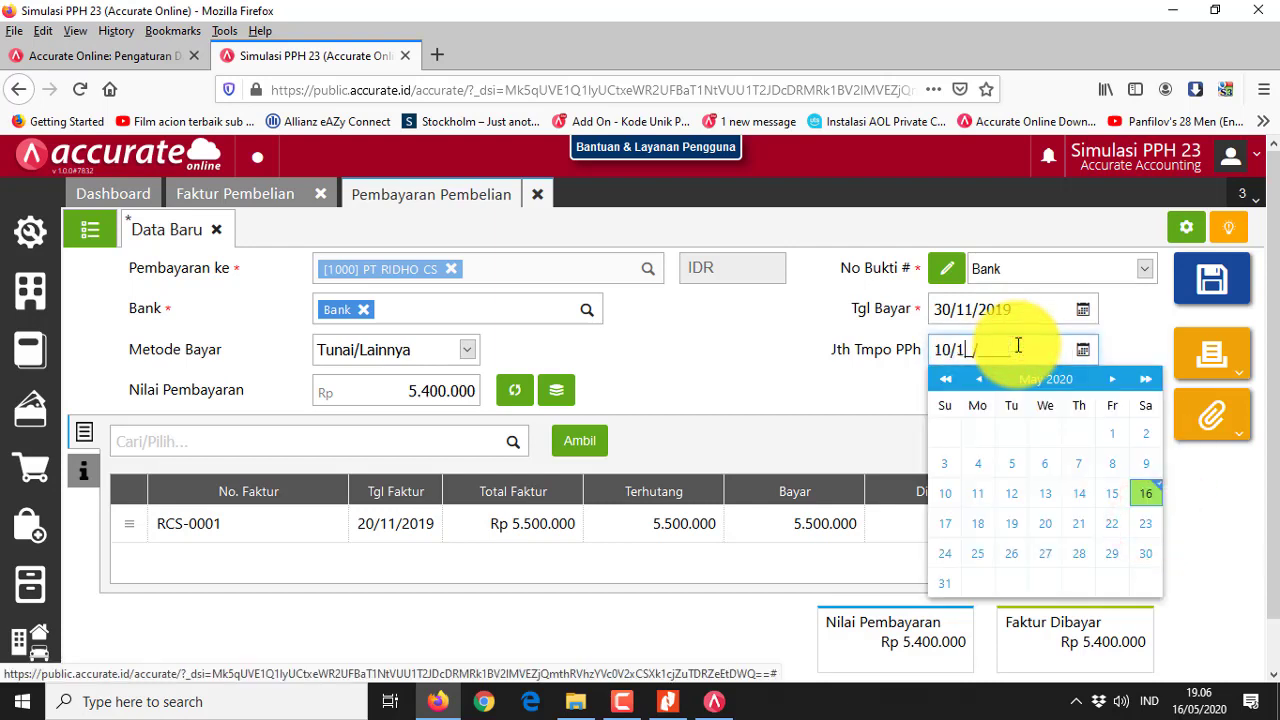
text(2/2019)
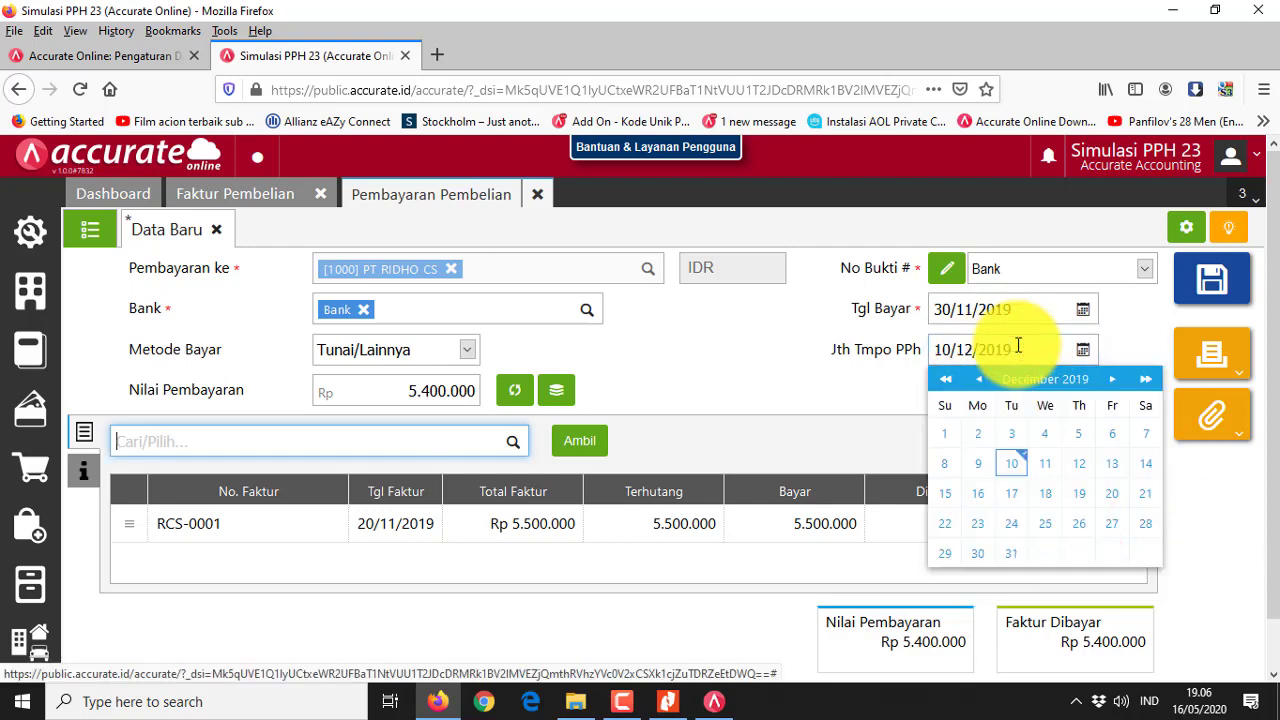
click(1016, 466)
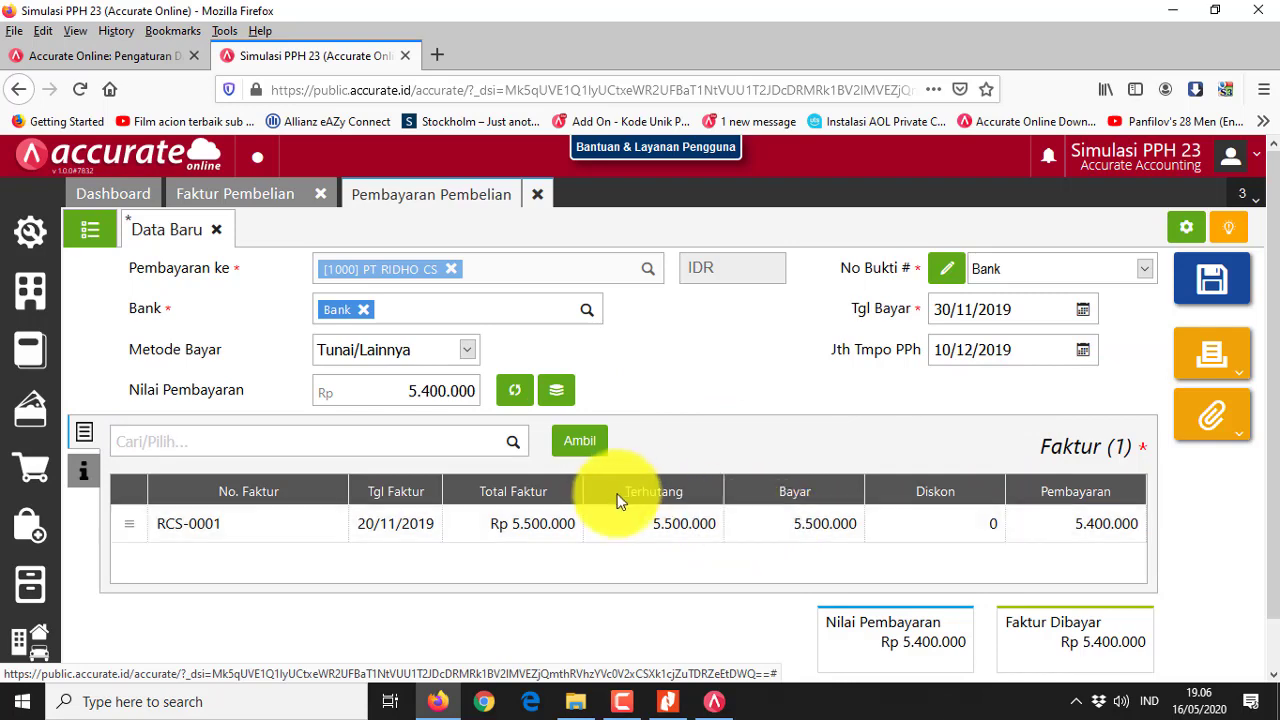
- Open the payment details of invoice RCS-0001 and compare the payment without and with Dipotong PPh, leaving the option enabled
click(756, 531)
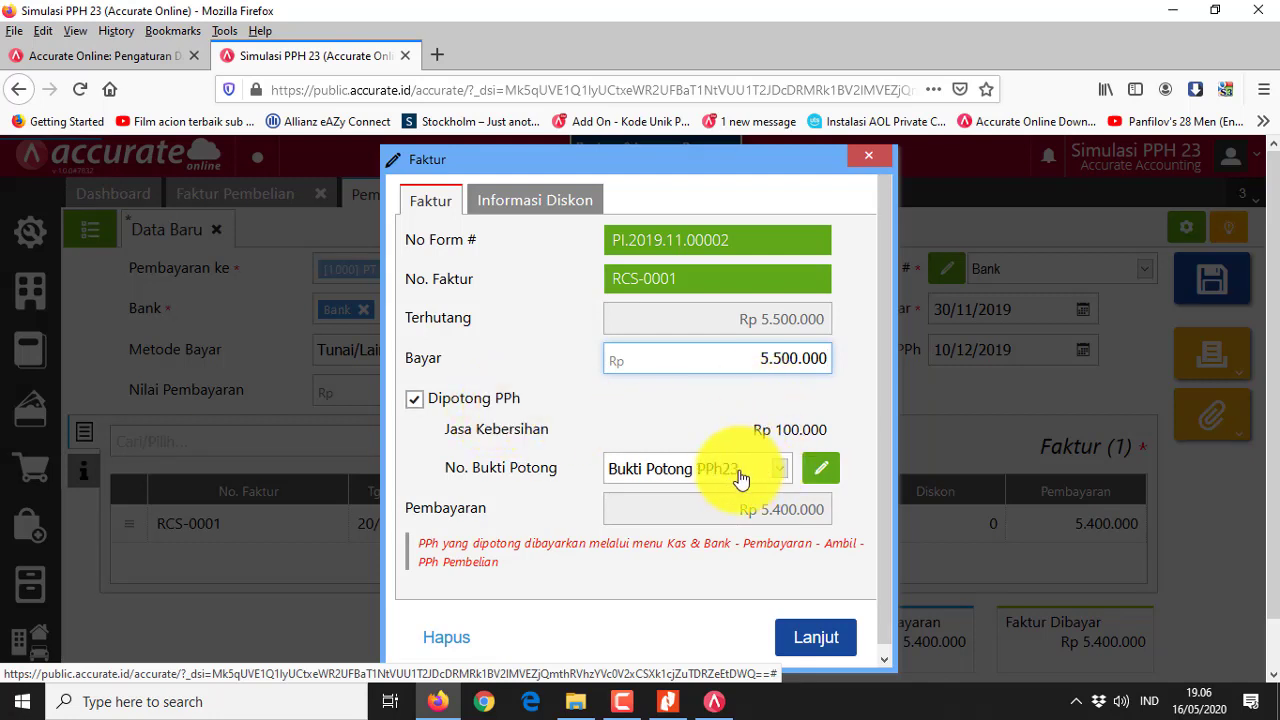
click(414, 406)
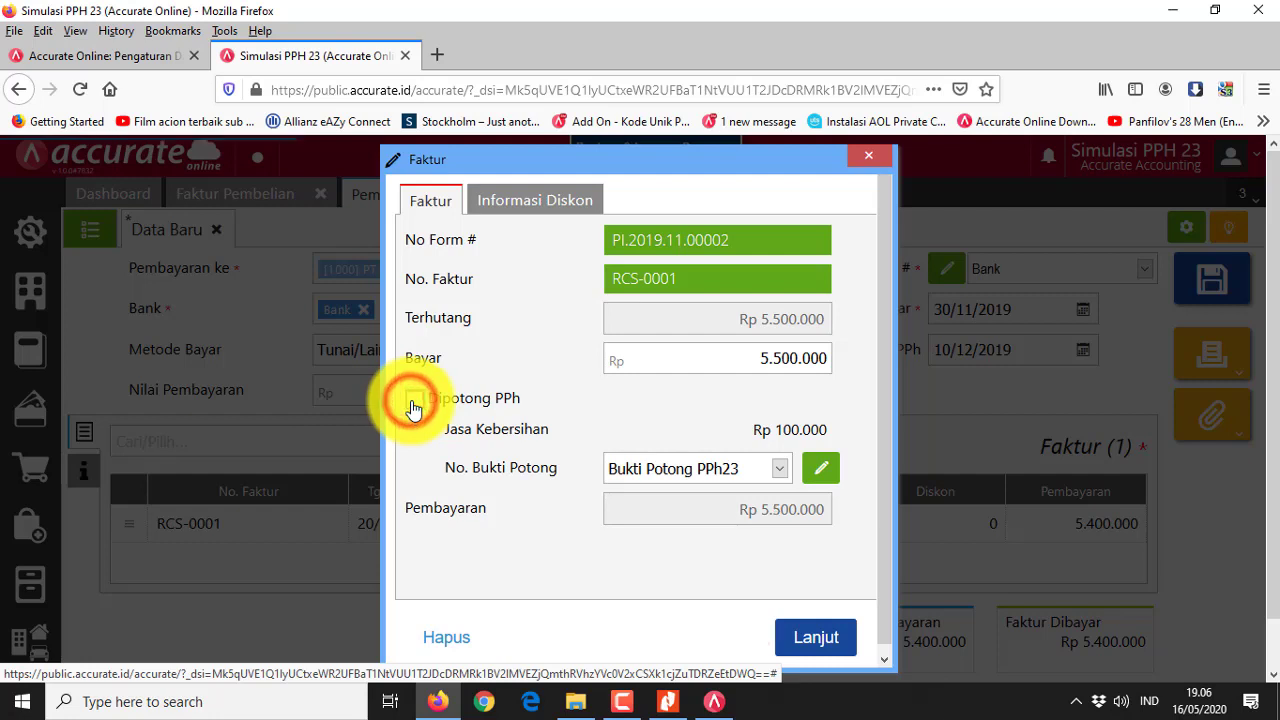
click(416, 404)
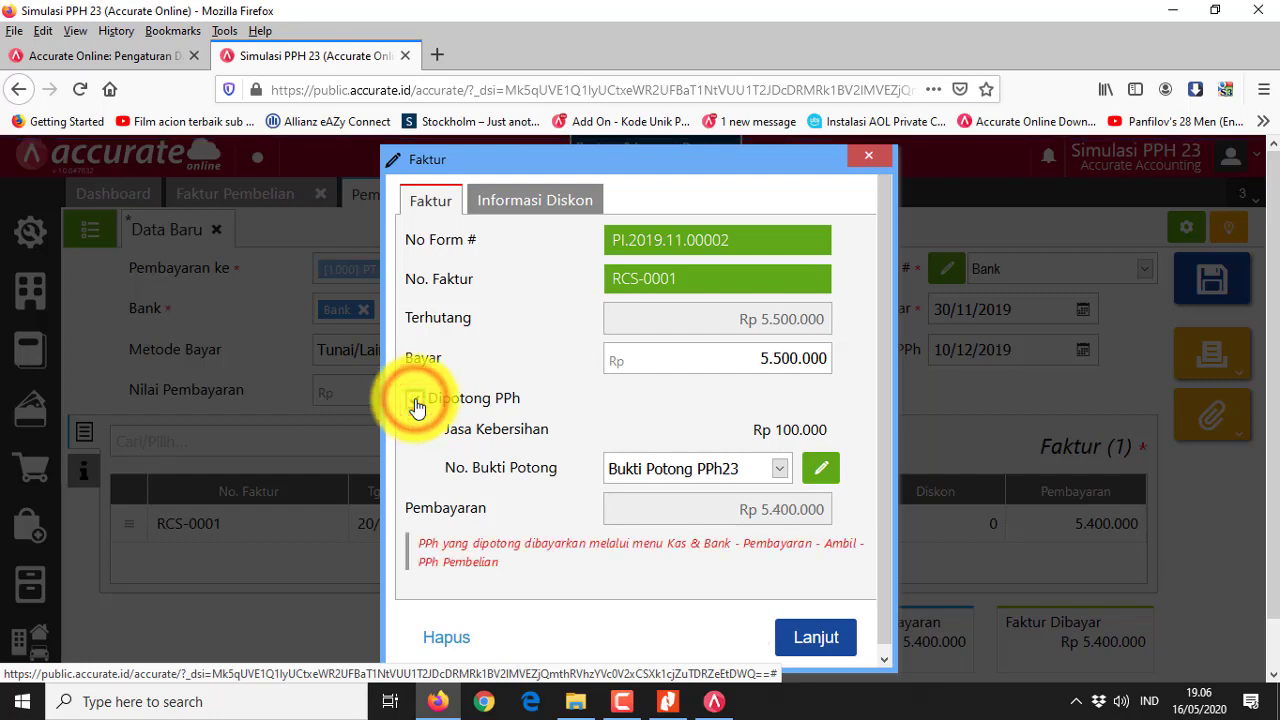
click(415, 403)
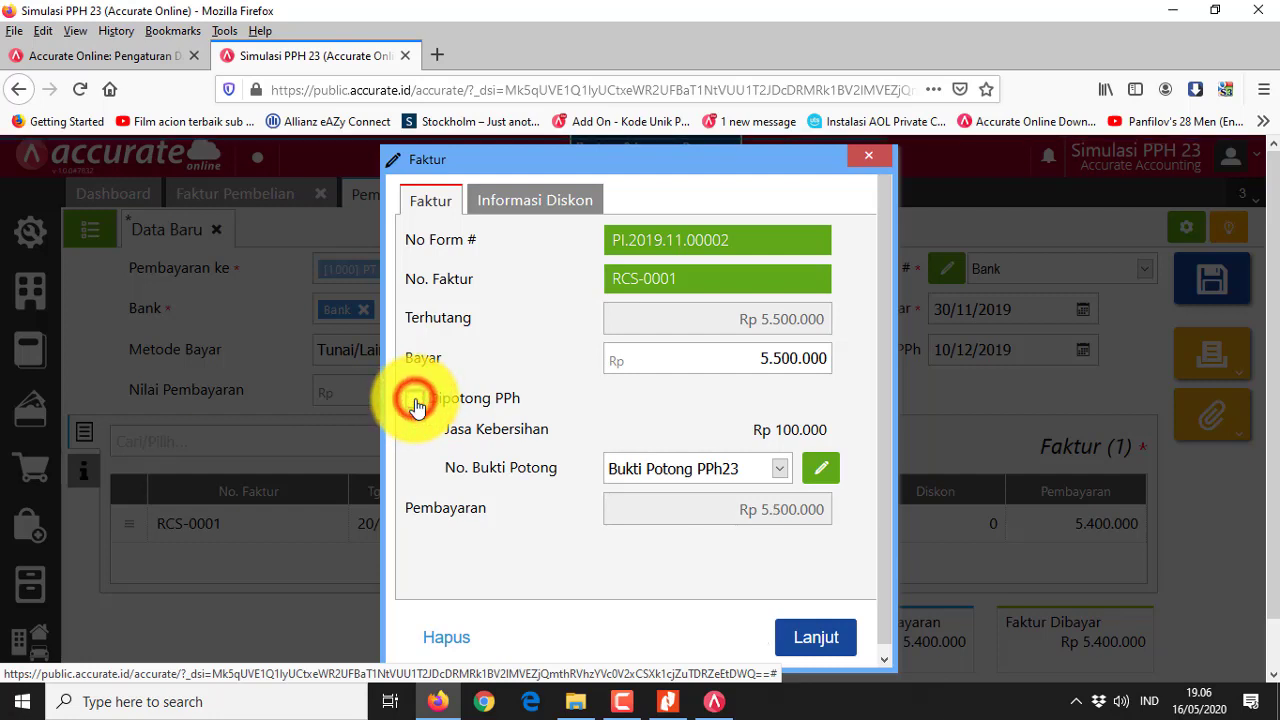
click(415, 403)
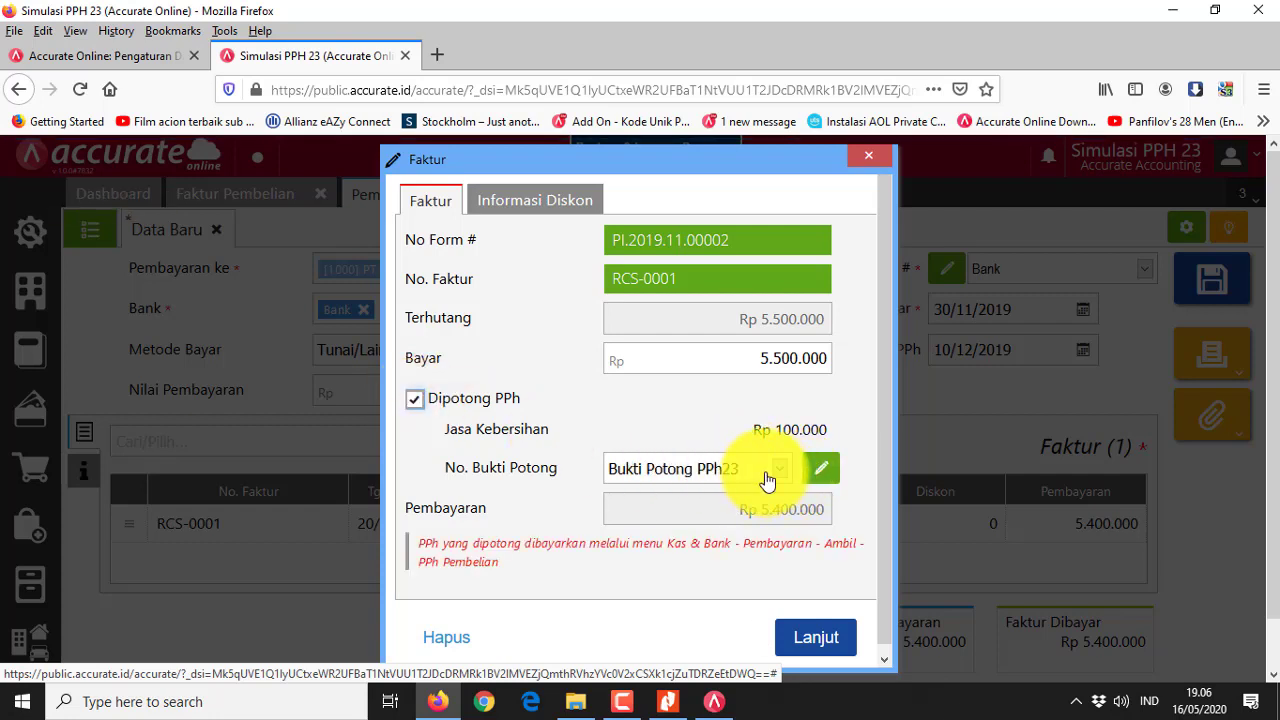
- Try the manual No. Bukti Potong 5435435, restore automatic Bukti Potong PPh23 numbering, and accept the invoice details with the payment value refilled
click(822, 472)
click(694, 460)
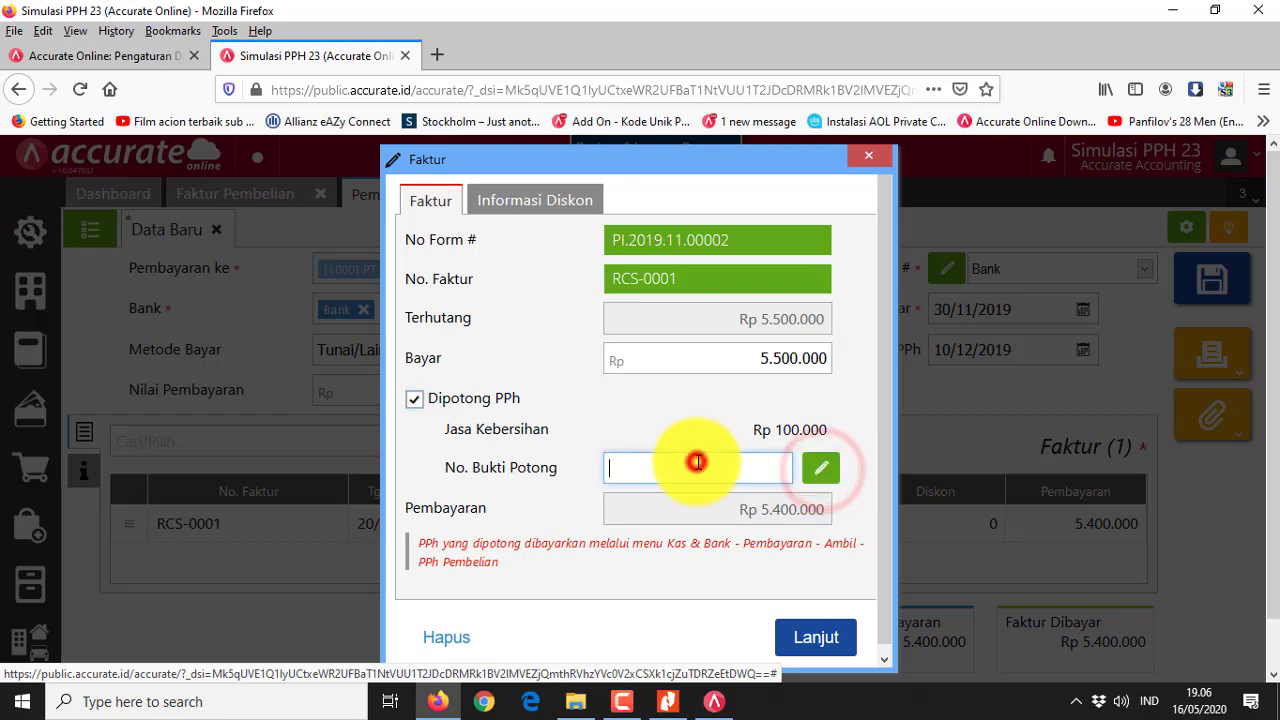
text(5435435)
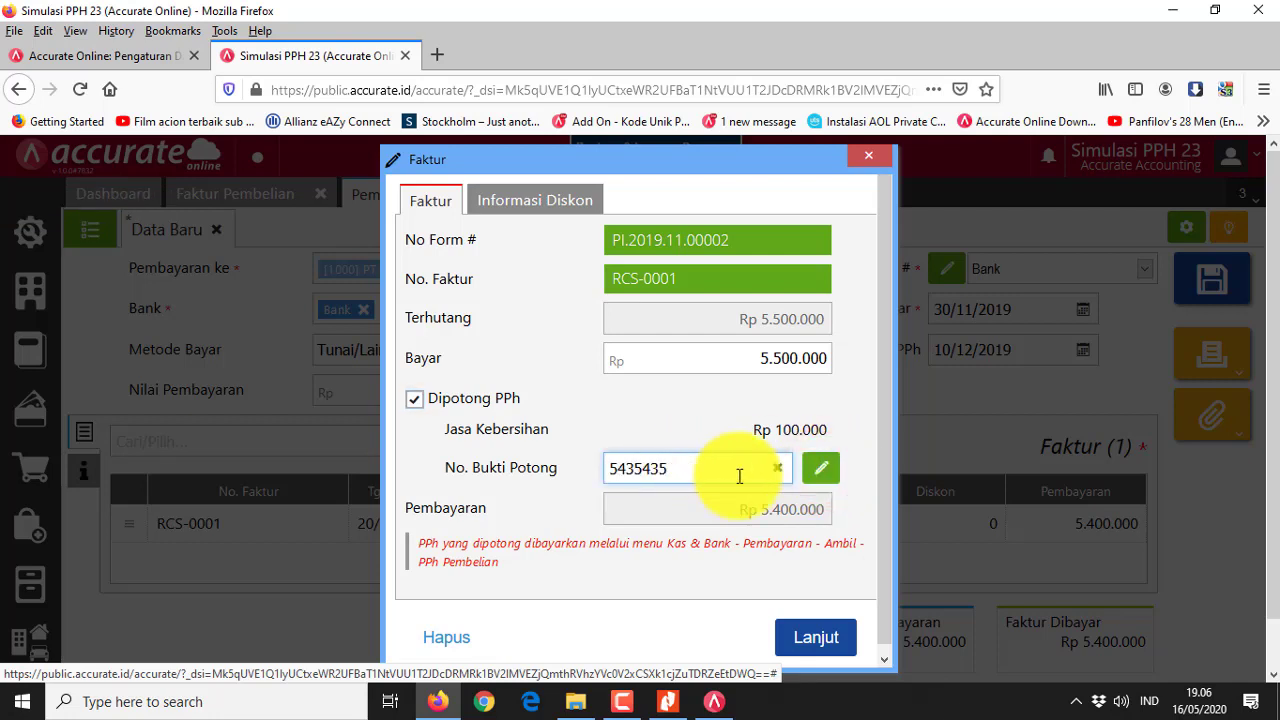
click(777, 467)
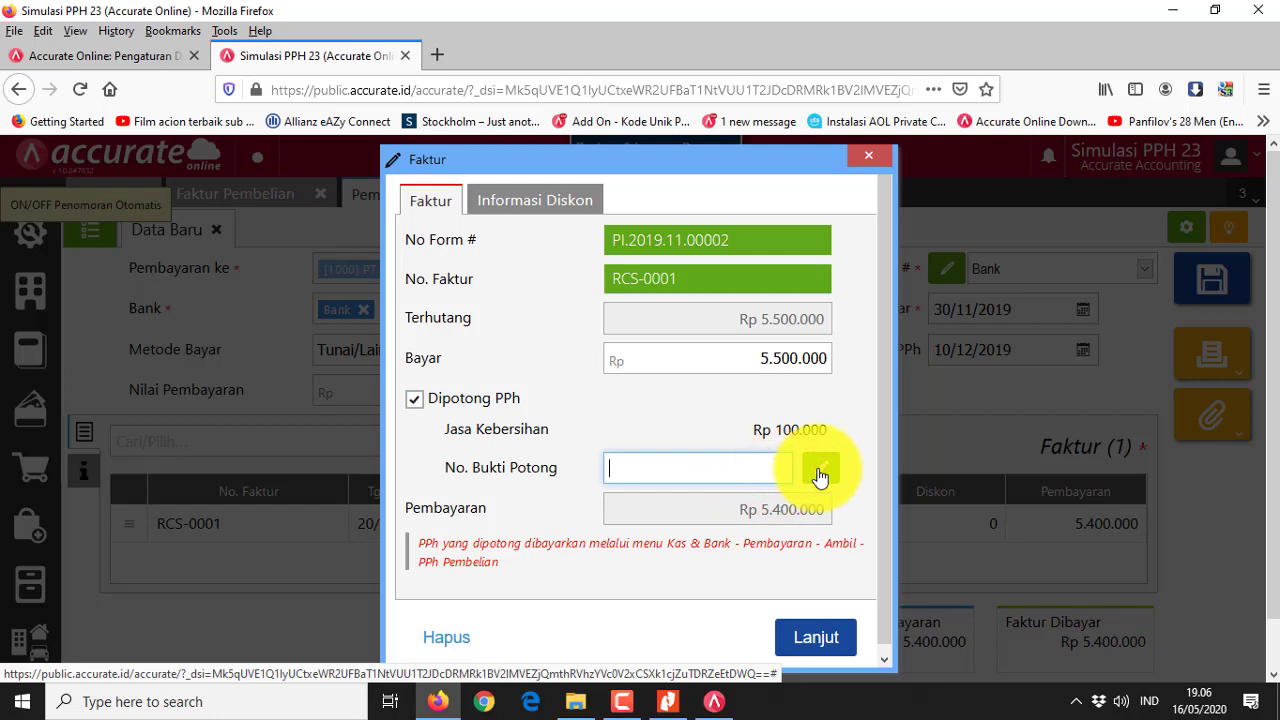
click(820, 472)
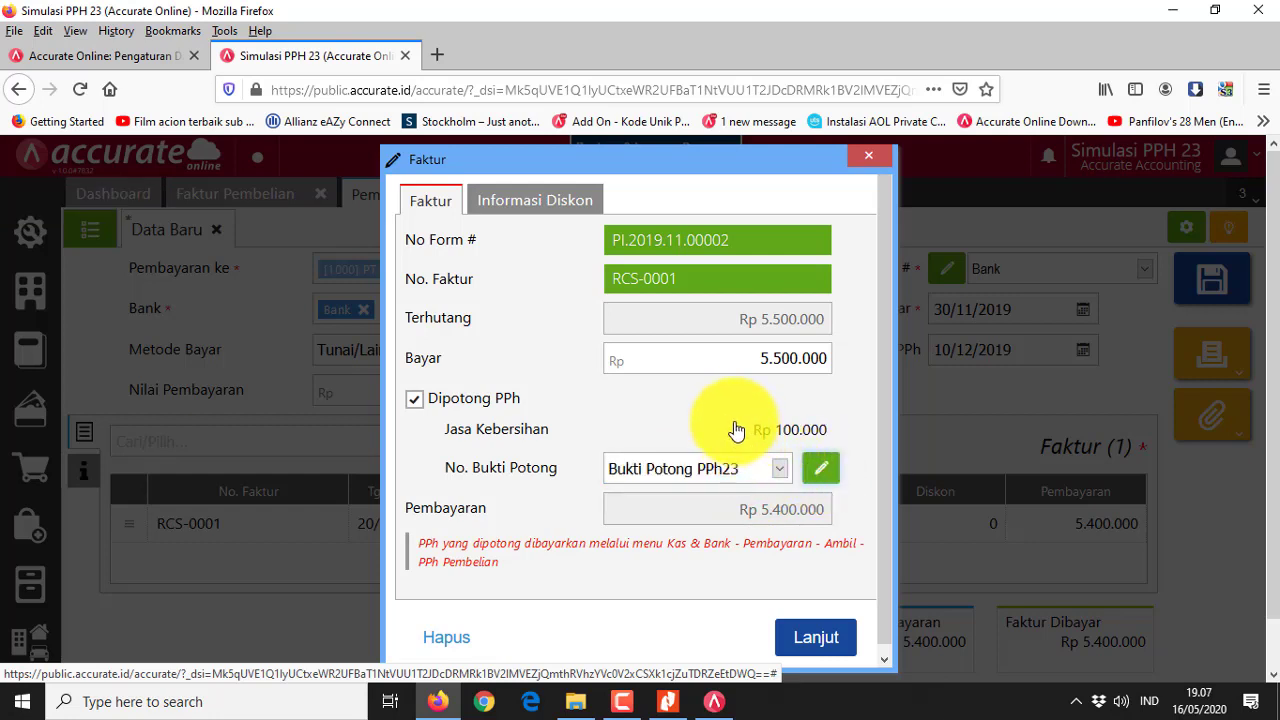
click(830, 640)
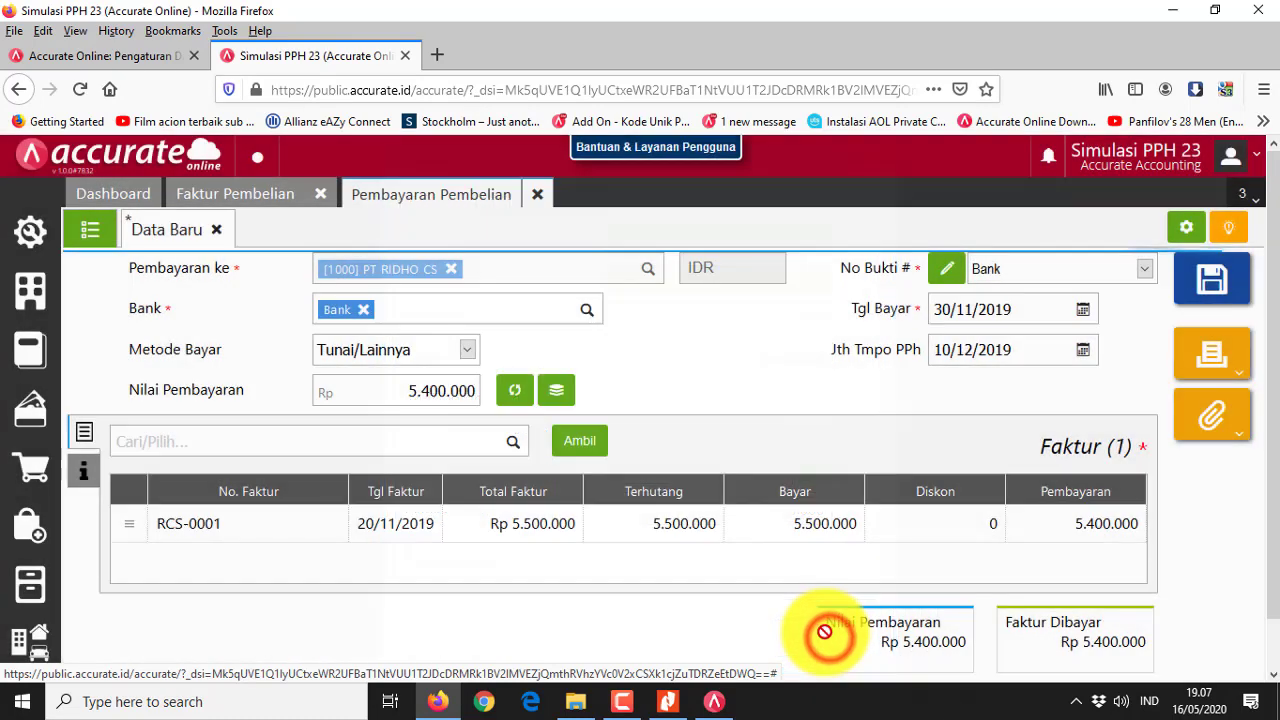
click(512, 398)
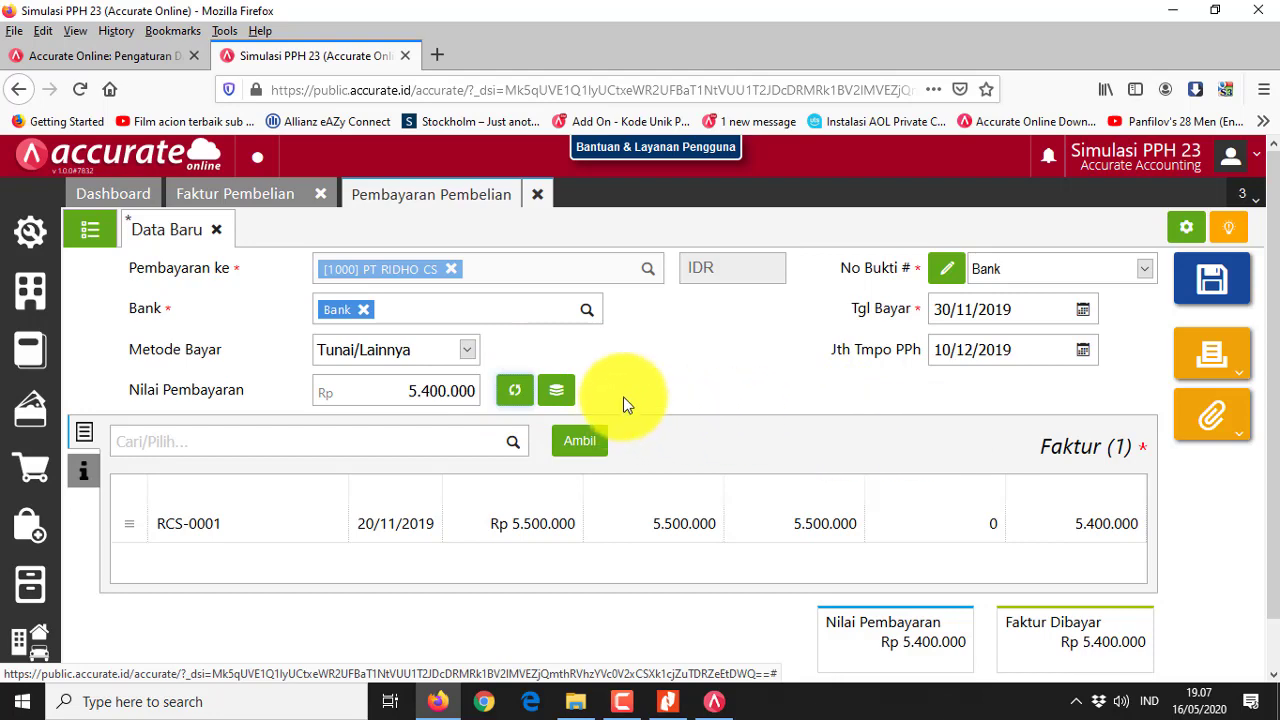
- Review case B's heading in the workshop PDF about paying the debt without withholding PPh
key(alt+Tab)
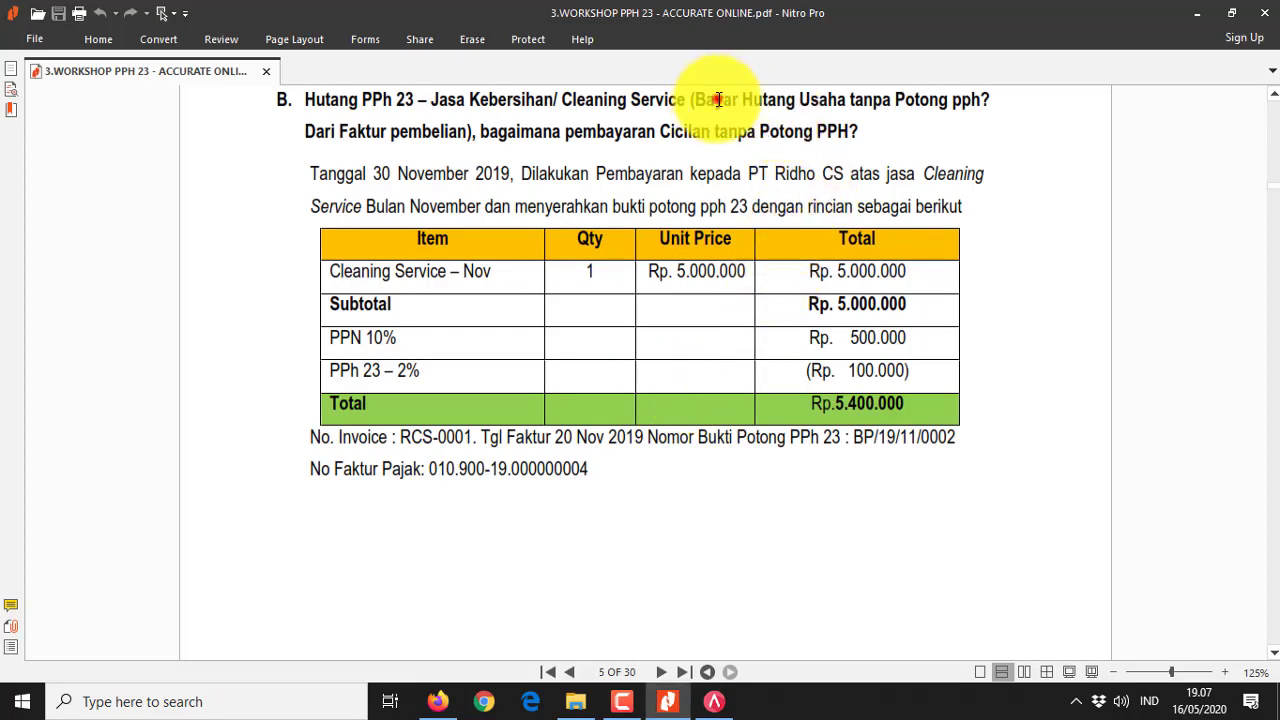
drag(718, 99, 479, 136)
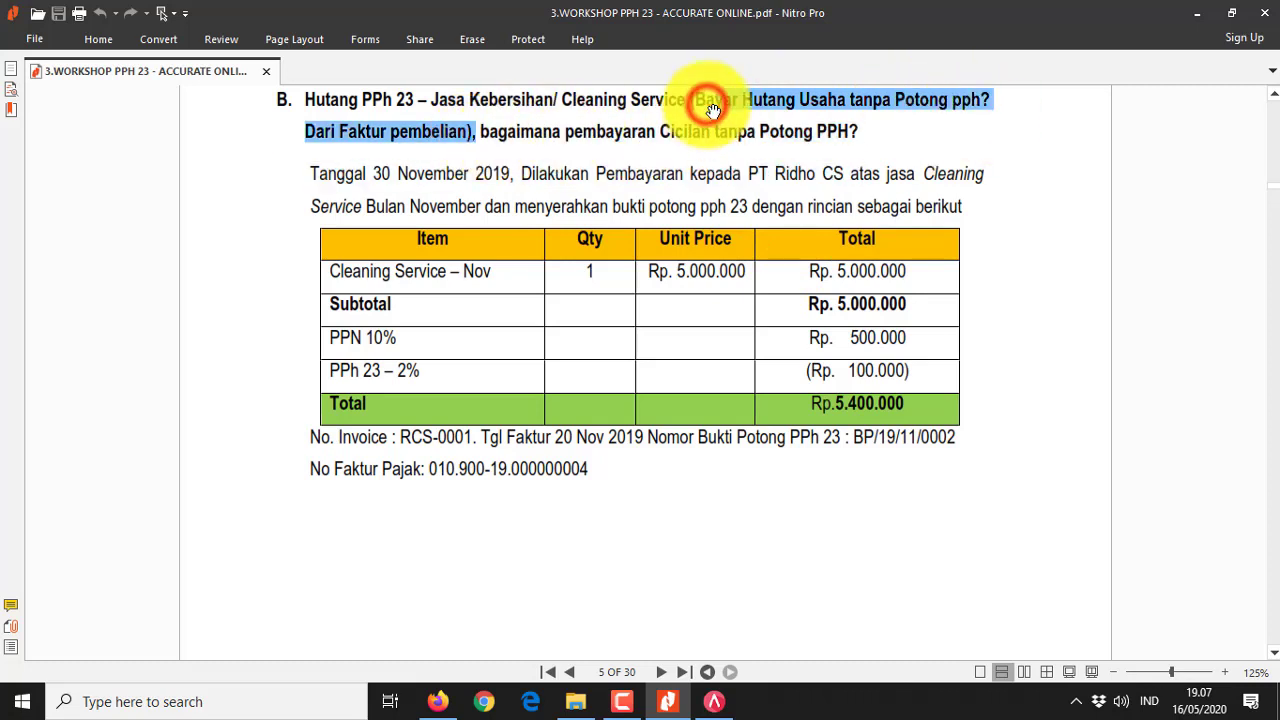
key(alt+Tab)
- Reopen invoice RCS-0001's payment details, switch Dipotong PPh off and on again, and accept the details with it enabled
click(763, 528)
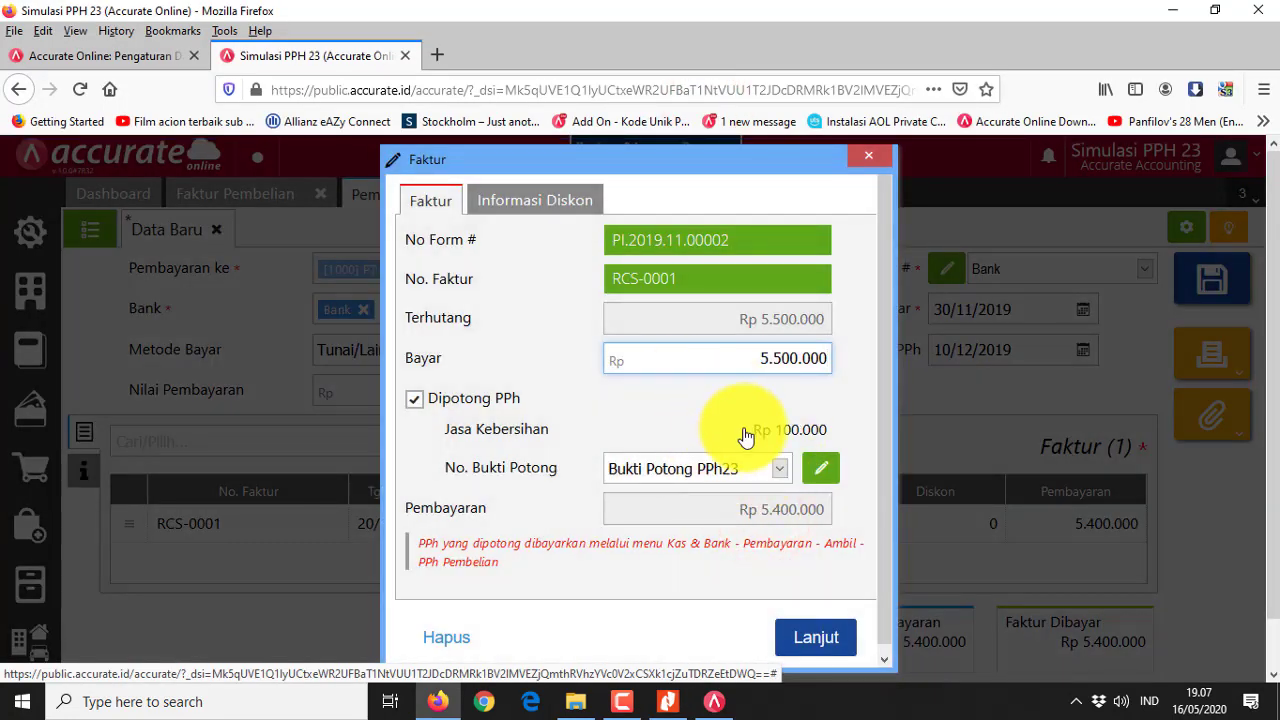
click(416, 401)
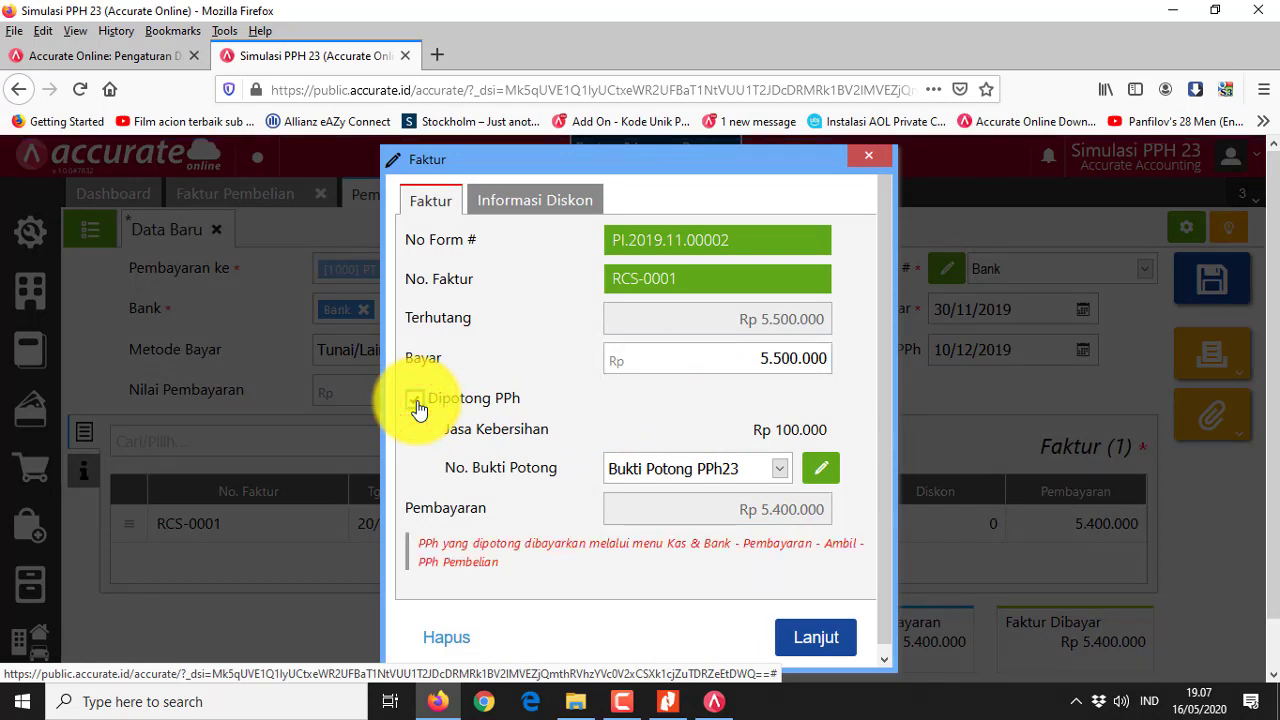
click(417, 403)
click(417, 403)
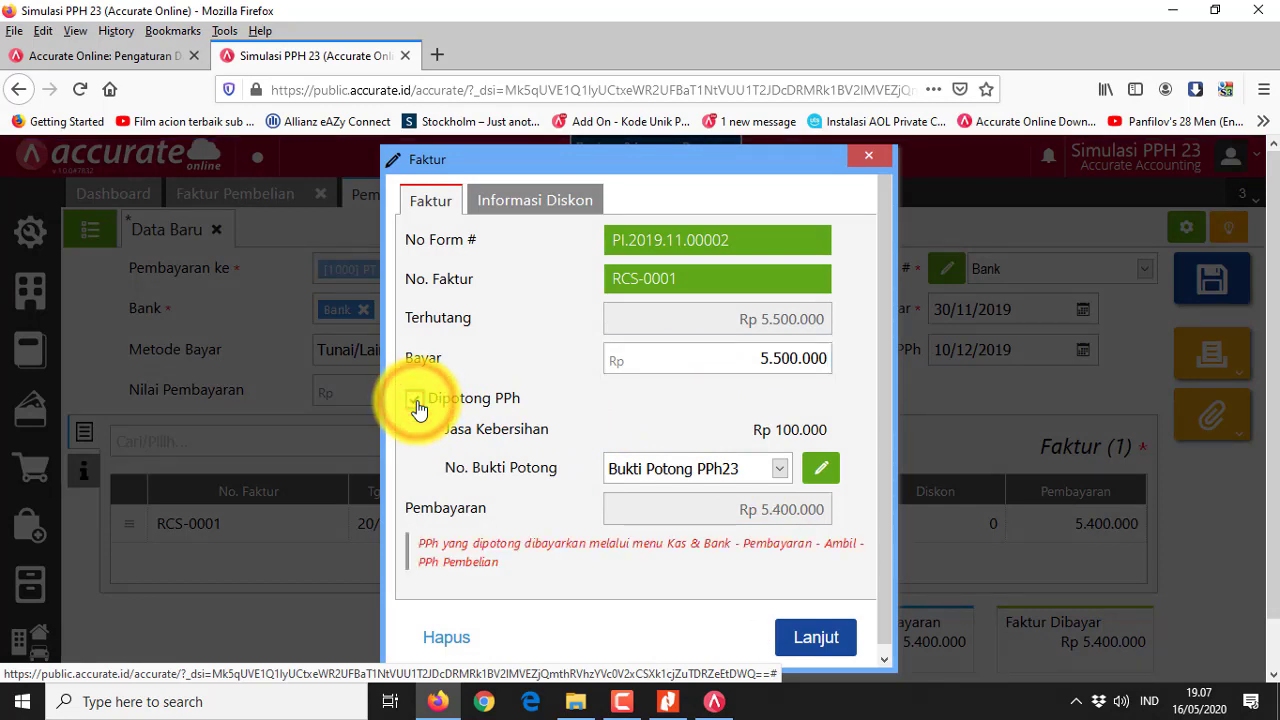
click(819, 641)
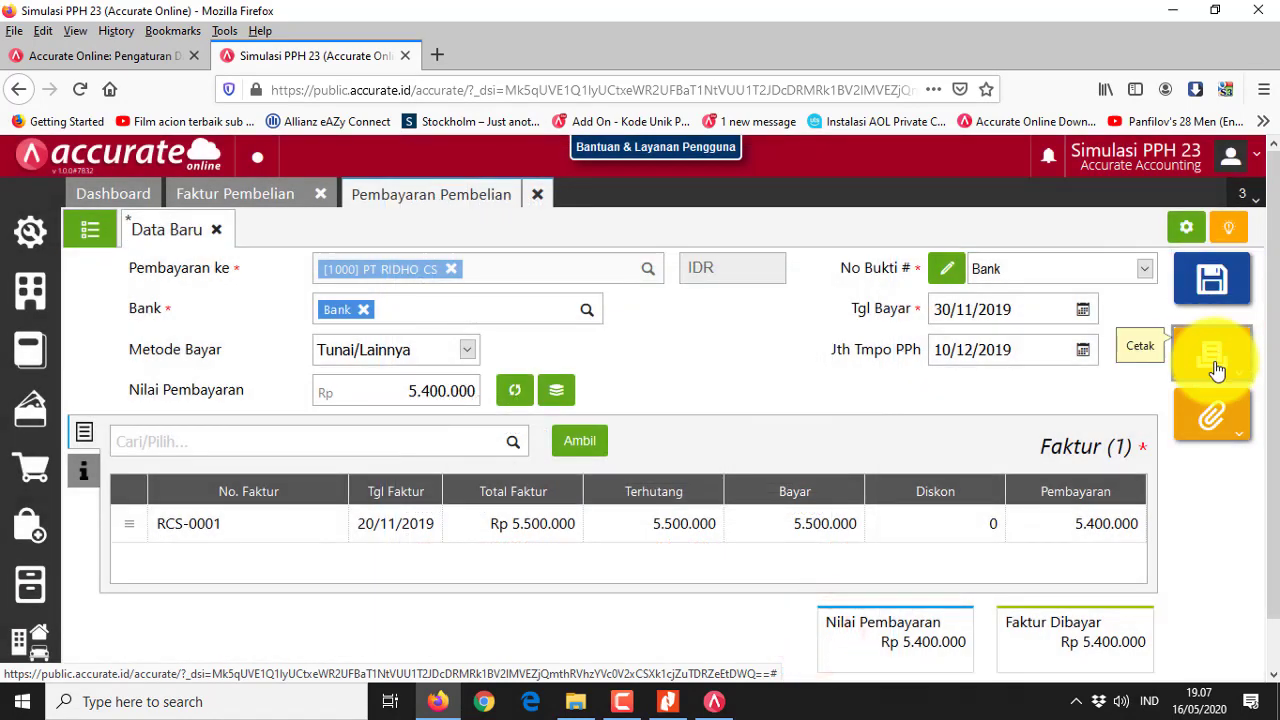
- Save the PT Ridho CS payment and preview its printout in the Pembayaran Pembelian - Default design
click(1216, 370)
click(1123, 400)
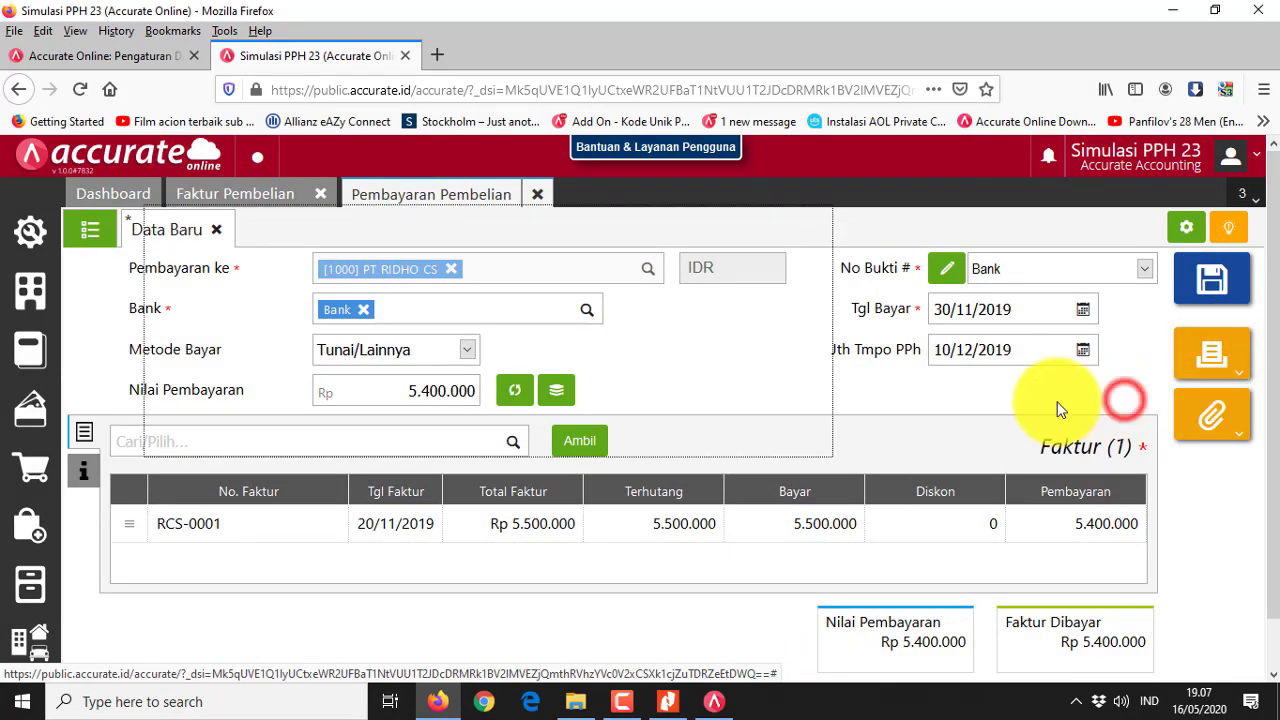
click(91, 230)
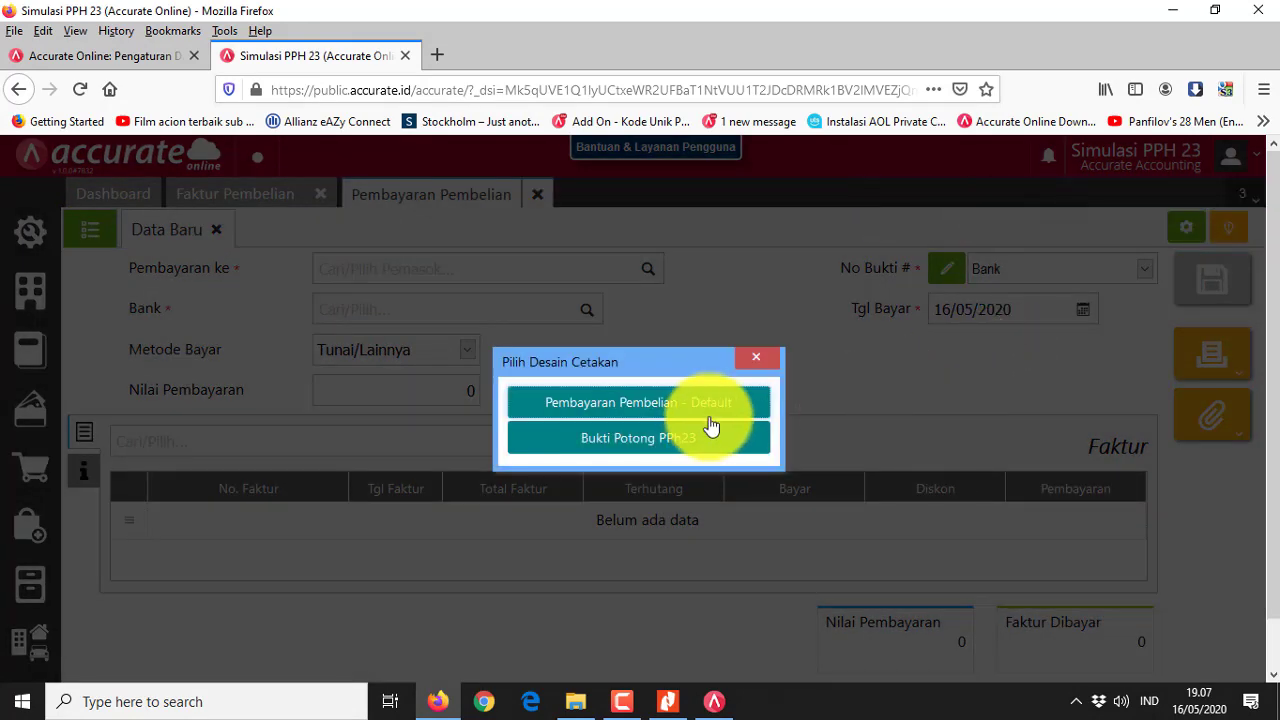
click(671, 403)
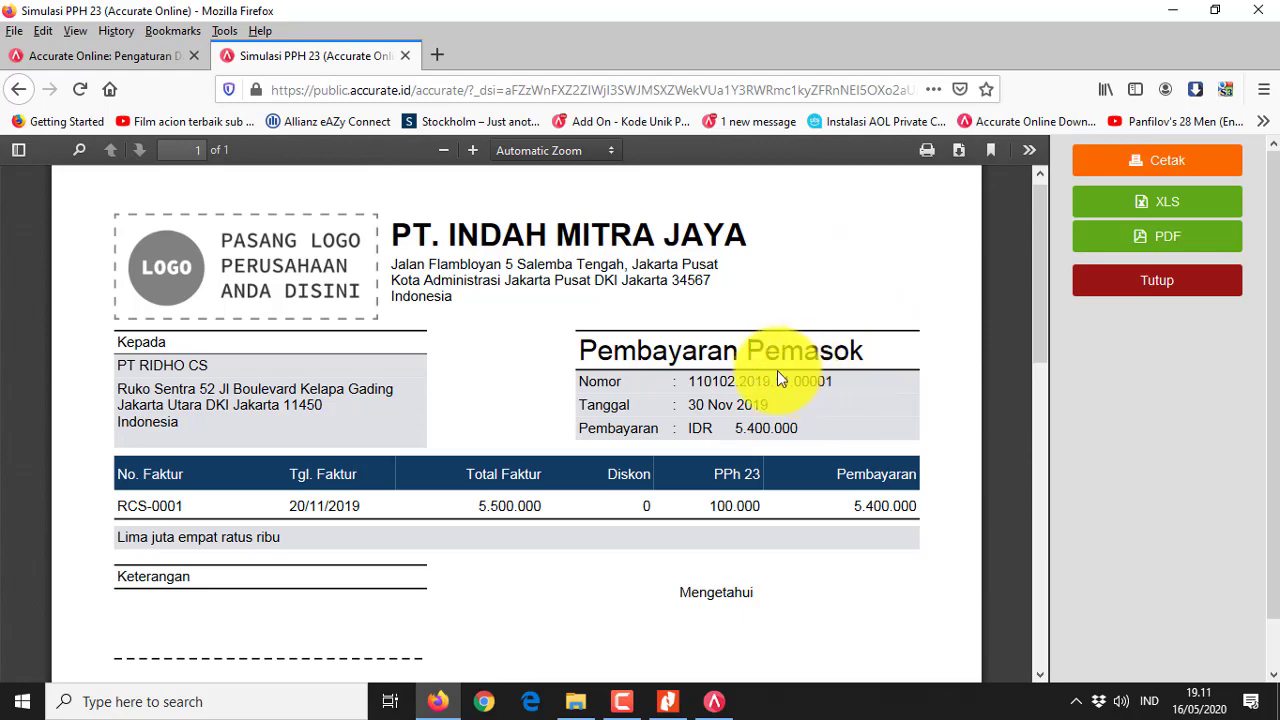
- Review the Pembayaran Pemasok printout for PT RIDHO CS and close the preview
scroll(733, 452, down, 5)
scroll(735, 456, up, 5)
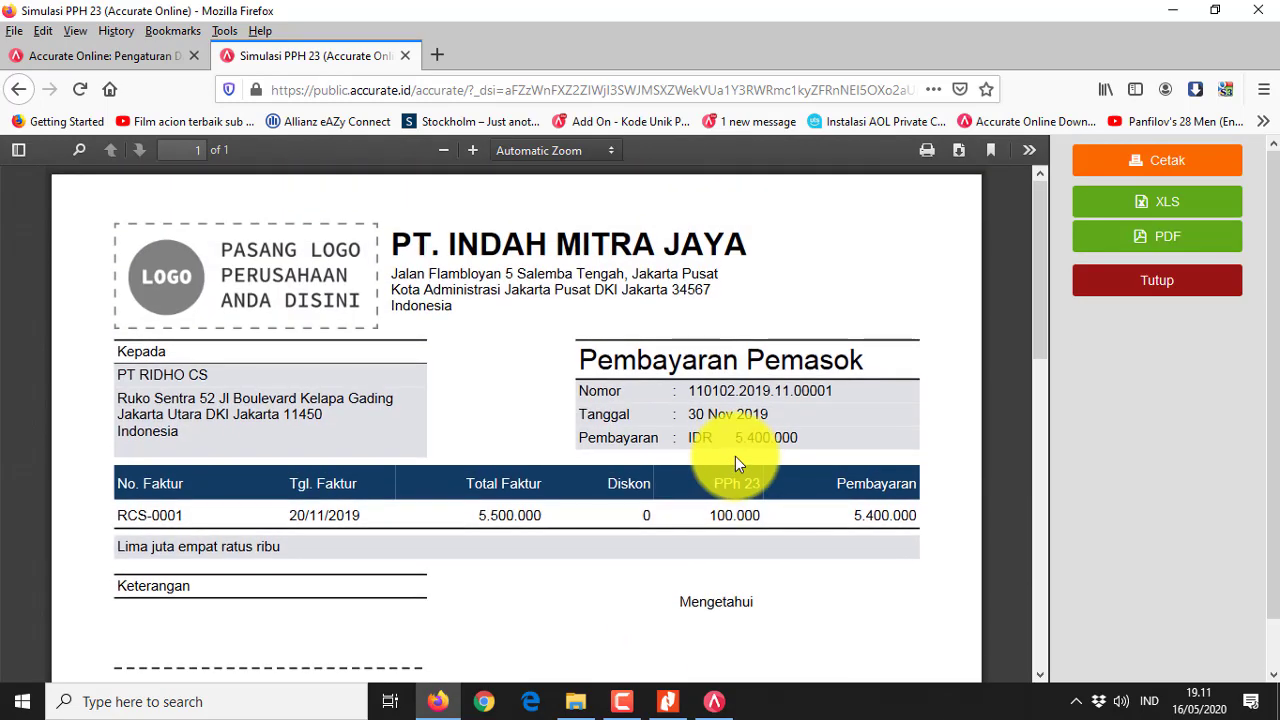
click(1140, 284)
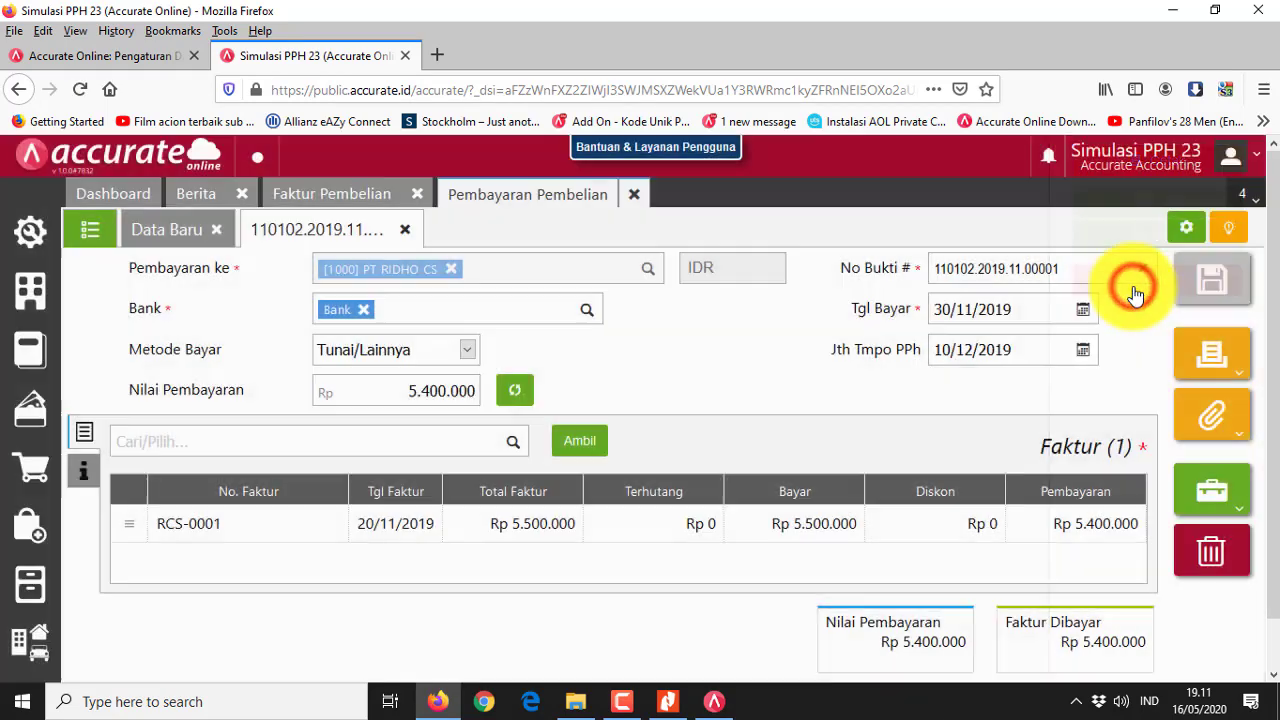
- Preview the payment with the Bukti Potong PPh23 design, examine the slip's number, Jasa Lain line and withholder section, and close it
click(1215, 365)
click(1147, 405)
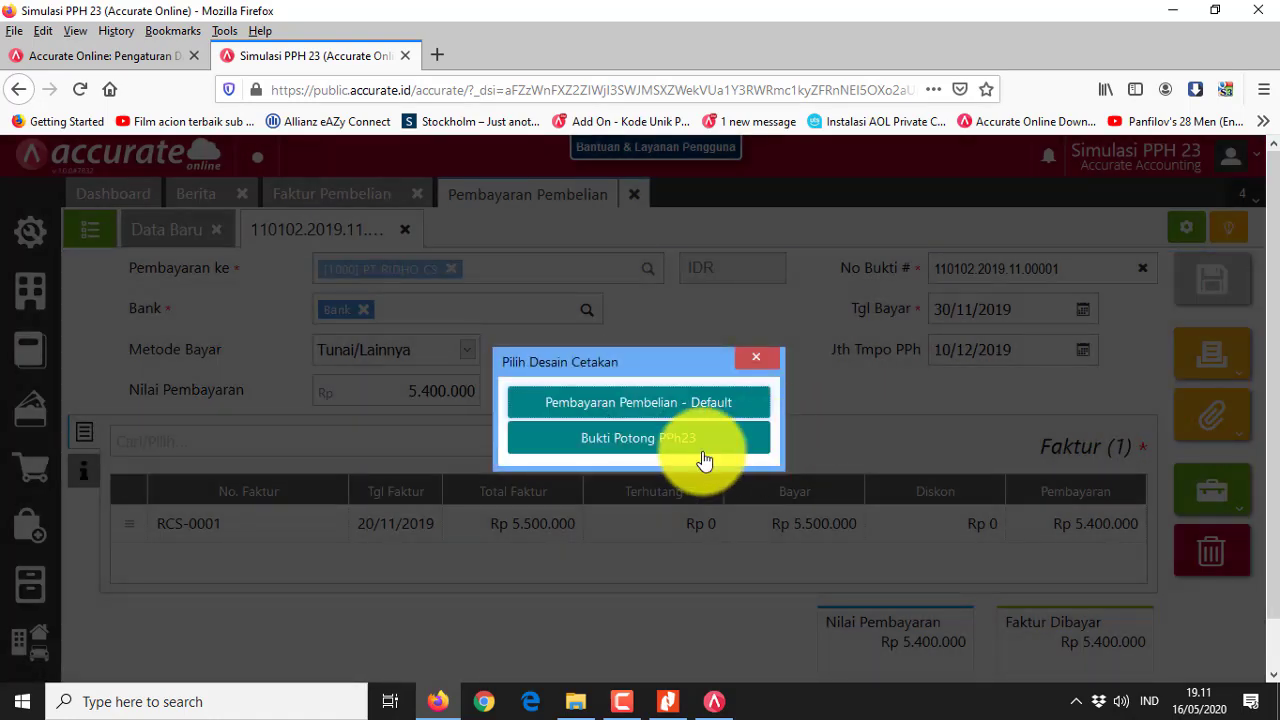
click(700, 450)
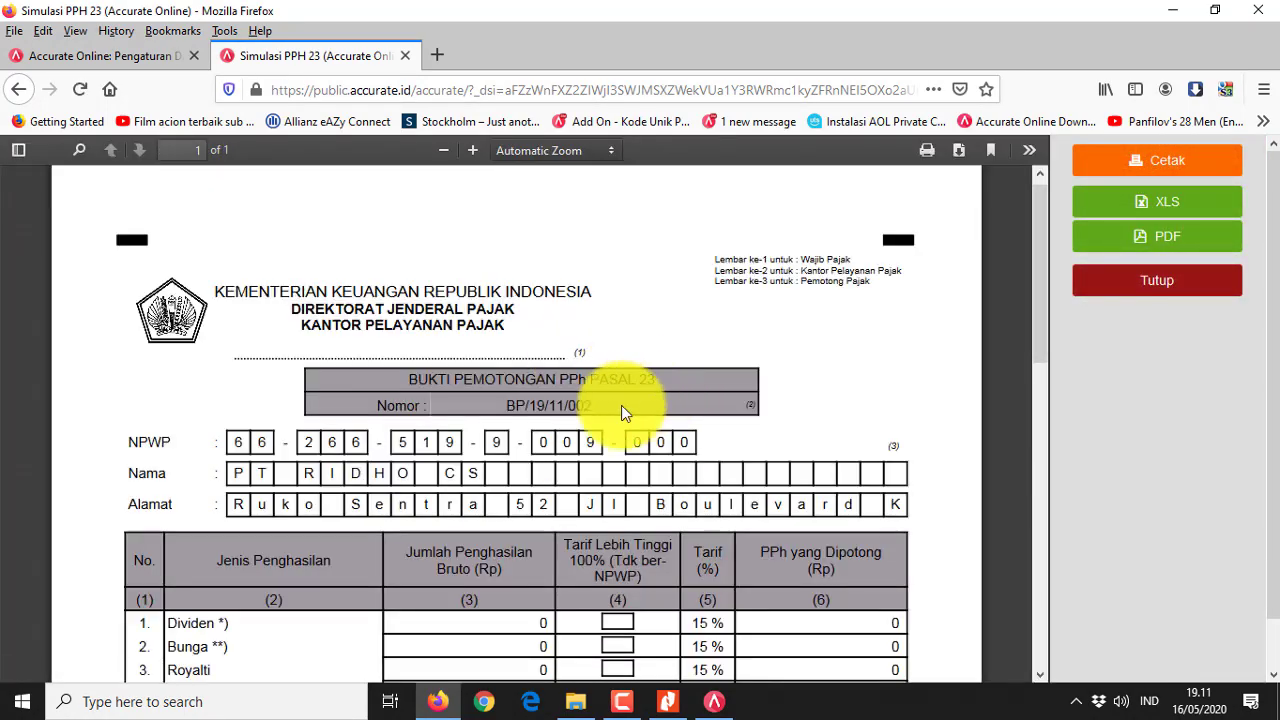
drag(512, 407, 627, 411)
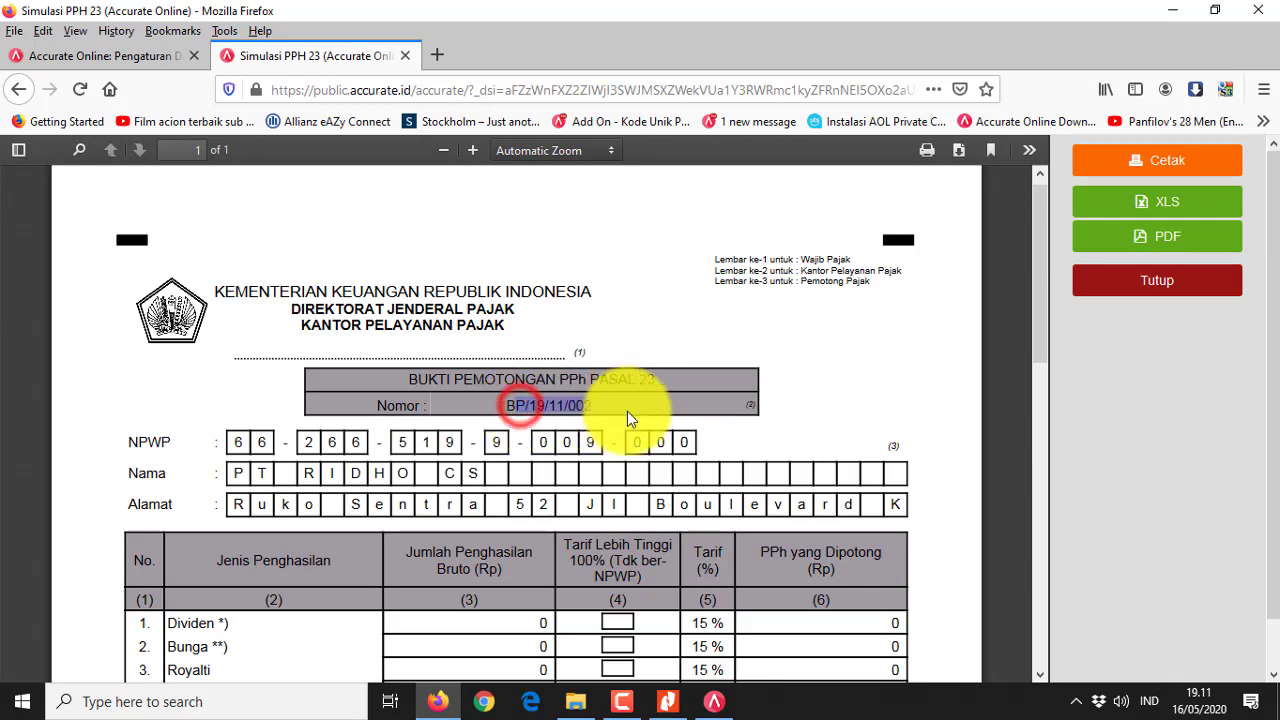
click(675, 405)
scroll(678, 413, down, 3)
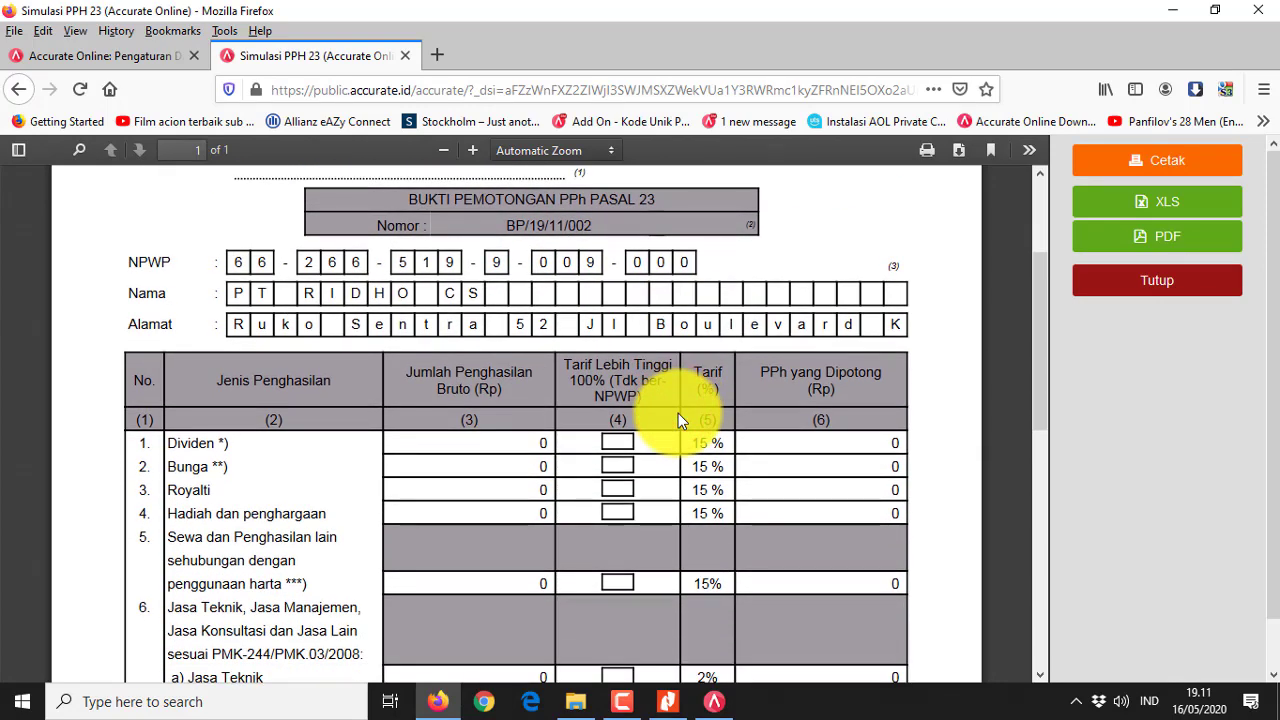
scroll(678, 413, down, 6)
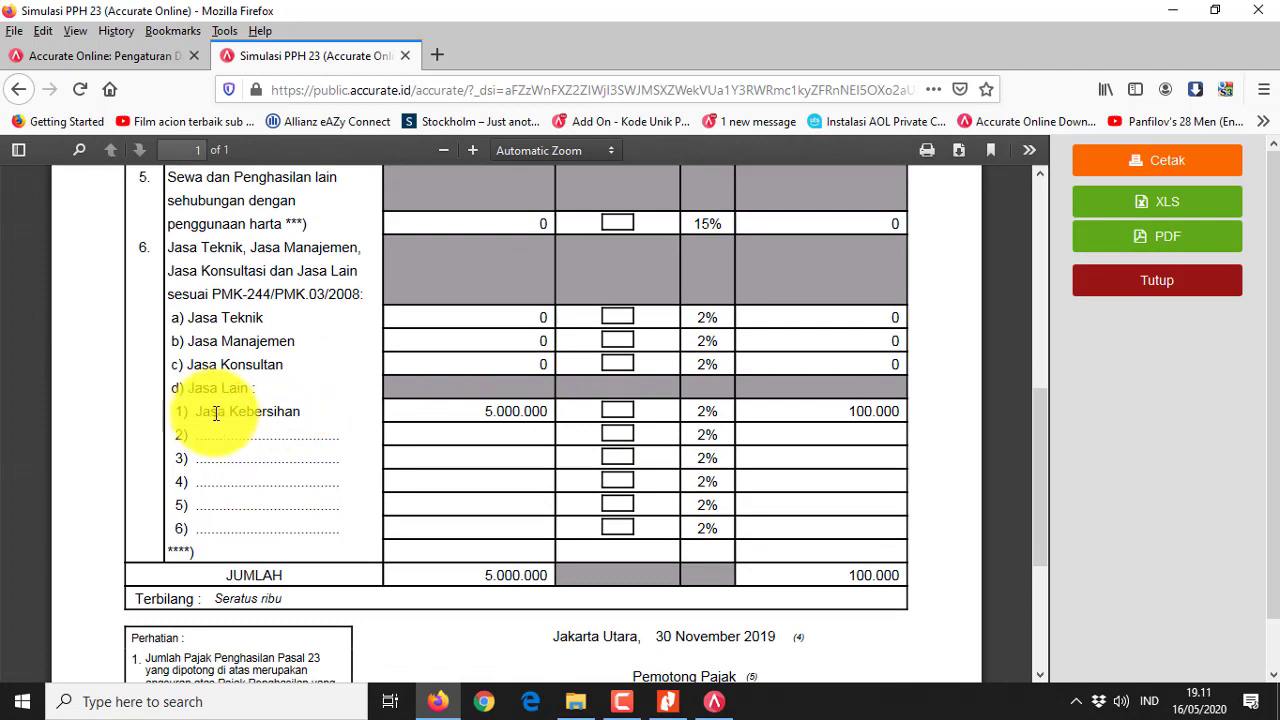
drag(206, 411, 420, 423)
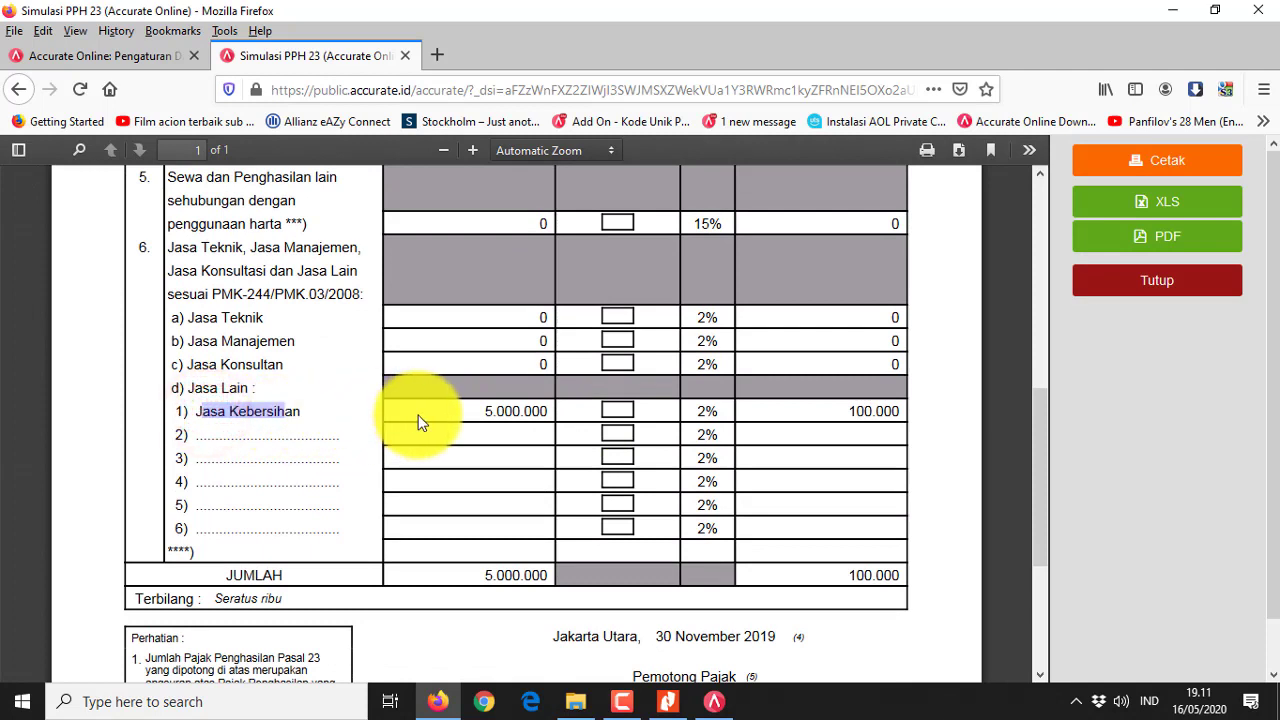
click(437, 415)
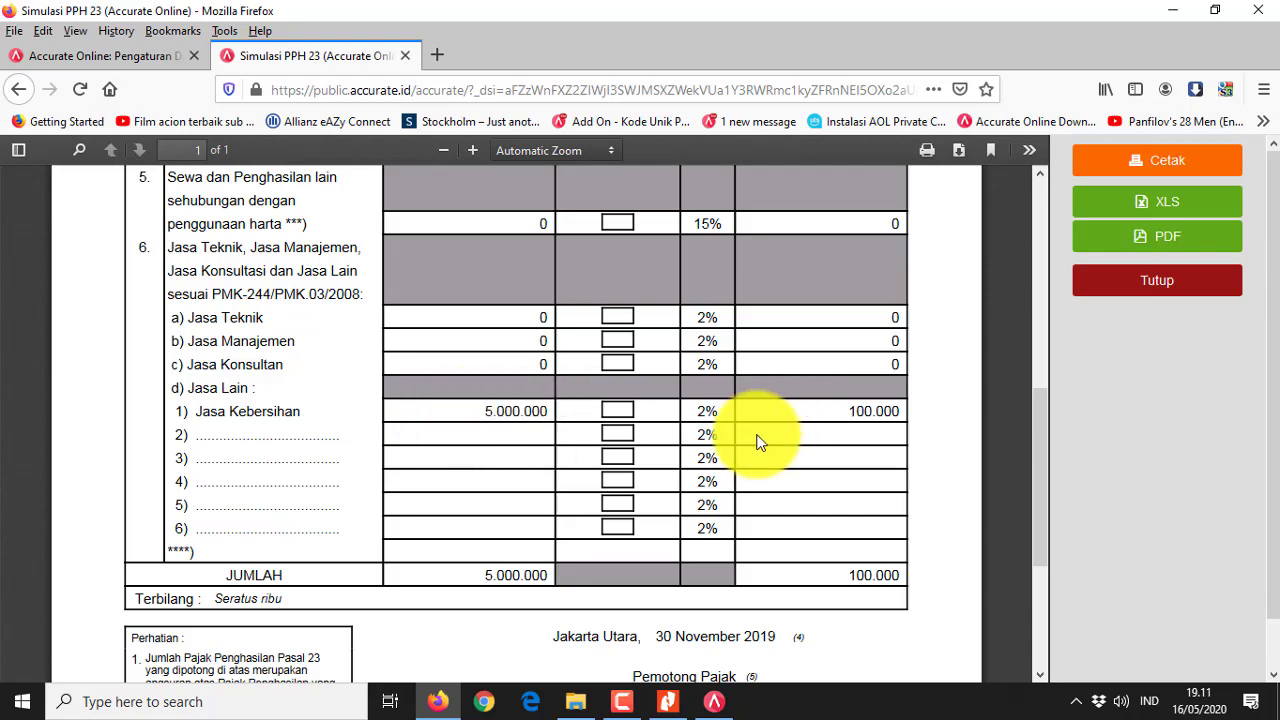
scroll(757, 434, down, 4)
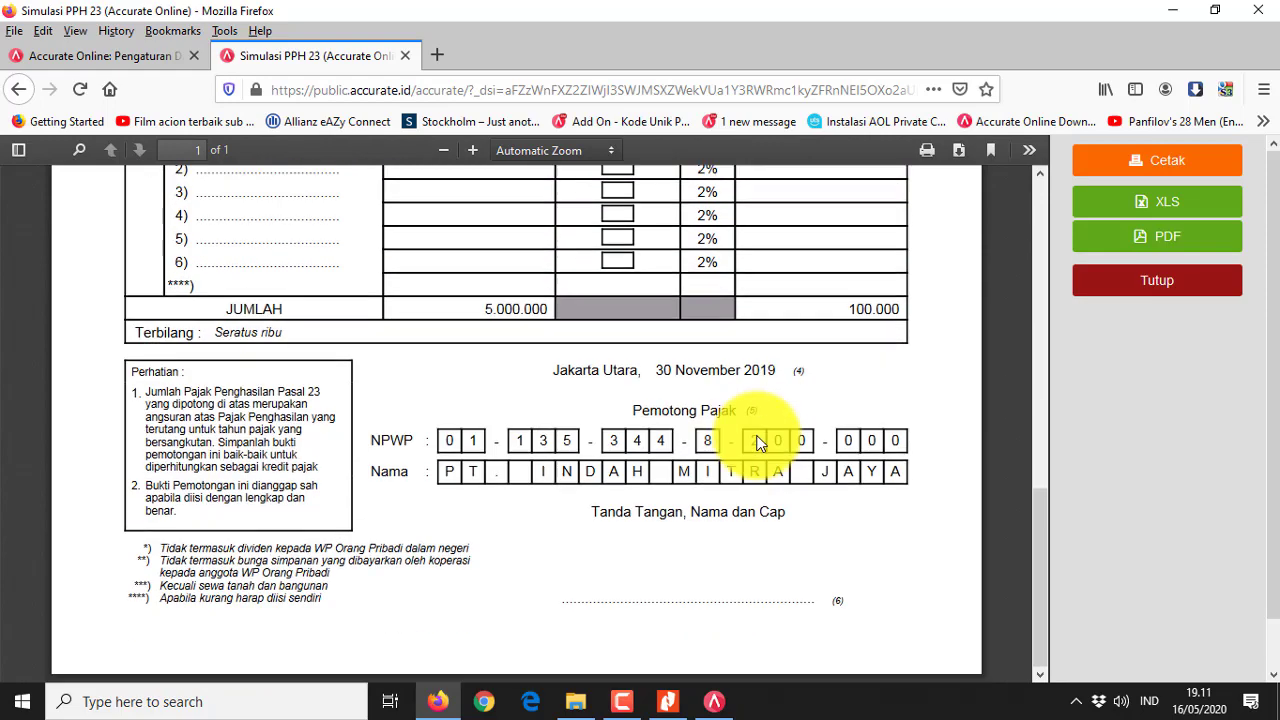
click(1124, 277)
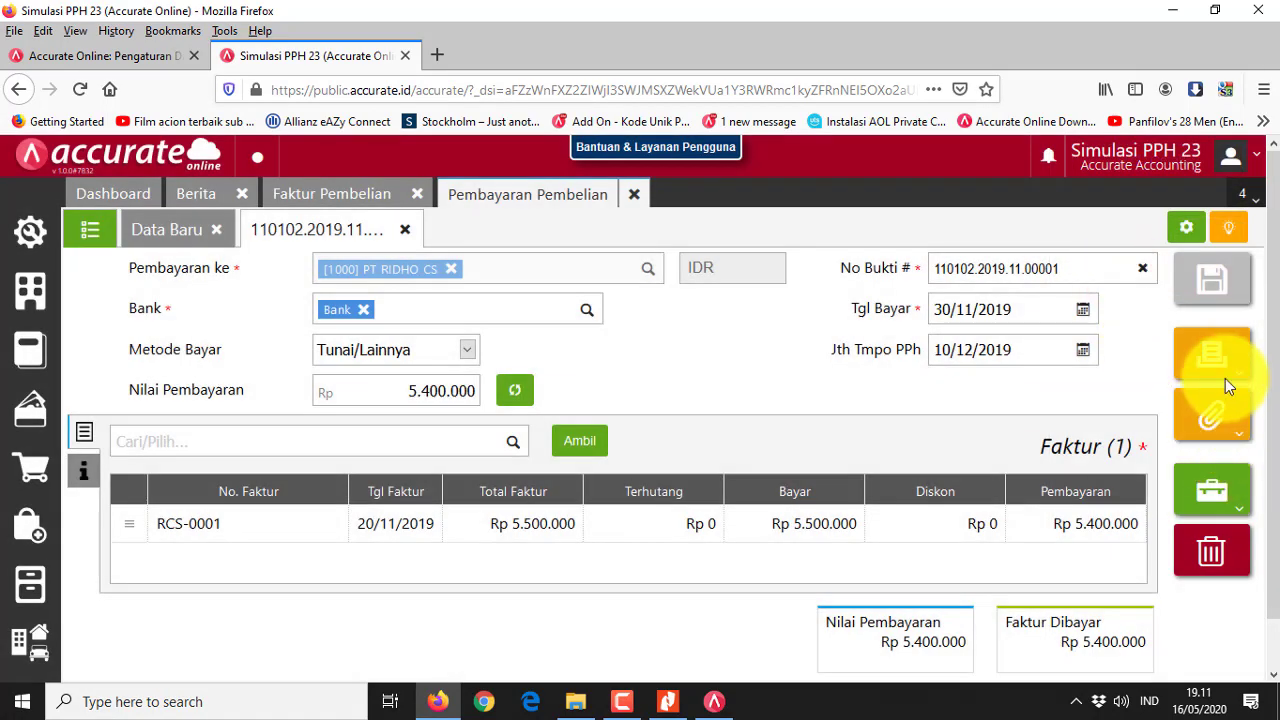
- View the Rincian Jurnal of the PT RIDHO CS payment and close it
click(1225, 490)
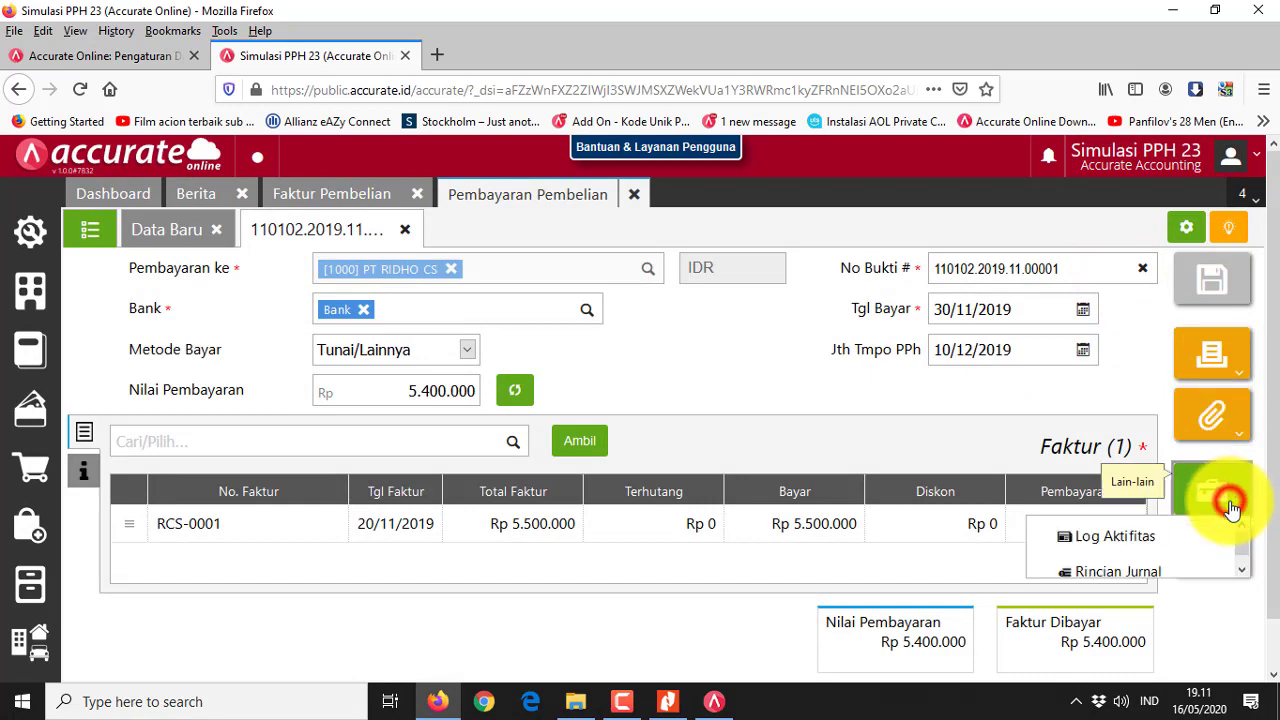
click(1158, 572)
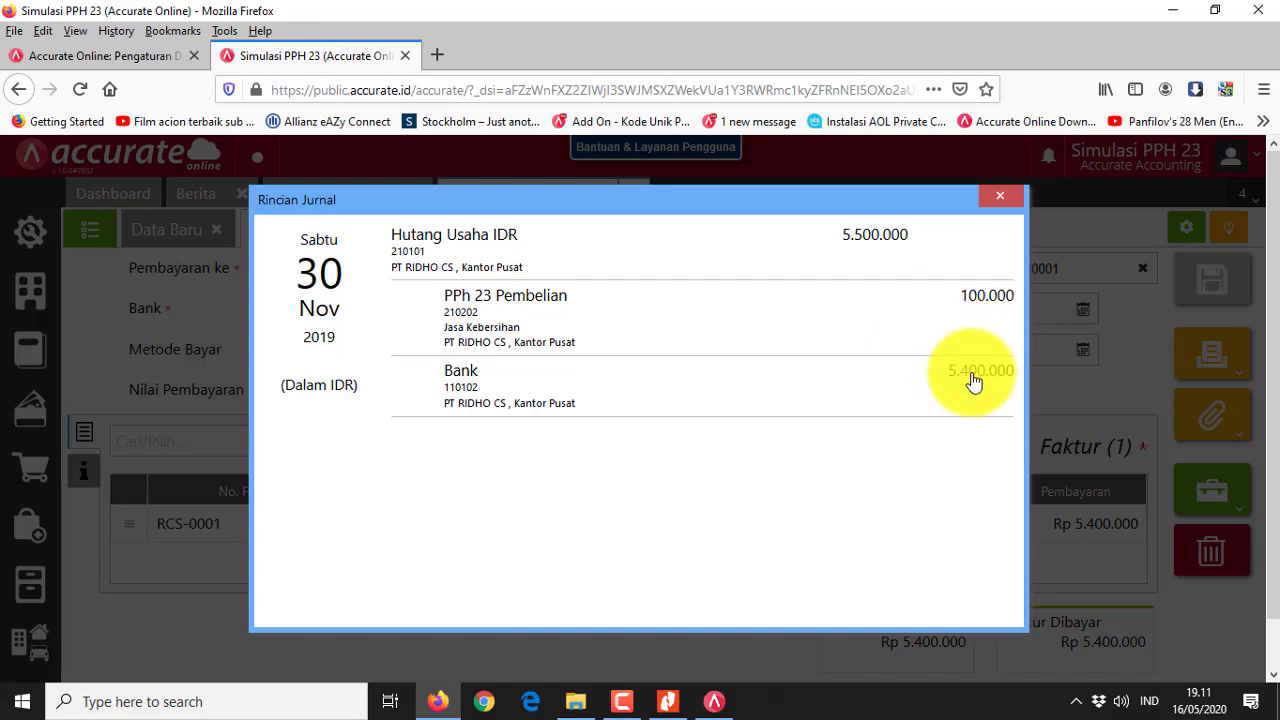
click(1001, 195)
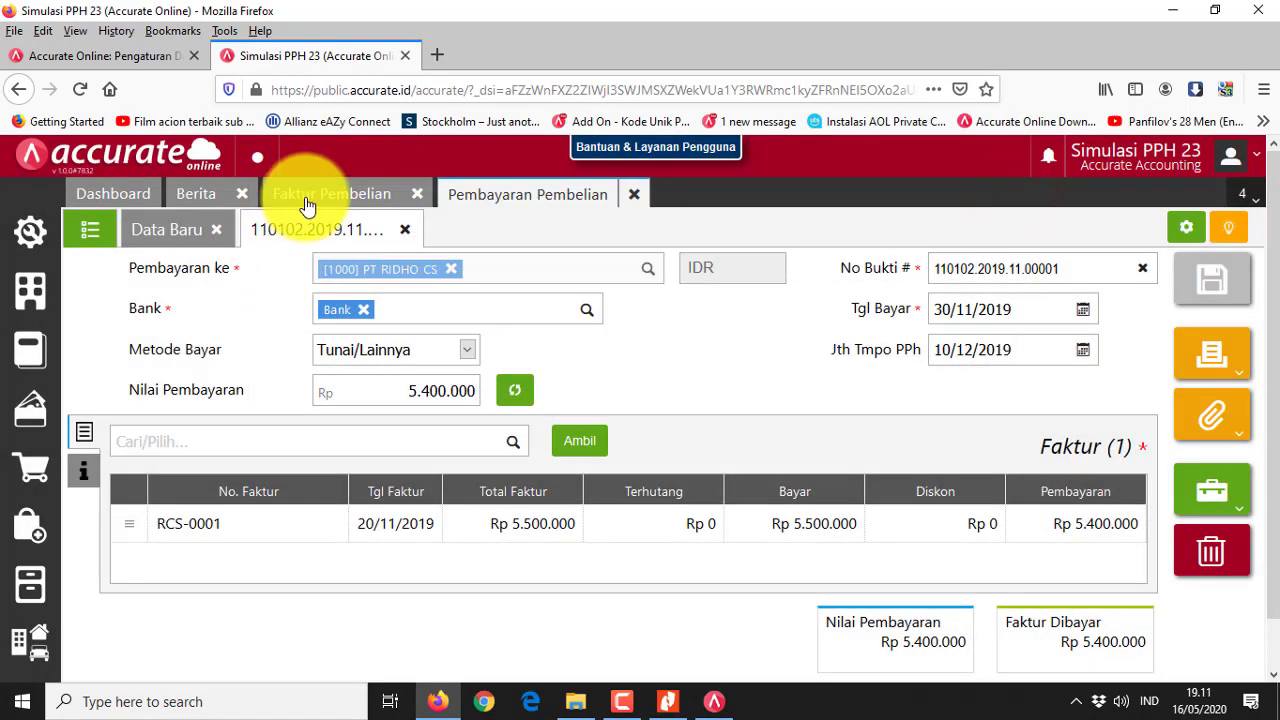
- Open the EO SEINDY payment made from Kas Kecil to review it and return to the payment list
click(90, 229)
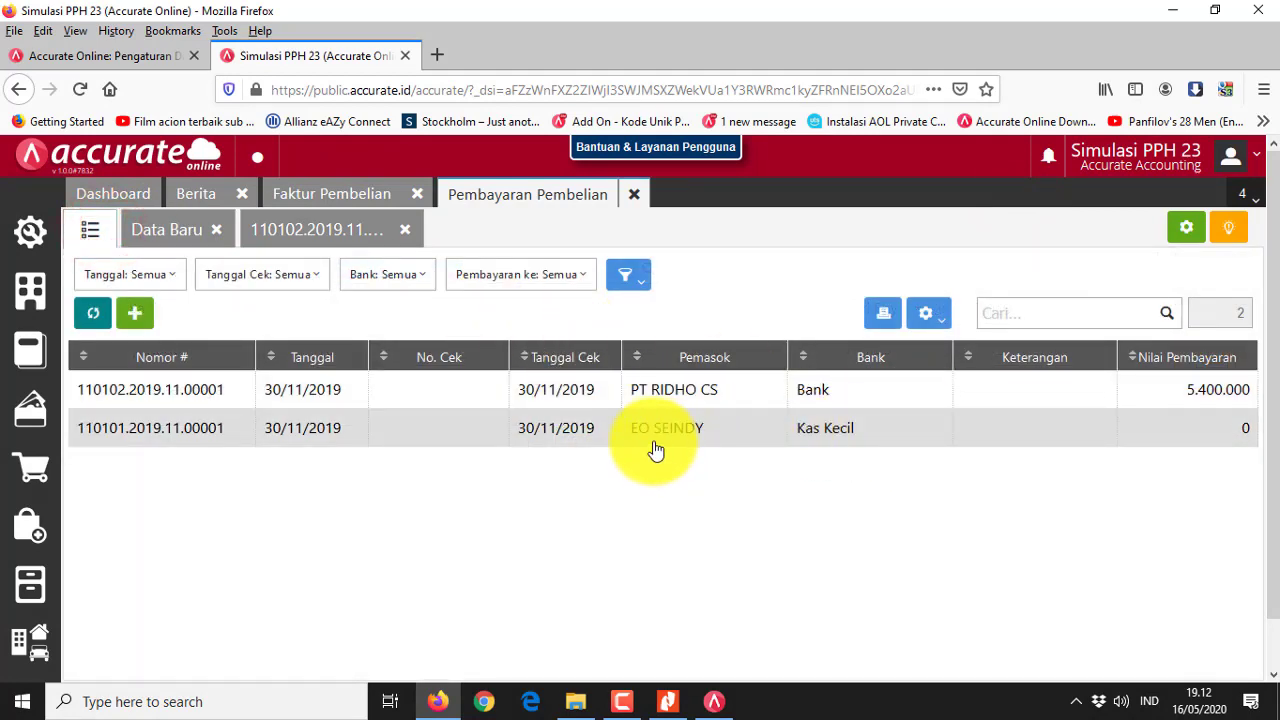
click(1118, 440)
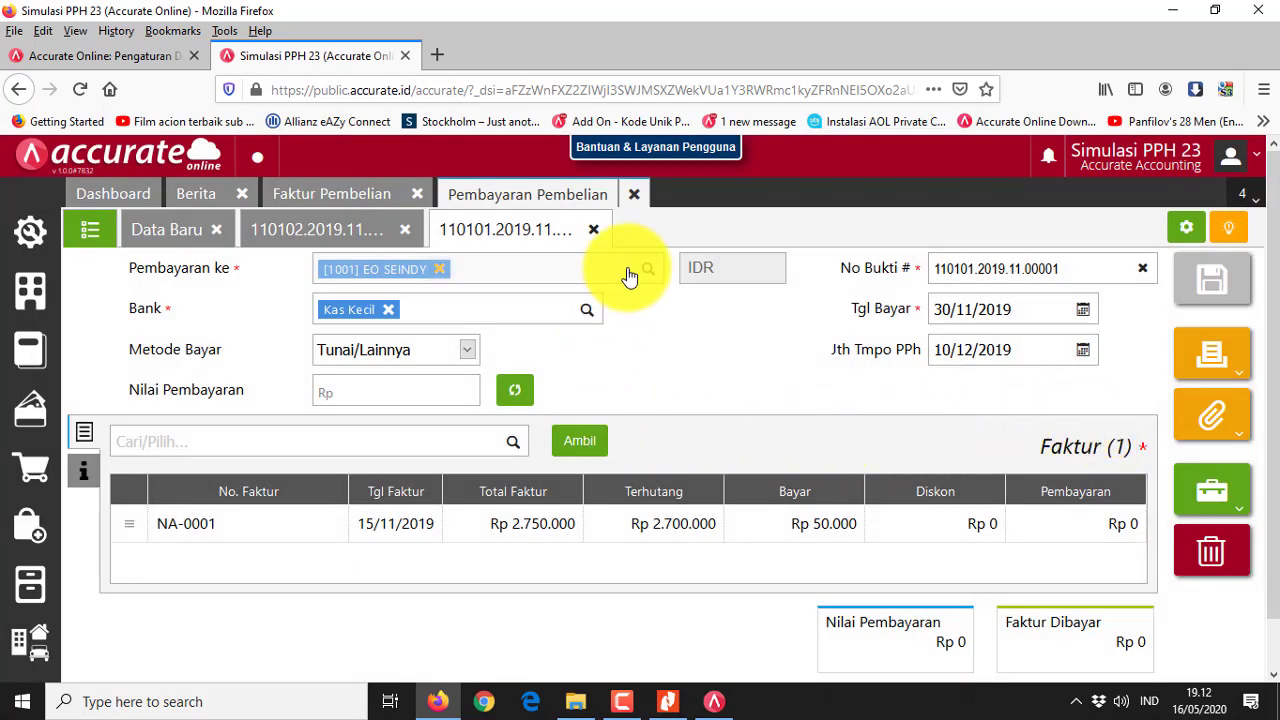
click(88, 230)
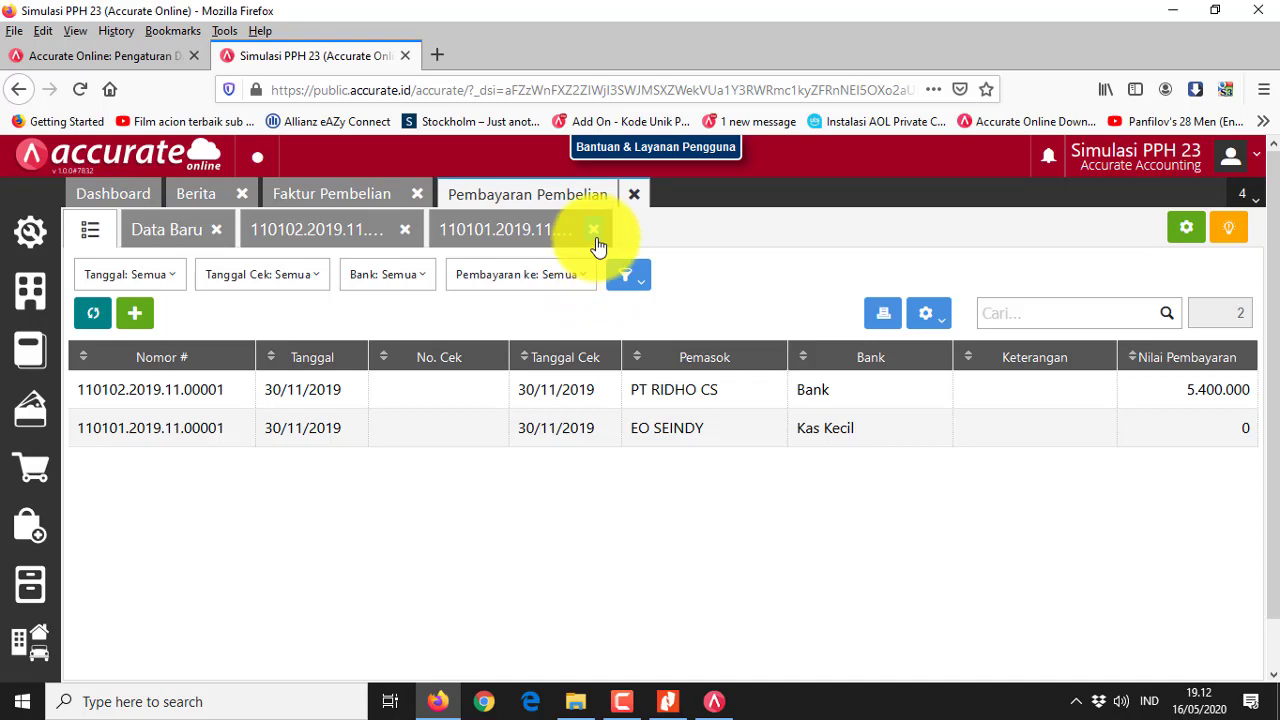
- Close both saved payment records in Pembayaran Pembelian, leaving the blank Data Baru form open
click(30, 528)
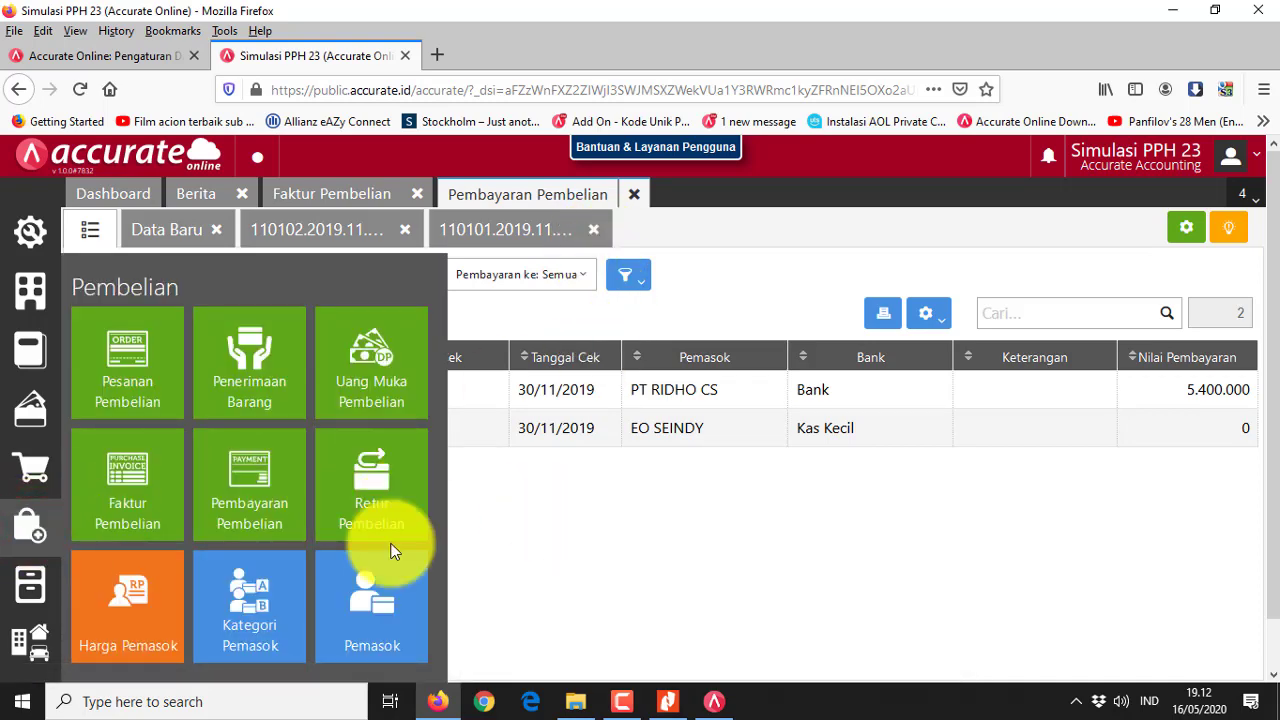
click(263, 517)
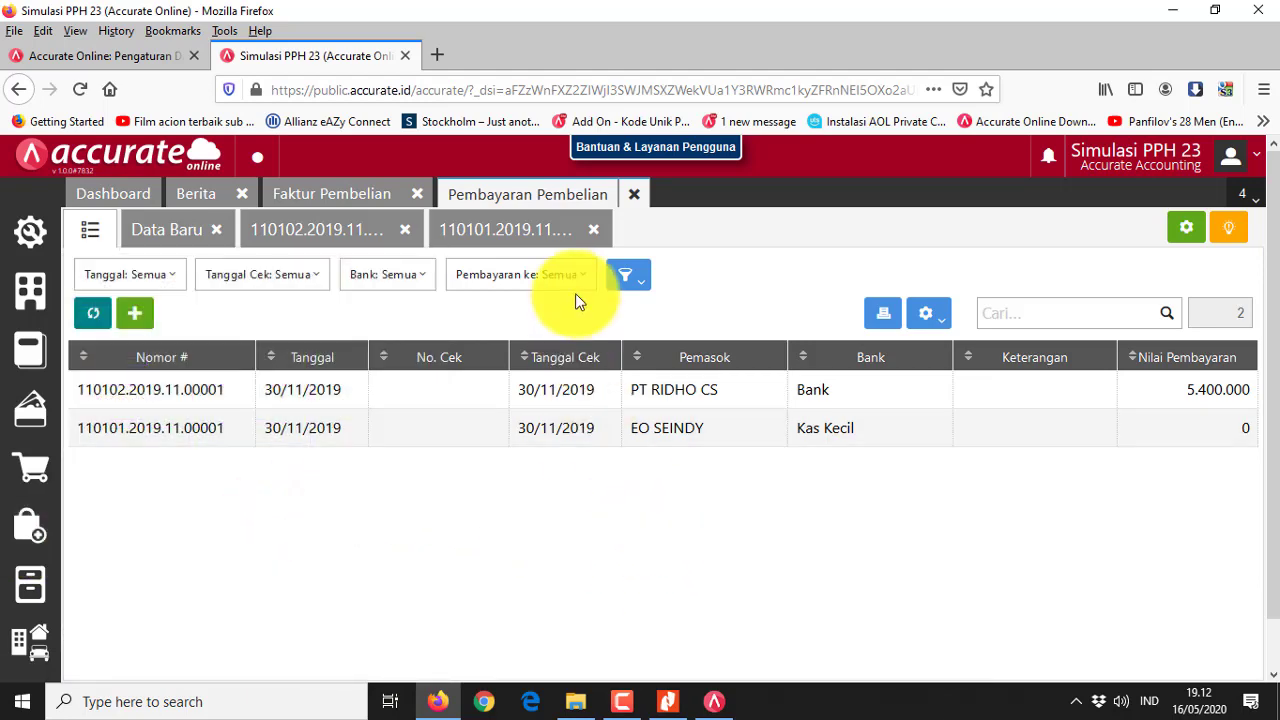
click(165, 232)
click(393, 231)
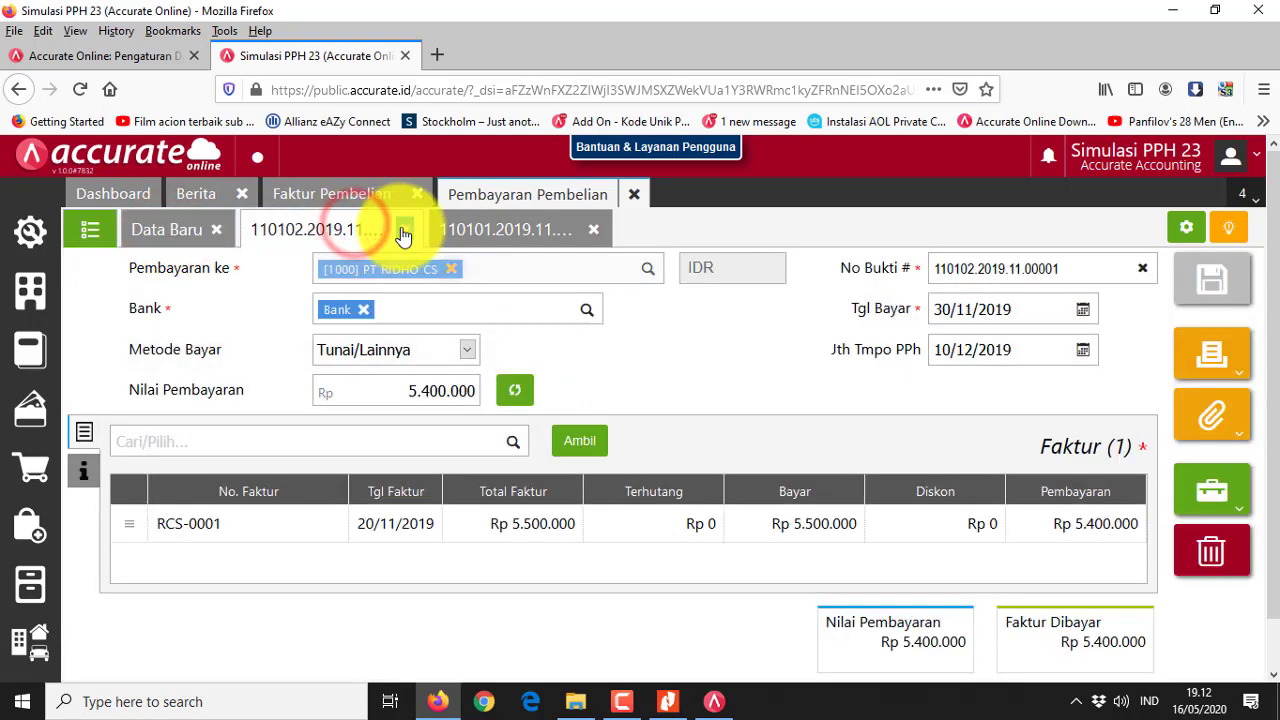
click(404, 230)
click(407, 232)
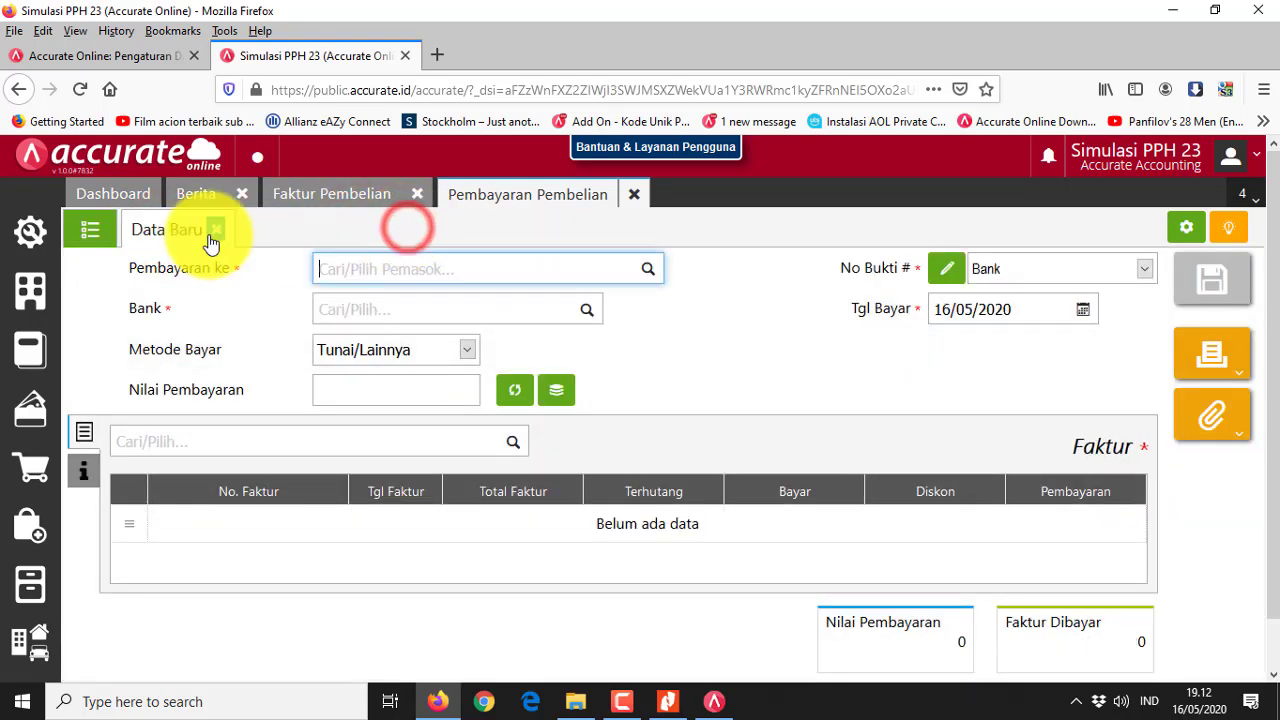
- Set up the new purchase payment for supplier EO SEINDY with payment date 30/12/2019 and Bank as the paying account
click(643, 270)
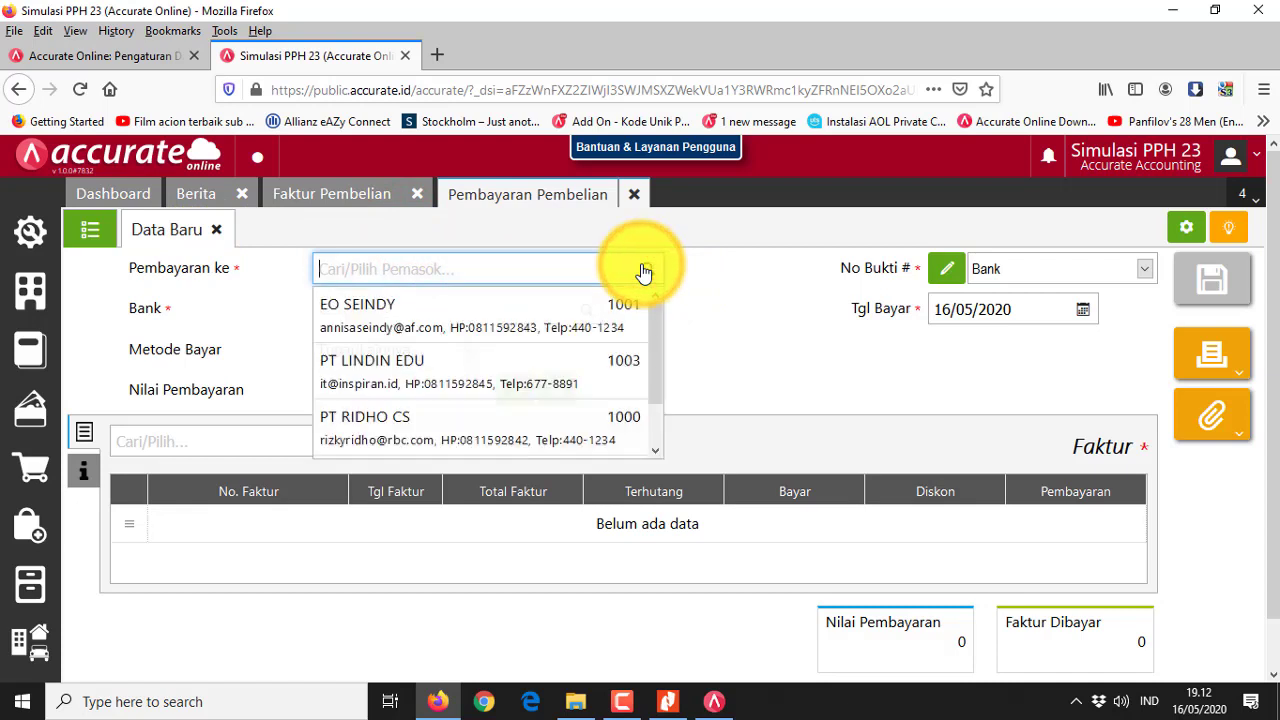
click(463, 318)
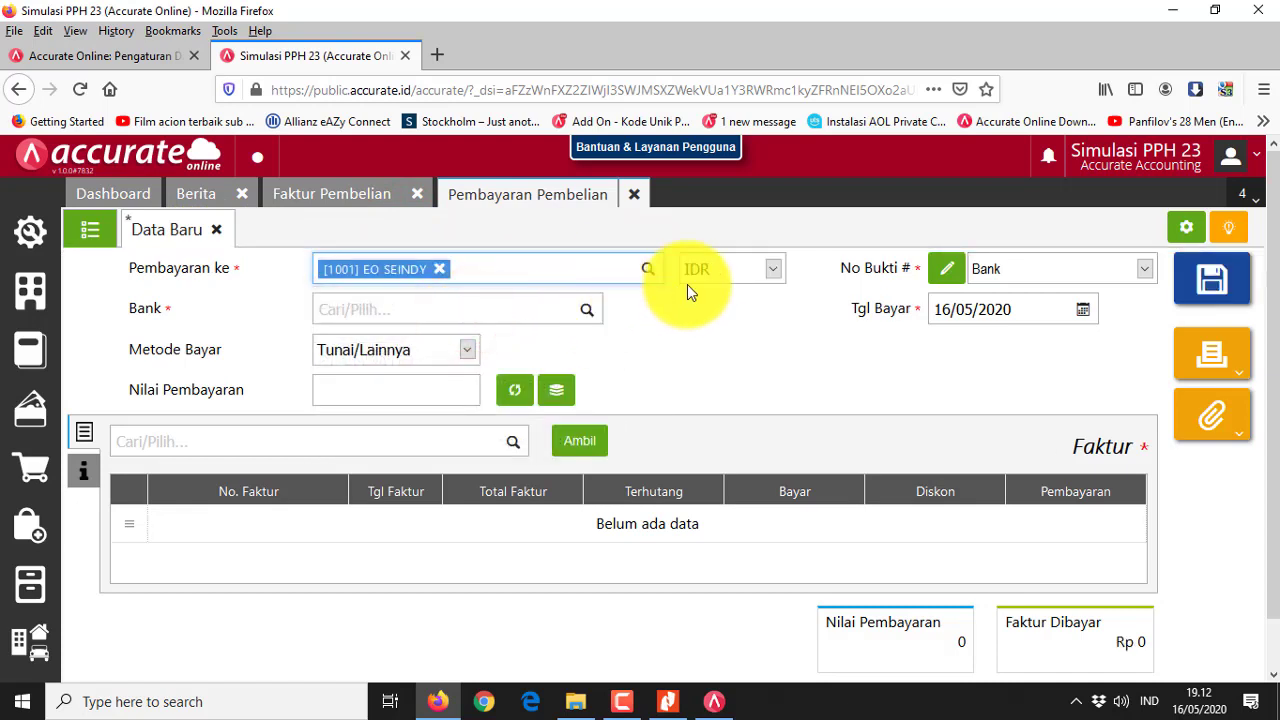
click(1043, 307)
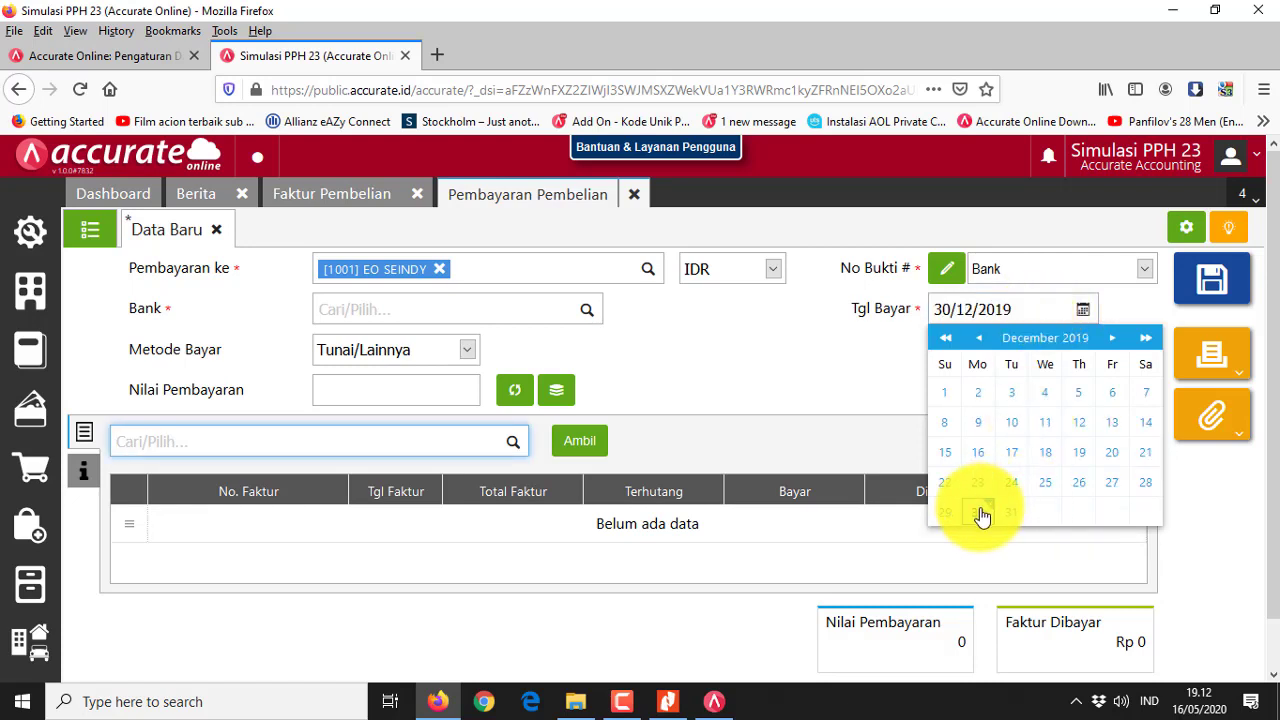
click(980, 510)
click(578, 308)
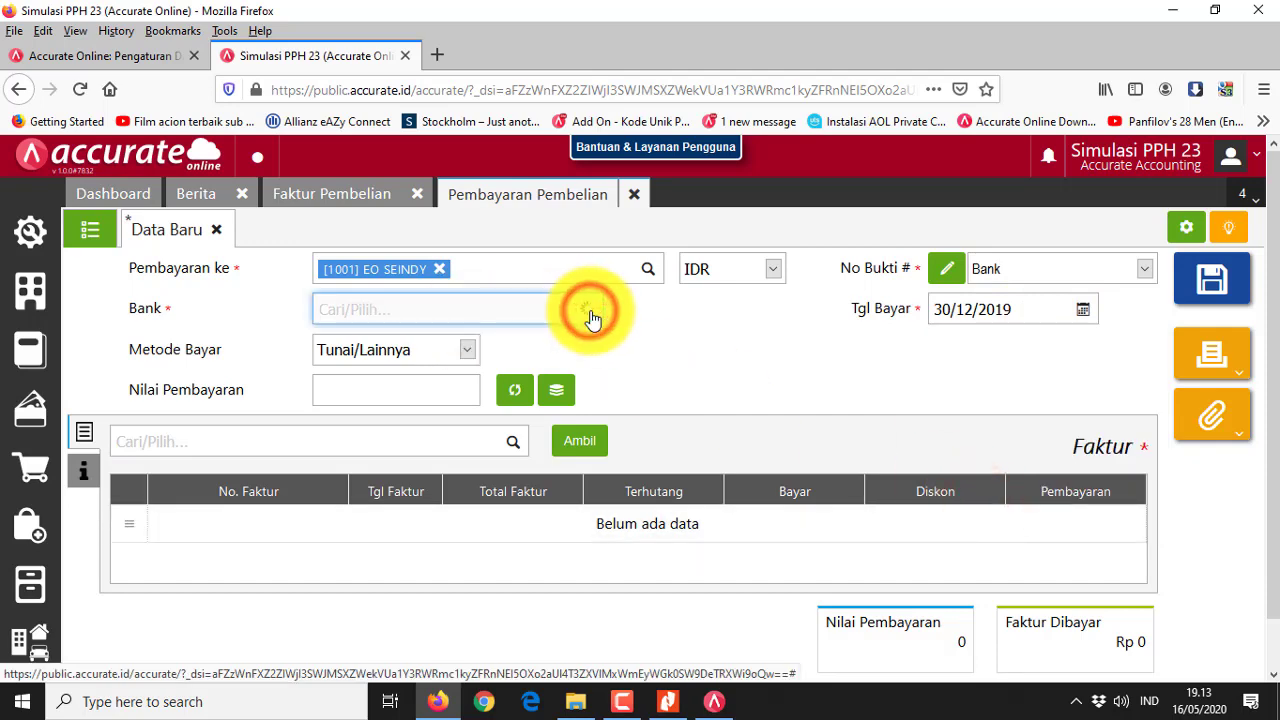
click(487, 415)
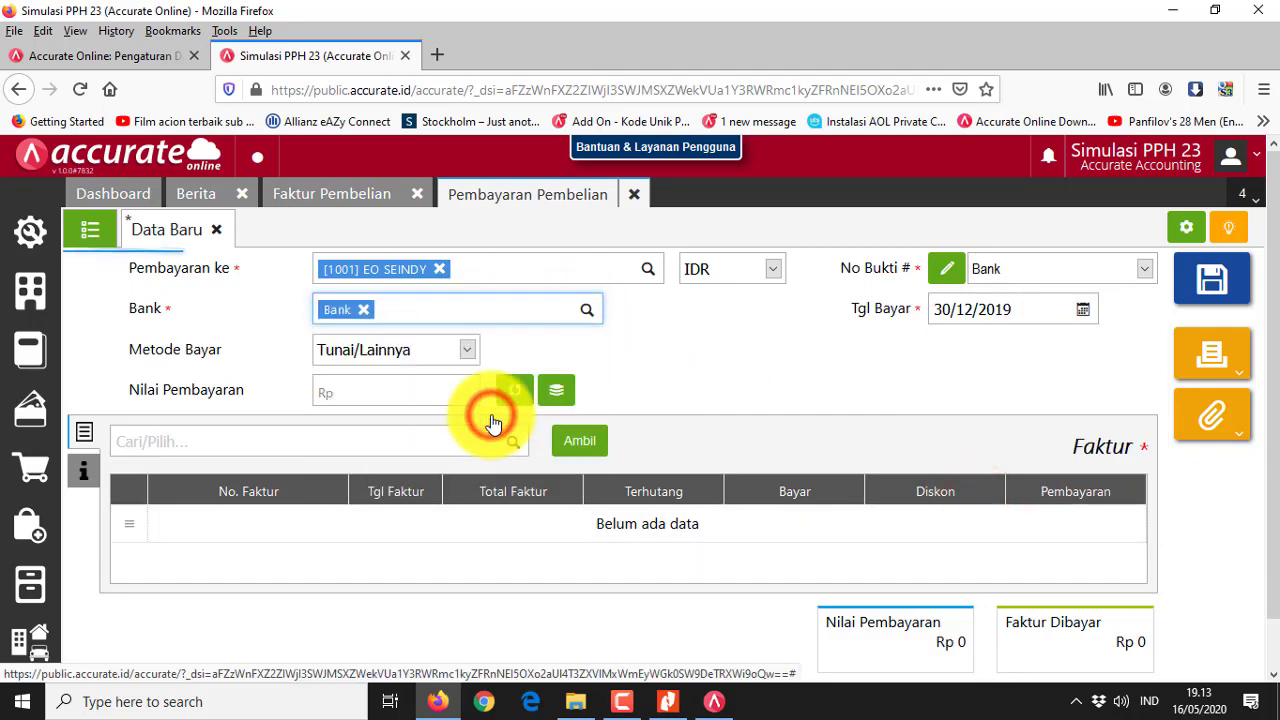
- Add EO SEINDY's unpaid invoice dated 15/11/2019, check its payment details, and fill the payment value with the calculated Rp 2.700.000
click(597, 452)
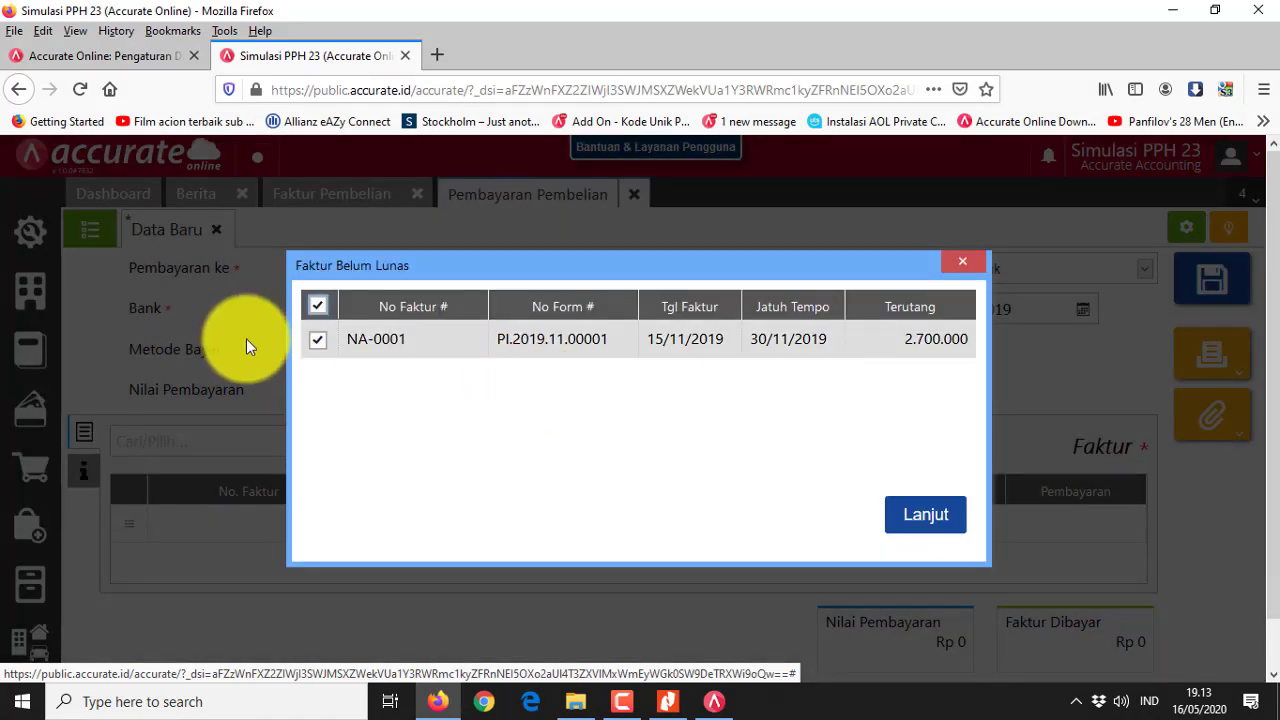
click(920, 522)
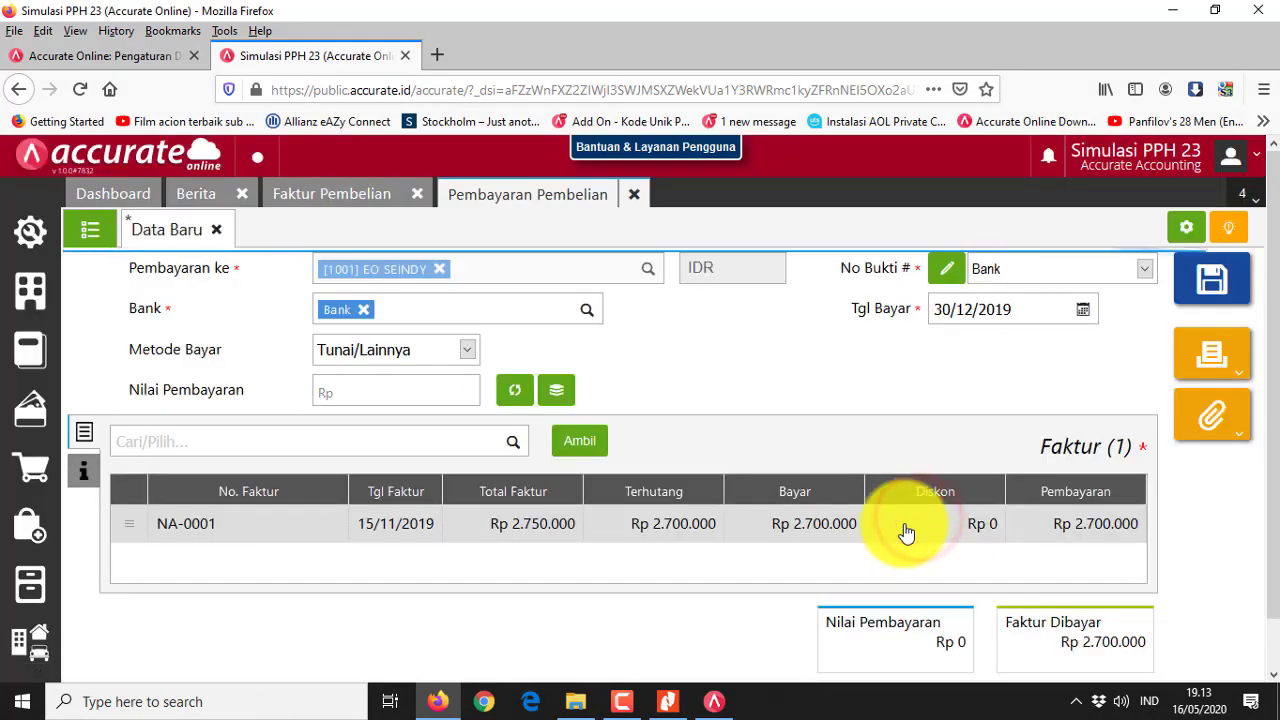
click(904, 524)
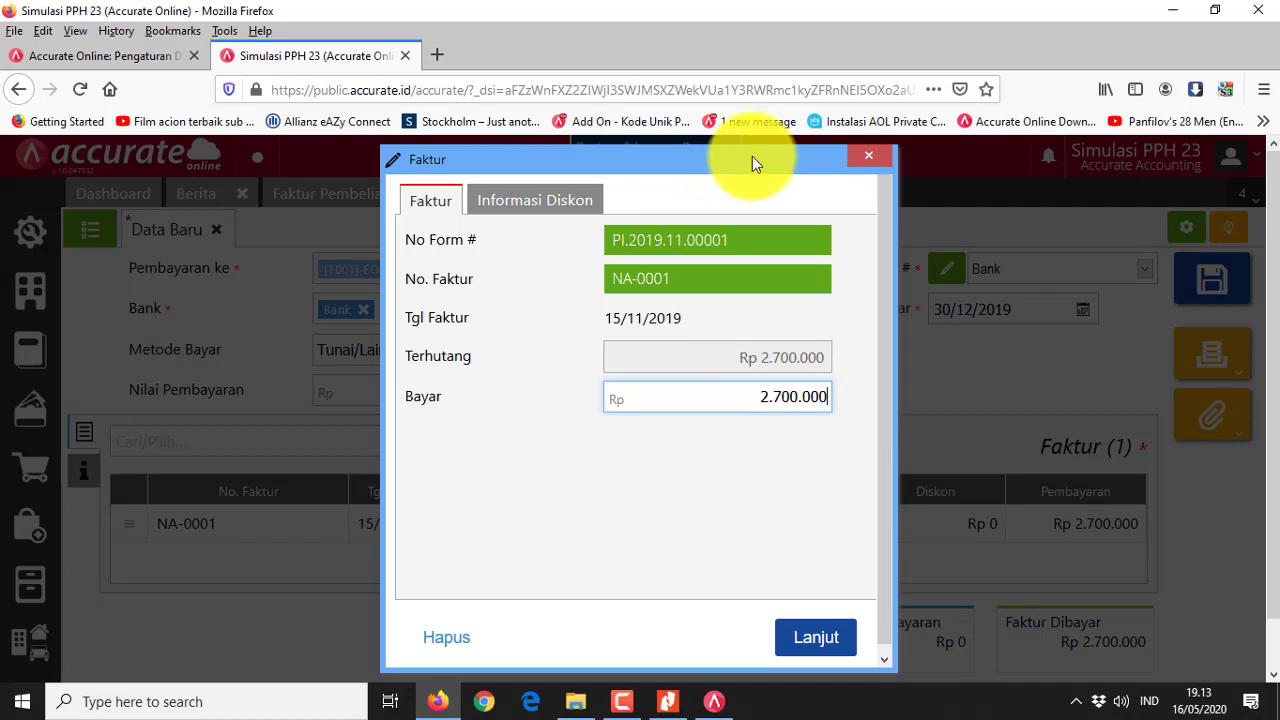
click(870, 157)
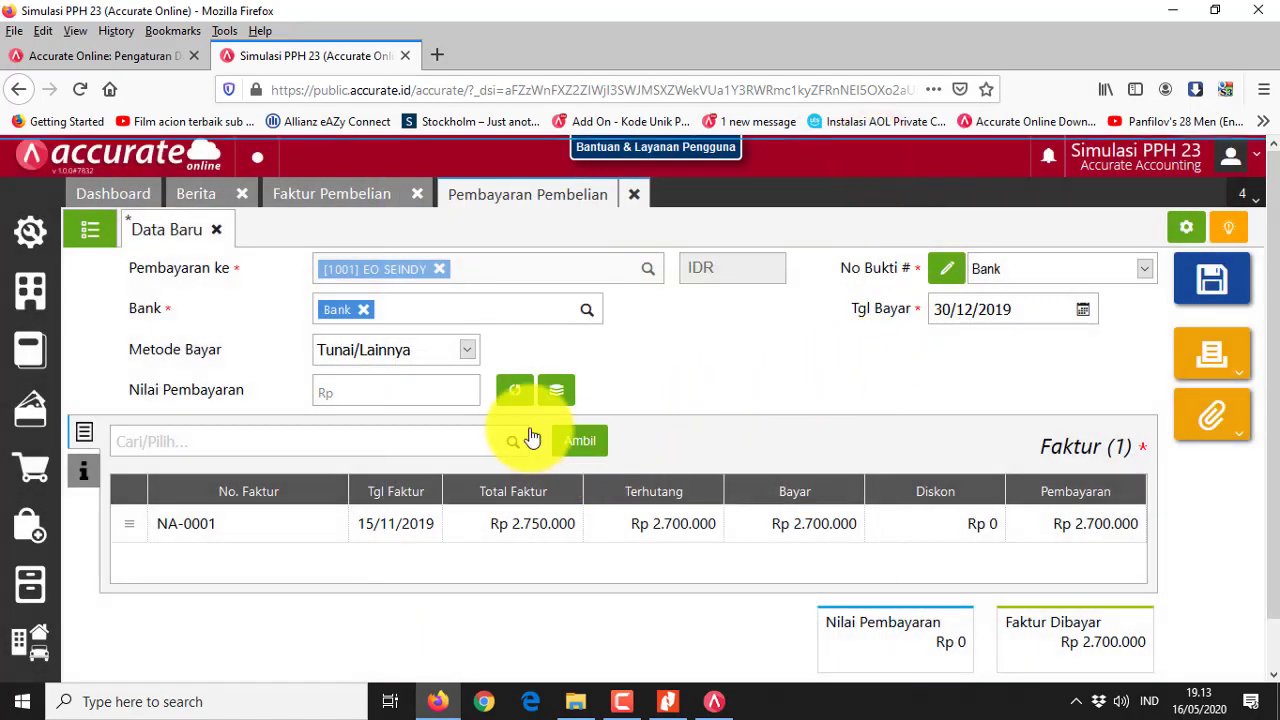
click(517, 393)
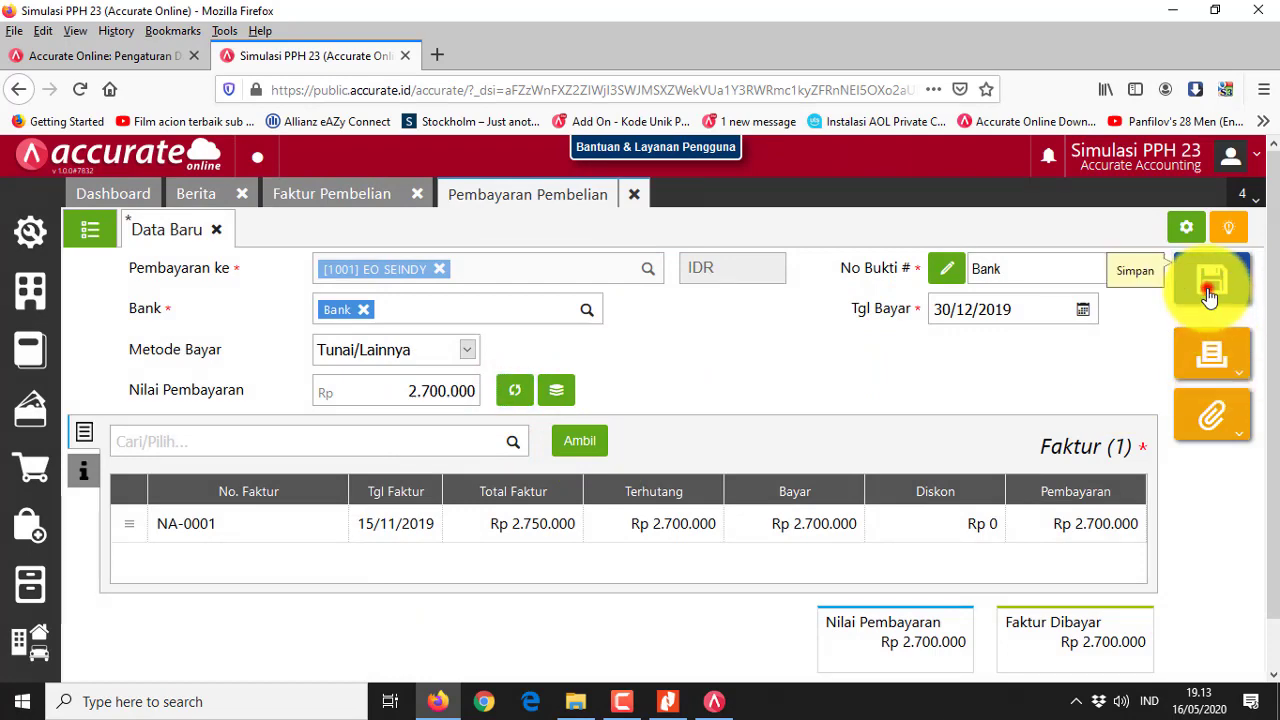
- Save the purchase payment and open the EO SEINDY record dated 30/12/2019 from the refreshed payment list
click(1210, 290)
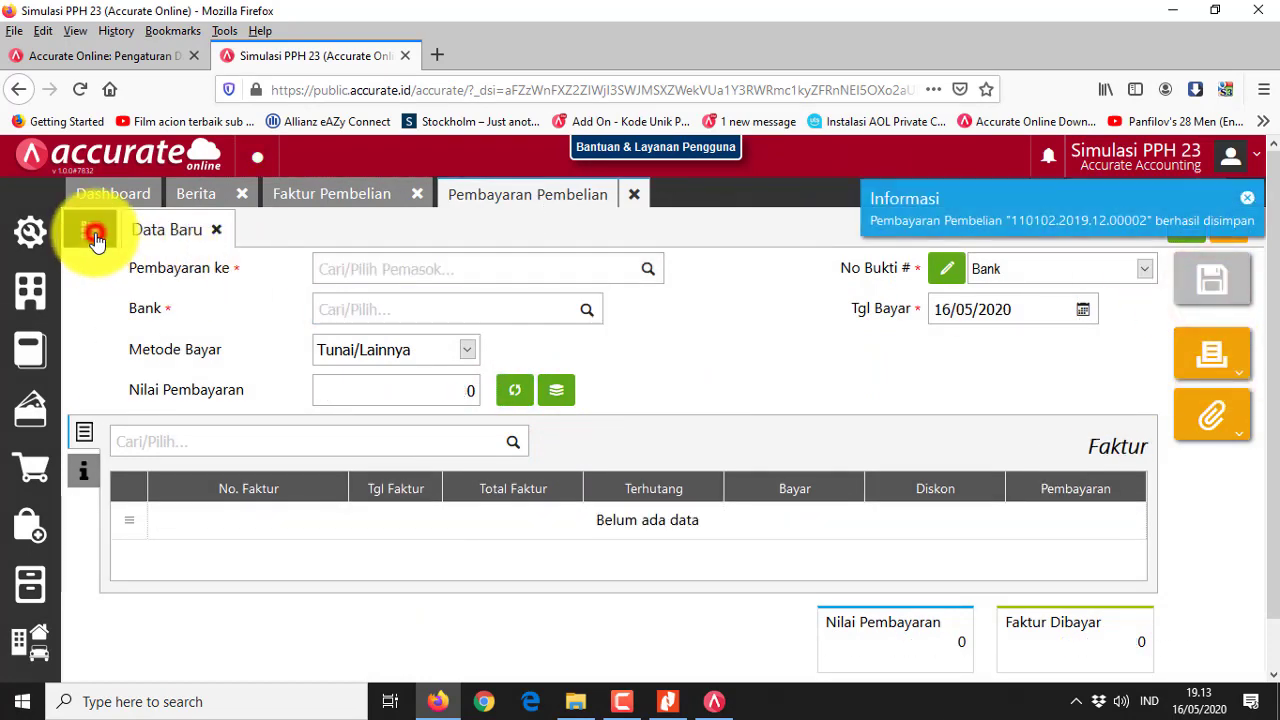
click(93, 233)
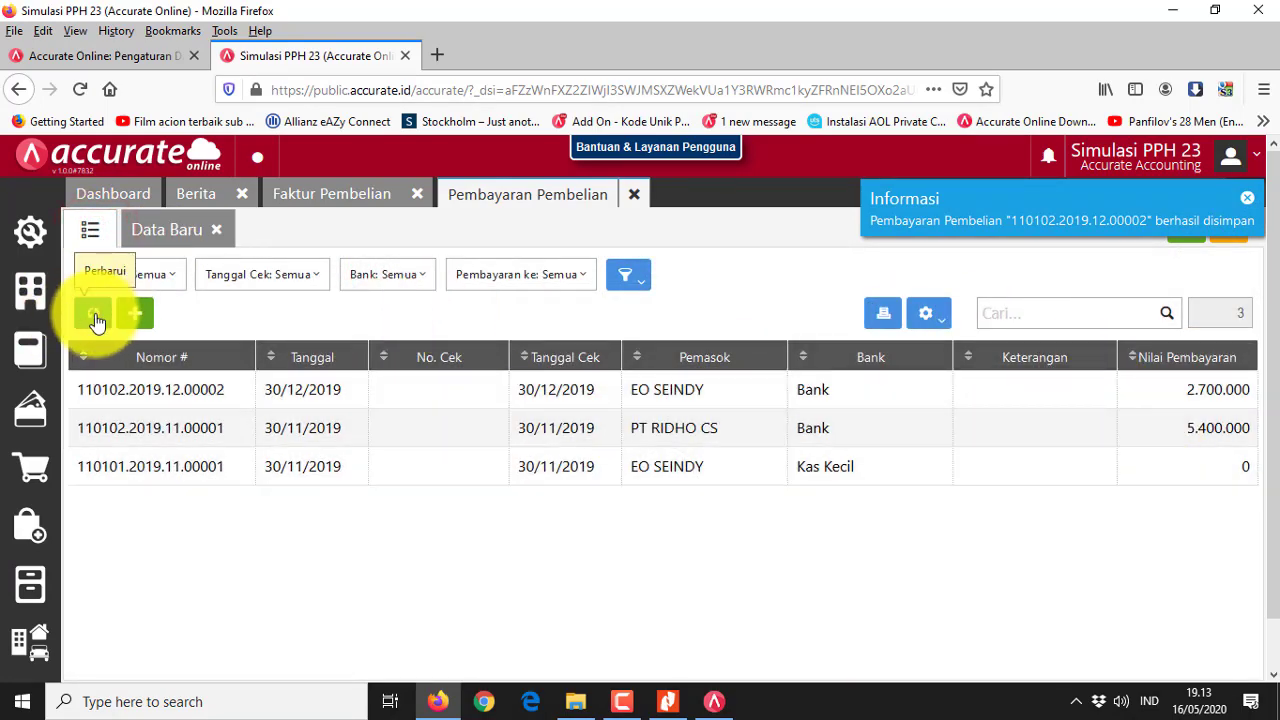
click(94, 316)
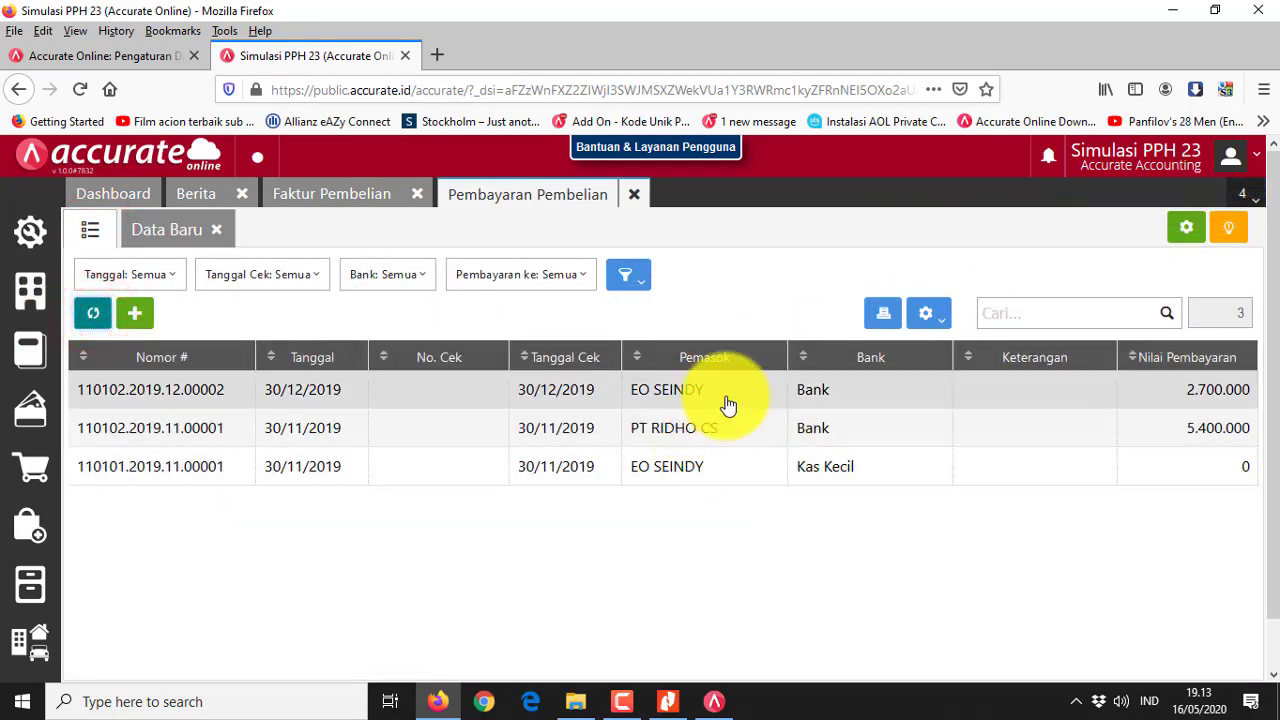
click(728, 402)
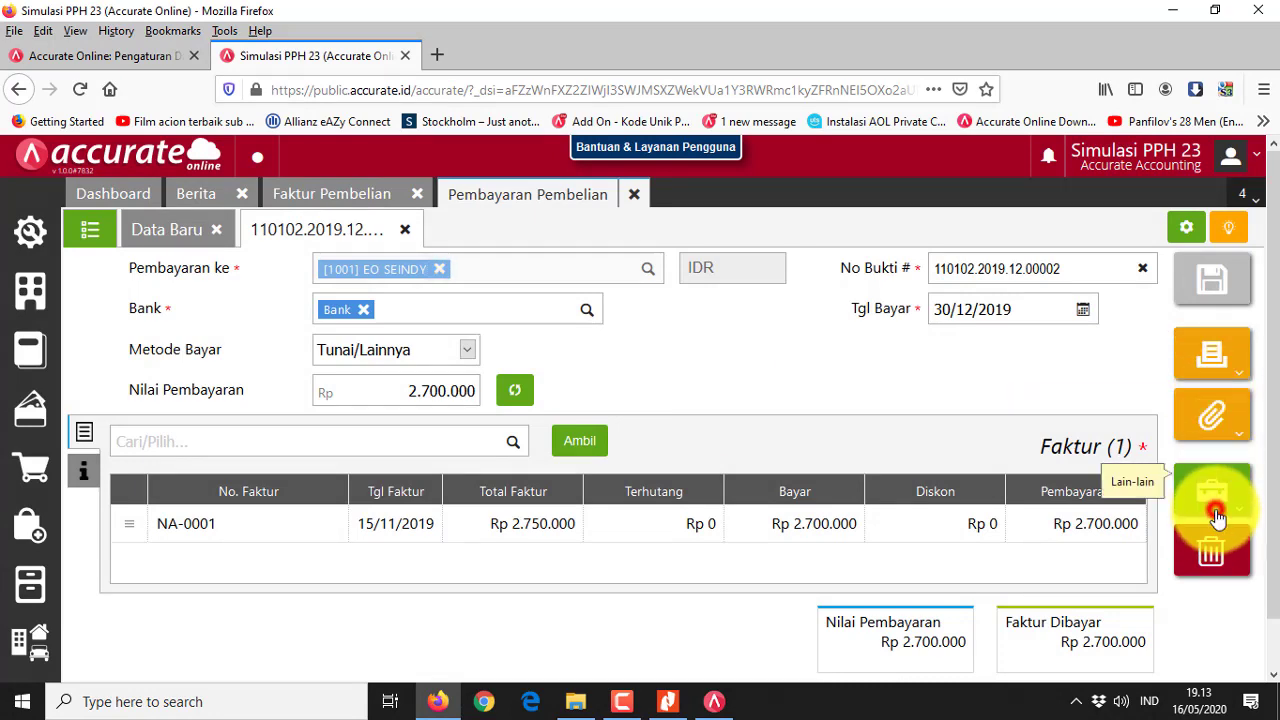
- Review the journal details of the EO SEINDY payment, and close the Pembayaran Pembelian and Faktur Pembelian modules
click(1213, 498)
scroll(1172, 556, down, 1)
click(1150, 527)
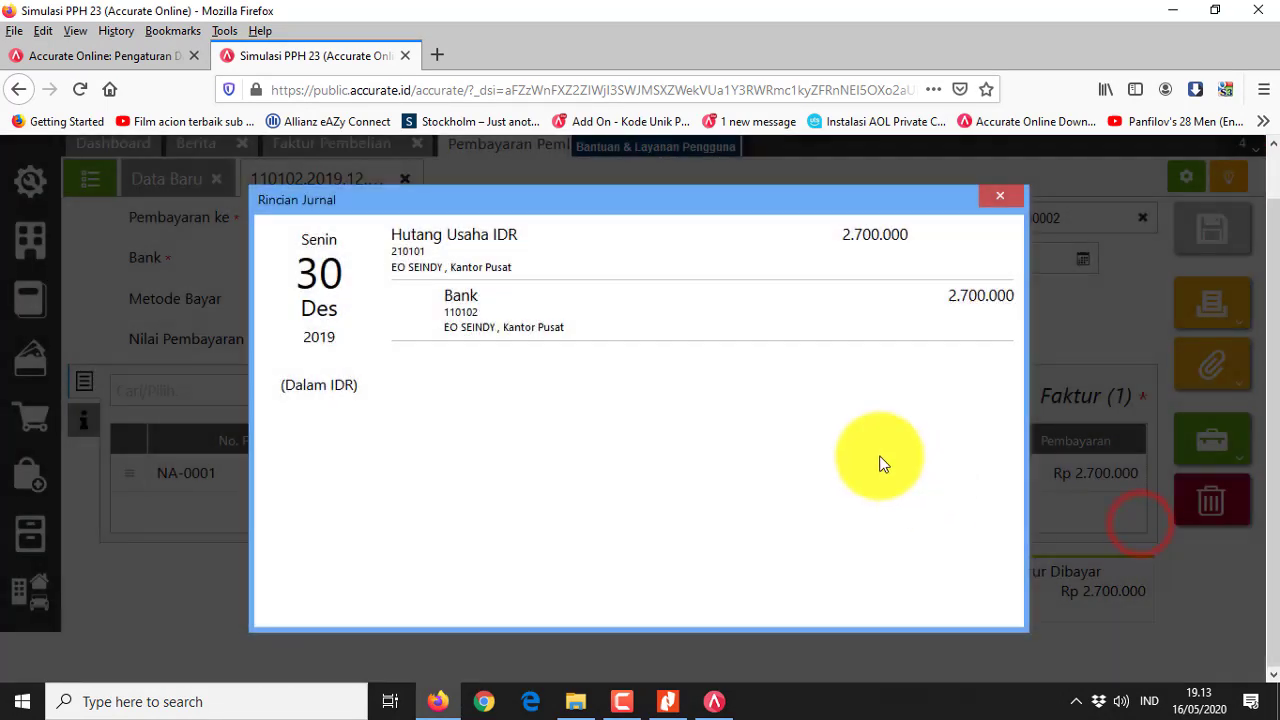
click(1008, 200)
click(622, 197)
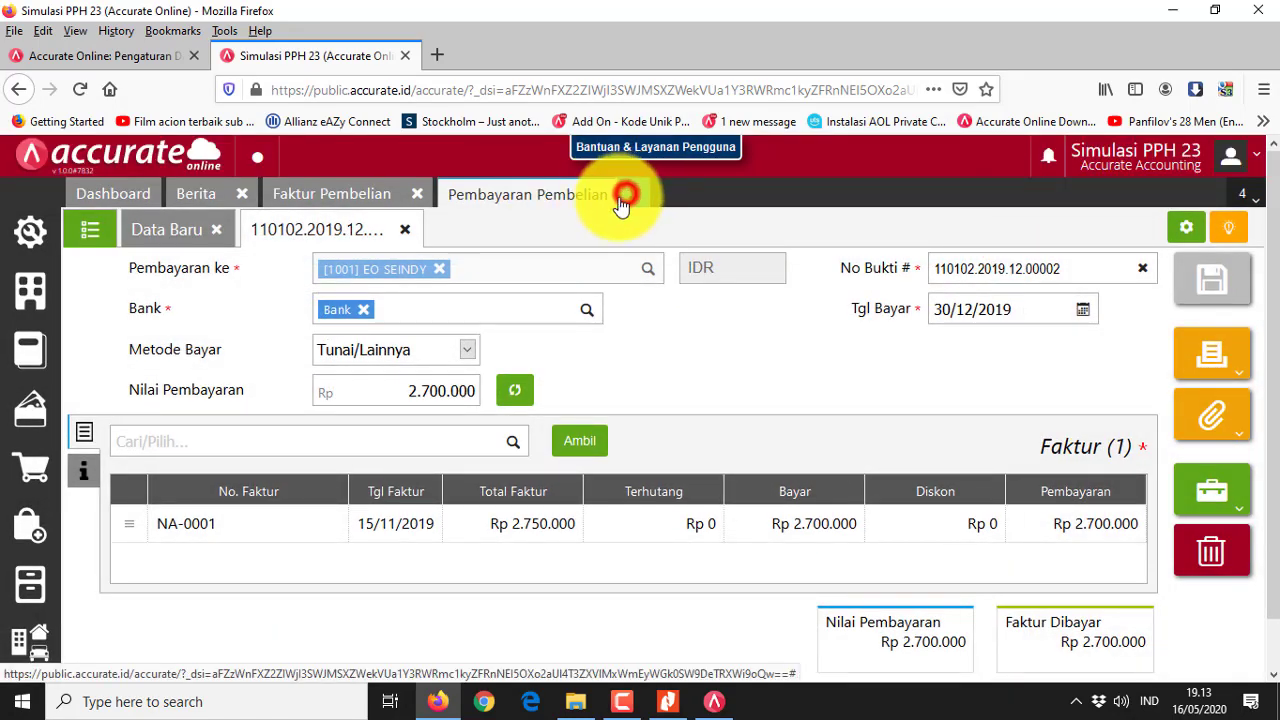
click(420, 196)
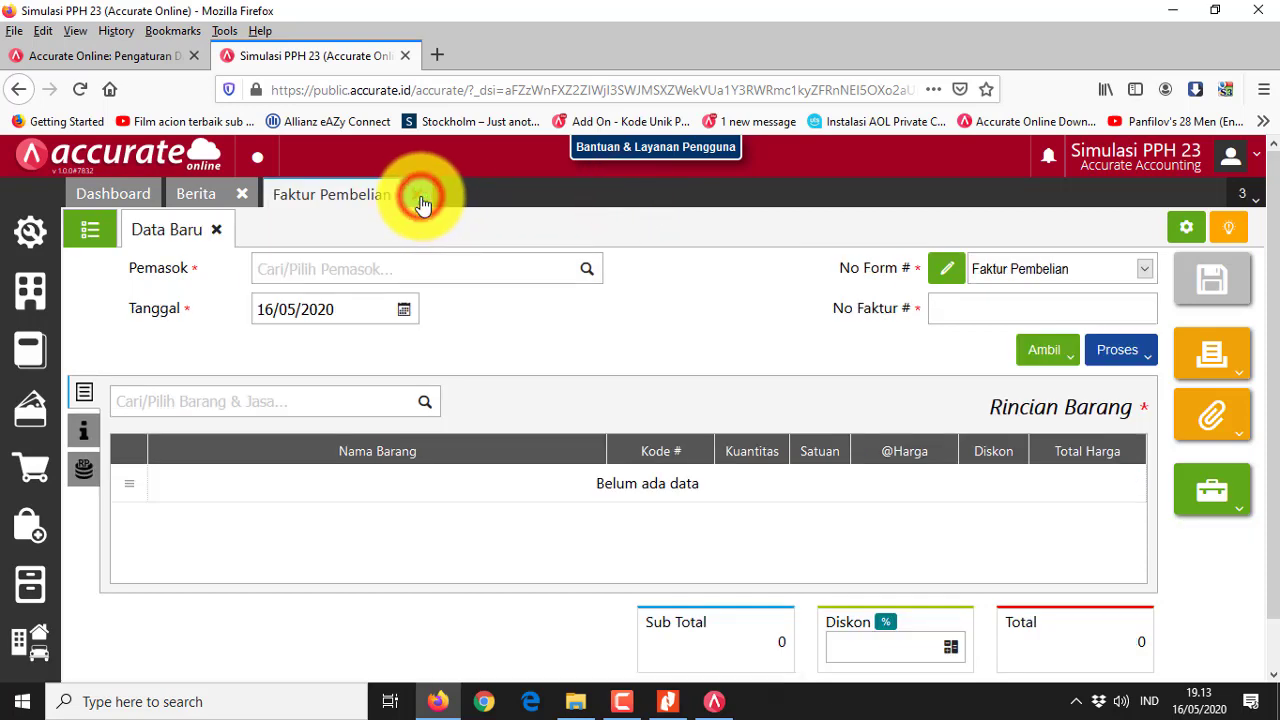
- Switch to the workshop PDF in Nitro Pro and read case C on the PPh 23 outsourcing purchase from PT Trisna Sumber Daya
click(665, 702)
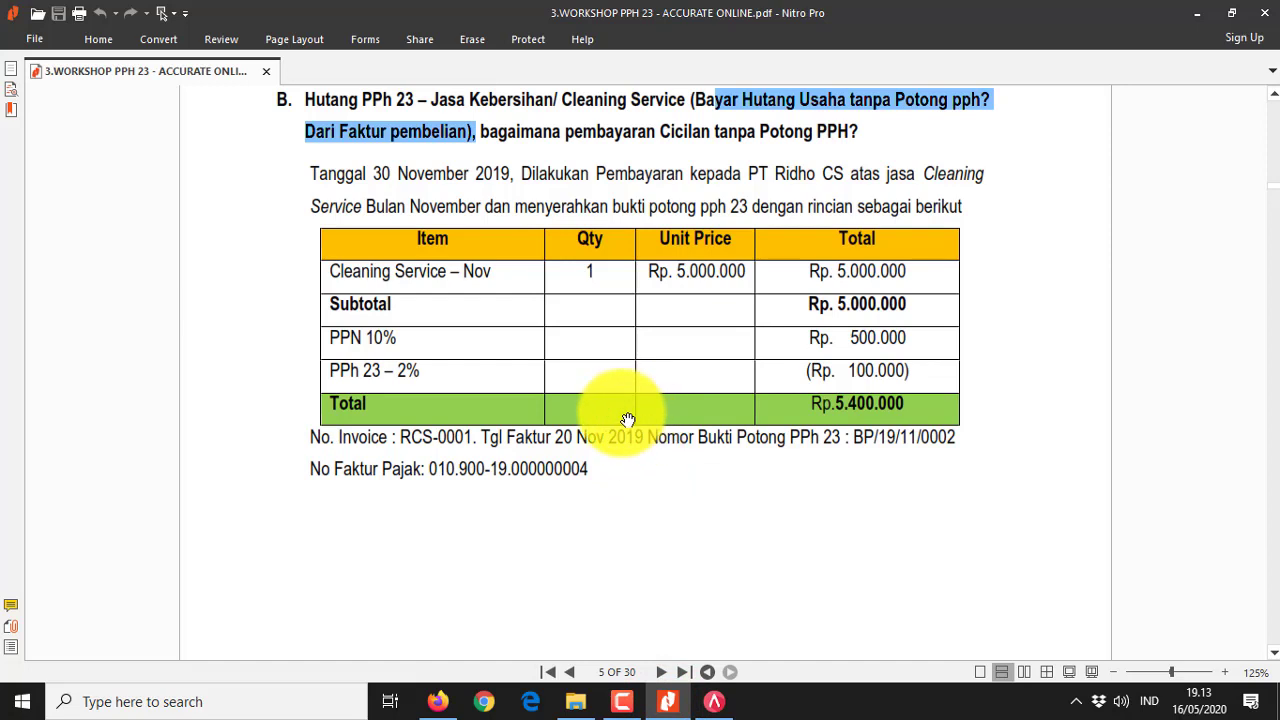
scroll(626, 416, up, 1)
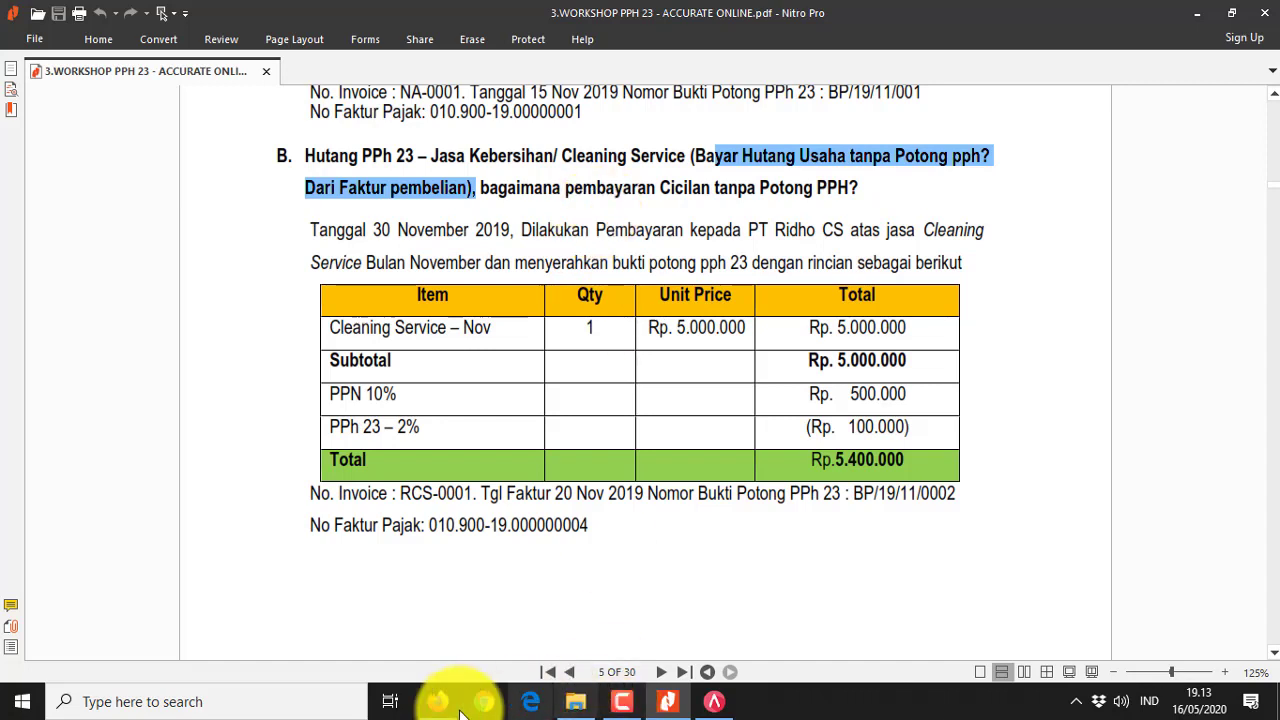
mouse_move(449, 713)
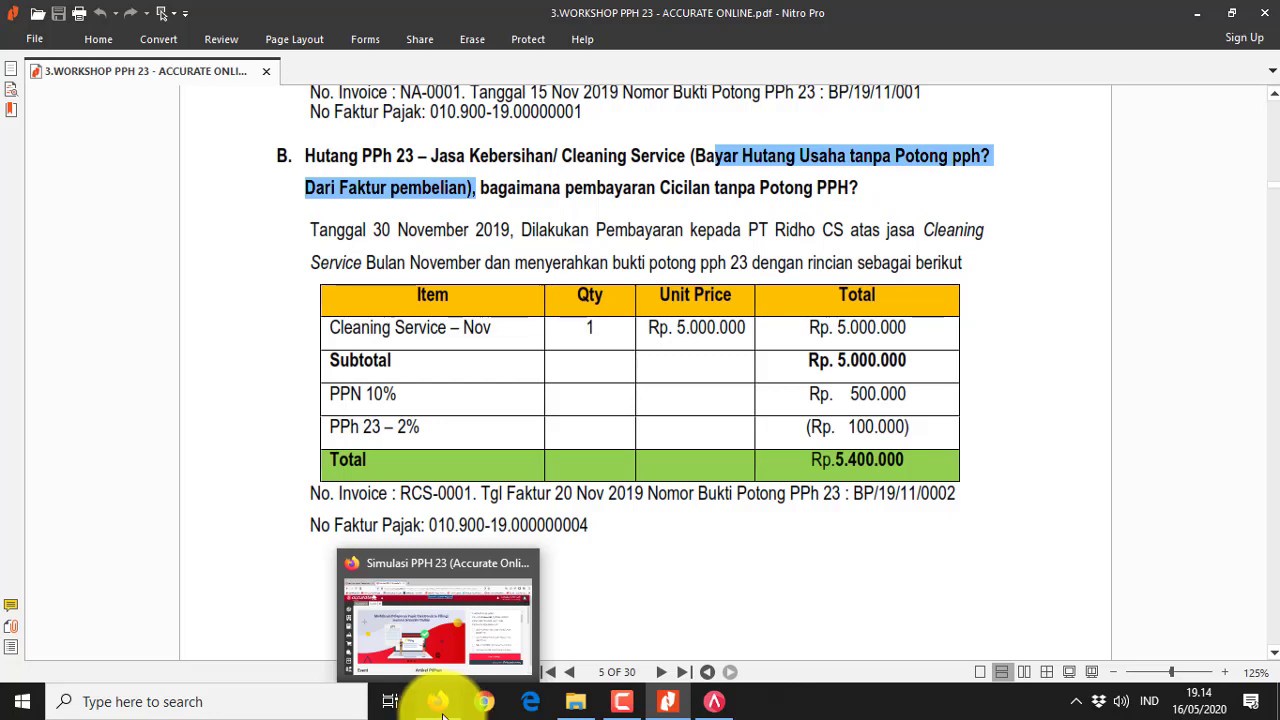
scroll(557, 514, down, 3)
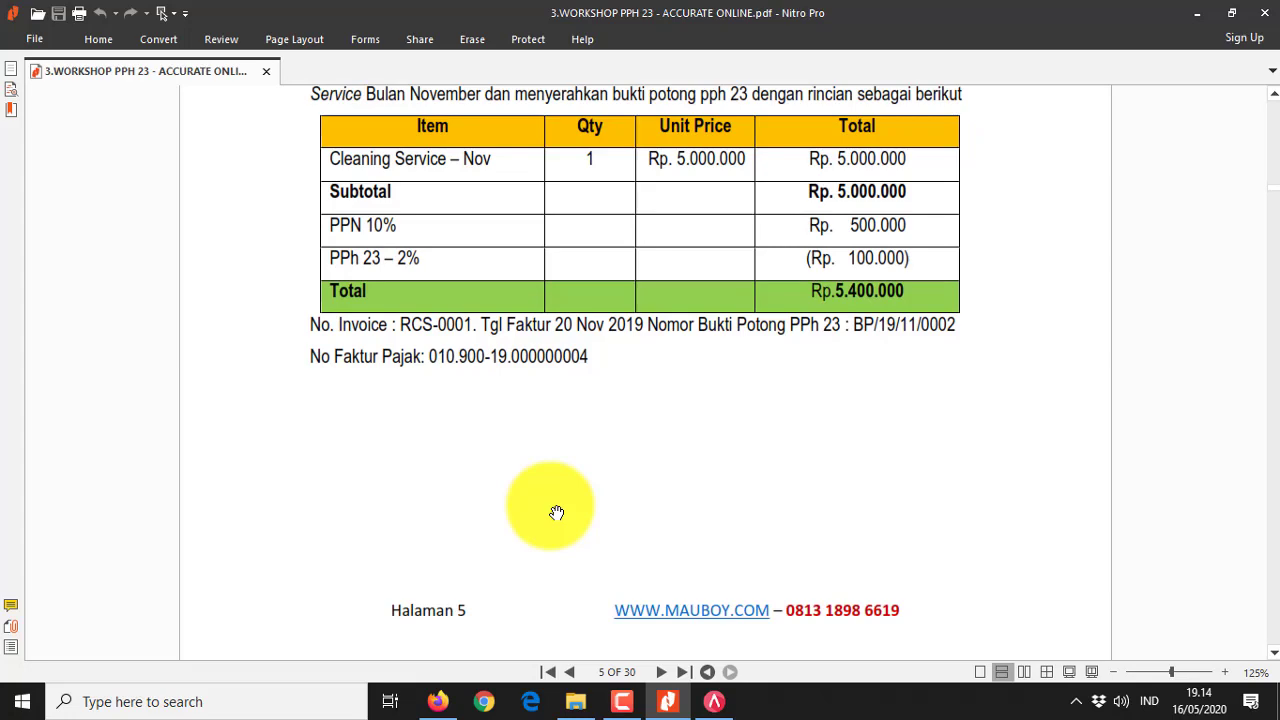
scroll(557, 513, down, 1)
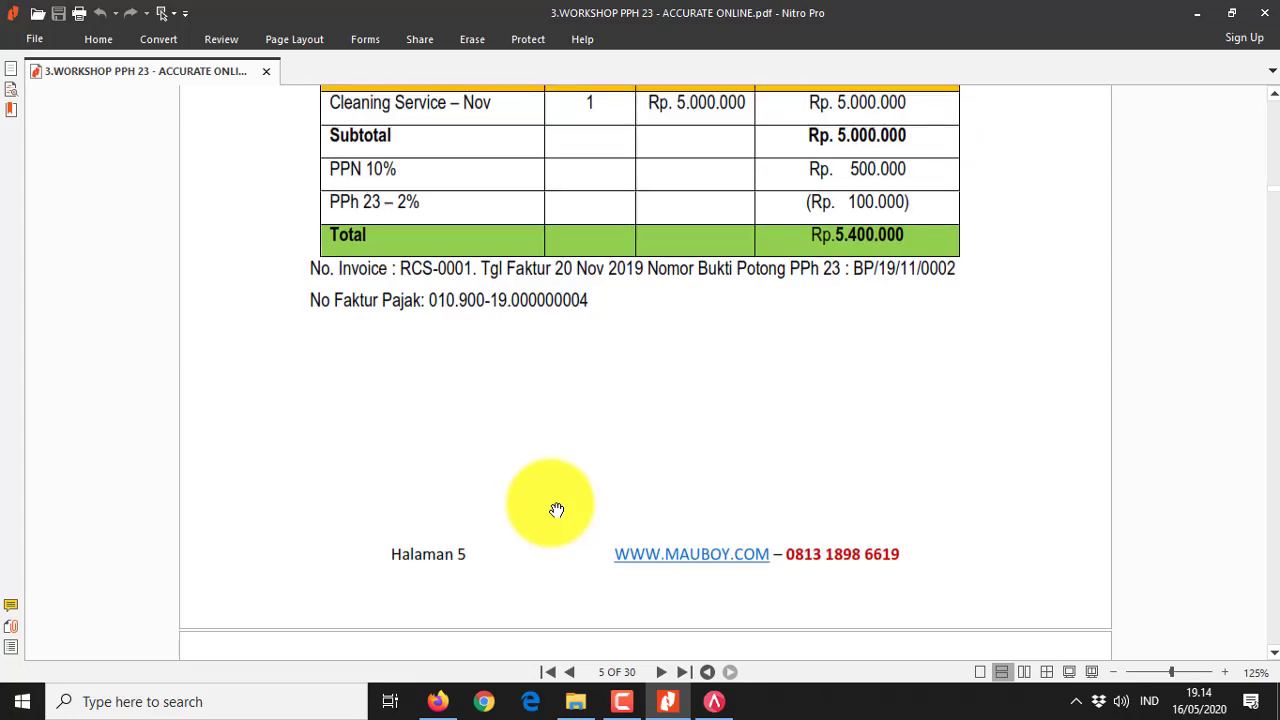
scroll(557, 501, up, 4)
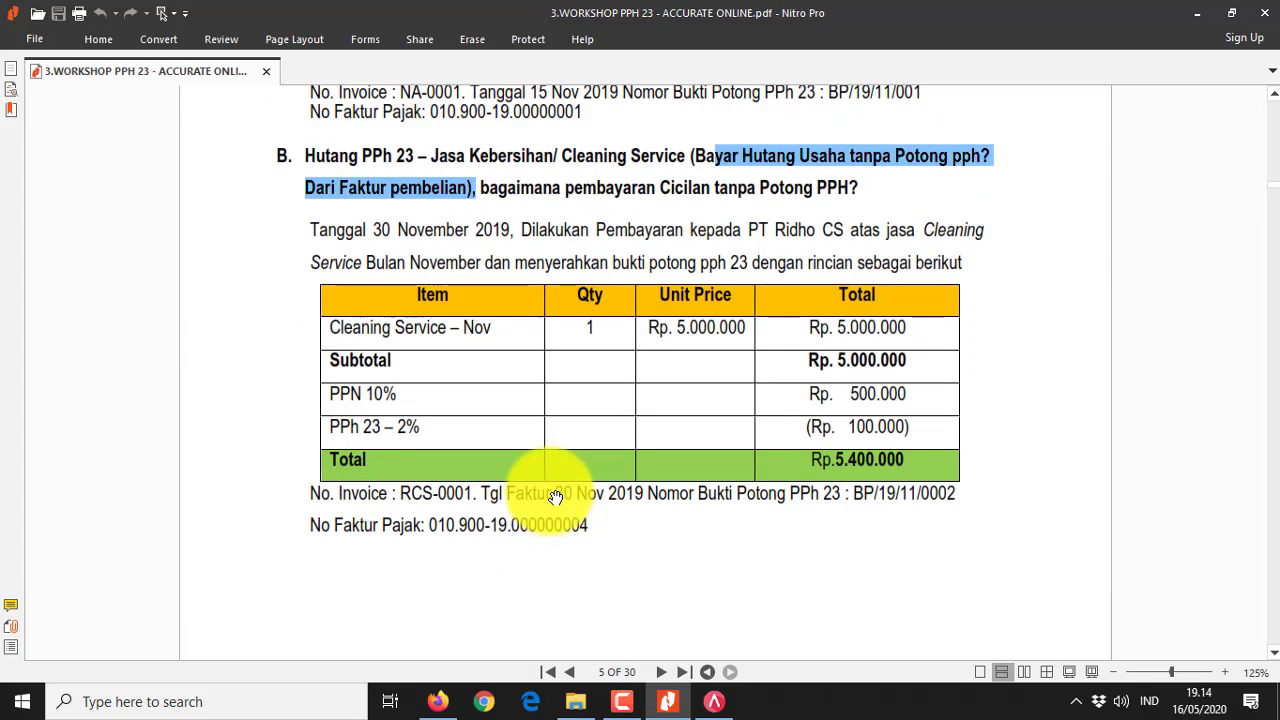
scroll(556, 497, down, 12)
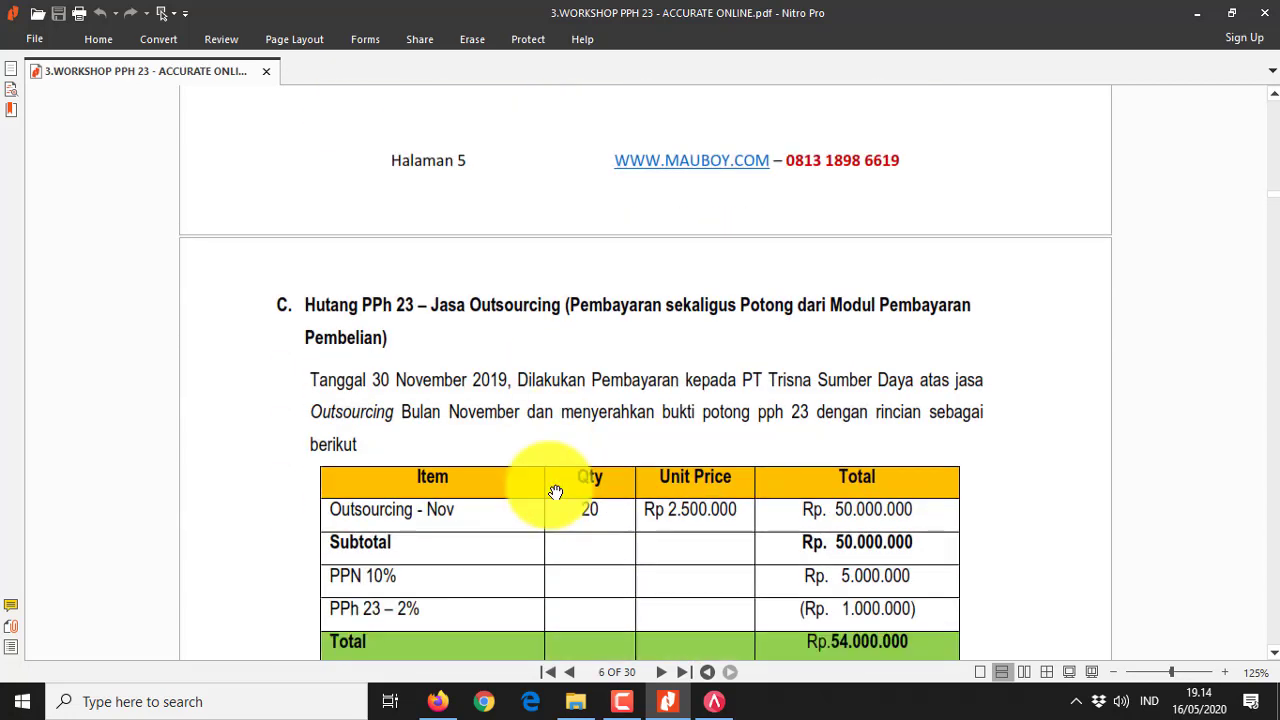
scroll(556, 492, down, 1)
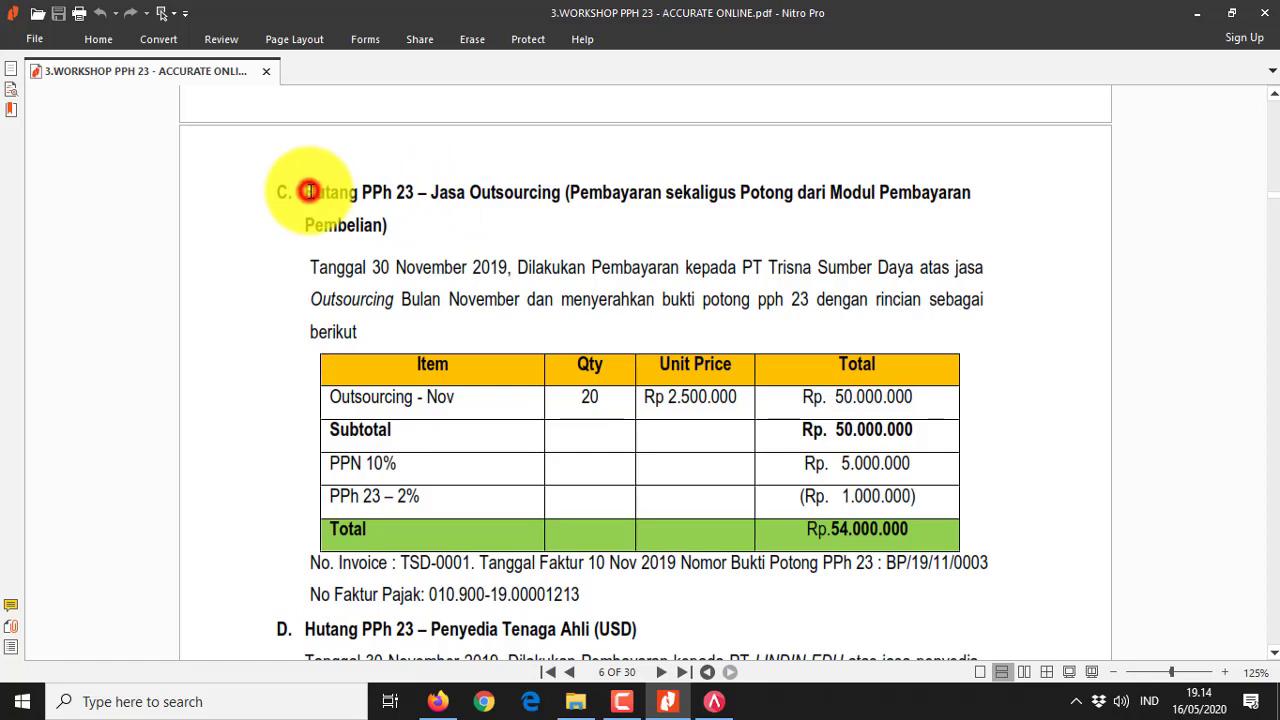
triple_click(309, 191)
click(429, 232)
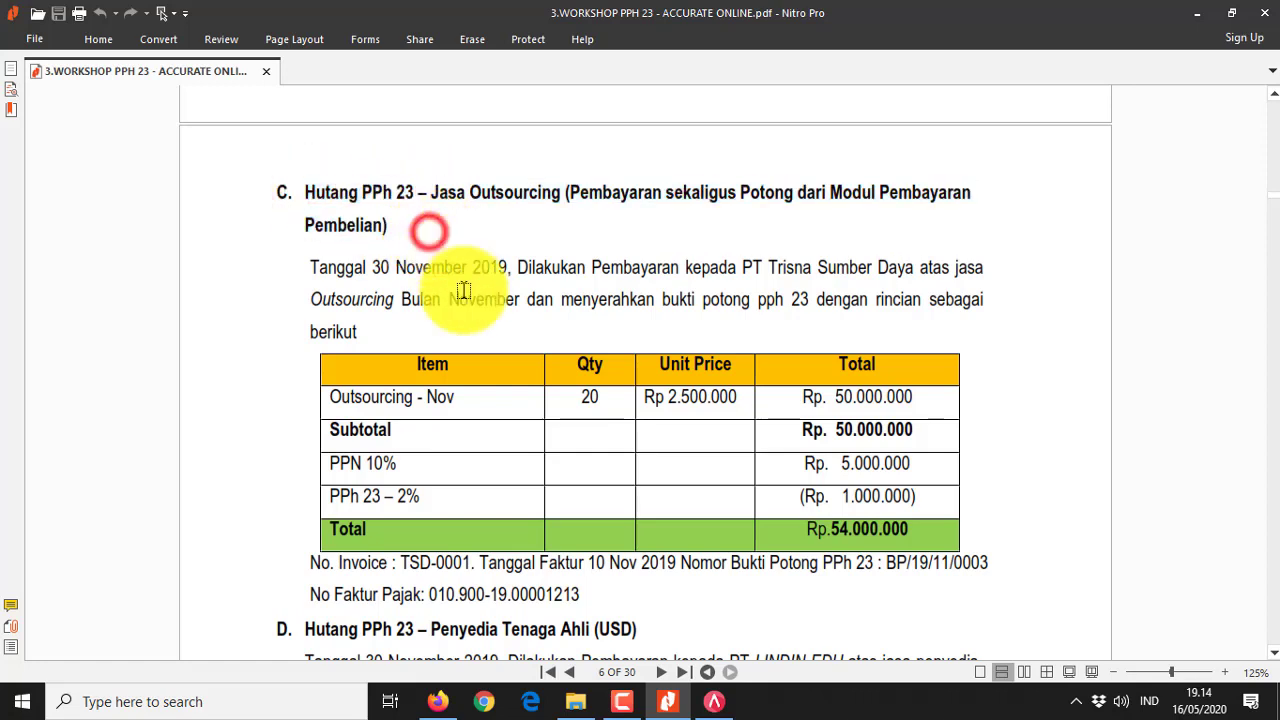
- Switch back to Accurate Online in Firefox and open a blank purchase order form in Pesanan Pembelian
click(441, 704)
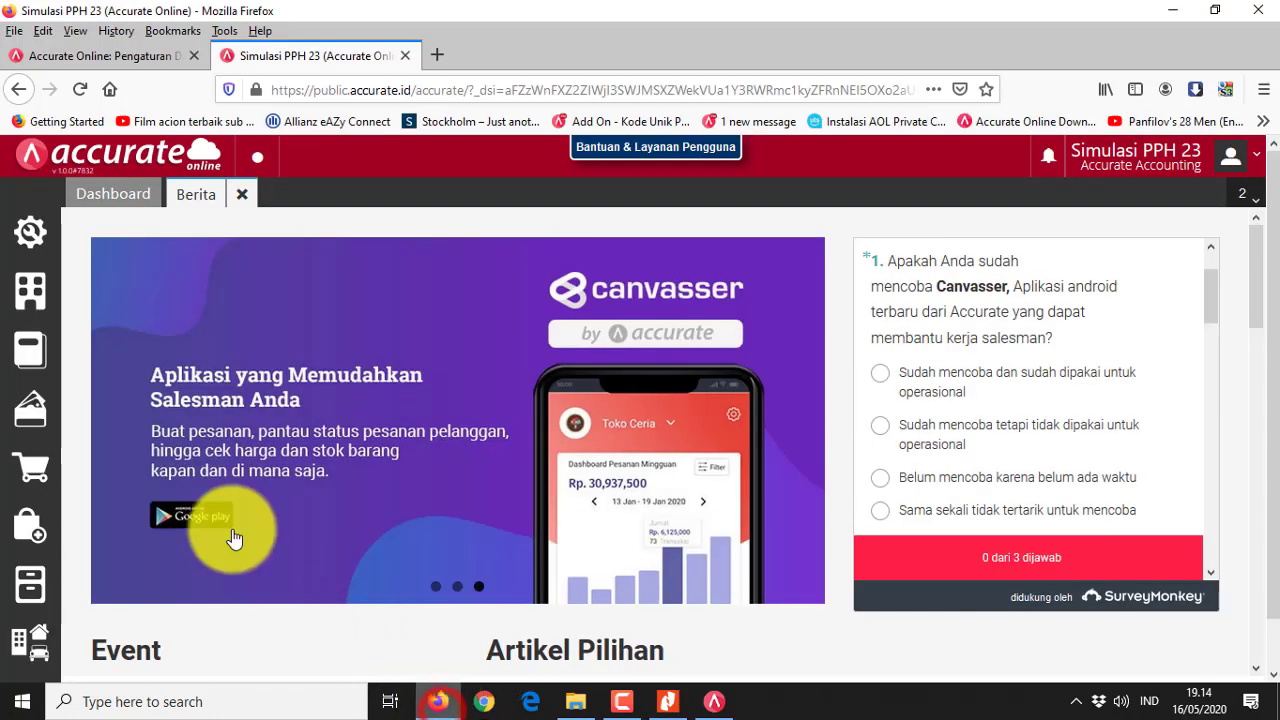
click(24, 528)
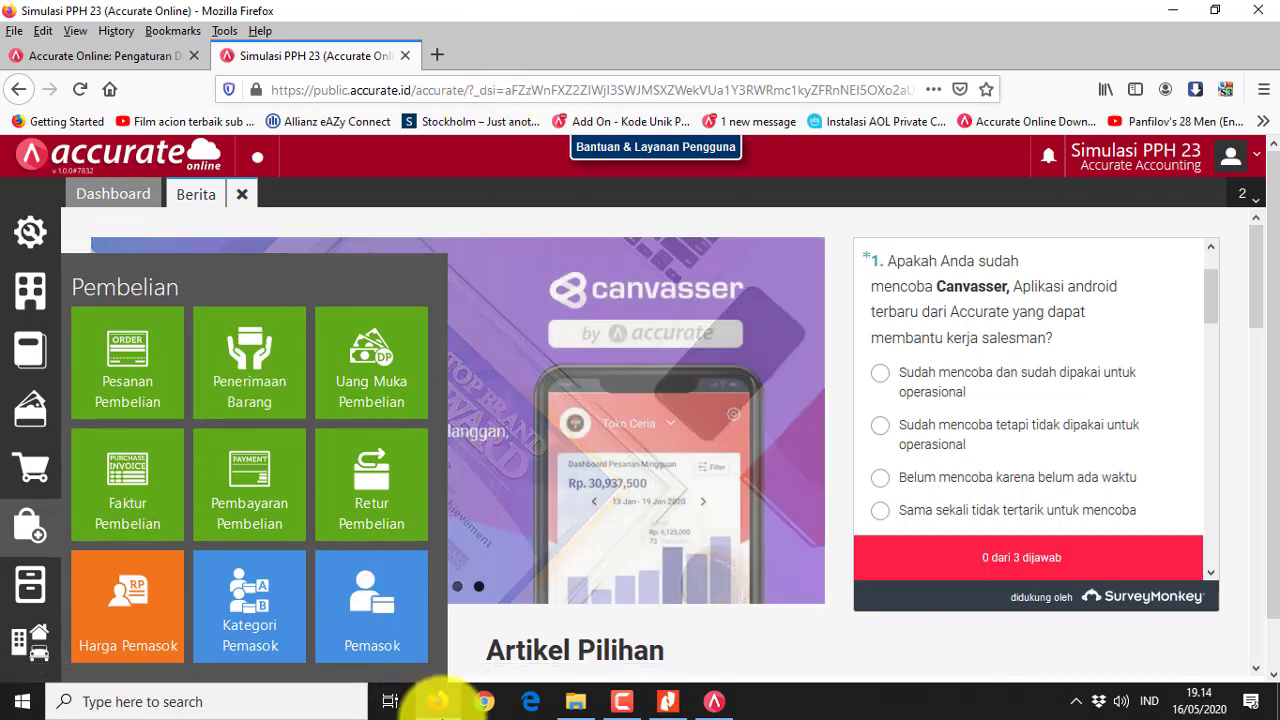
click(438, 701)
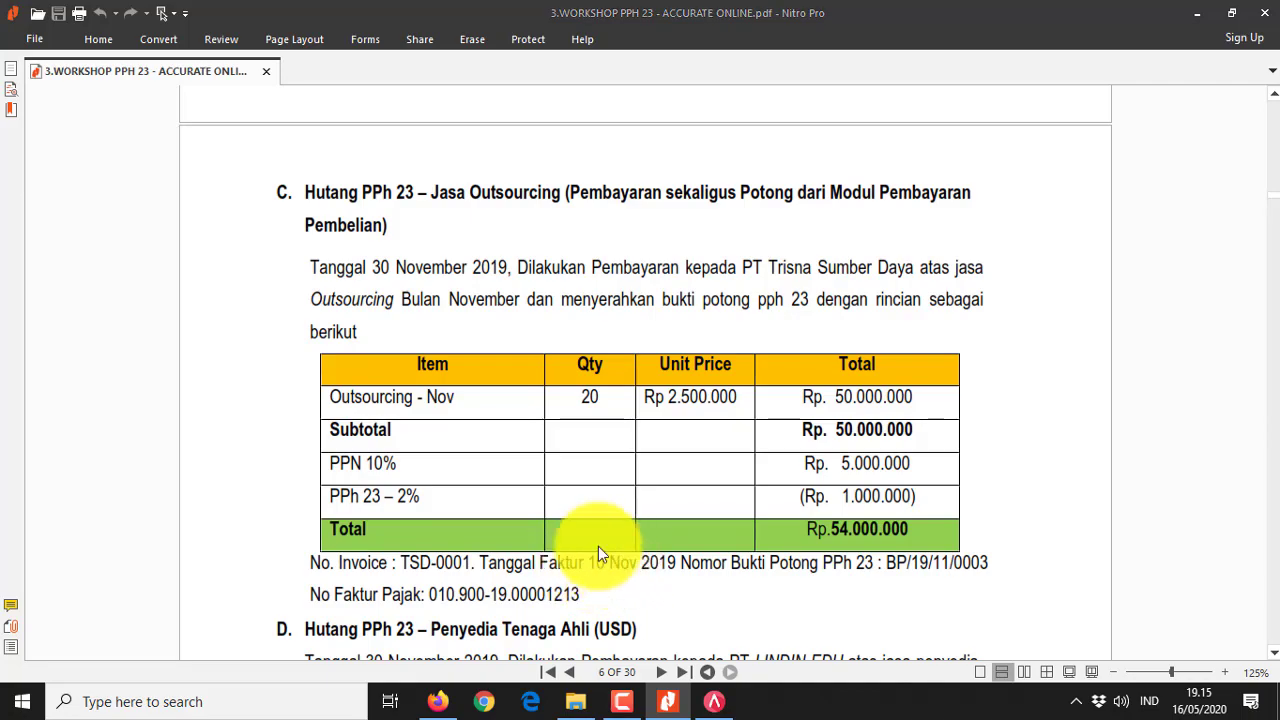
key(alt+Tab)
click(29, 538)
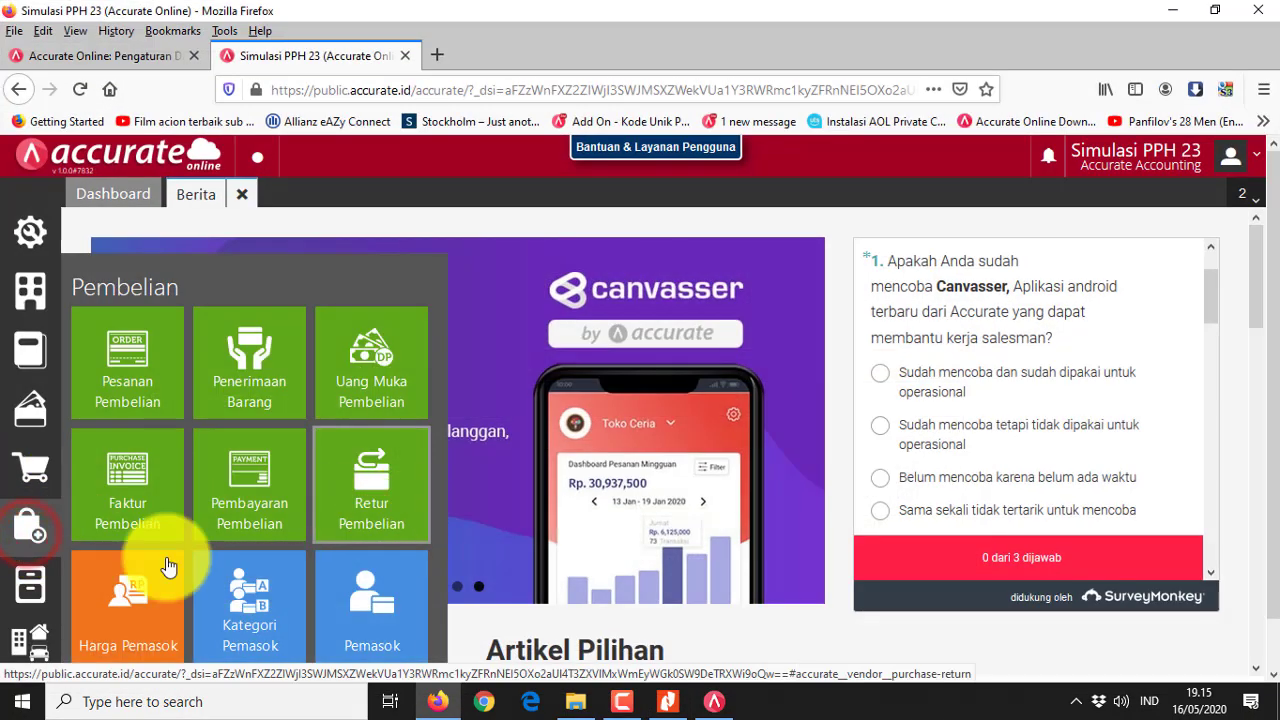
click(130, 378)
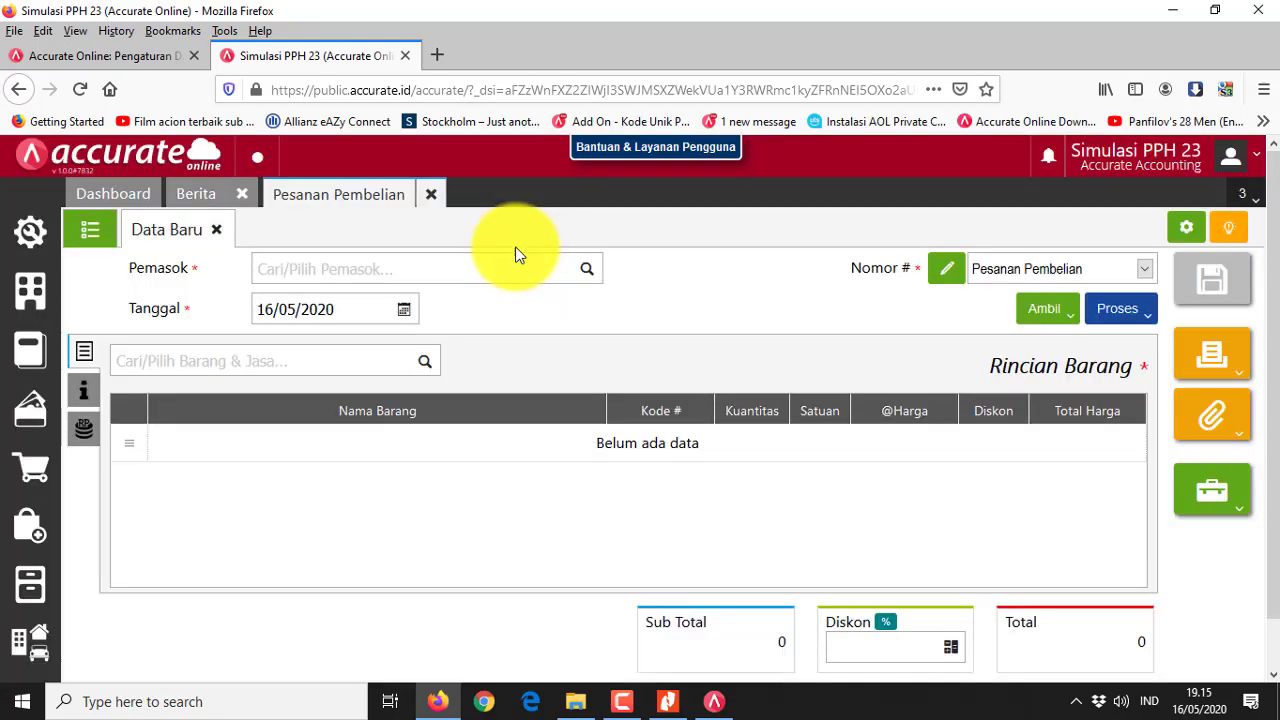
- Set the purchase order's supplier to PT TRISNA SUMBER DAYA and its date to 10/11/2019
click(584, 274)
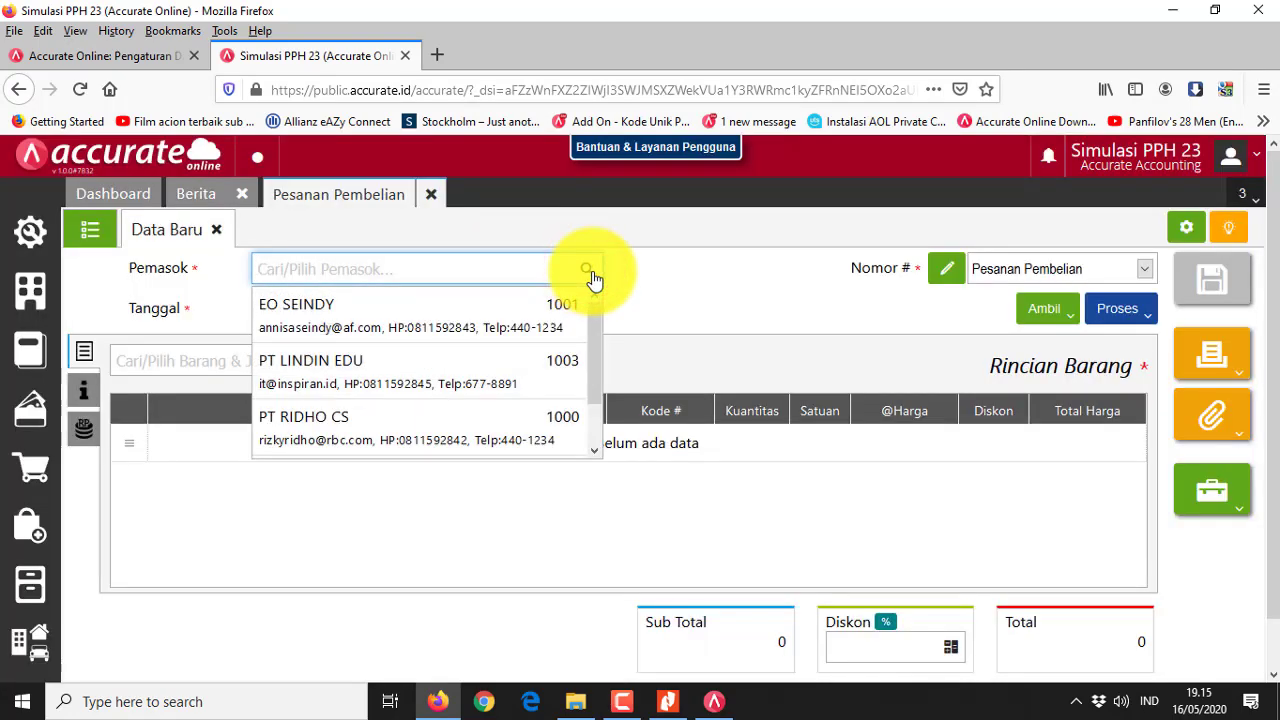
key(alt+Tab)
key(alt+Tab)
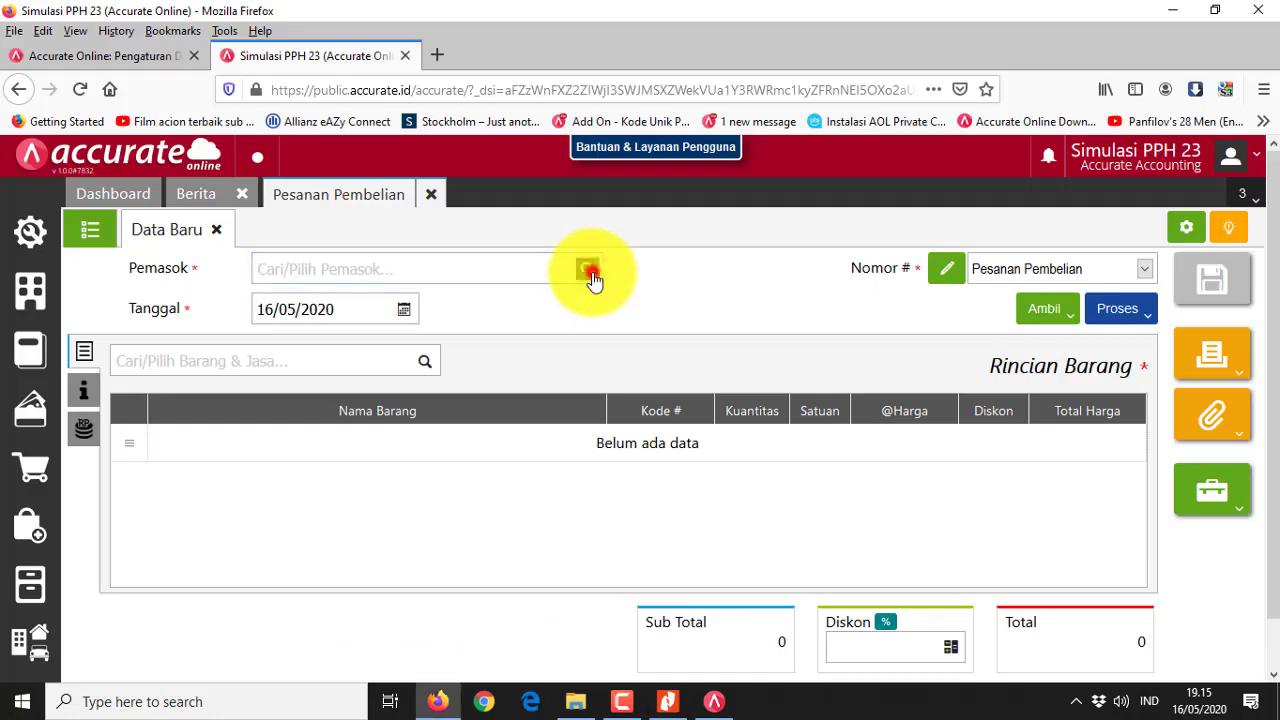
click(591, 272)
drag(594, 323, 592, 390)
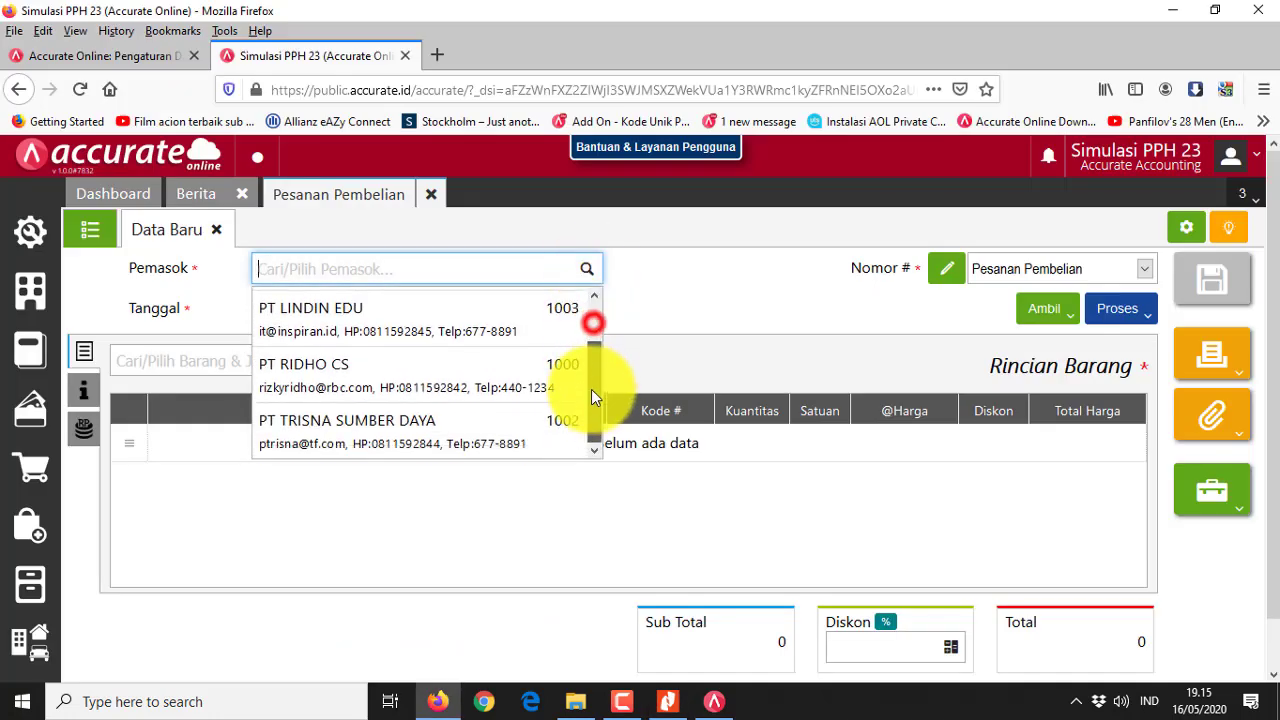
click(503, 428)
click(370, 314)
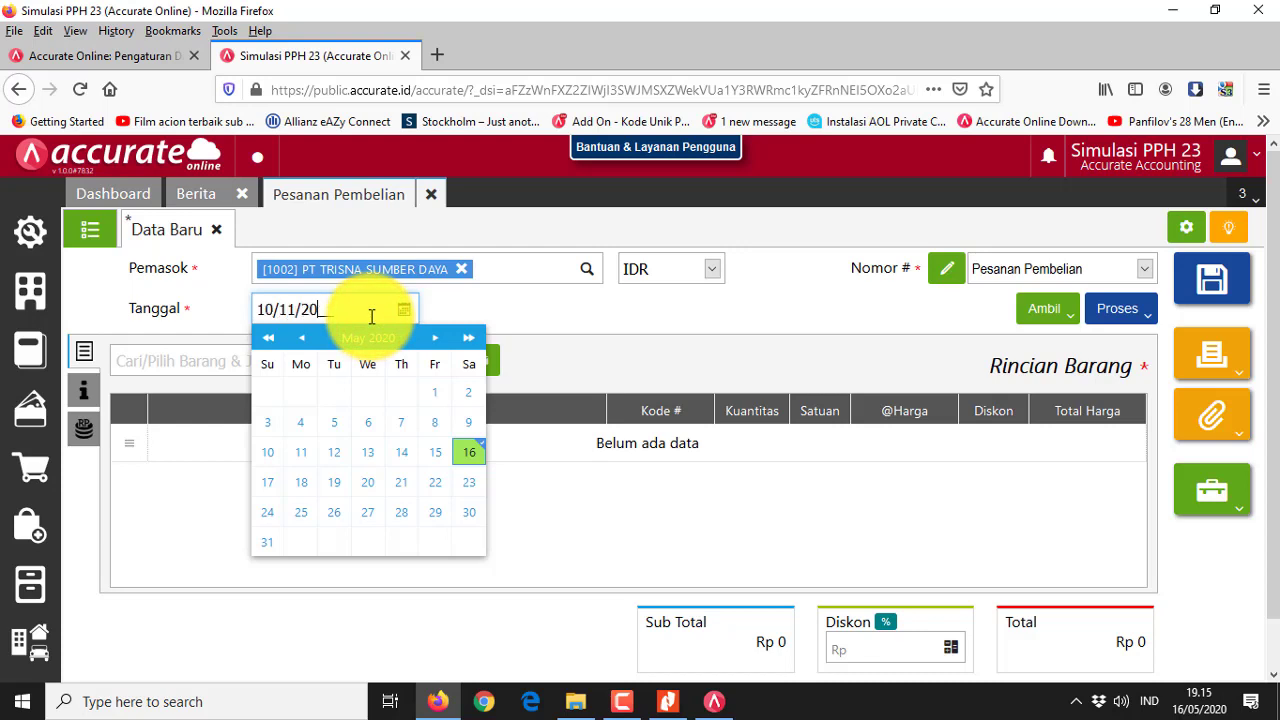
click(267, 452)
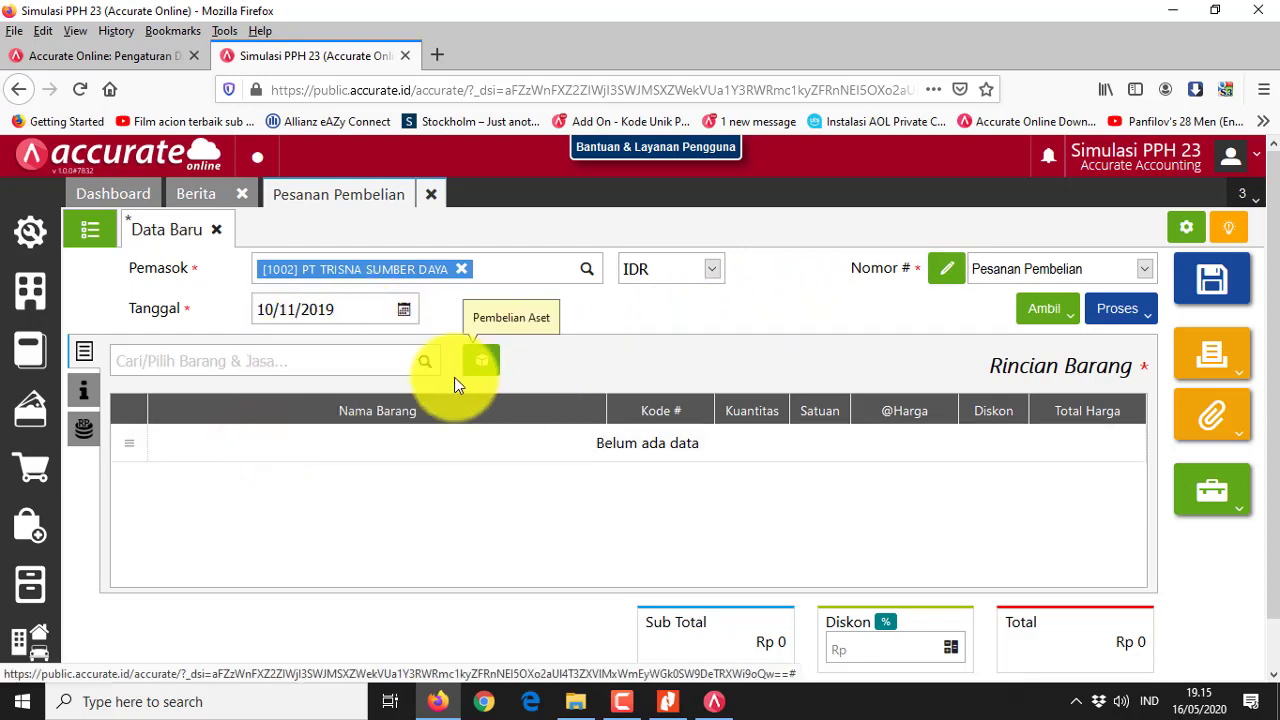
- Check the item in the workshop PDF and select OUTSOURCING as the purchase order's item
click(427, 361)
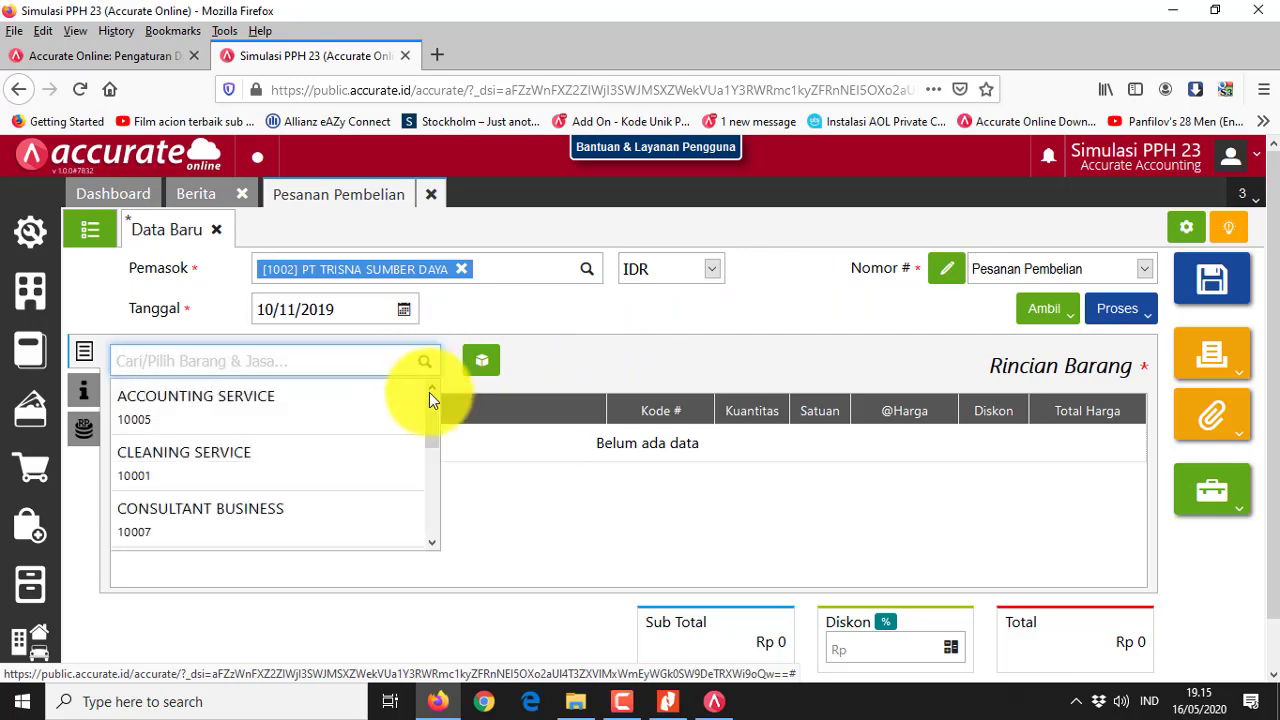
key(alt+Tab)
key(alt+Tab)
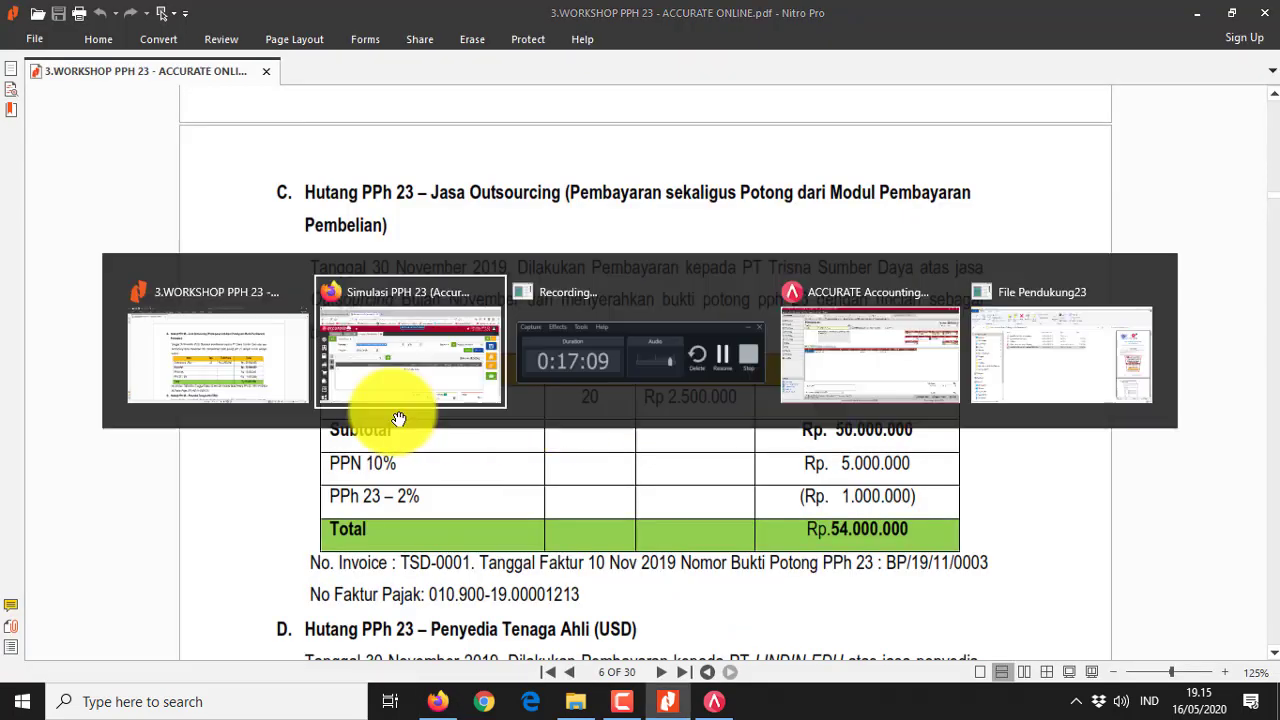
click(428, 361)
drag(432, 403, 433, 466)
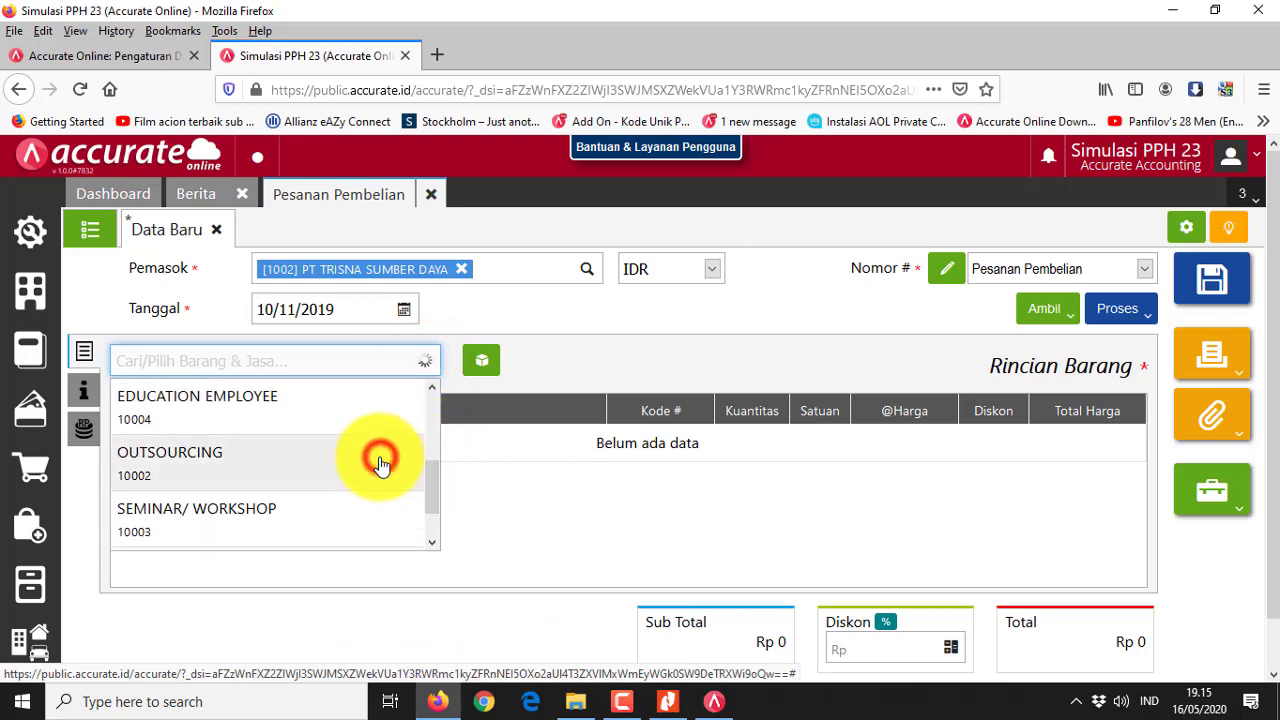
click(380, 463)
- Set the OUTSOURCING item's quantity to 20 and unit price to Rp 2.500.000 per the PDF, and add it to the order
click(654, 294)
key(alt+Tab)
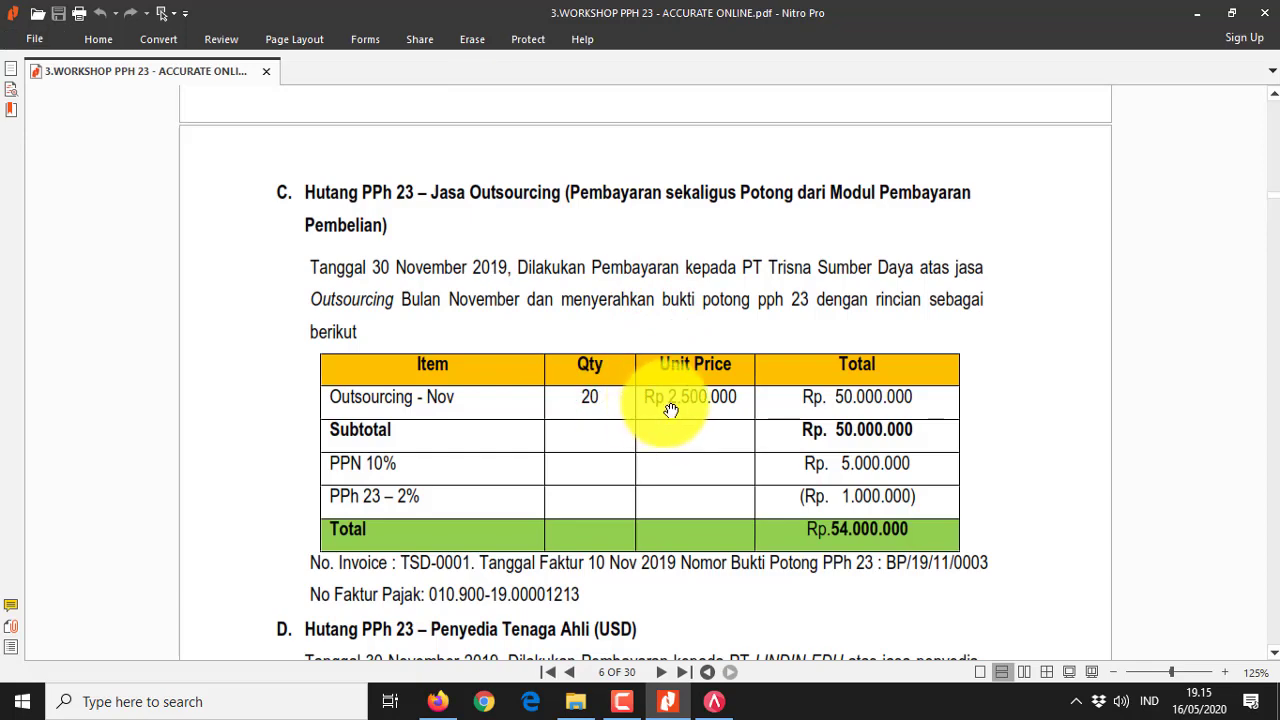
key(alt+Tab)
click(666, 288)
text(20)
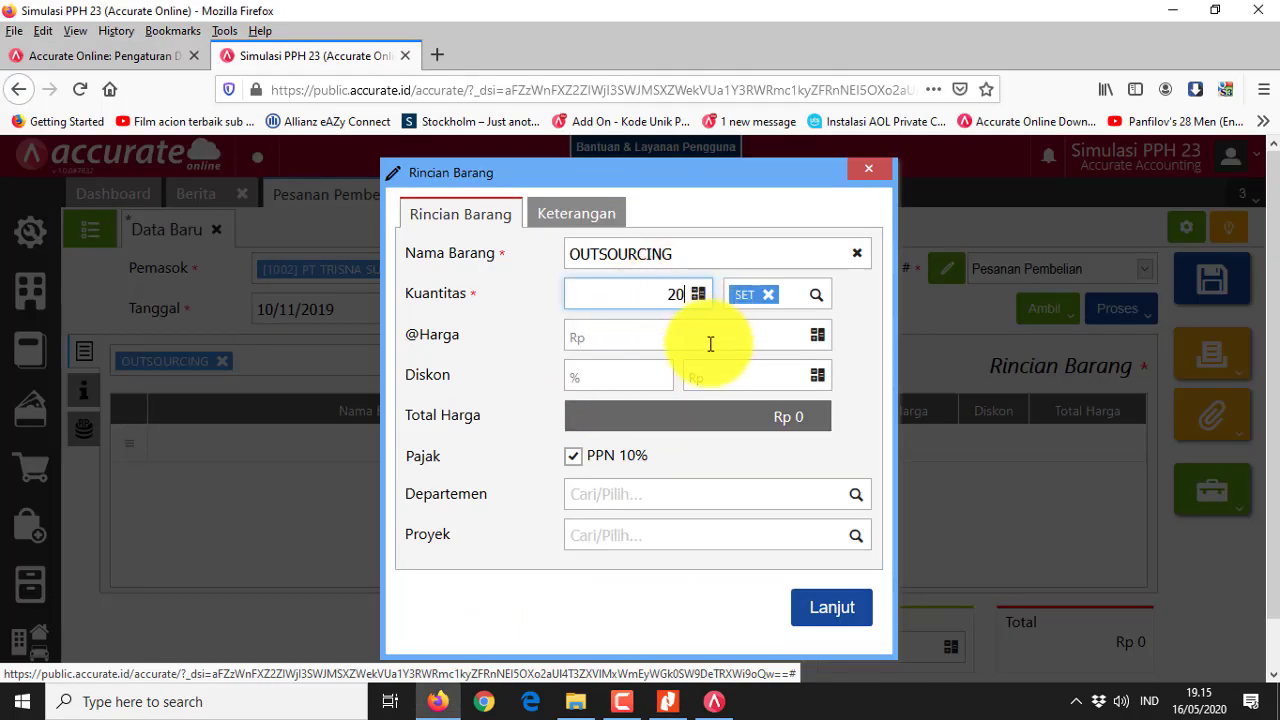
click(711, 340)
text(2)
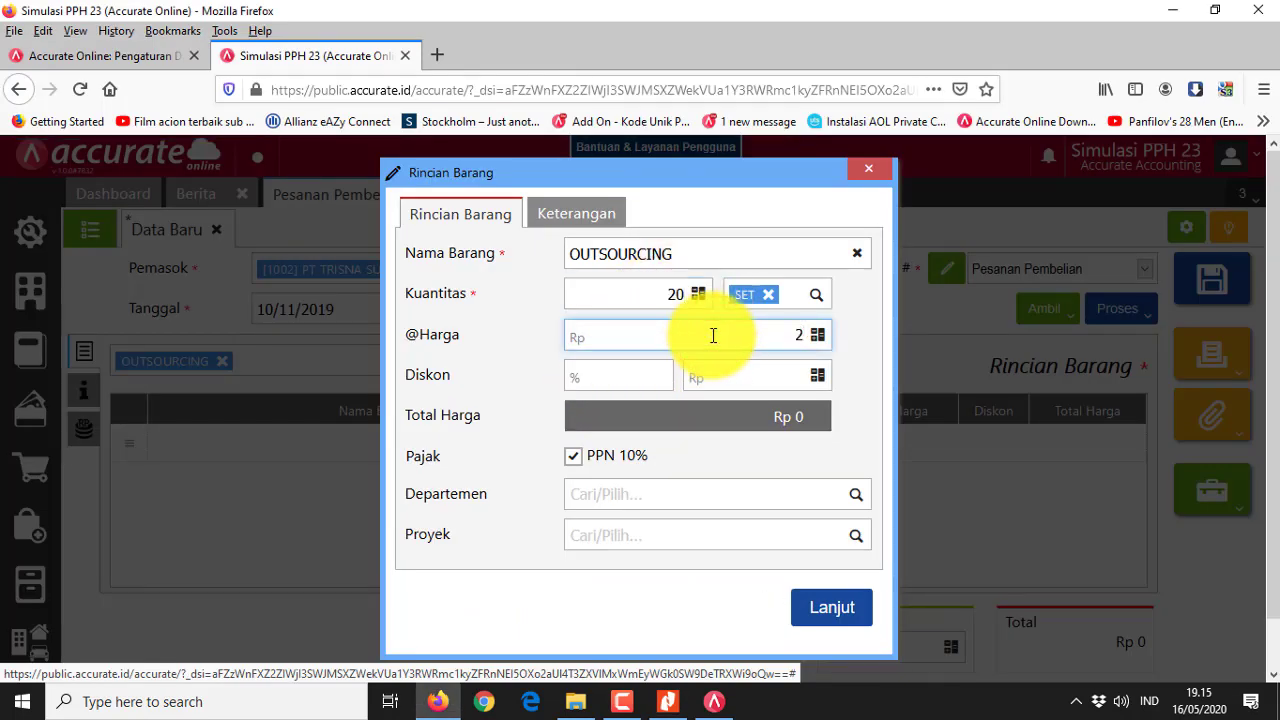
text(.500.00)
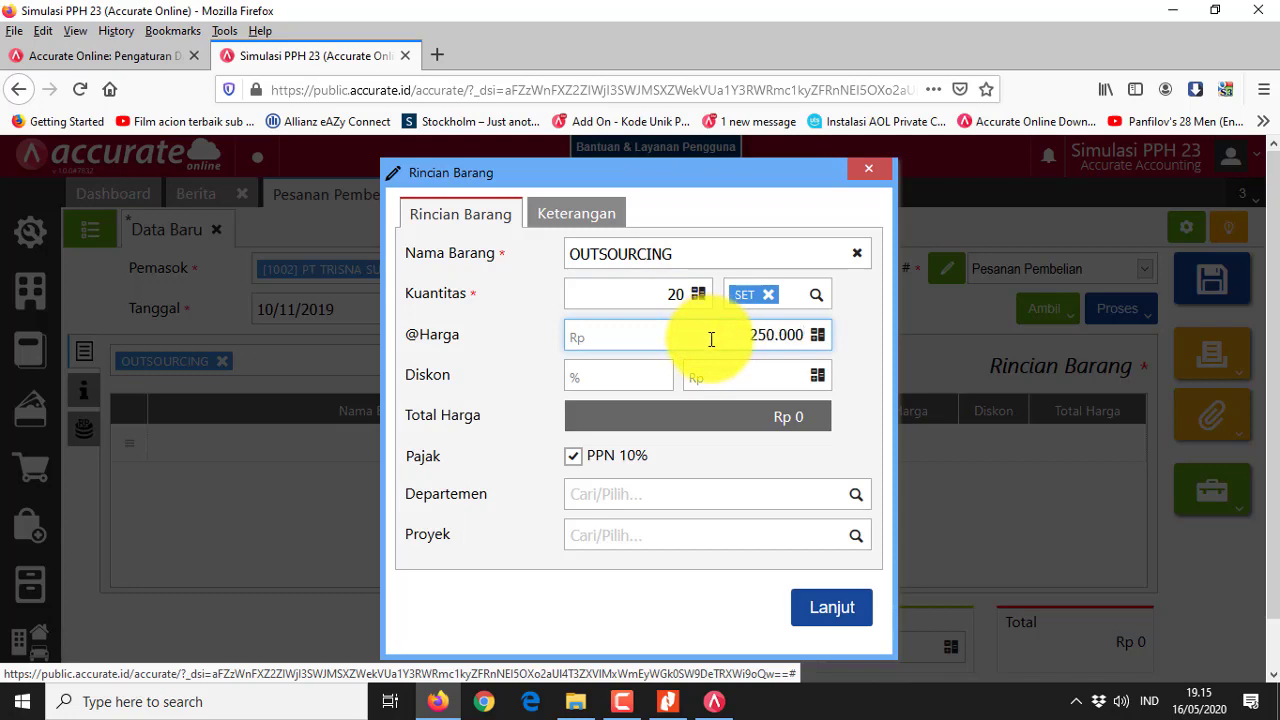
text(0)
click(729, 373)
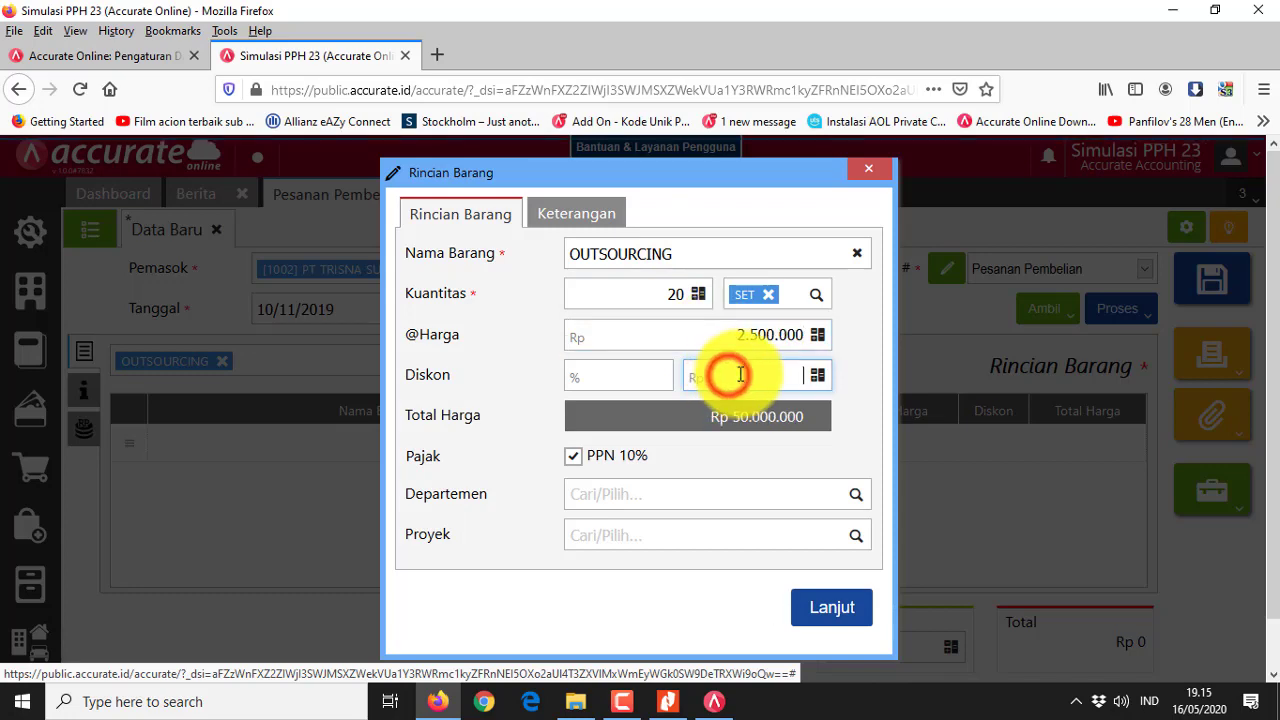
click(828, 610)
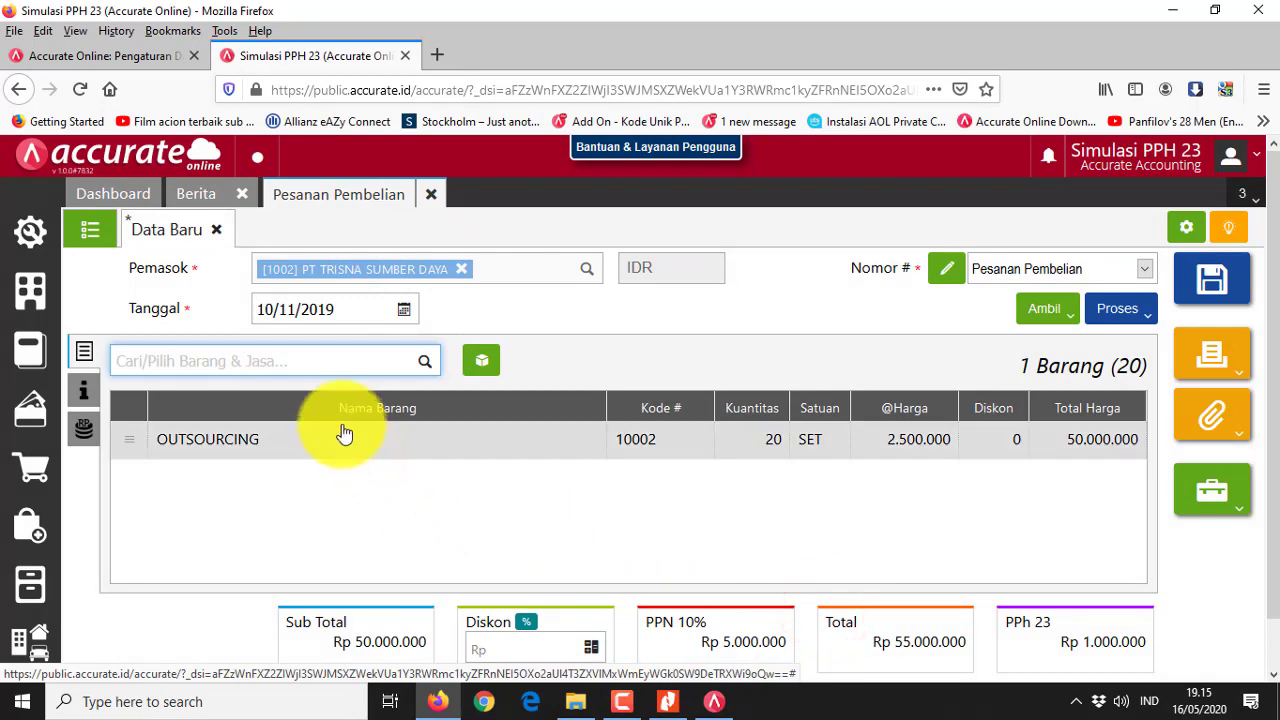
- Check the purchase order's additional information, other costs, item details and date before saving it
click(91, 400)
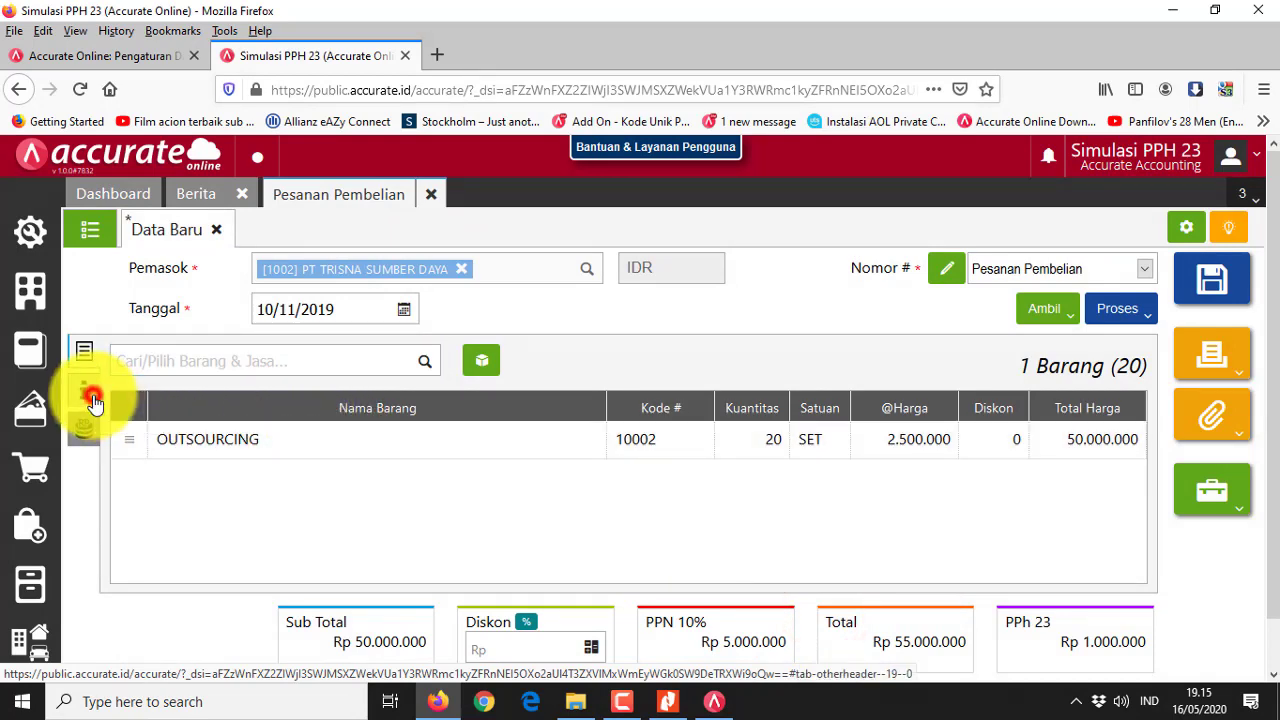
click(89, 427)
click(85, 354)
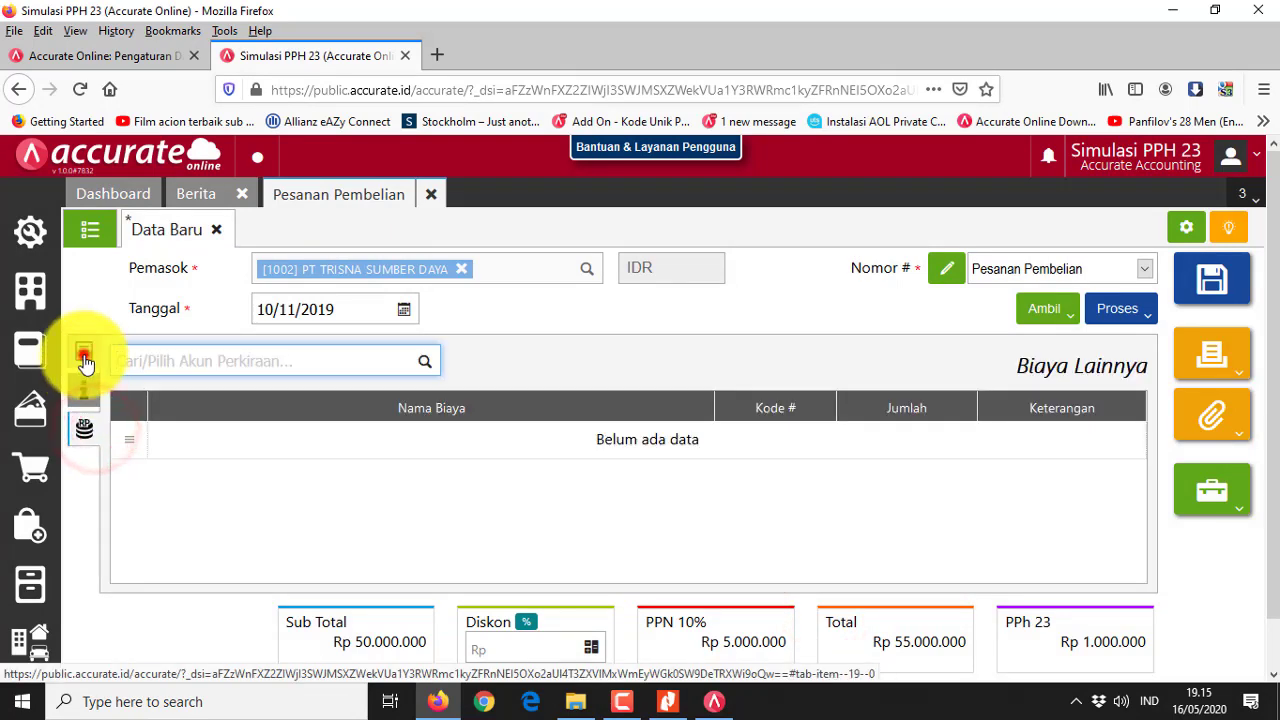
click(360, 311)
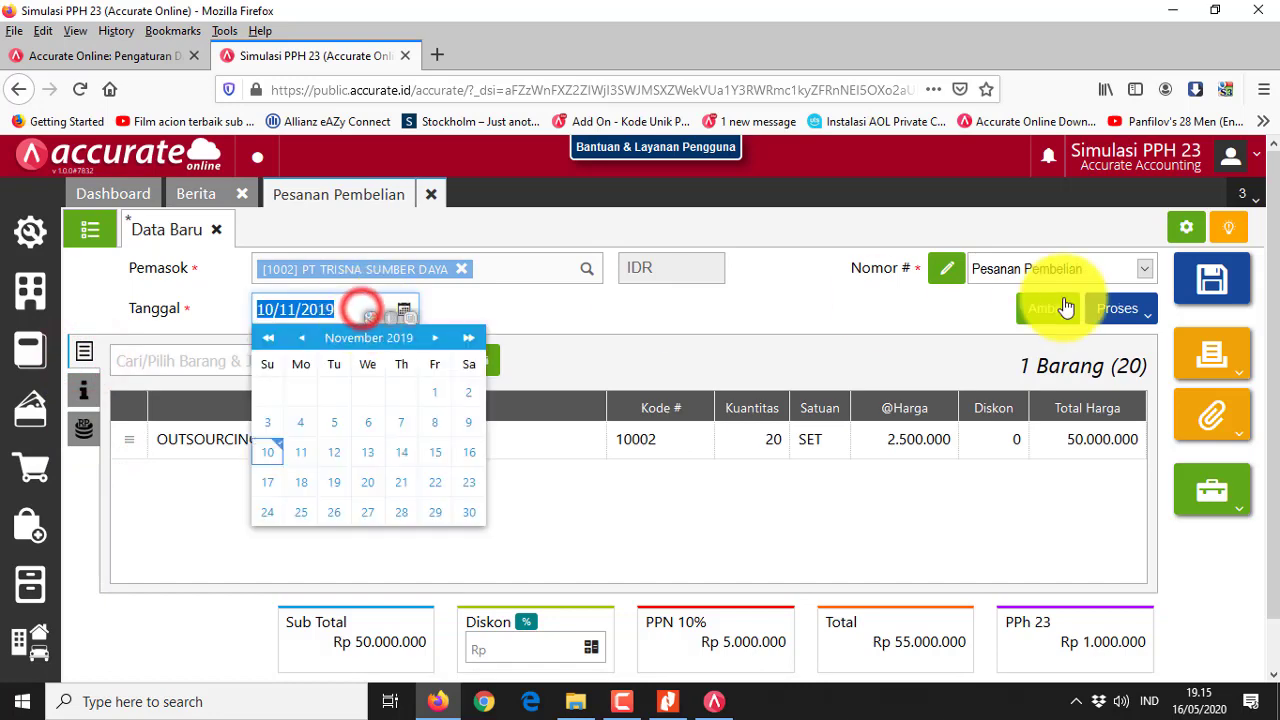
- Save the purchase order by generating its print preview, and close both the preview and the Pesanan Pembelian form
click(1225, 360)
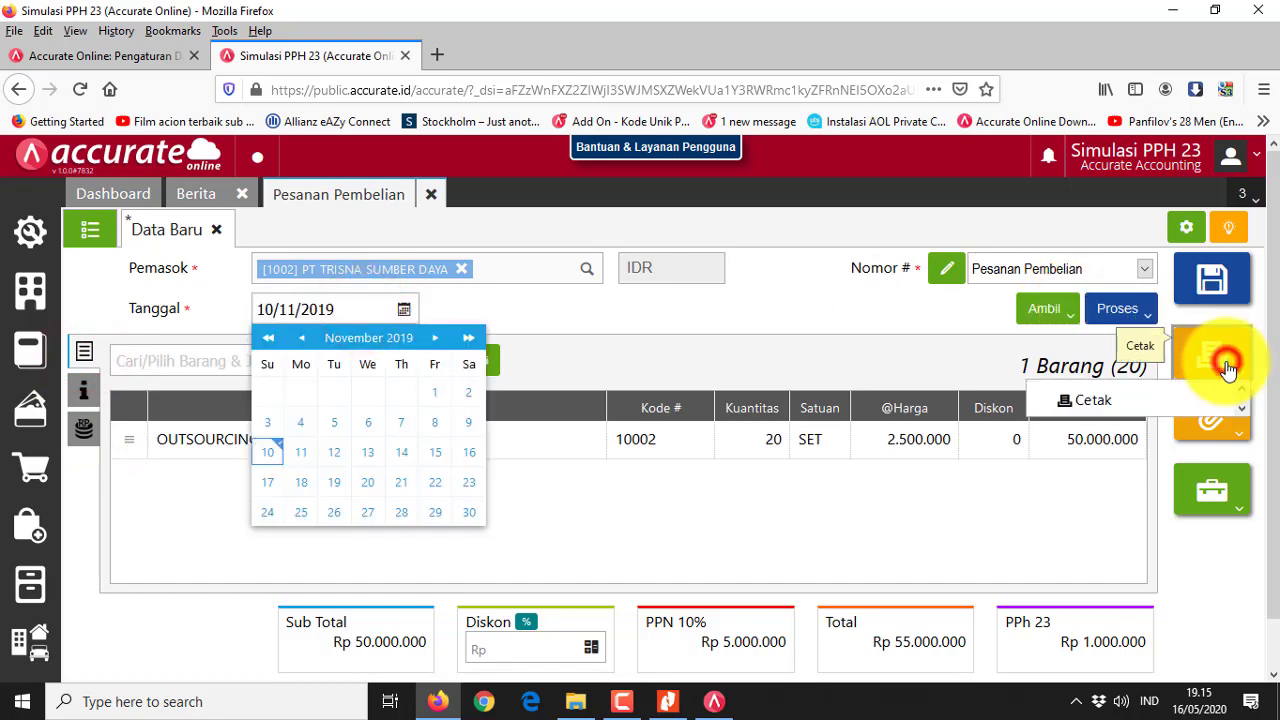
click(1110, 401)
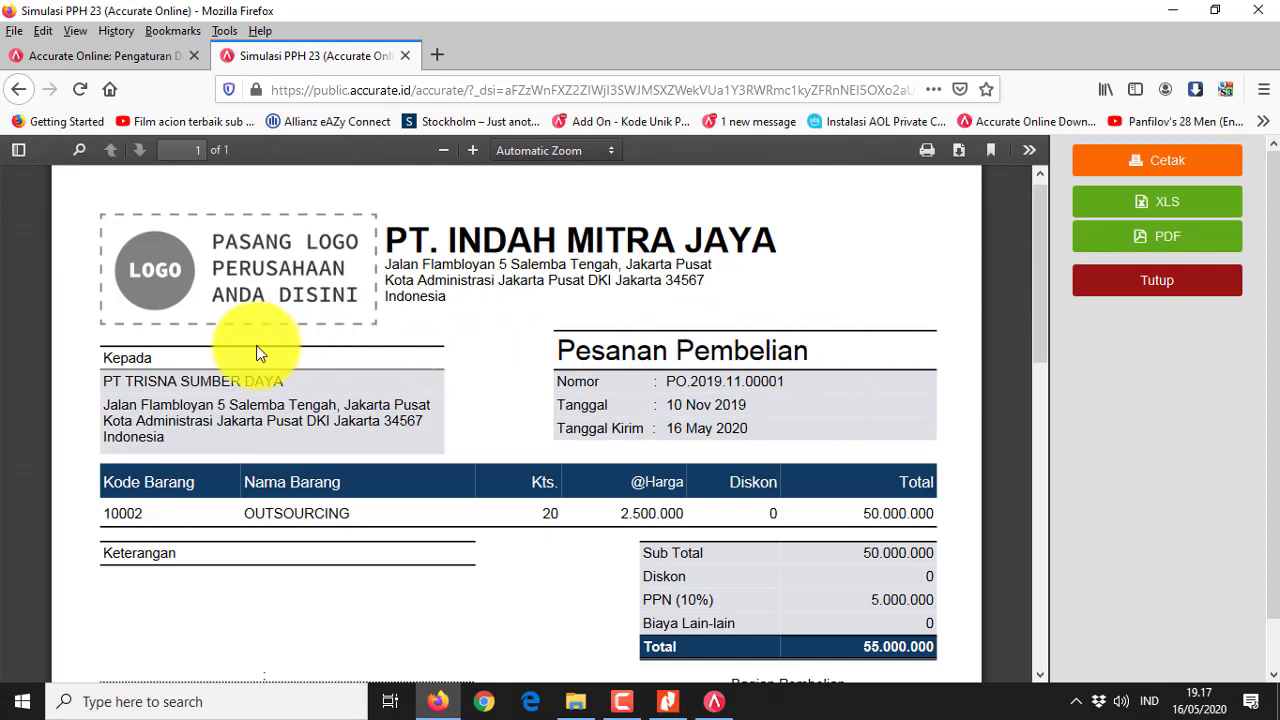
click(1180, 284)
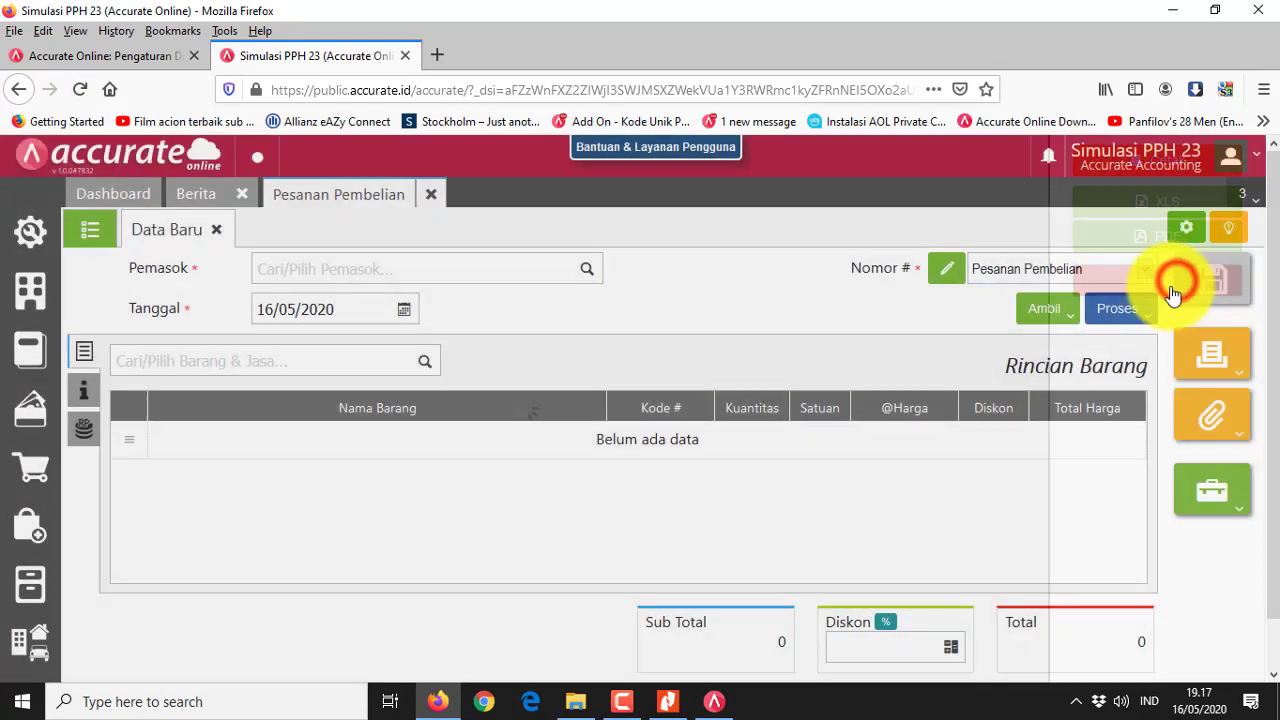
click(430, 197)
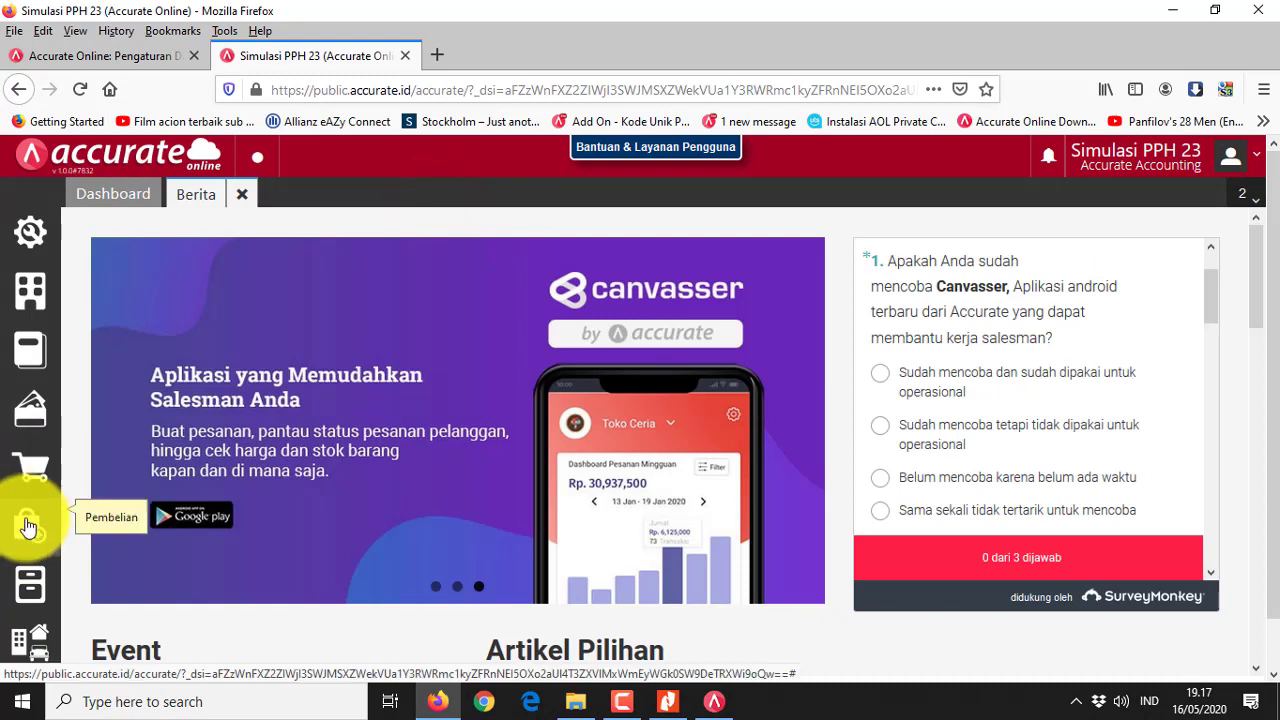
- Open a blank purchase invoice (Faktur Pembelian) and set its supplier to PT TRISNA SUMBER DAYA, consulting case C in the workshop PDF
click(27, 527)
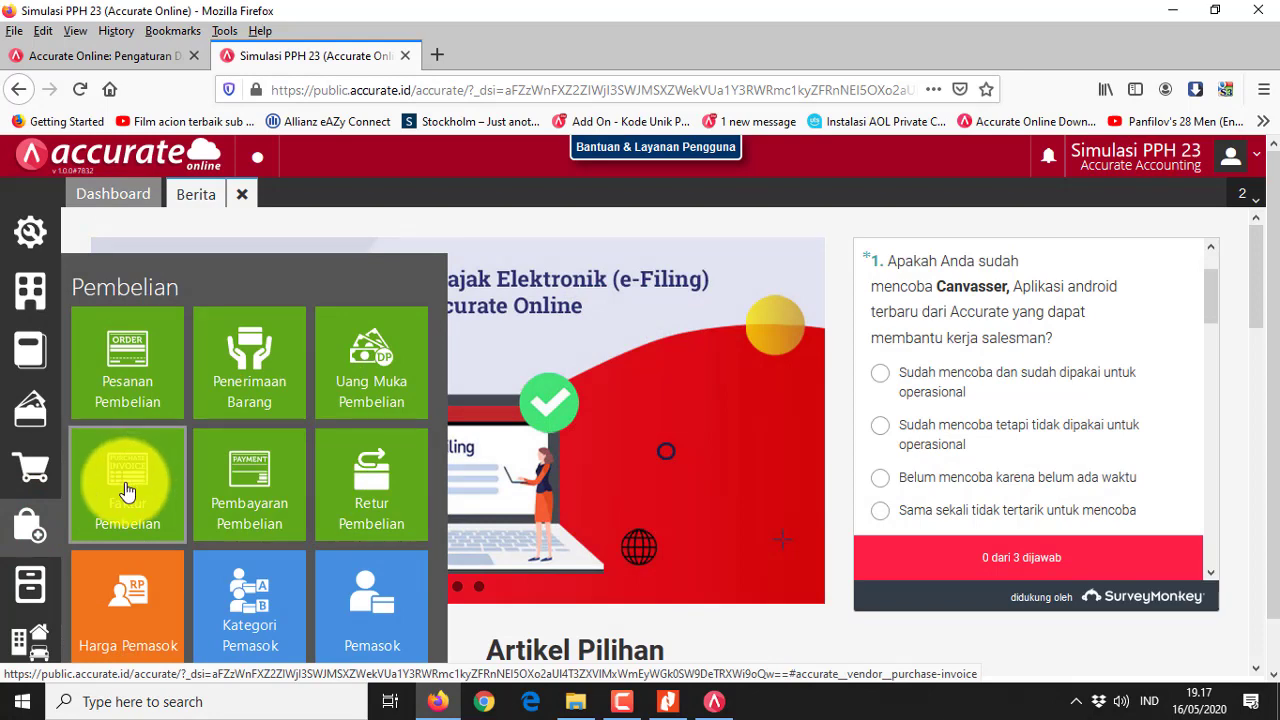
click(138, 494)
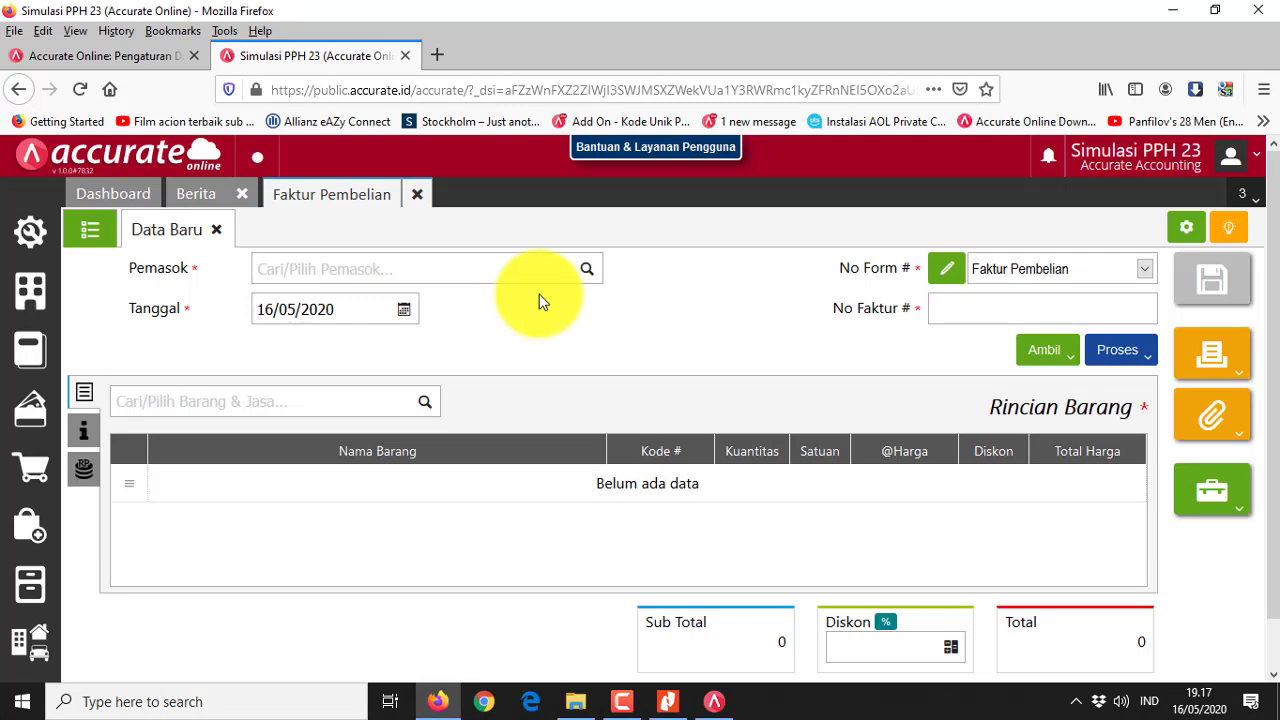
click(586, 269)
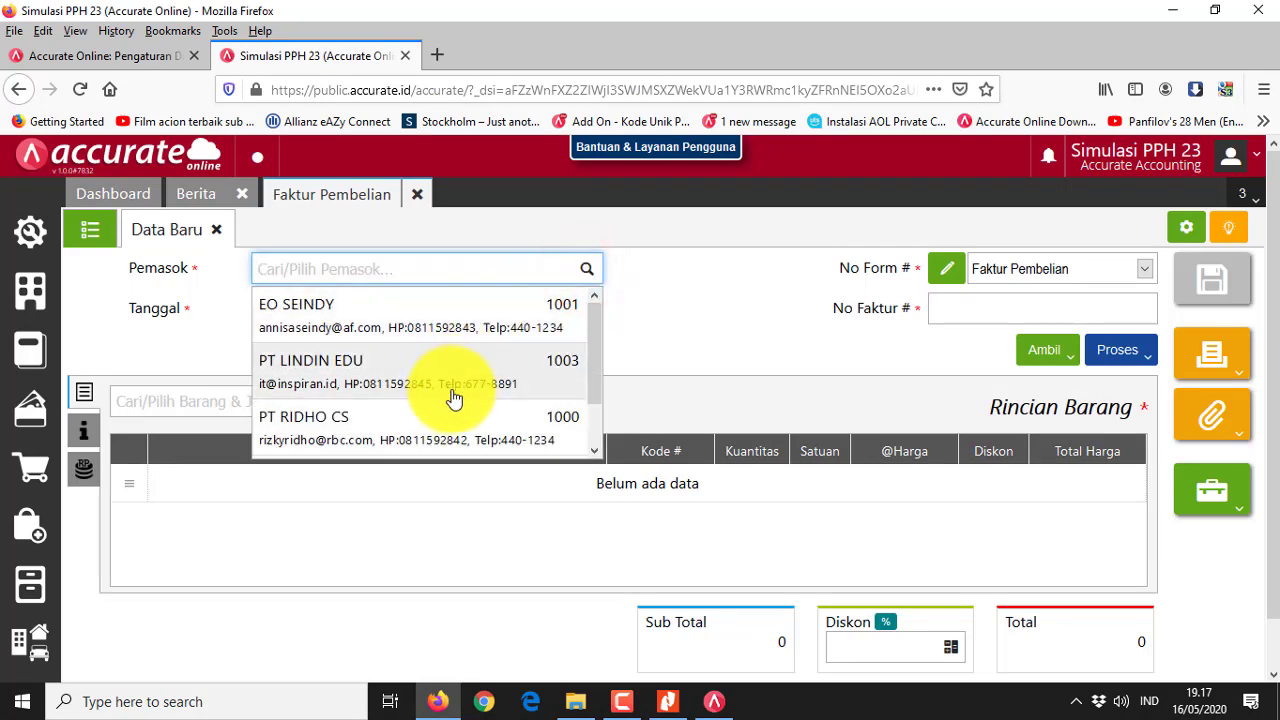
scroll(453, 397, down, 1)
click(667, 701)
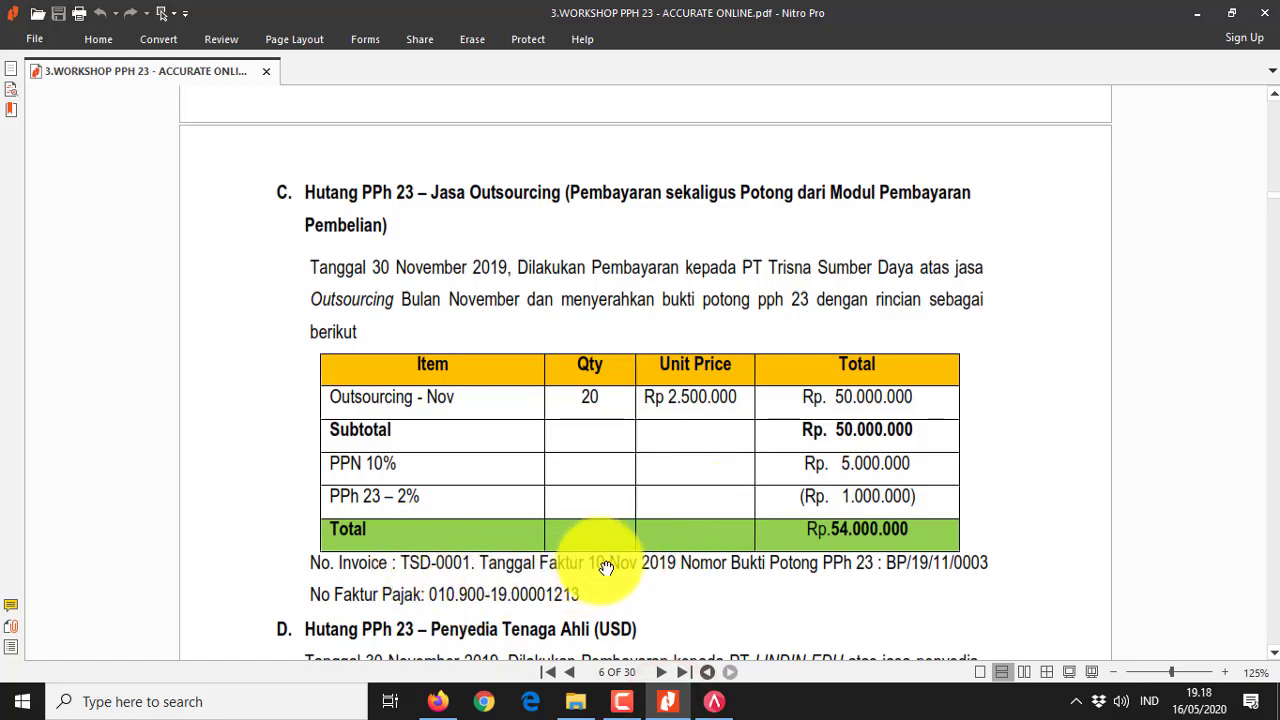
click(437, 701)
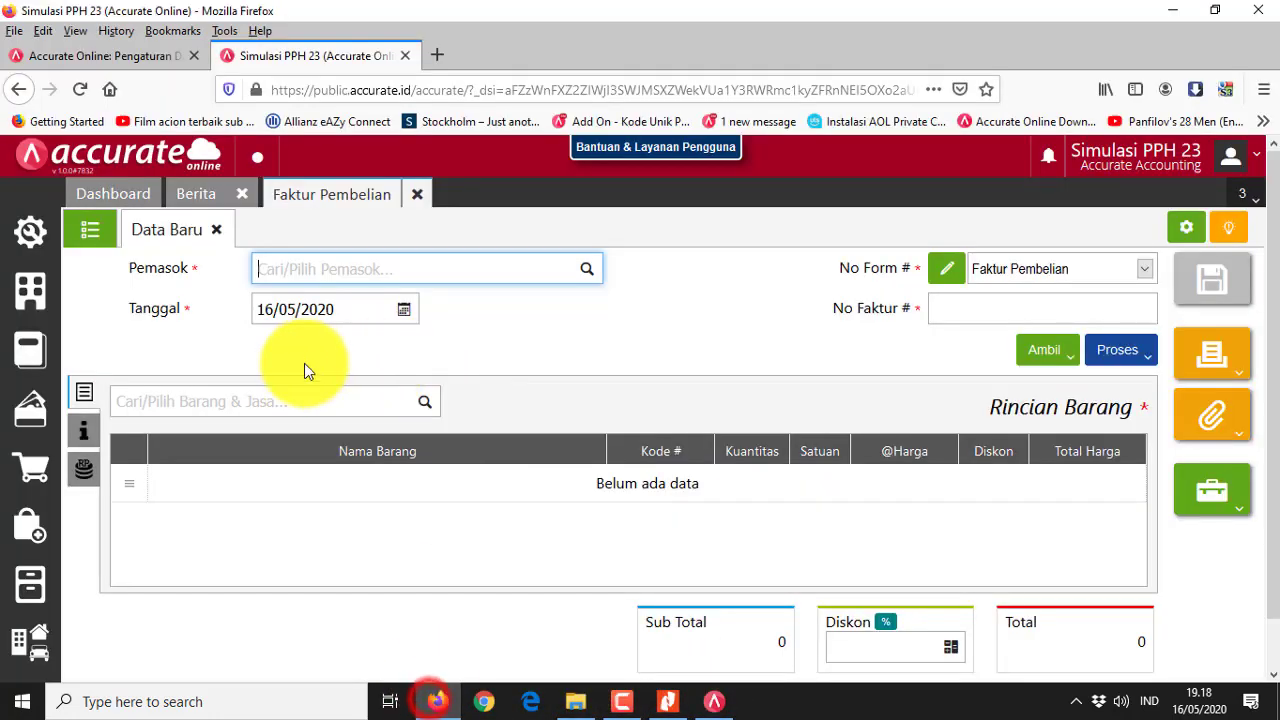
click(585, 272)
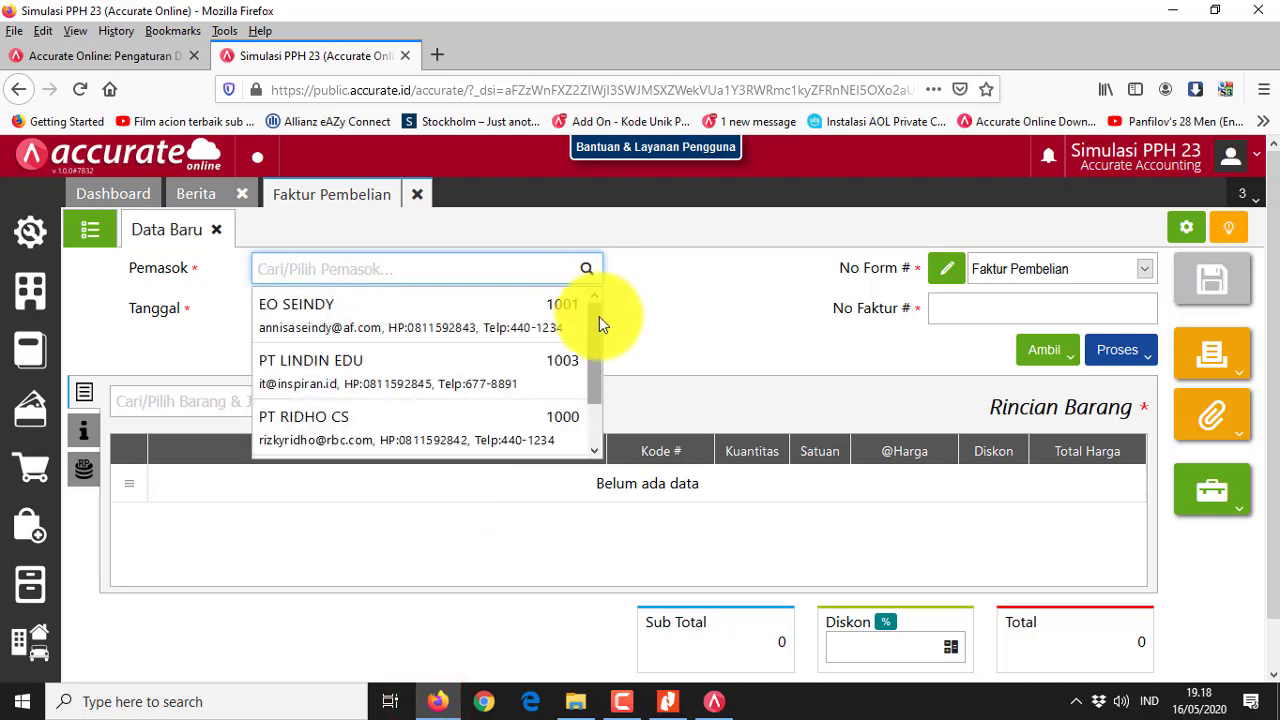
scroll(597, 339, down, 2)
click(530, 418)
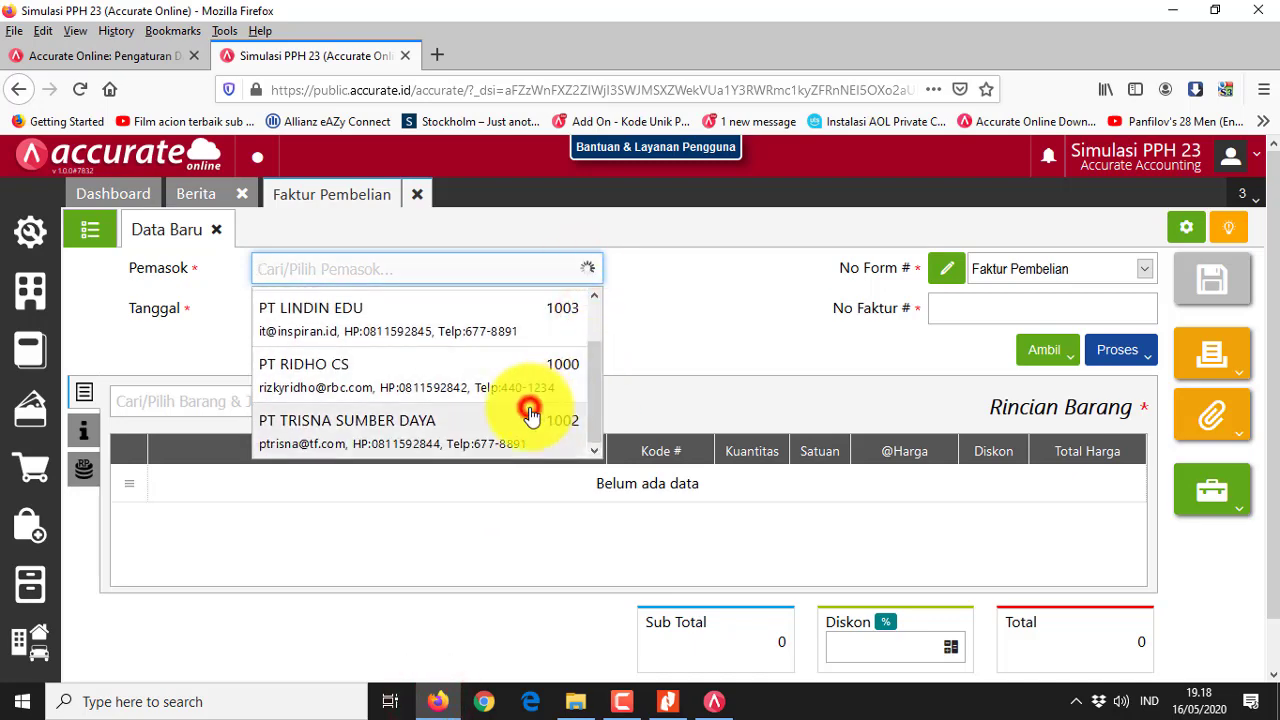
- Set the purchase invoice's date to 10/11/2019 and look up its invoice number in the workshop PDF
click(369, 305)
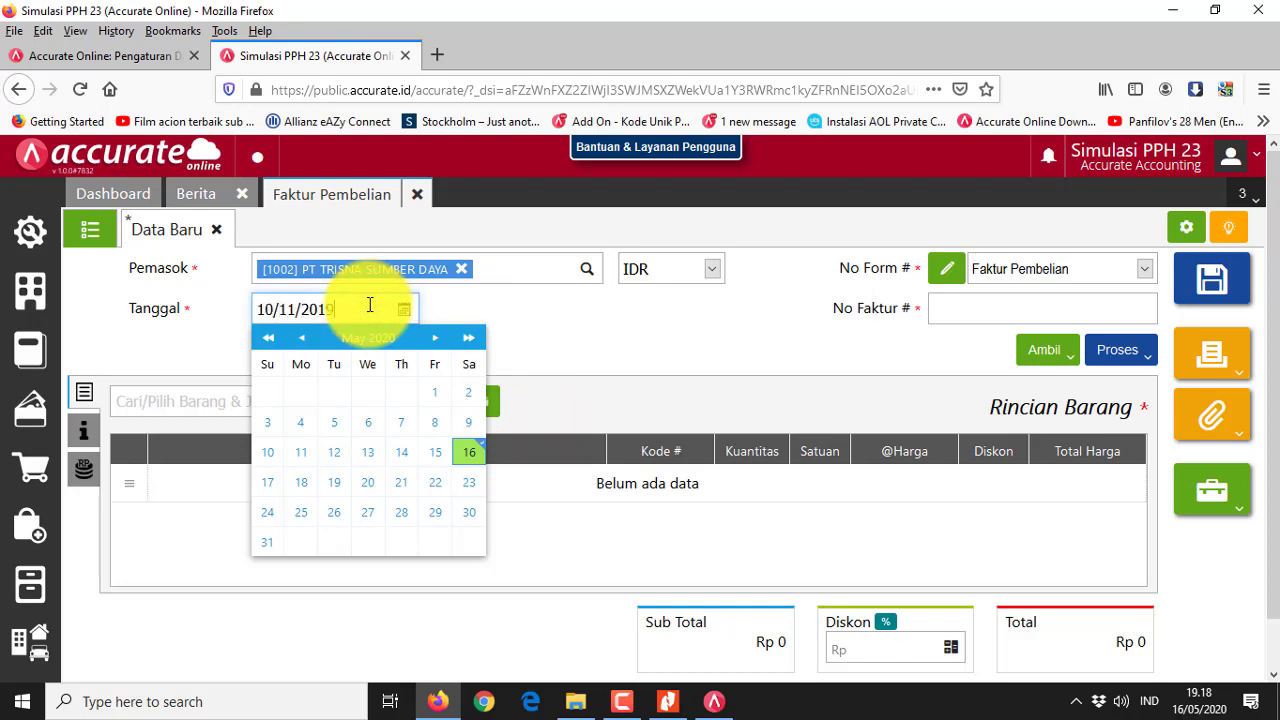
text(10/11/2019)
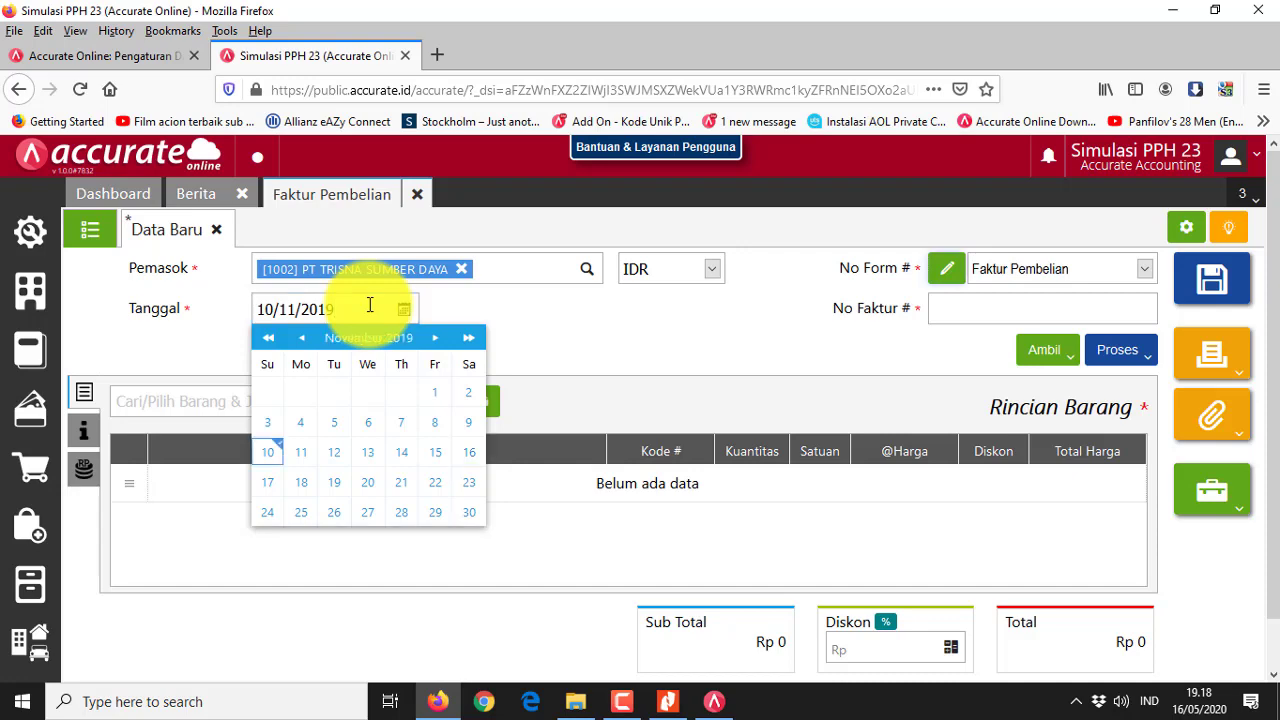
click(263, 451)
click(1022, 306)
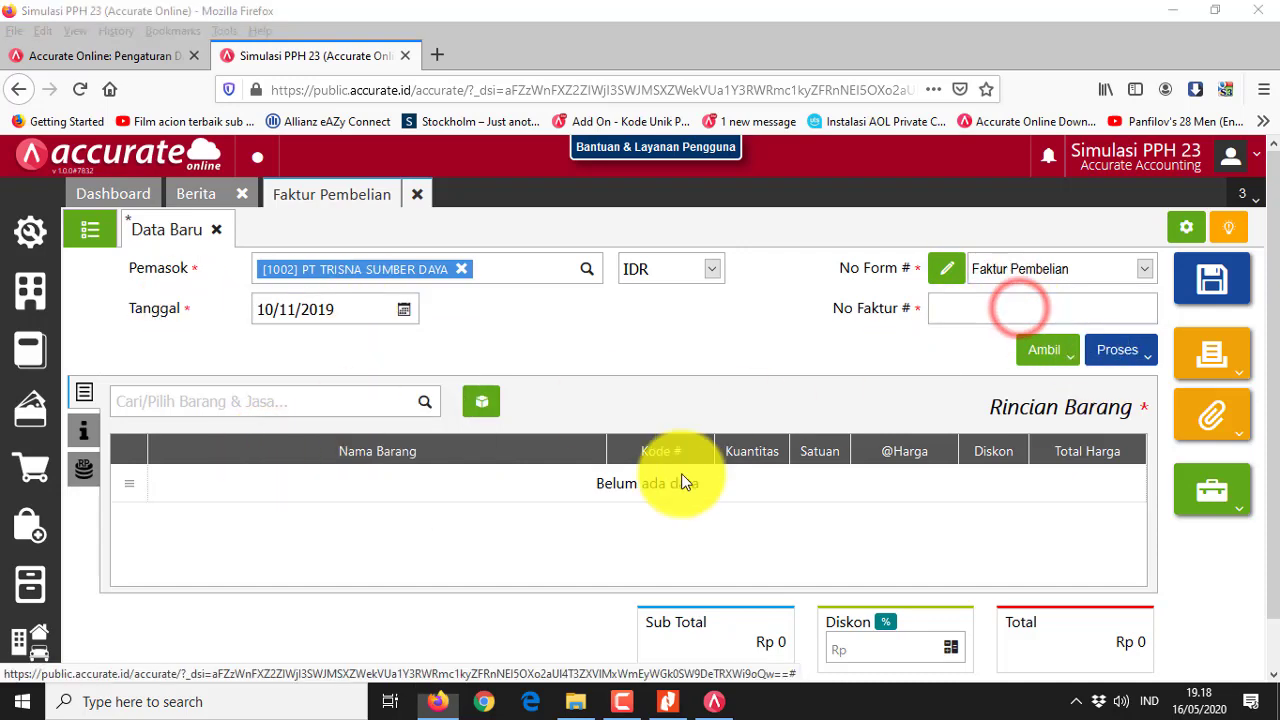
key(alt+Tab)
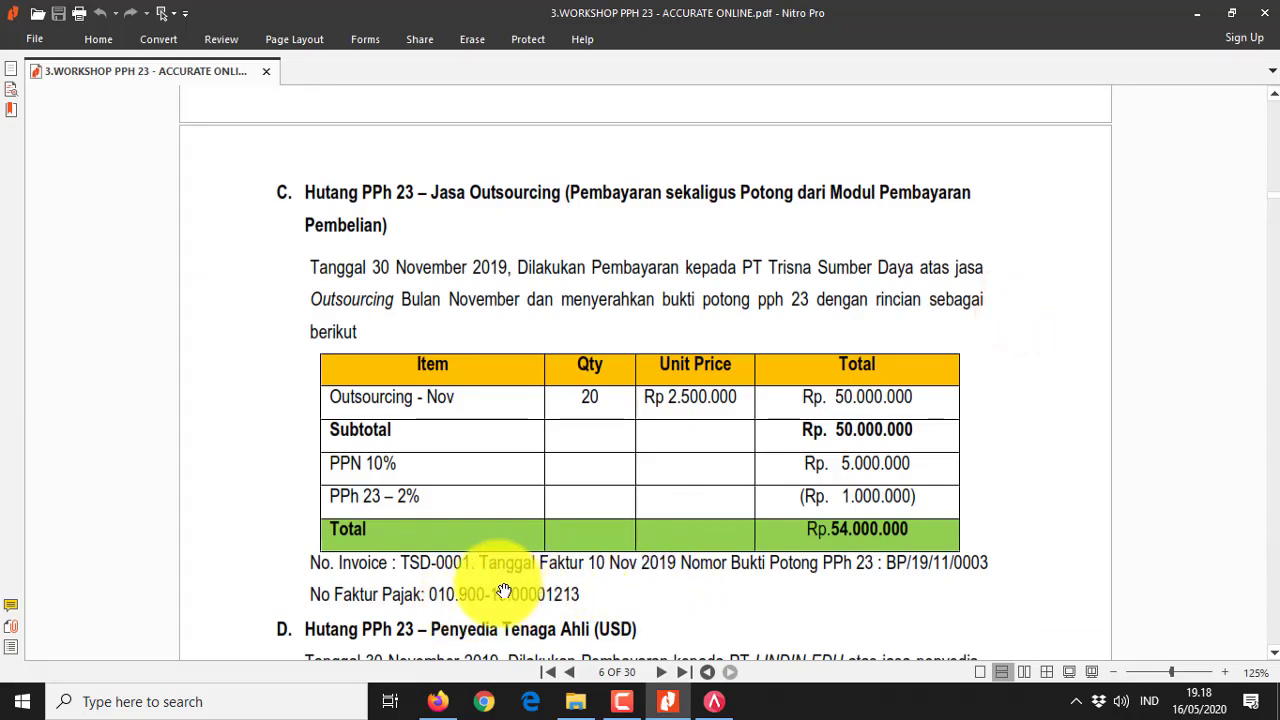
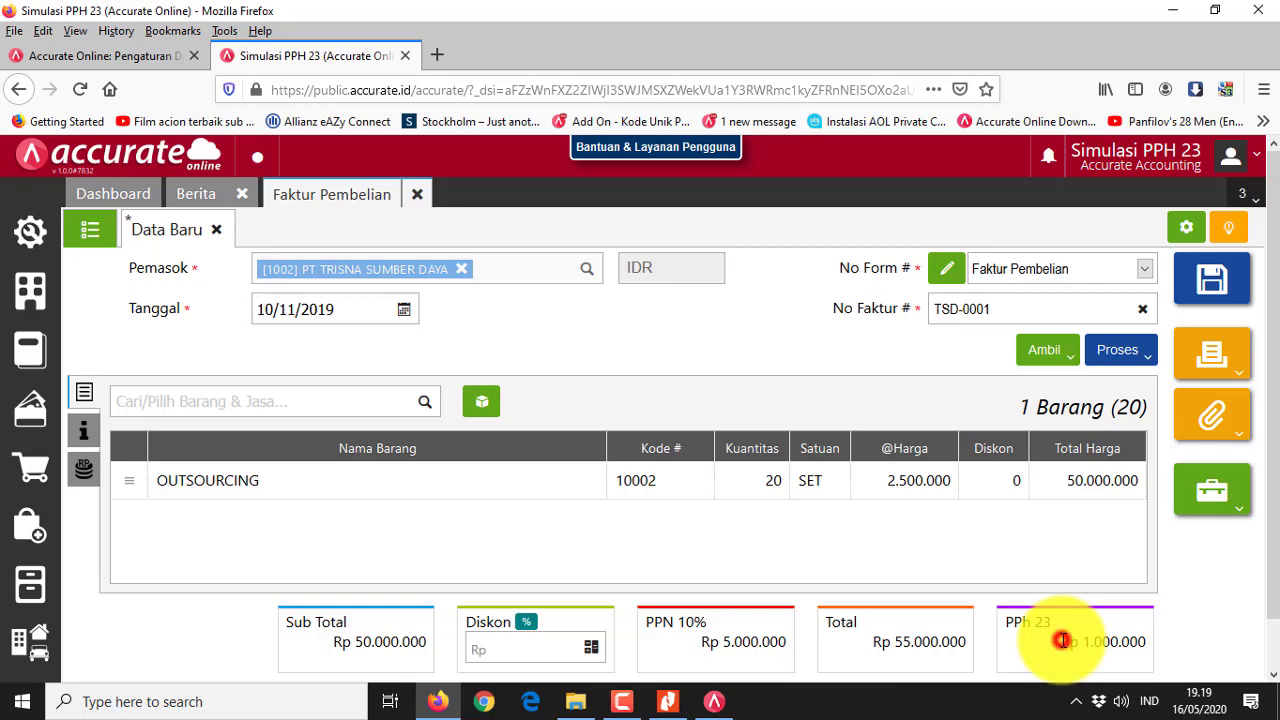
- Check the invoice's PPh 23 amount and the payment date for case C in the workshop PDF, and return to Accurate Online
drag(1062, 640, 1153, 645)
click(908, 560)
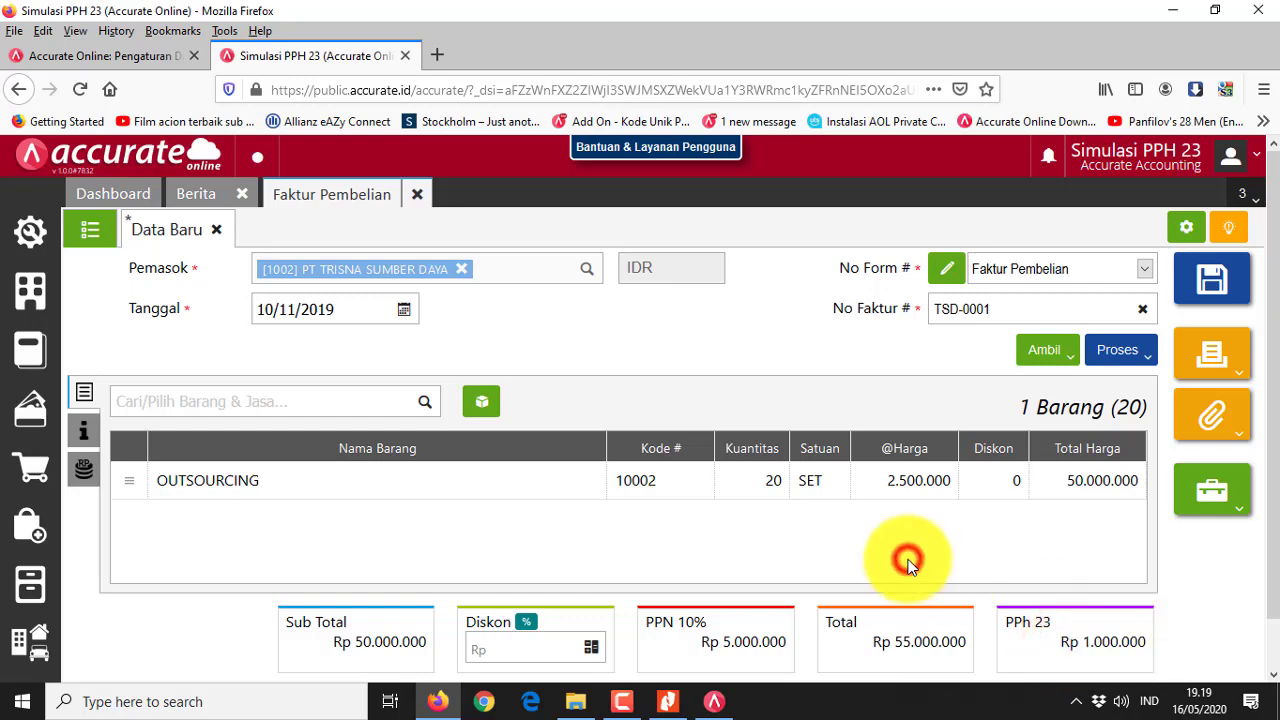
key(alt+Tab)
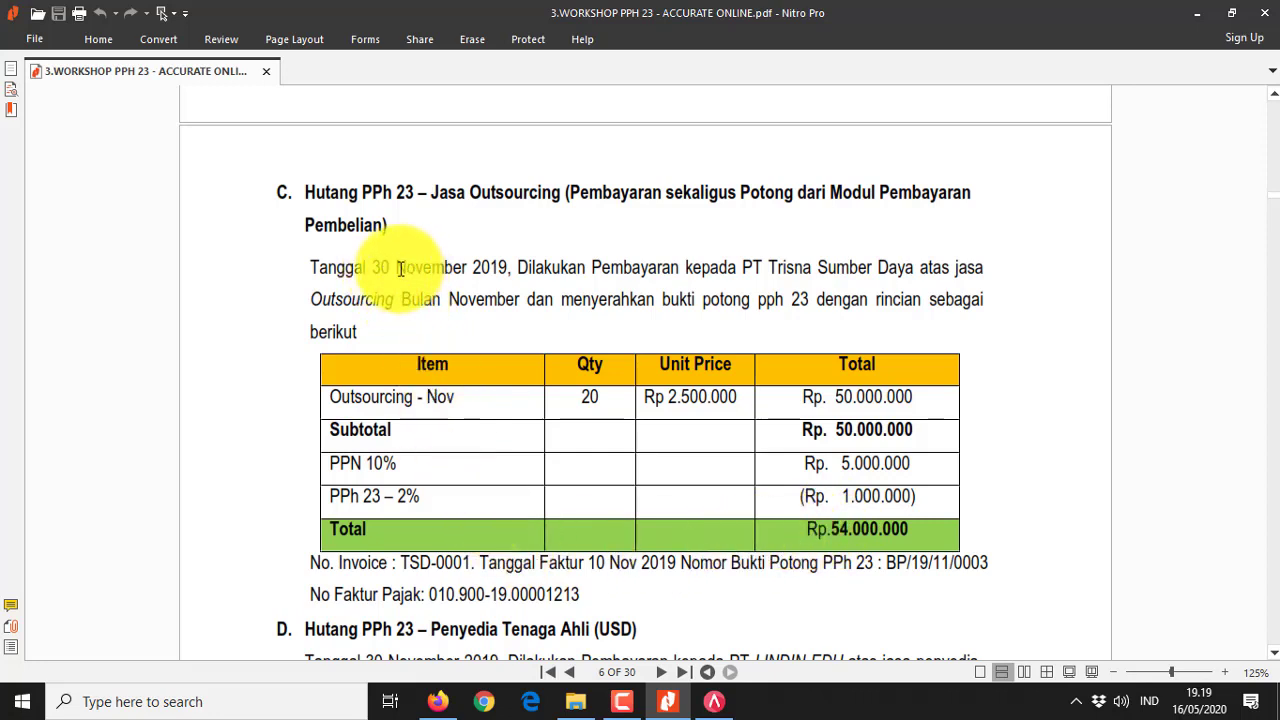
drag(372, 268, 555, 267)
click(595, 267)
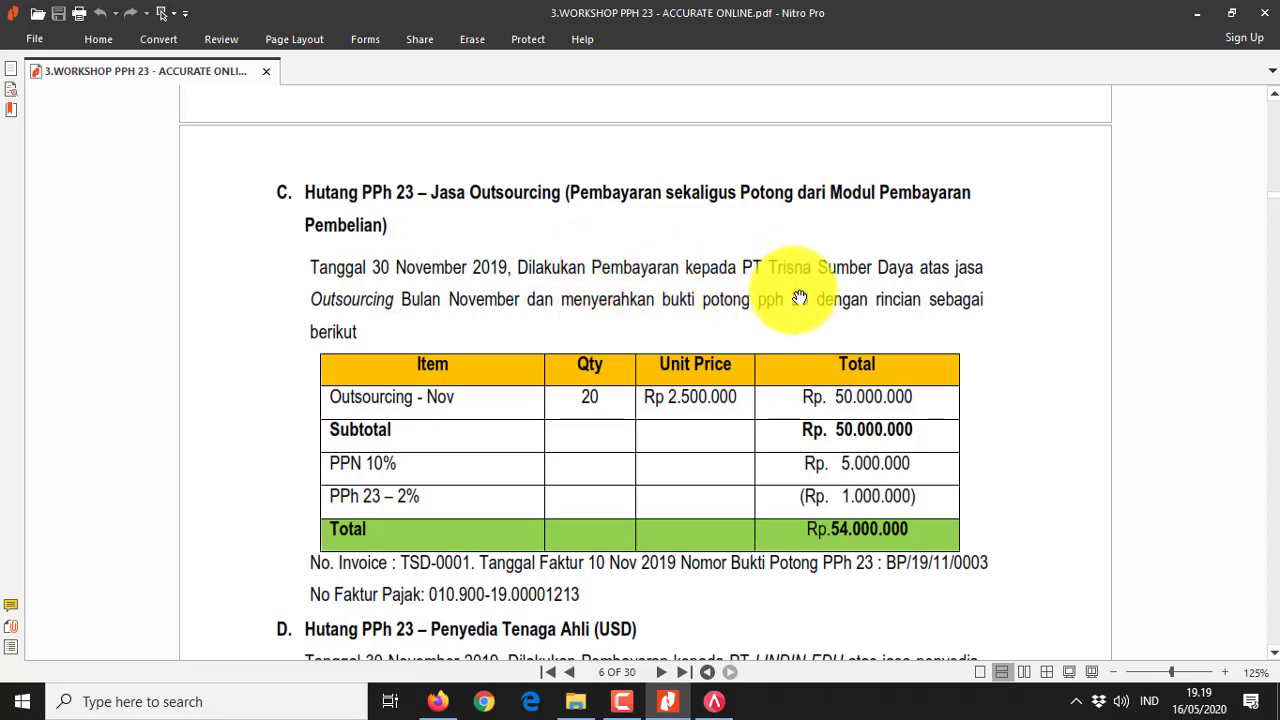
key(alt+Tab)
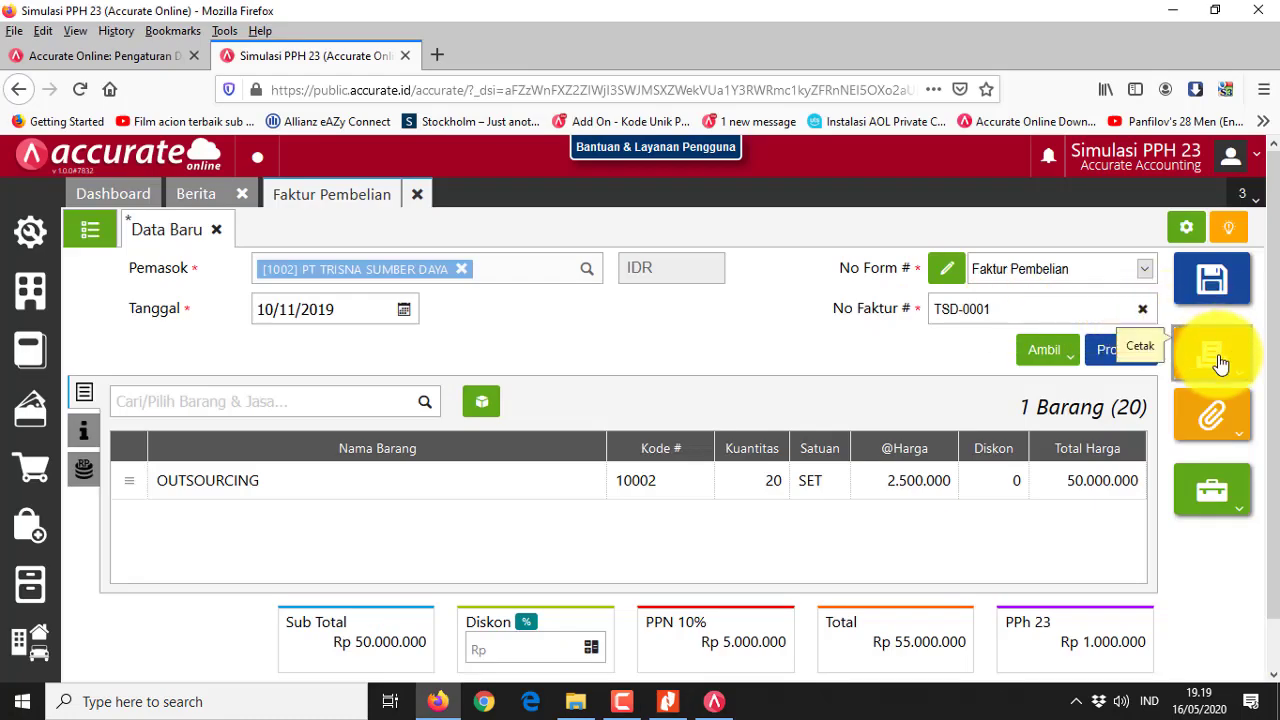
- Review the Pembayaran and Pemotongan PPh process options of the filled-in purchase invoice
click(1123, 354)
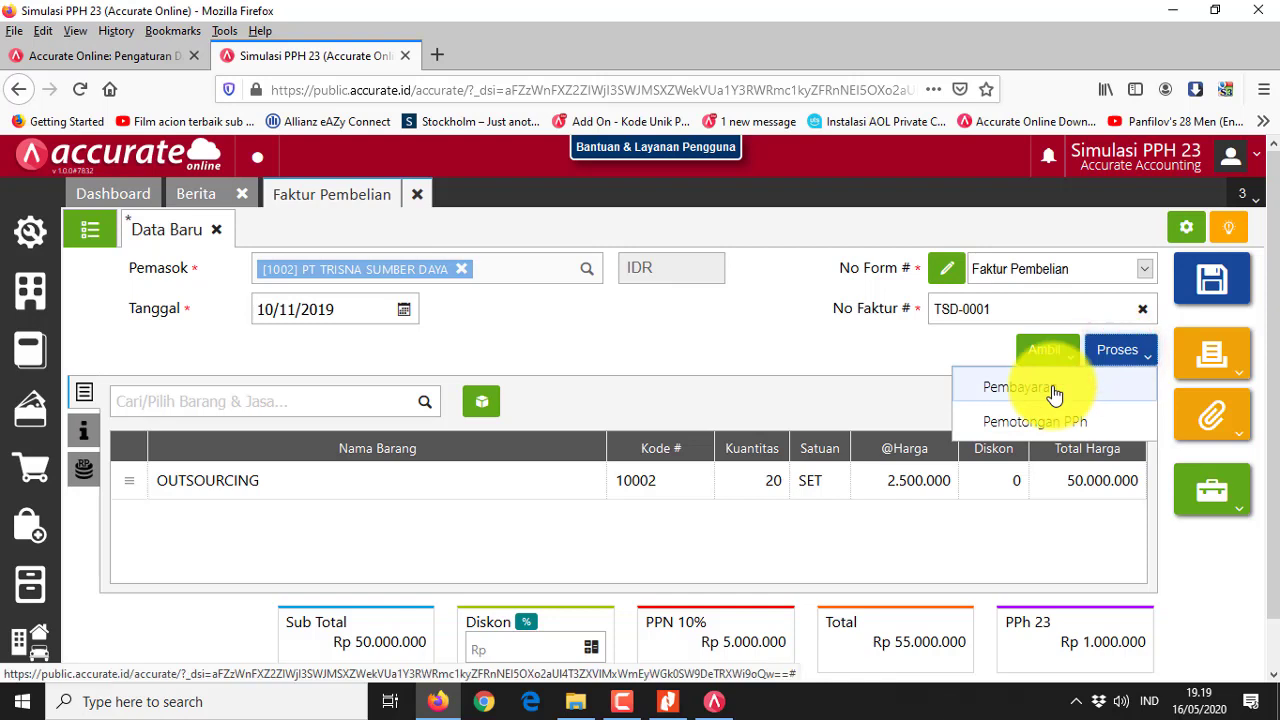
click(889, 371)
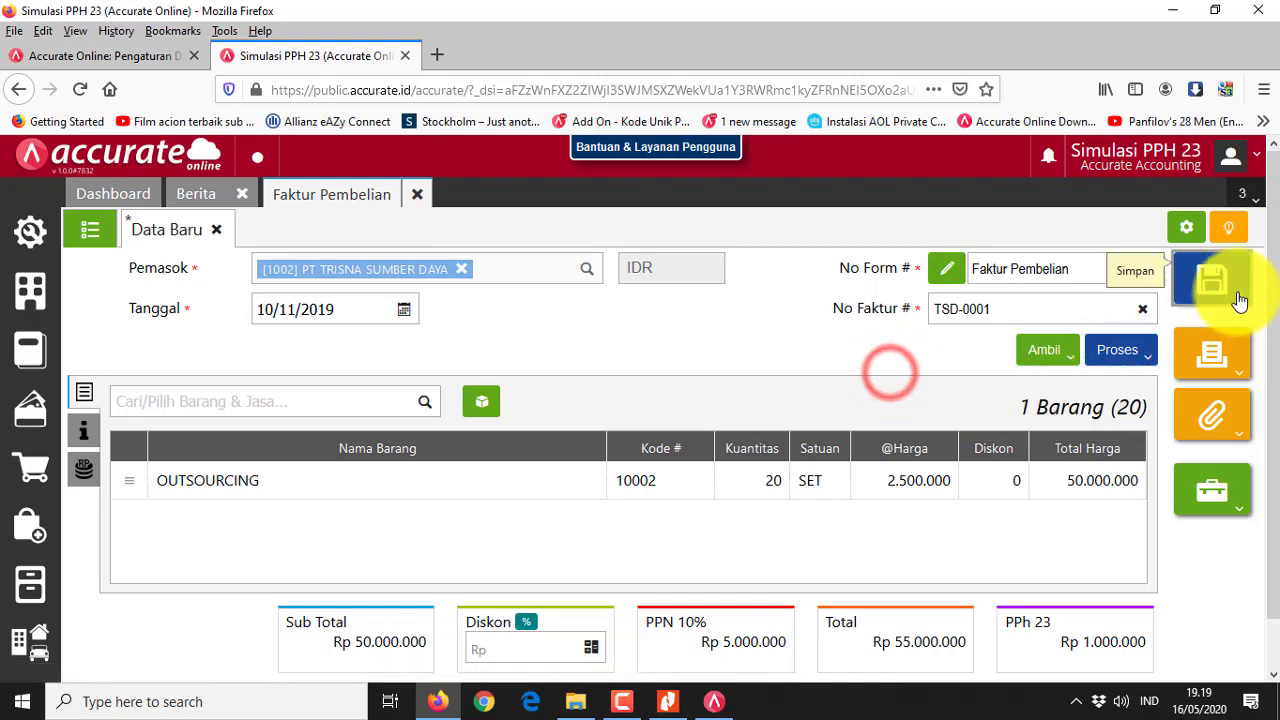
click(1115, 358)
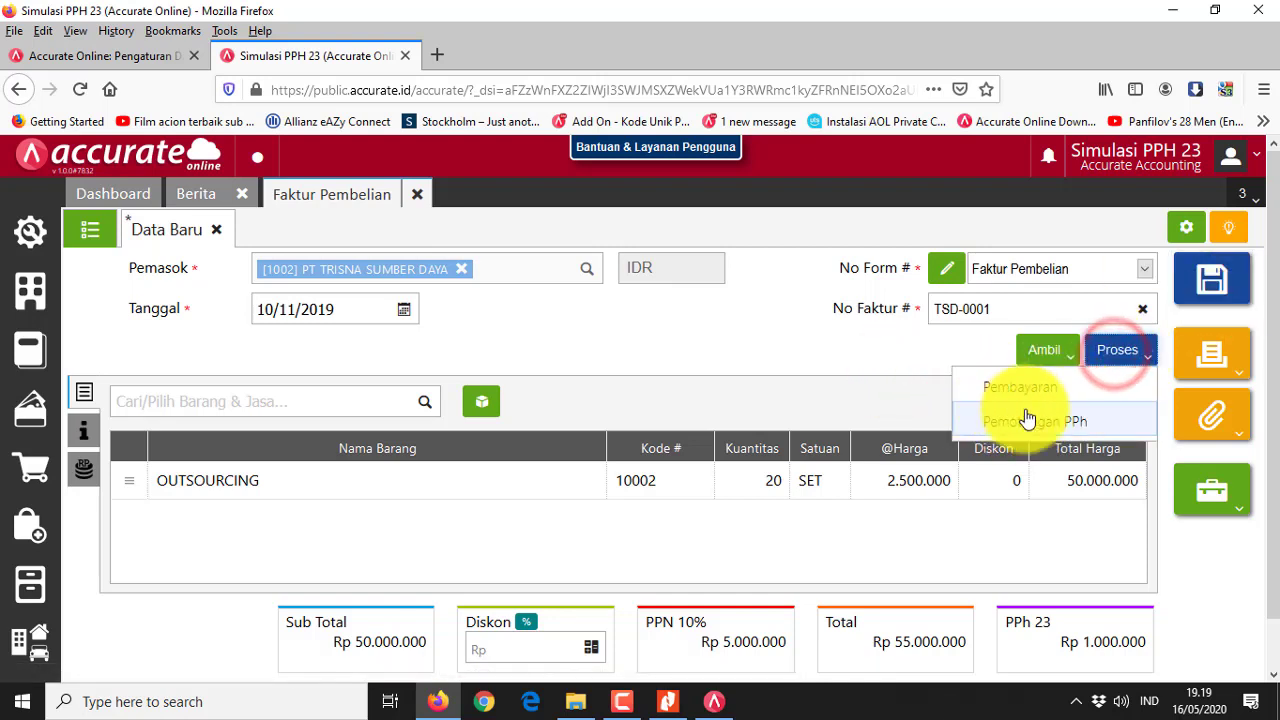
click(837, 381)
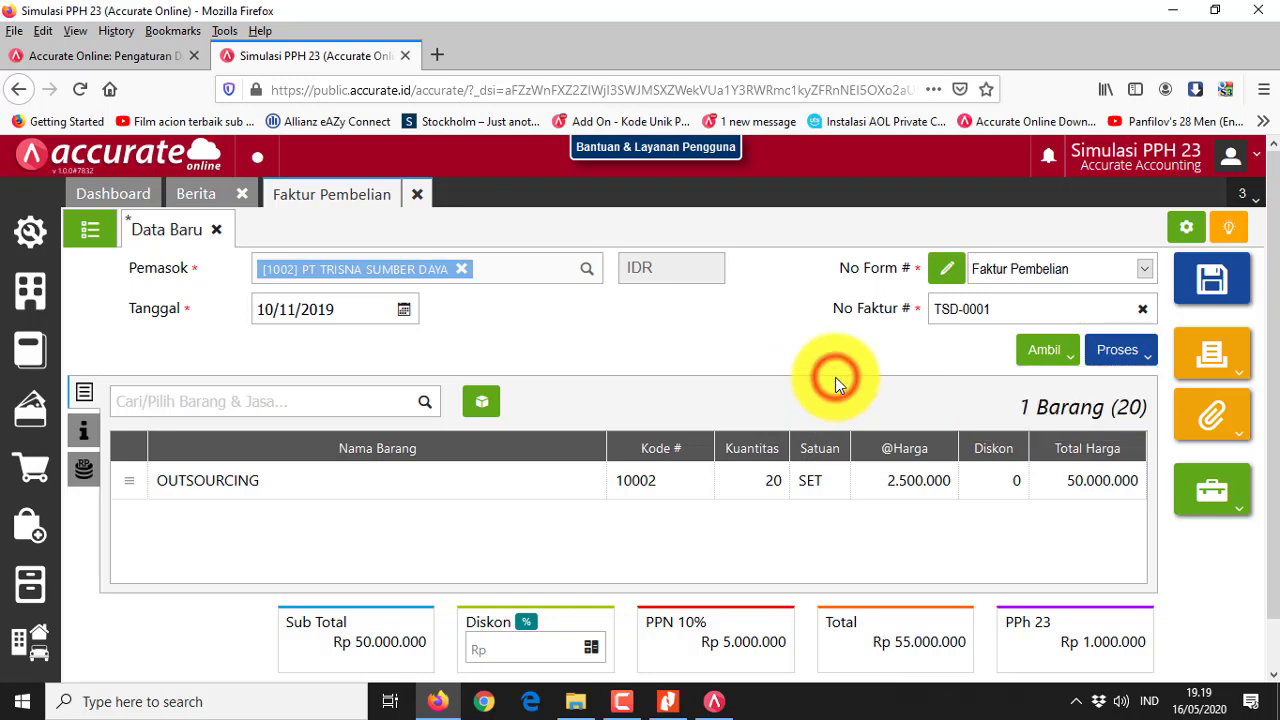
- Save the purchase invoice and open a blank Pembayaran Pembelian form
click(1211, 290)
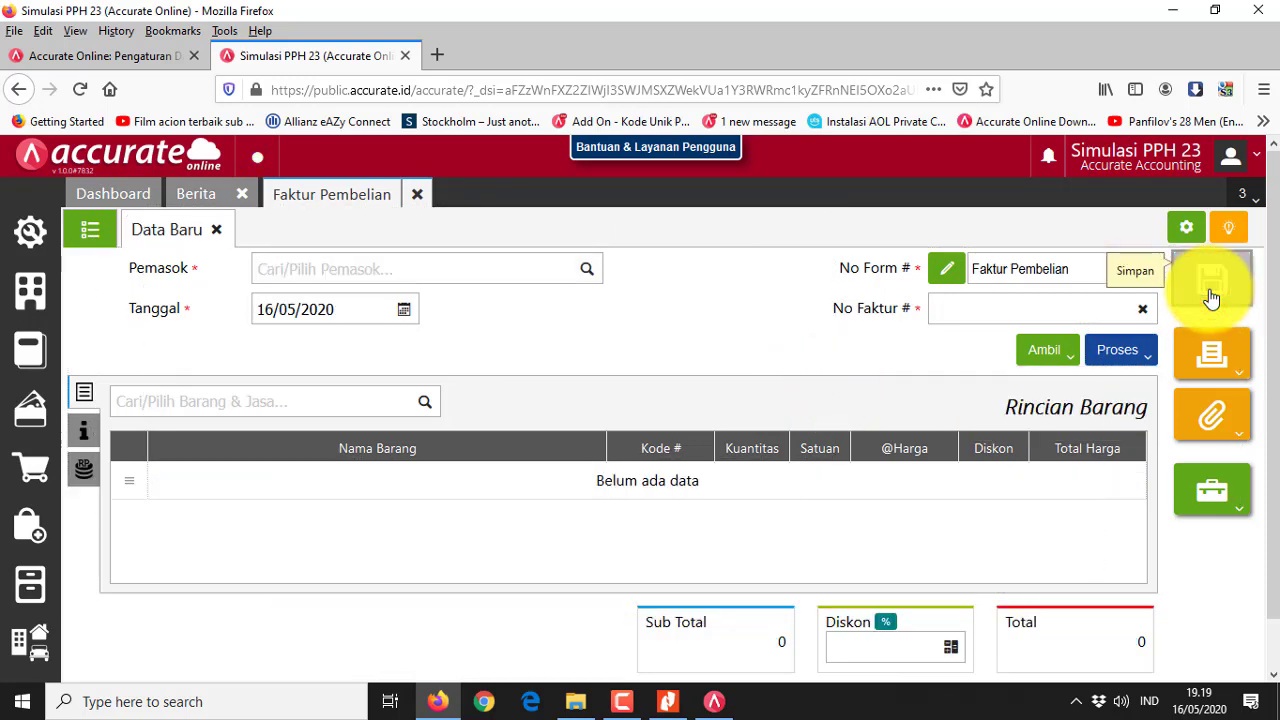
click(25, 545)
click(232, 509)
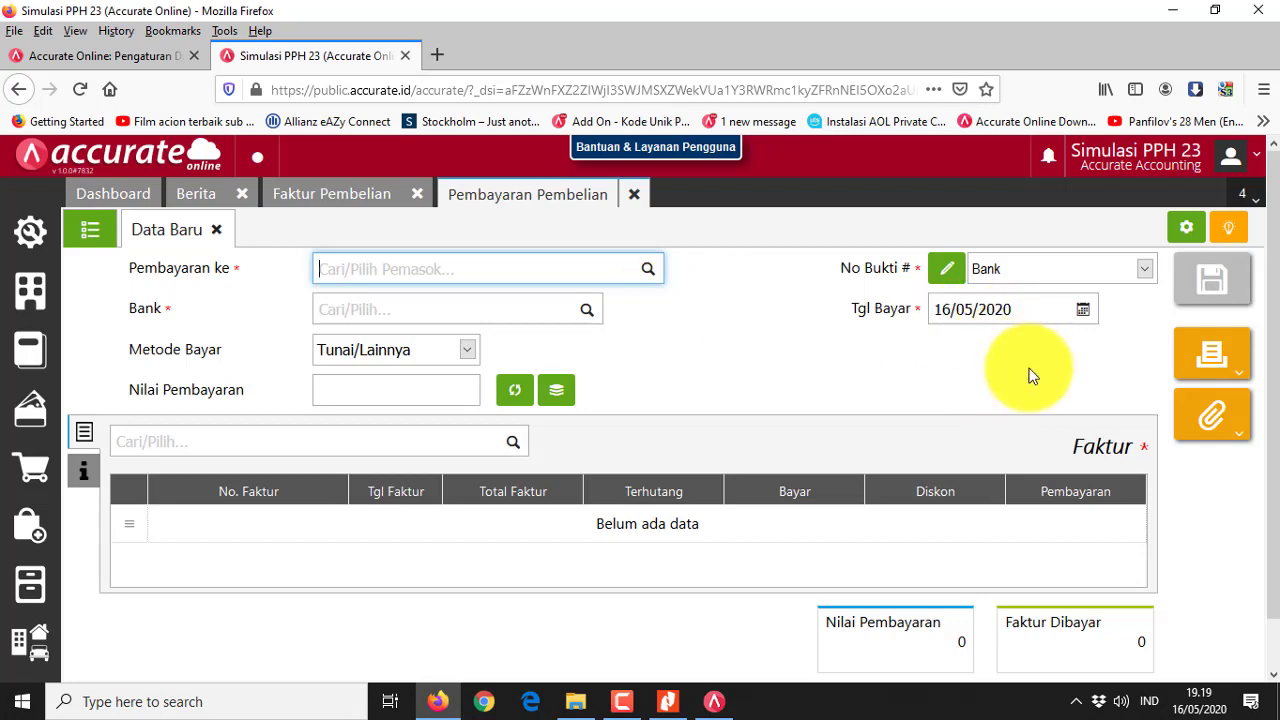
- Return to the blank purchase invoice form to look at its process options
click(357, 197)
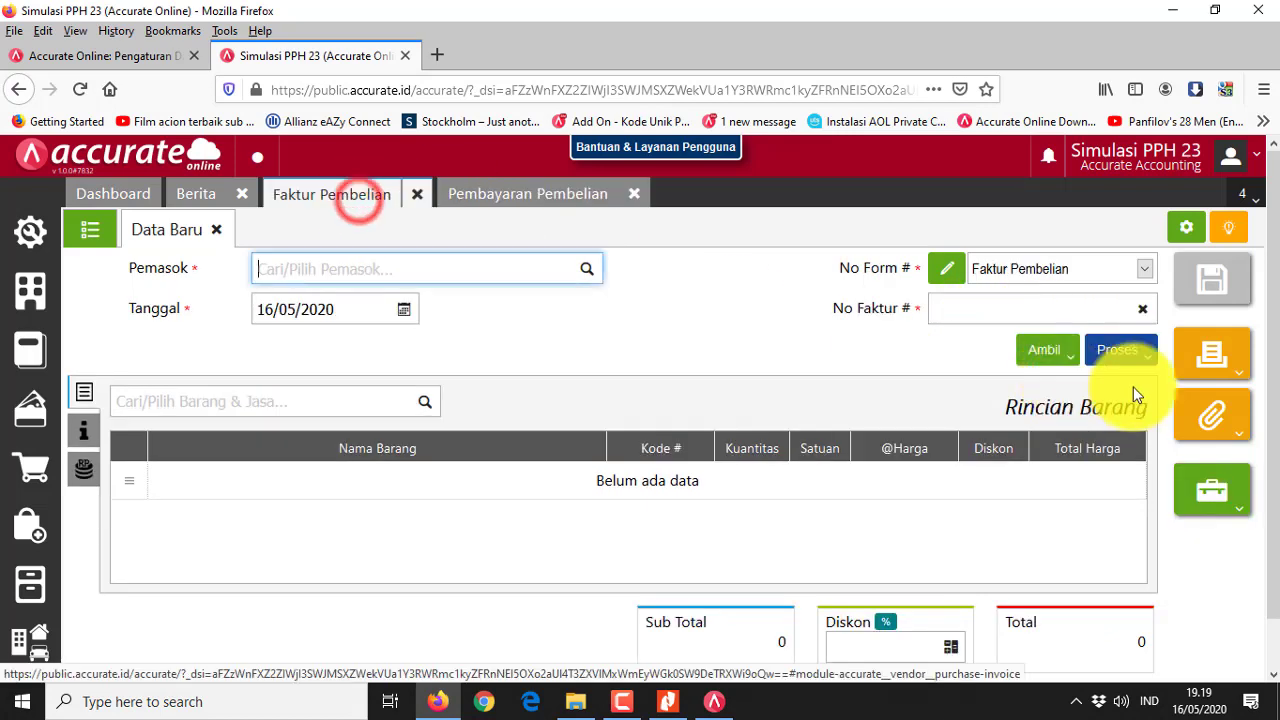
click(1125, 358)
click(726, 315)
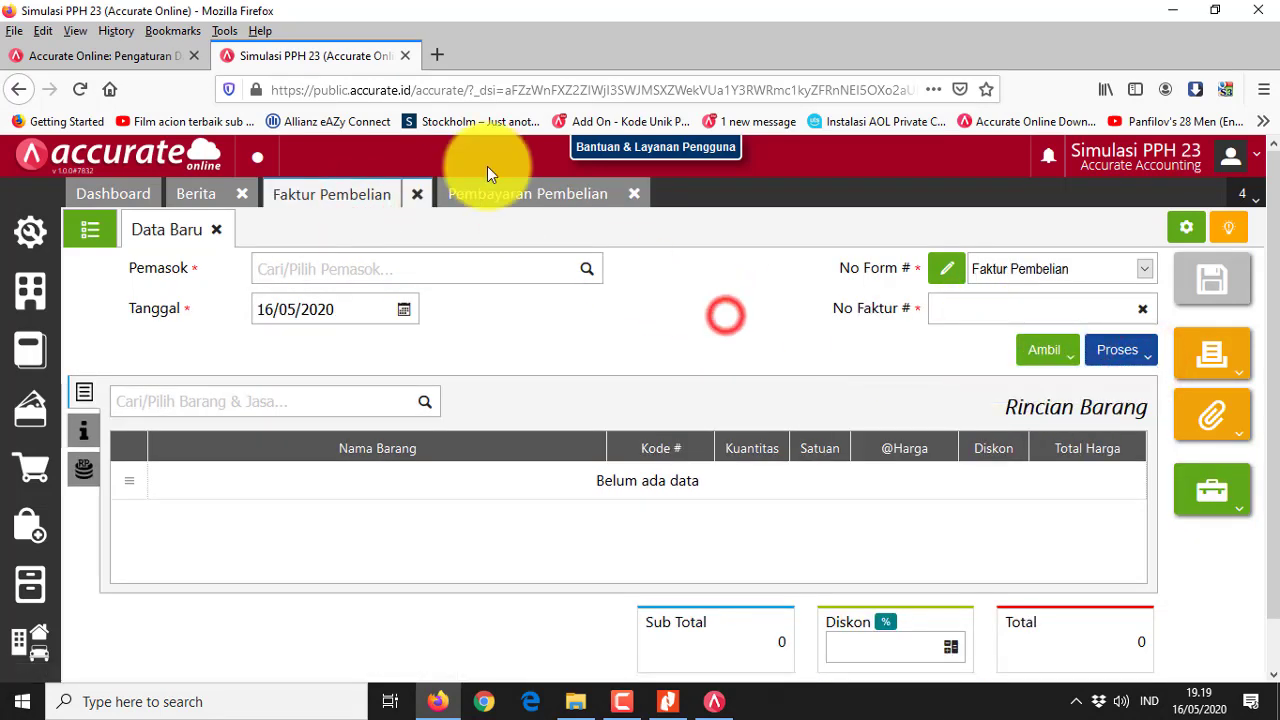
- Switch to the Pembayaran Pembelian form and set the supplier being paid to PT TRISNA SUMBER DAYA
click(500, 194)
click(640, 270)
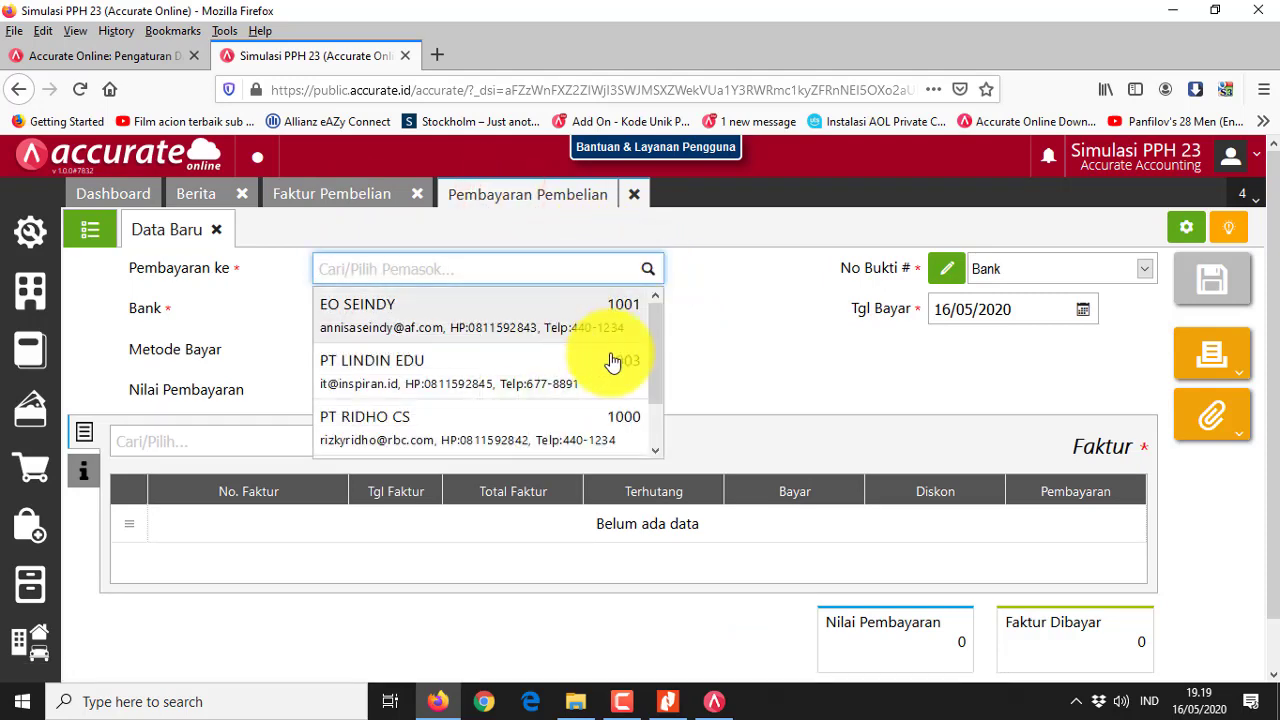
drag(655, 356, 655, 415)
click(497, 448)
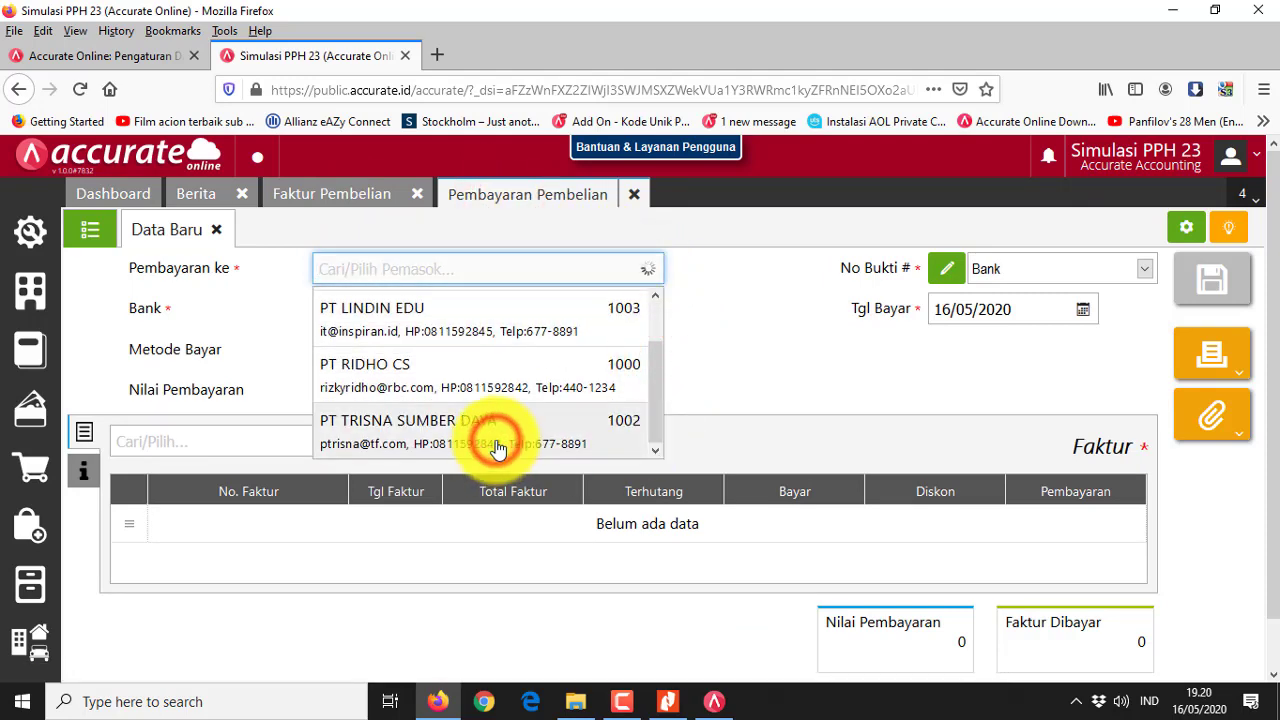
- Set the supplier payment's date to 30/11/2019 and its paying account to Bank
click(1022, 303)
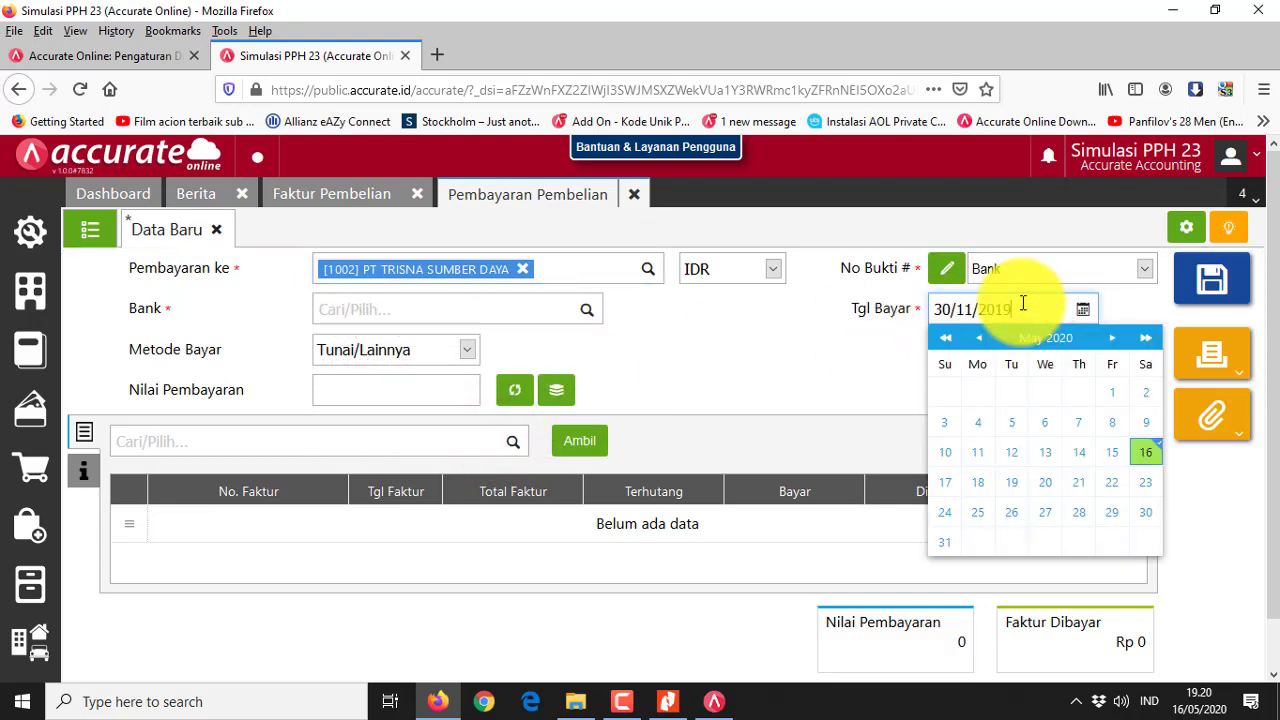
click(1143, 514)
click(589, 310)
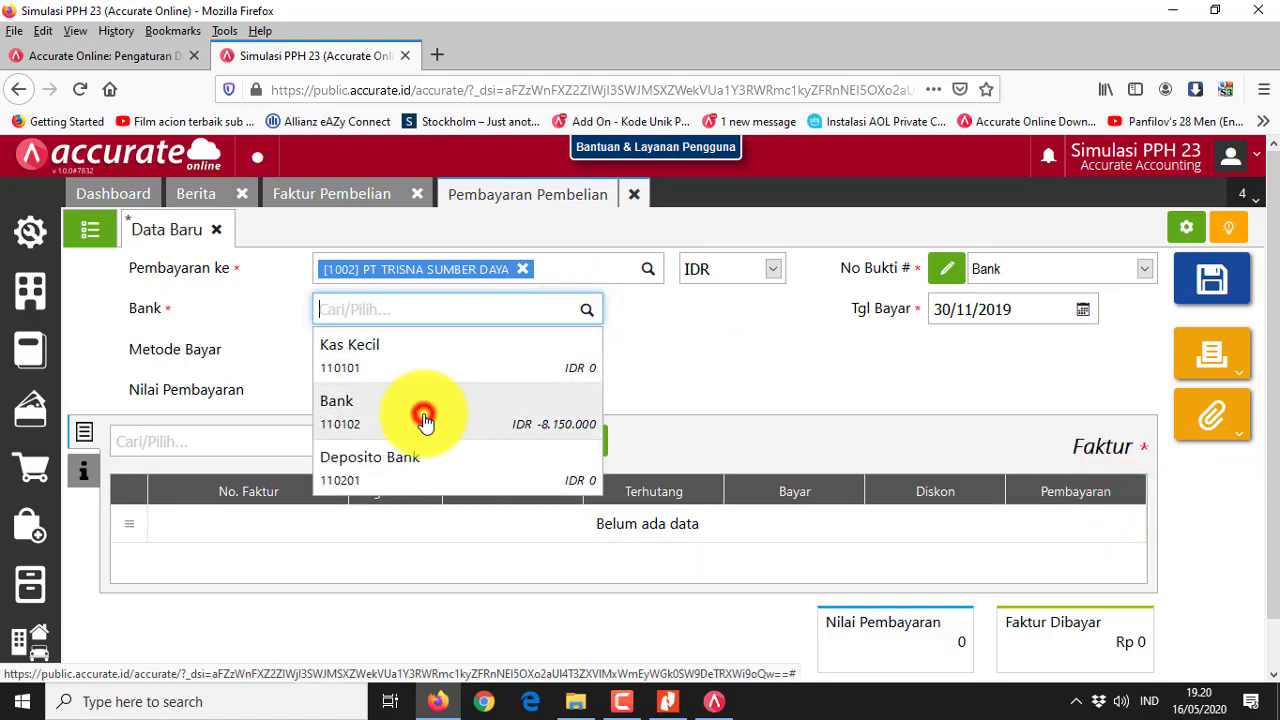
click(424, 418)
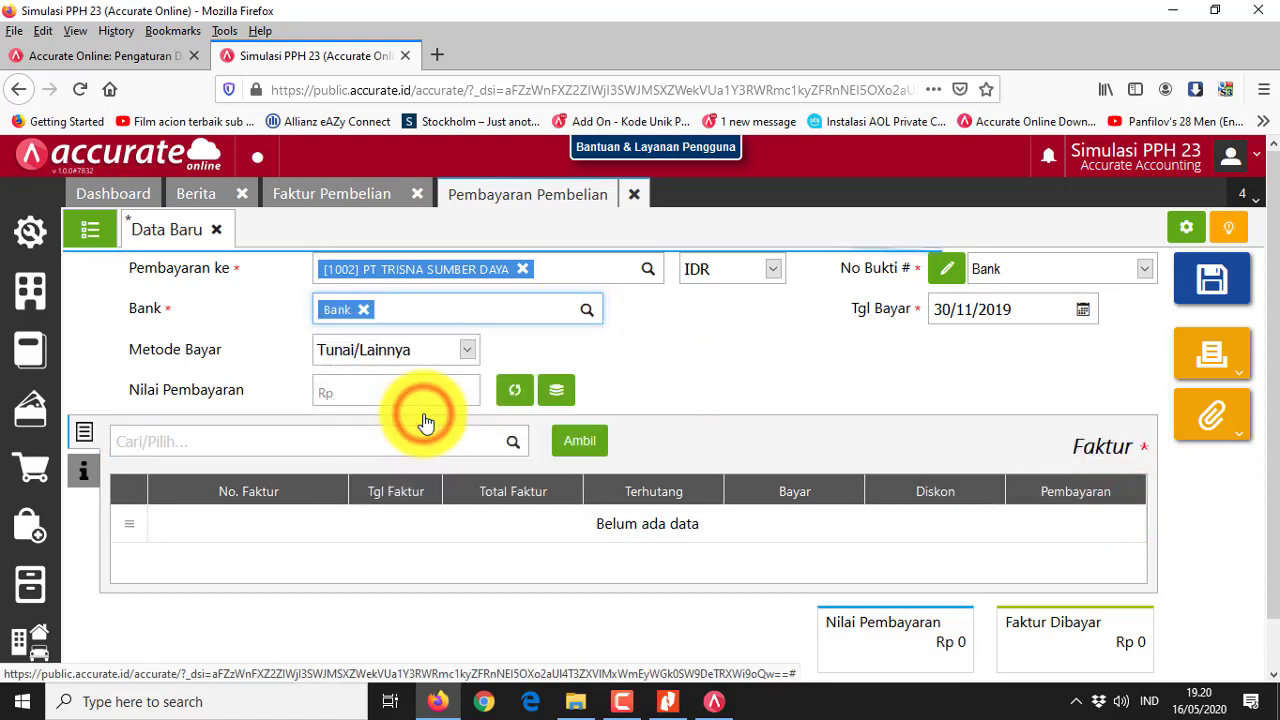
- Add the unpaid invoice TSD-0001 with its PPh withholding to the payment and fill Nilai Pembayaran with the calculated Rp 54.000.000
click(580, 445)
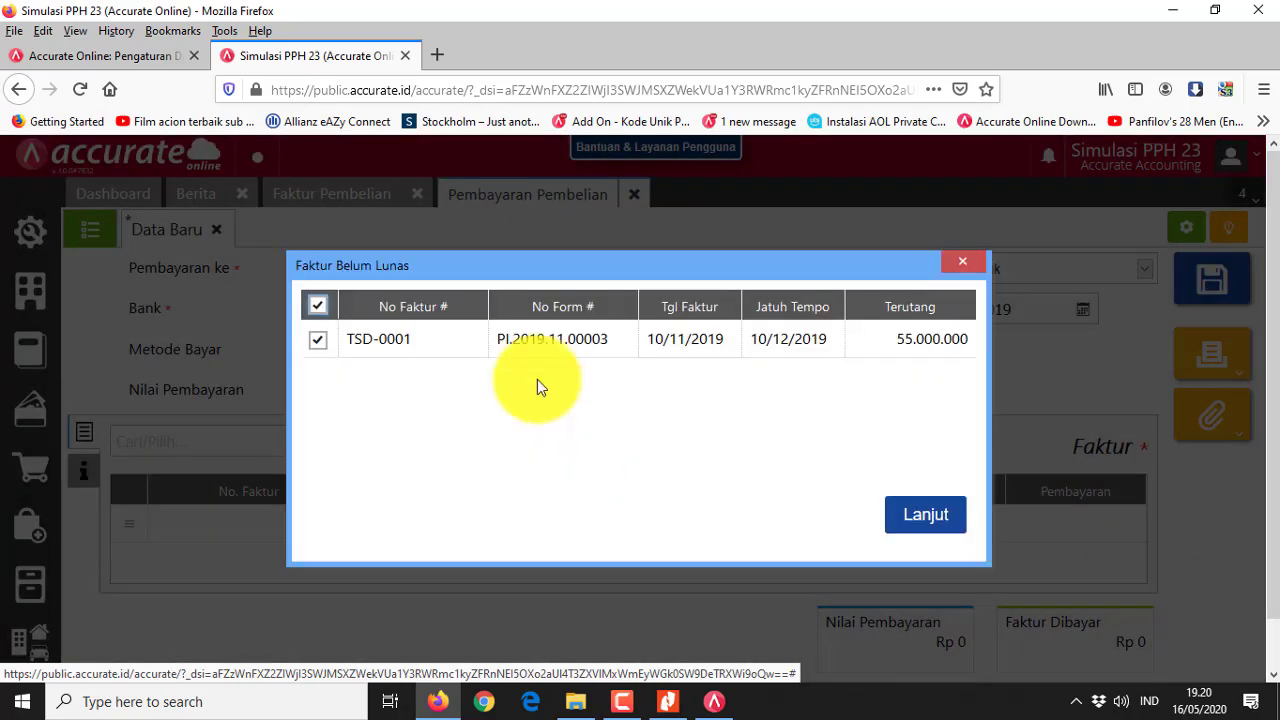
click(927, 514)
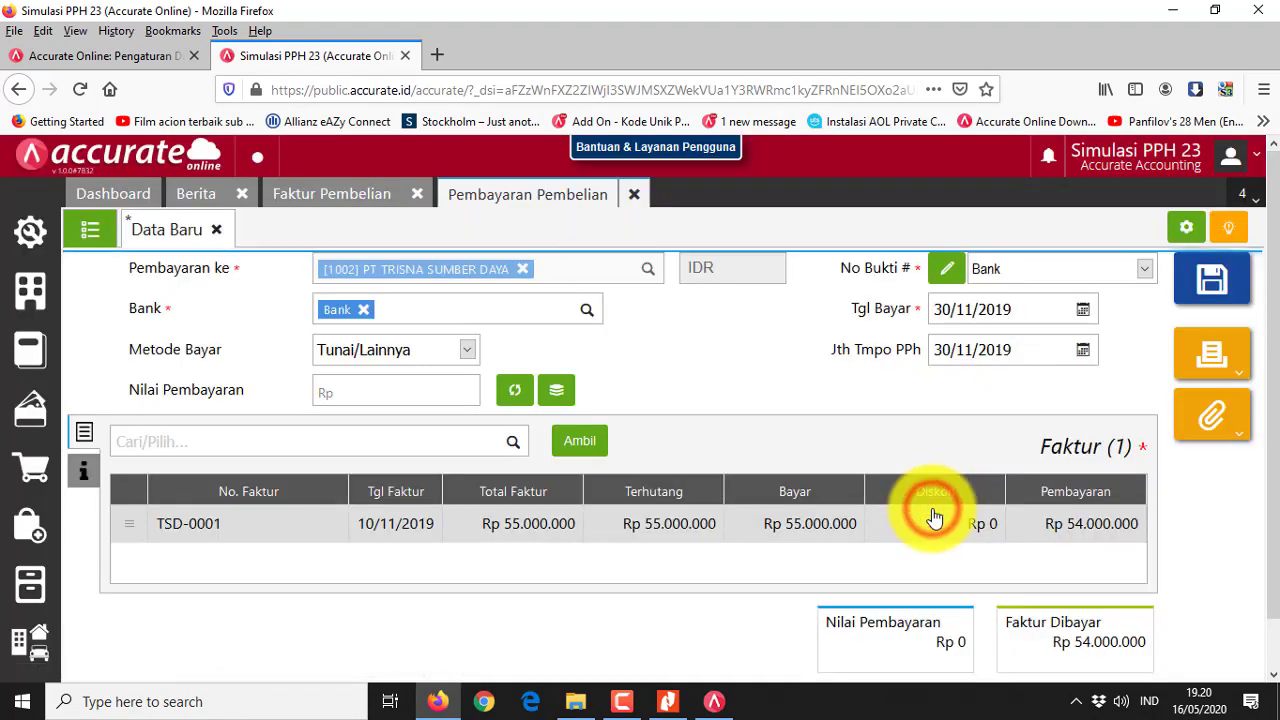
click(783, 528)
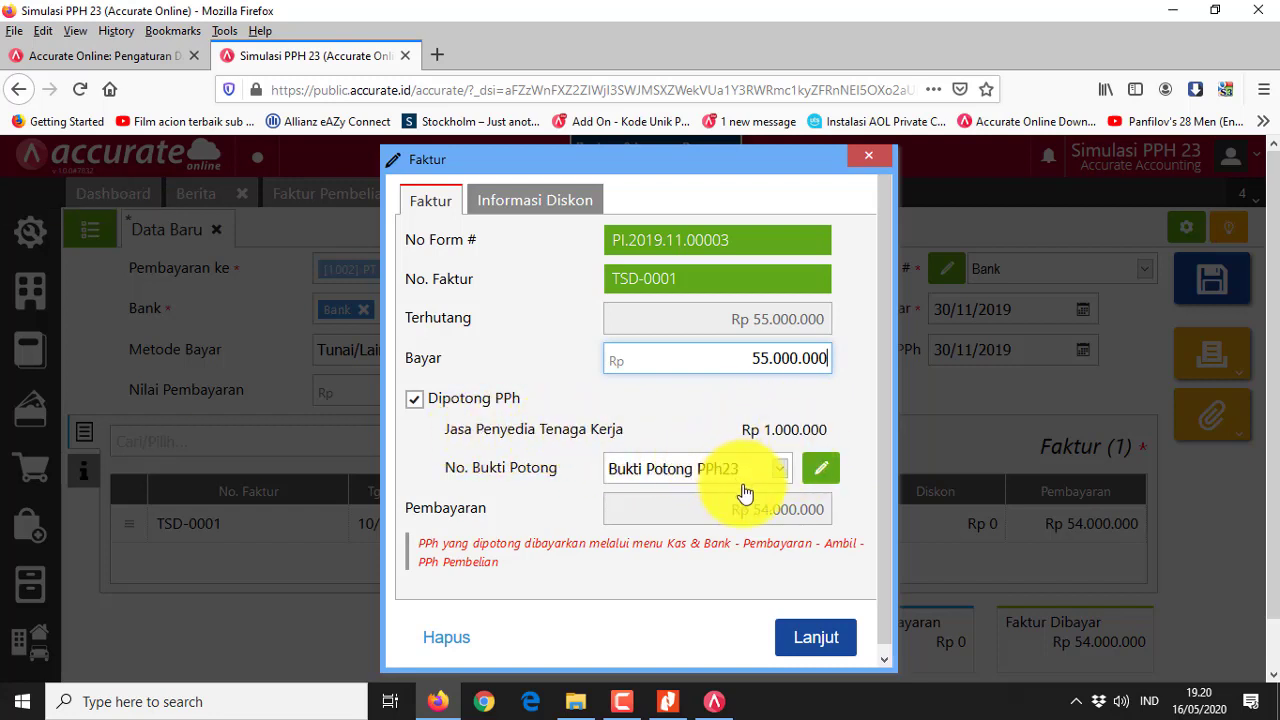
click(812, 640)
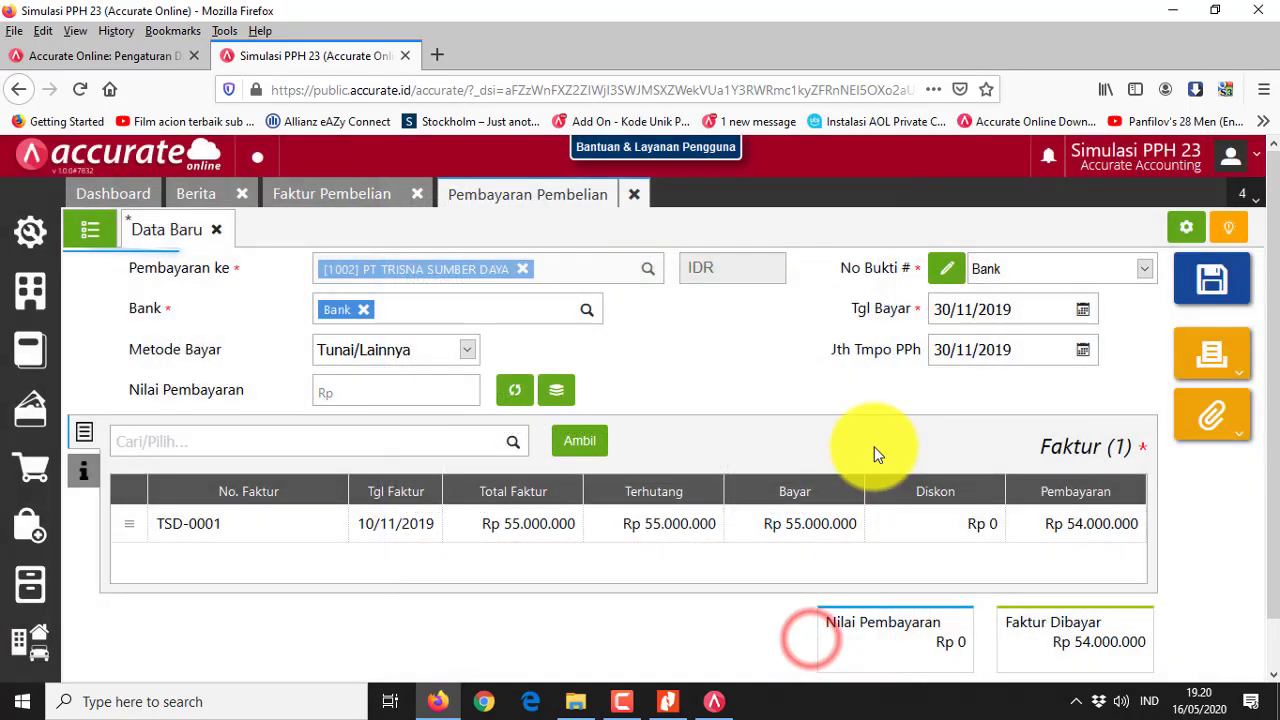
click(516, 392)
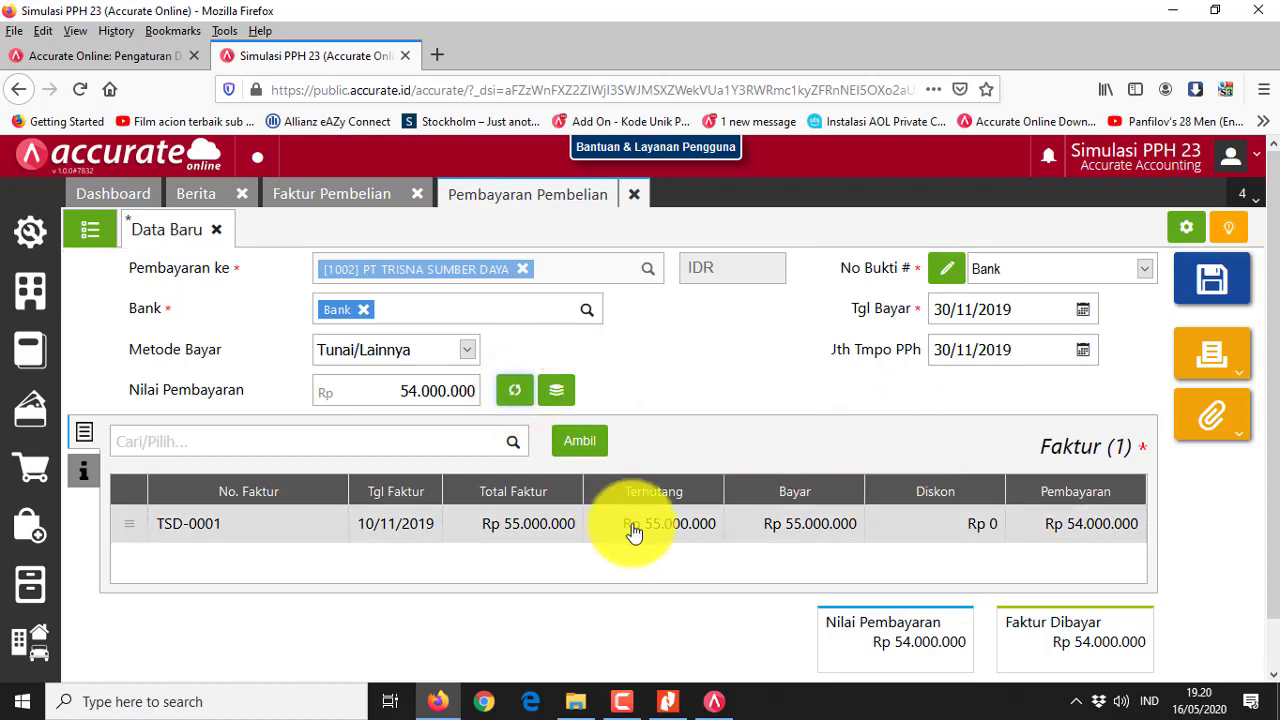
- Save the payment by printing it with the Bukti Potong PPh23 design, close the preview and show the list of purchase payments
click(1213, 370)
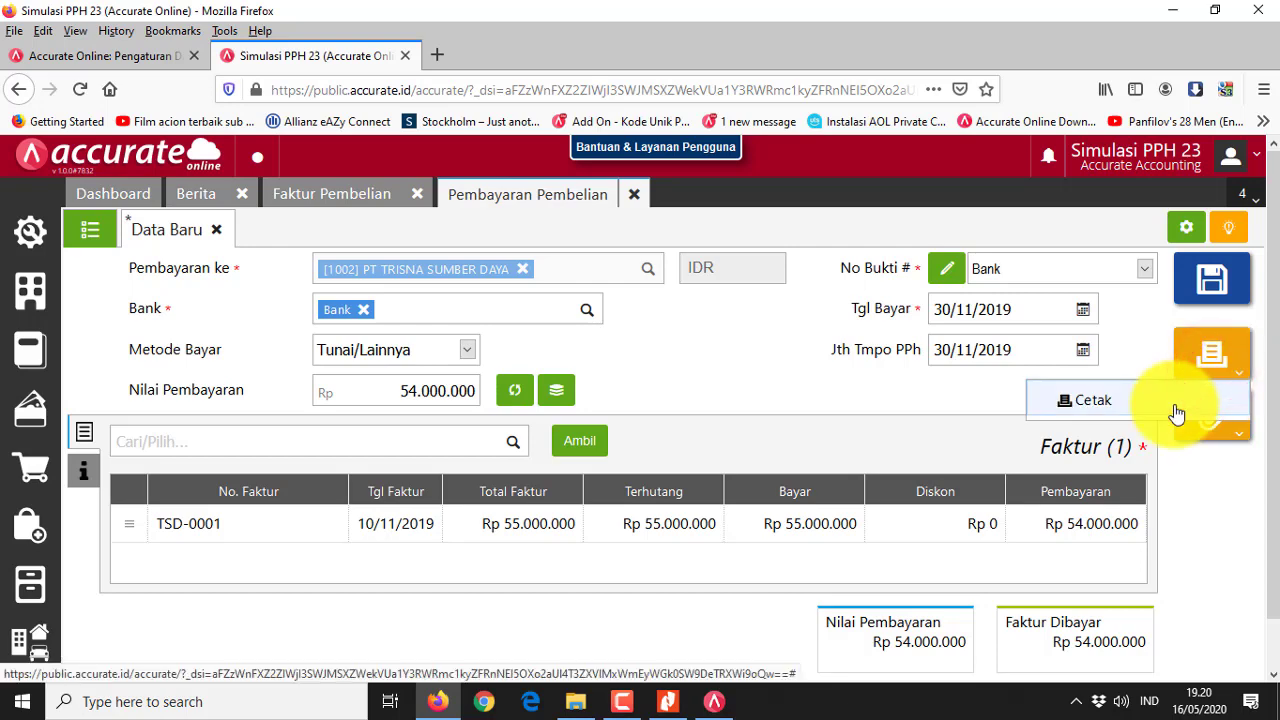
click(1175, 410)
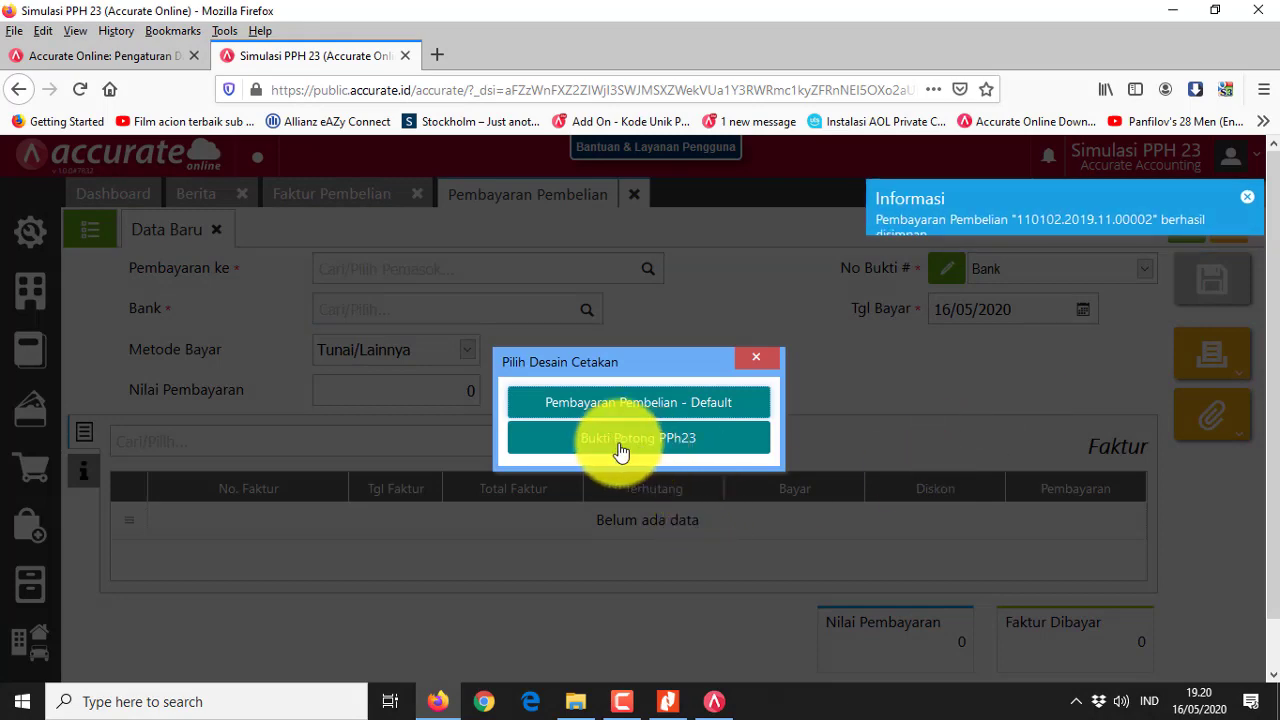
click(620, 450)
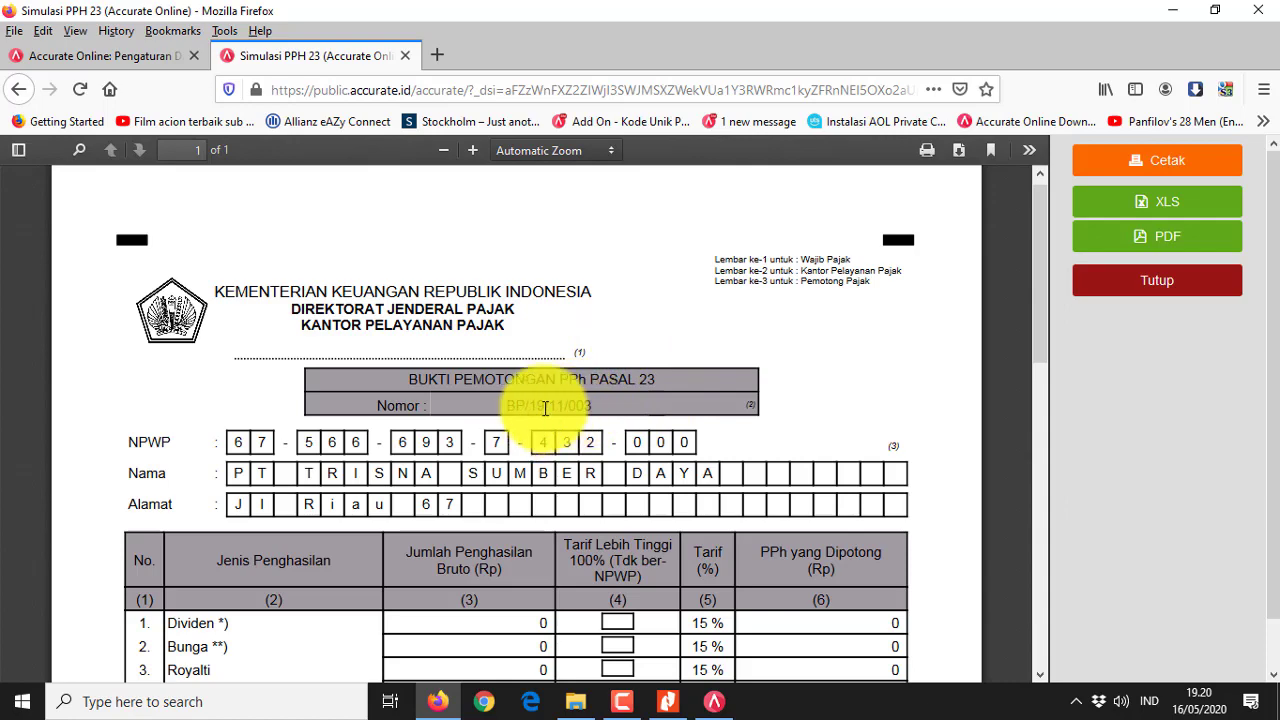
drag(514, 406, 592, 406)
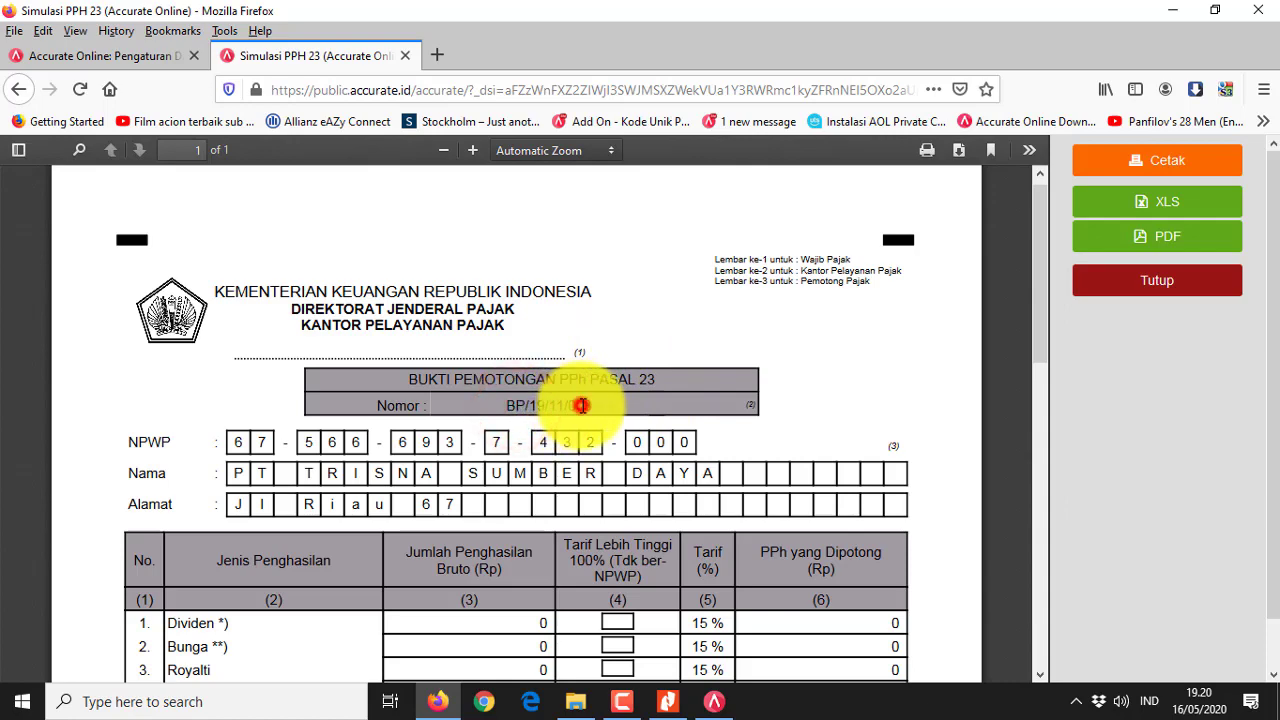
mouse_move(1041, 300)
mouse_down()
mouse_move(1027, 612)
mouse_move(994, 268)
mouse_up()
click(1100, 278)
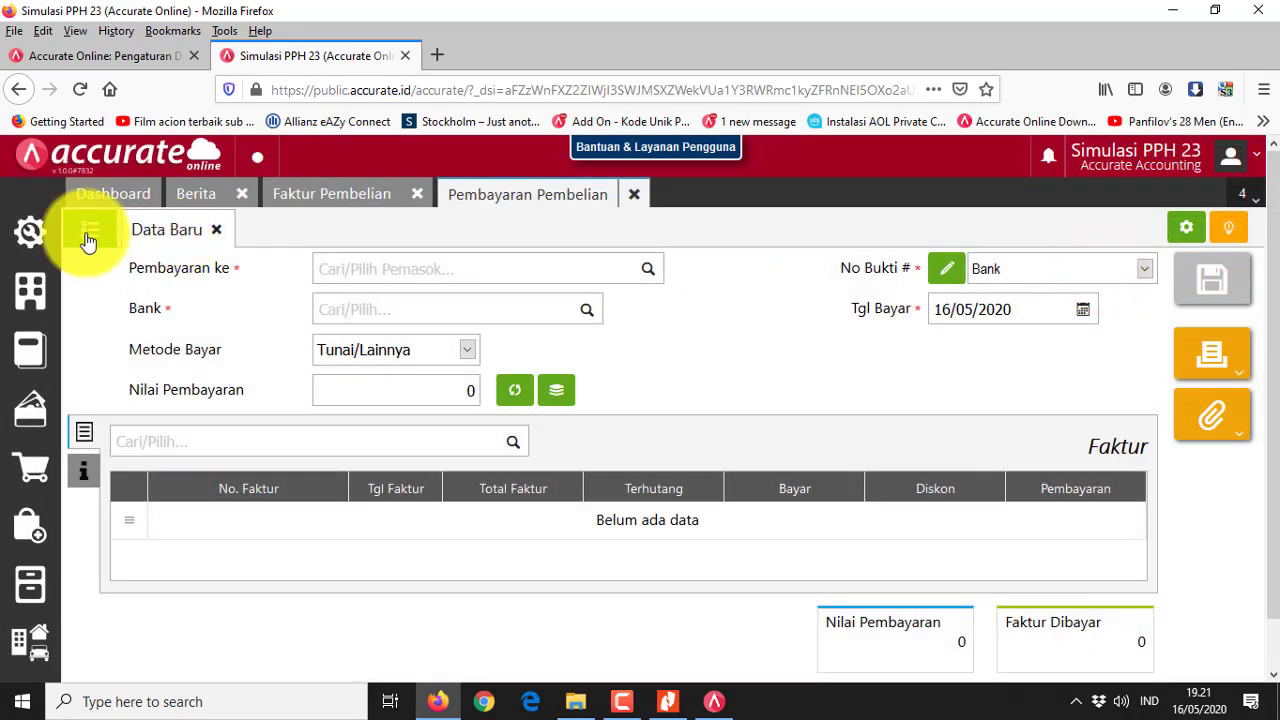
click(86, 233)
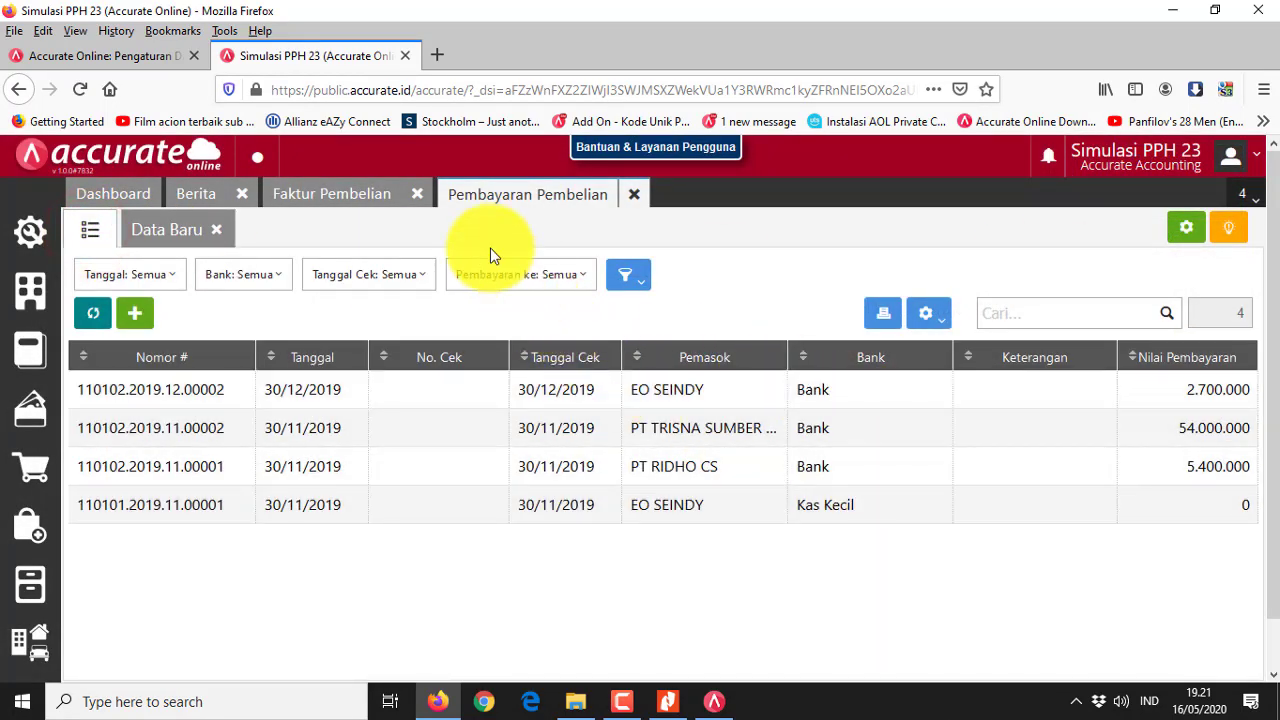
- Switch to the workshop PDF in Nitro Pro and read case D, the USD expert services payable to PT LINDIN EDU
click(668, 700)
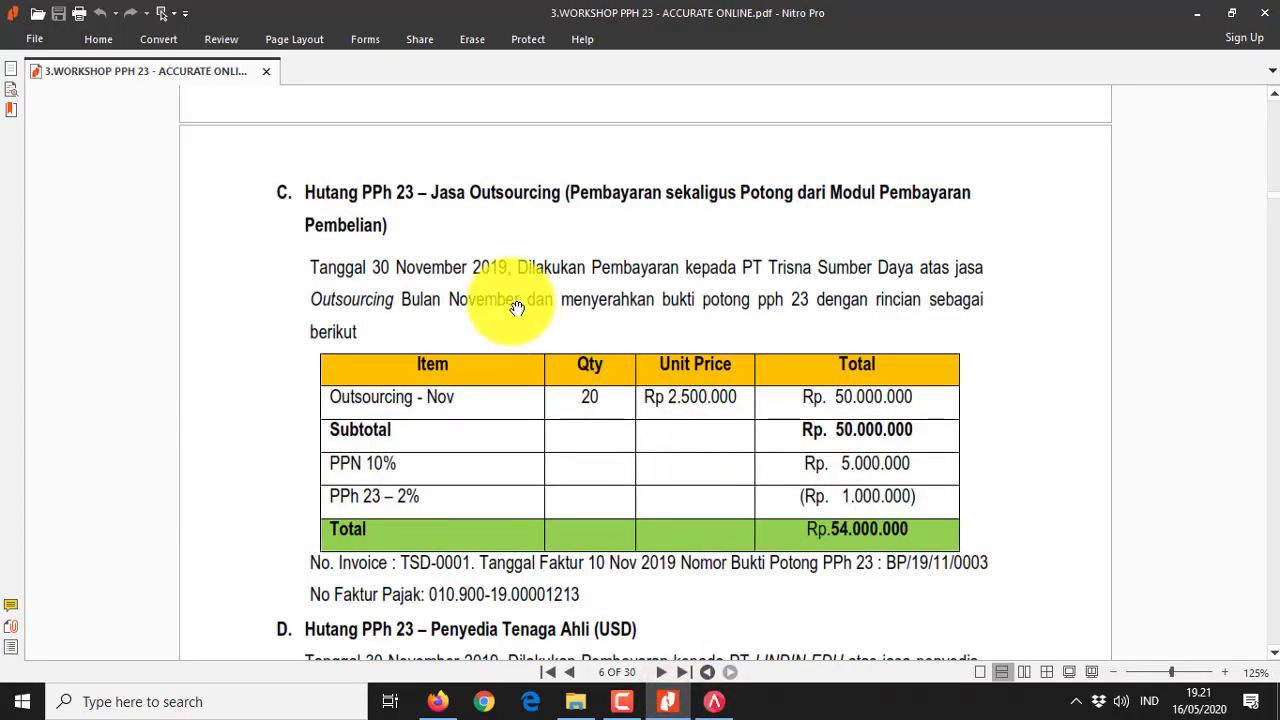
scroll(489, 316, down, 1)
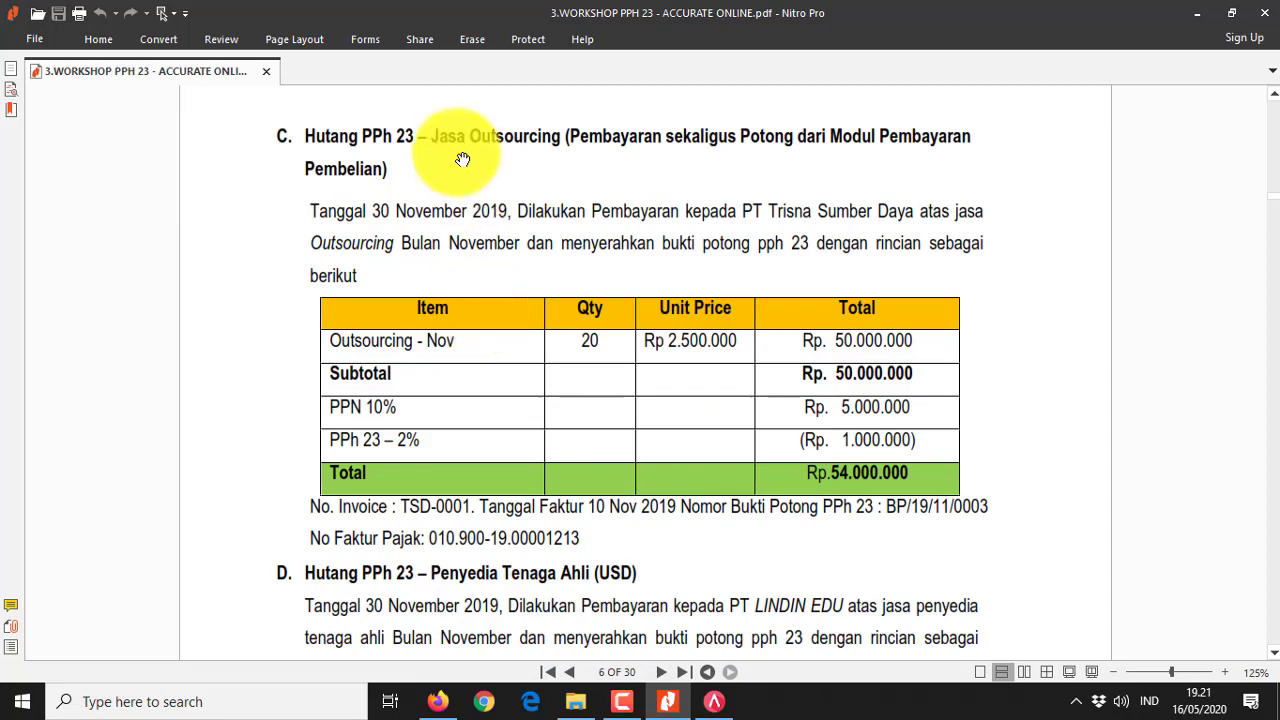
scroll(423, 222, down, 10)
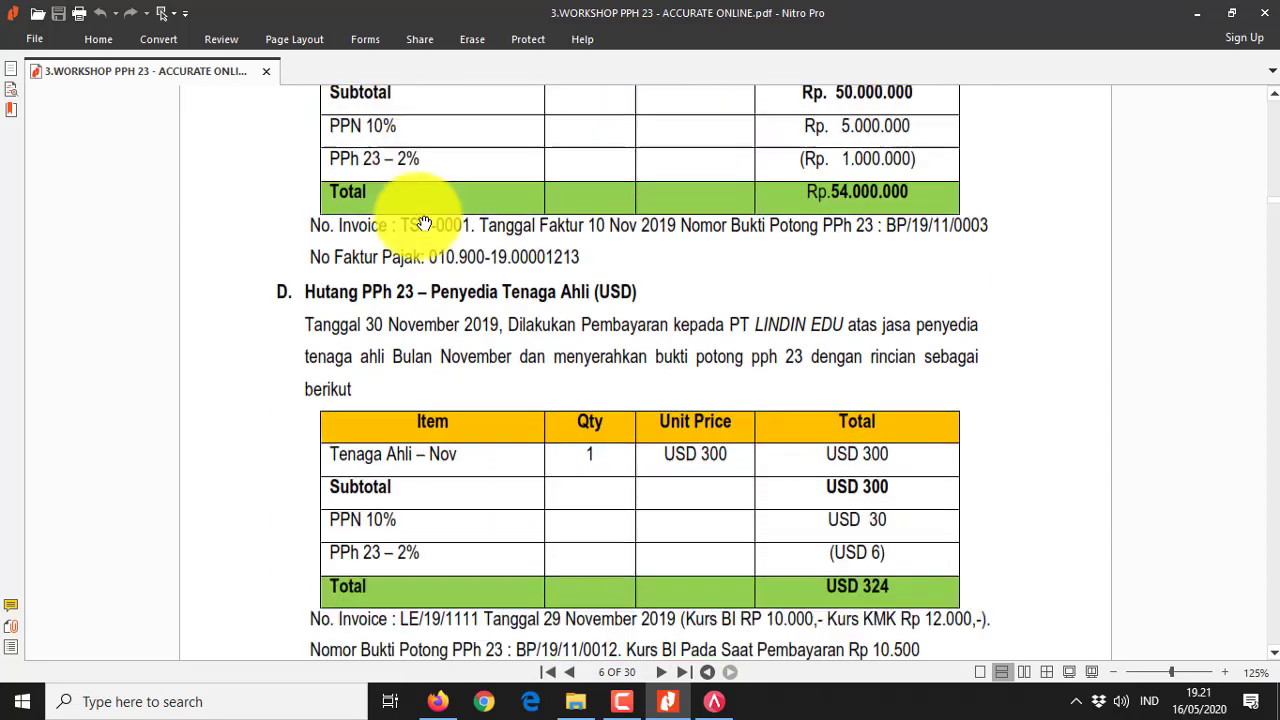
scroll(424, 222, down, 8)
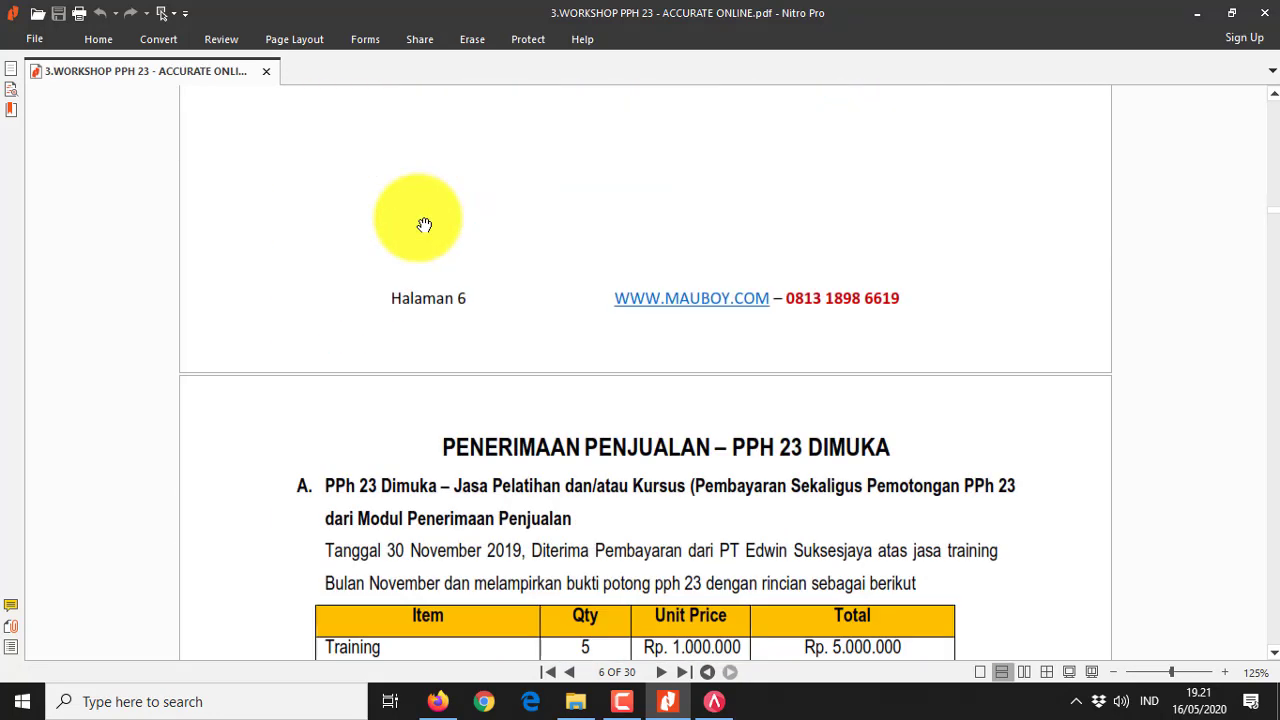
scroll(424, 224, up, 9)
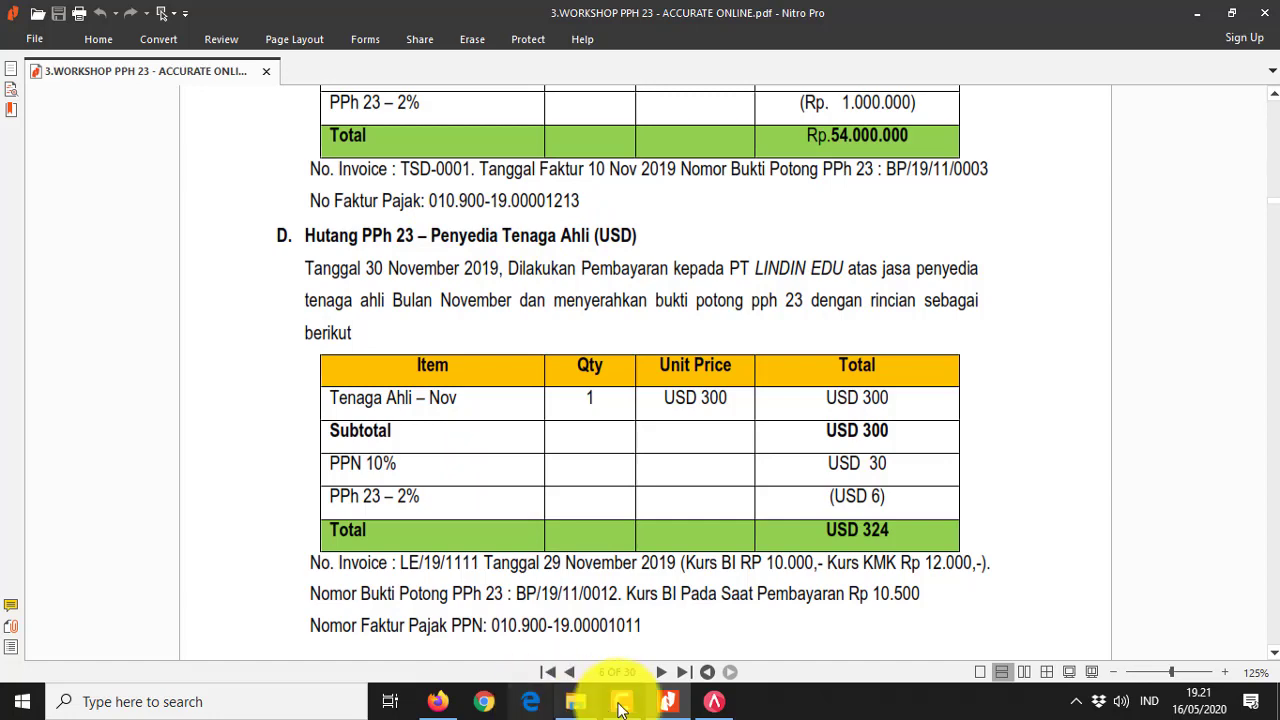
- Switch to Accurate 5 and examine the fiscal rate and the Tagihan Proyek line of the Fair Price PTE Ltd. purchase invoice
click(714, 710)
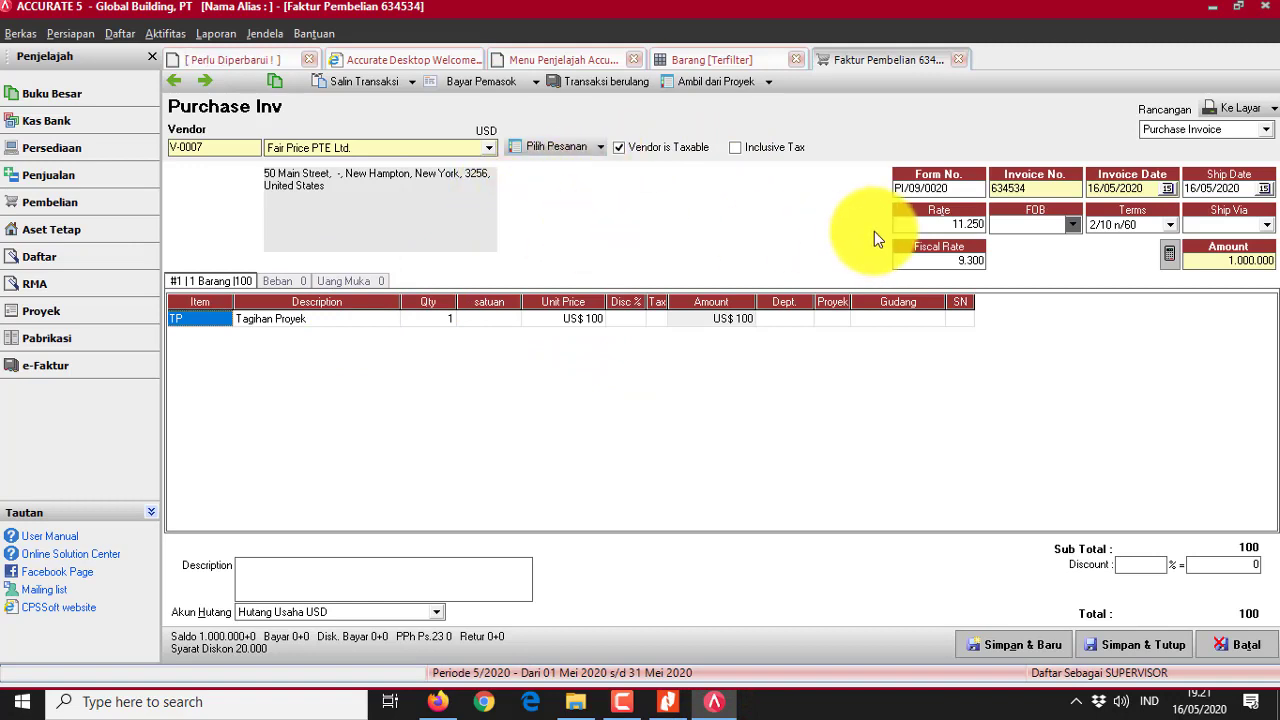
click(937, 262)
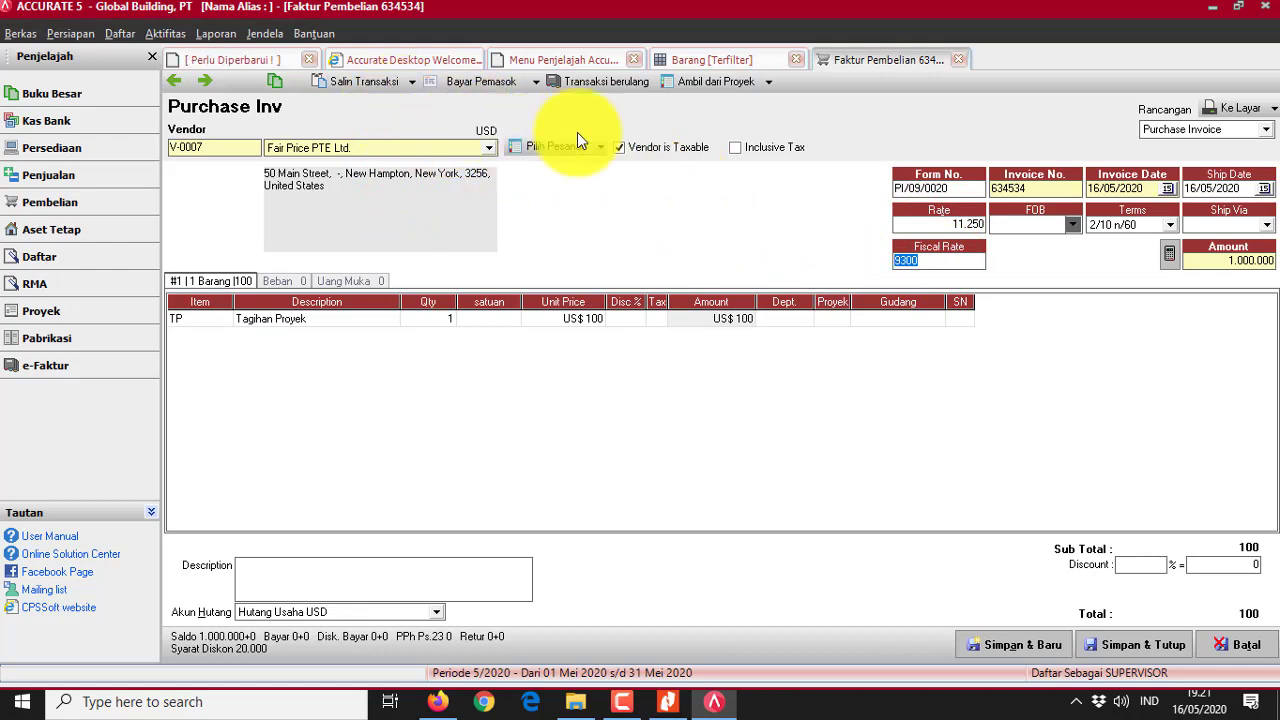
click(348, 324)
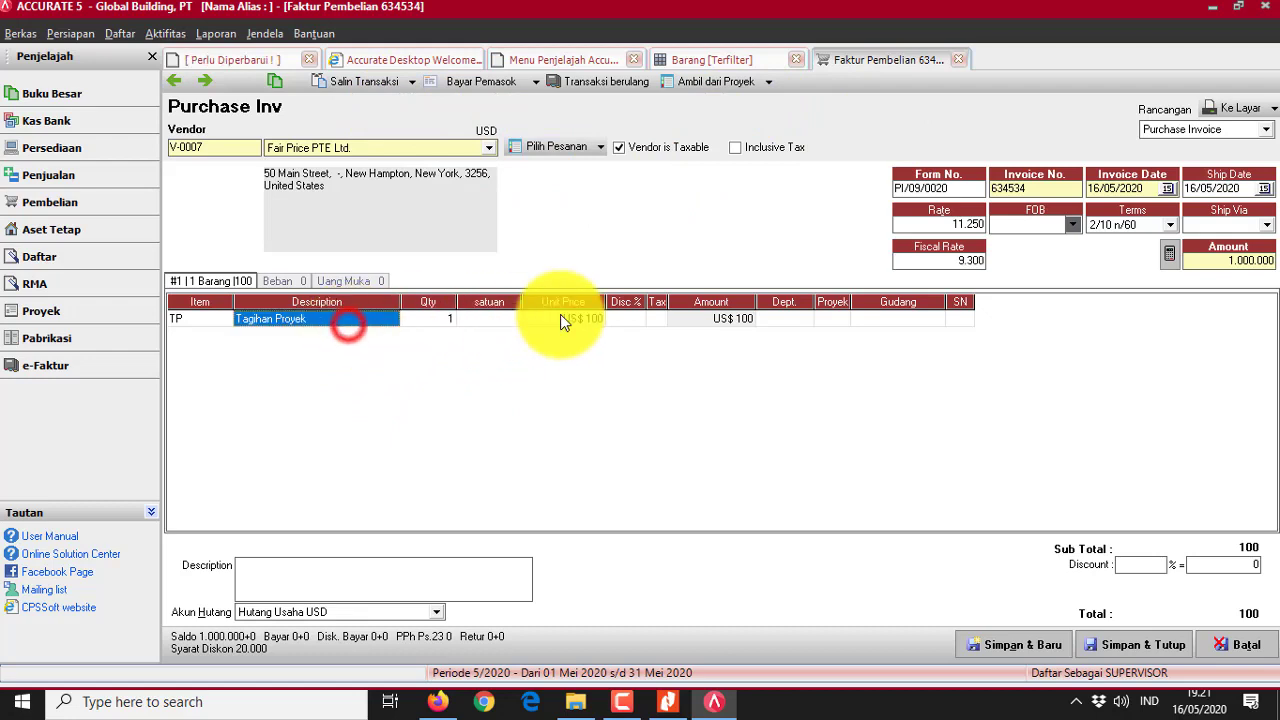
click(561, 317)
click(669, 318)
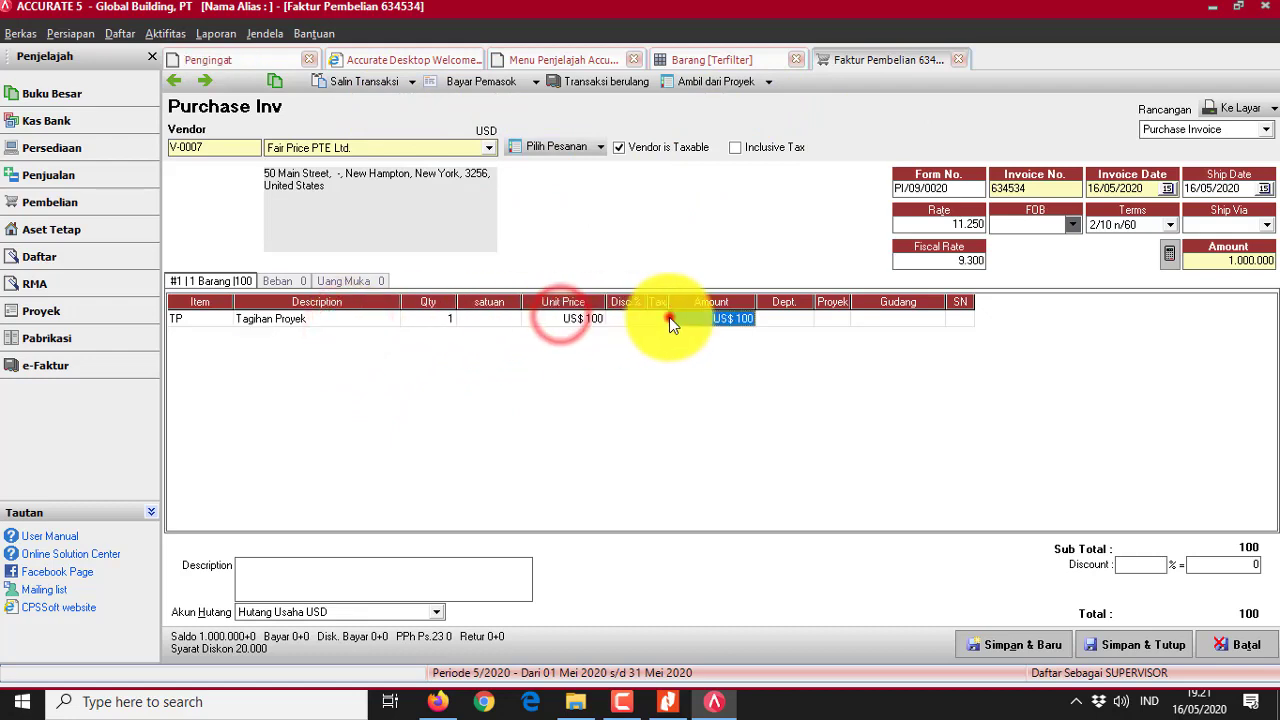
click(478, 81)
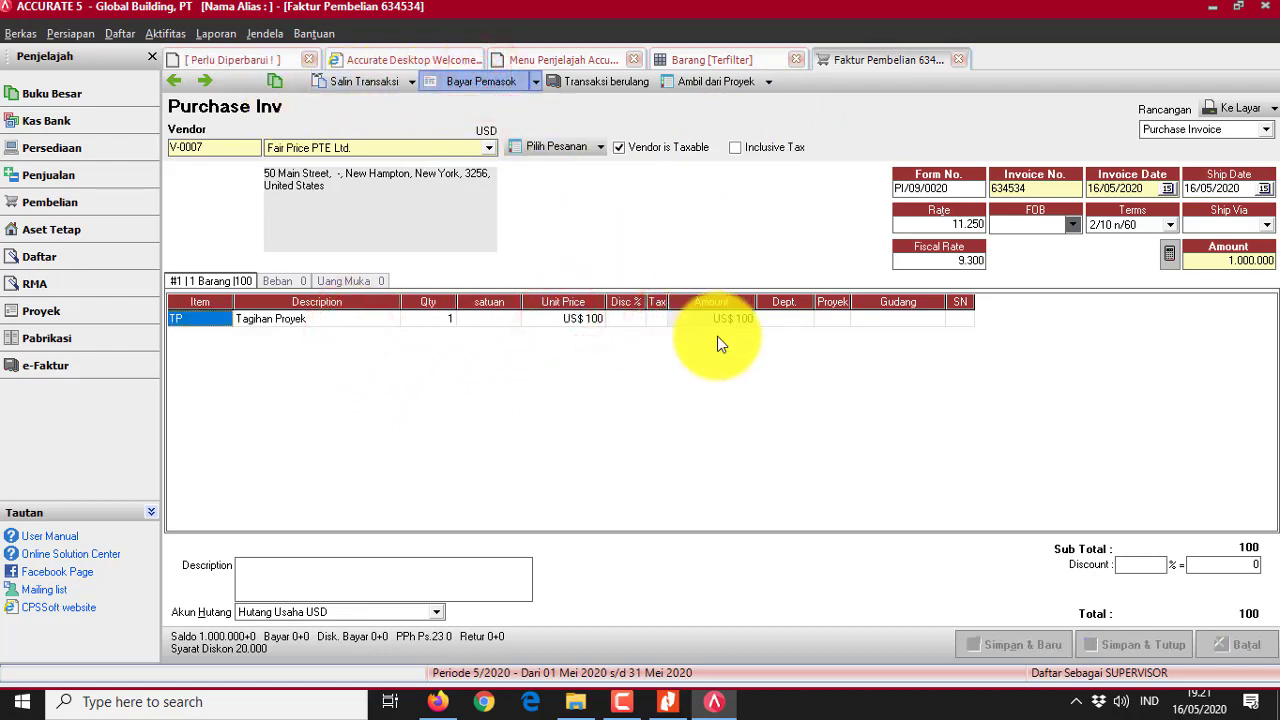
click(643, 406)
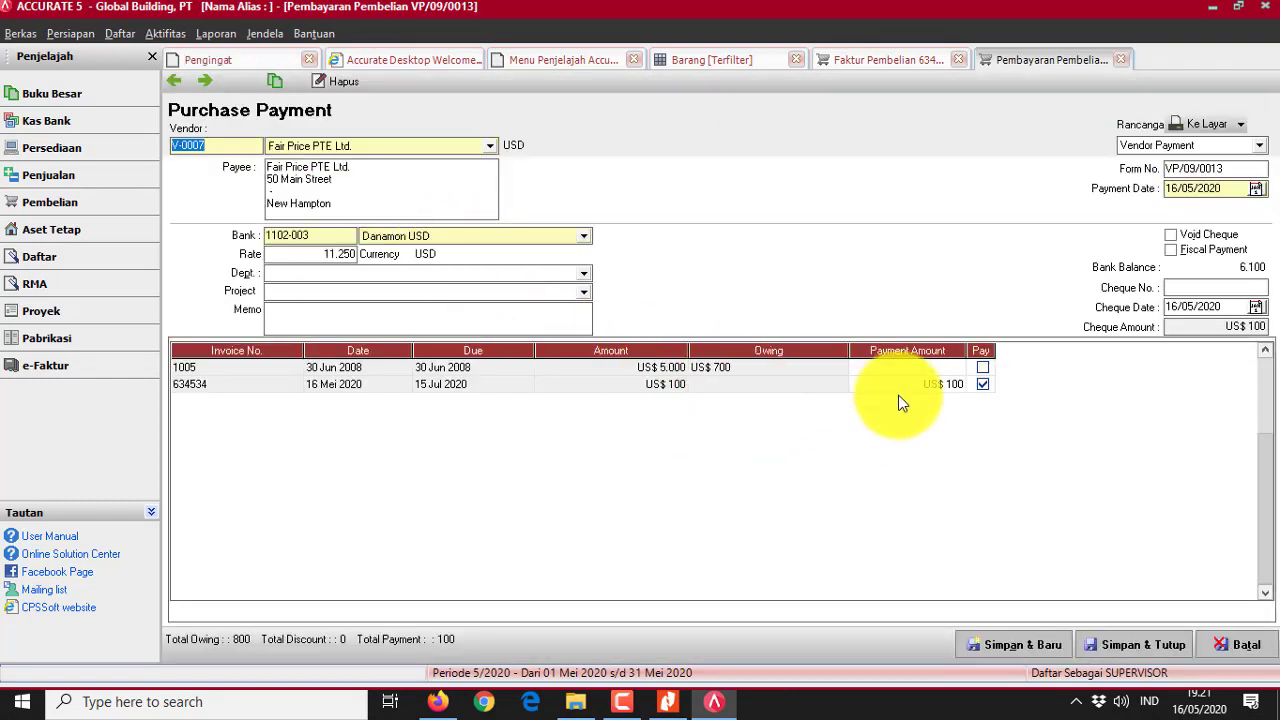
click(809, 391)
right_click(807, 387)
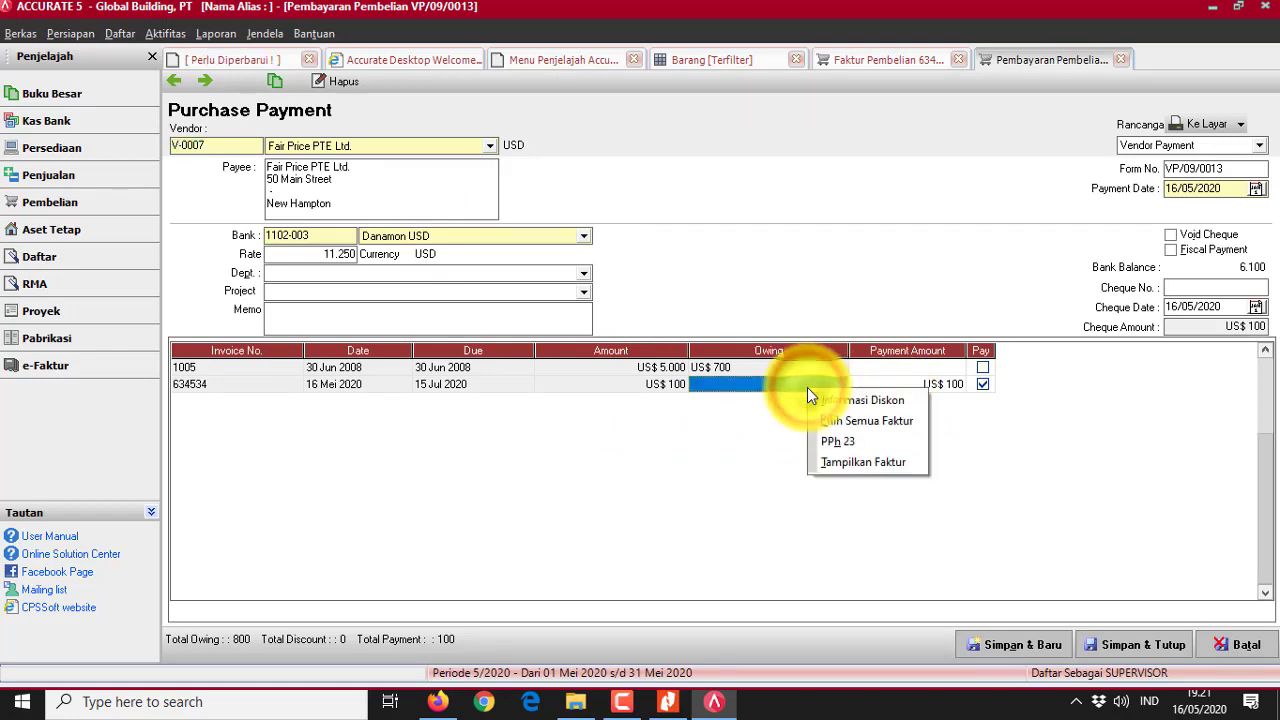
click(836, 440)
click(670, 311)
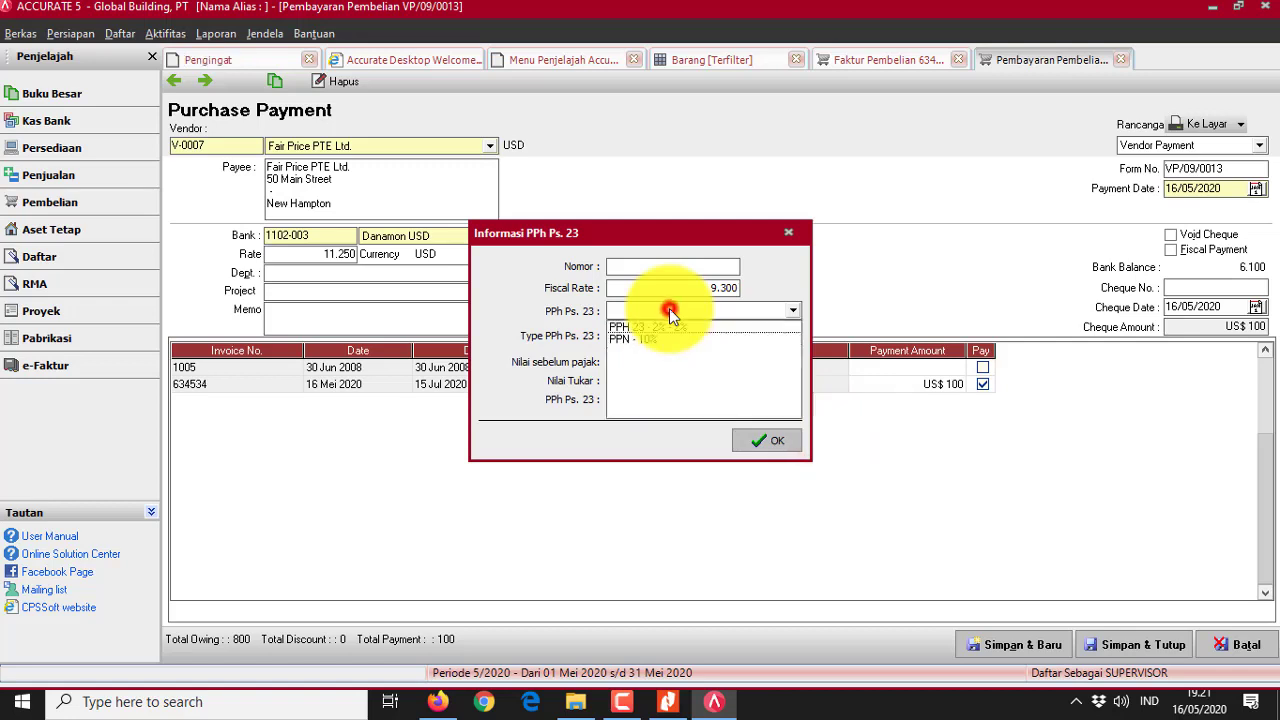
click(665, 328)
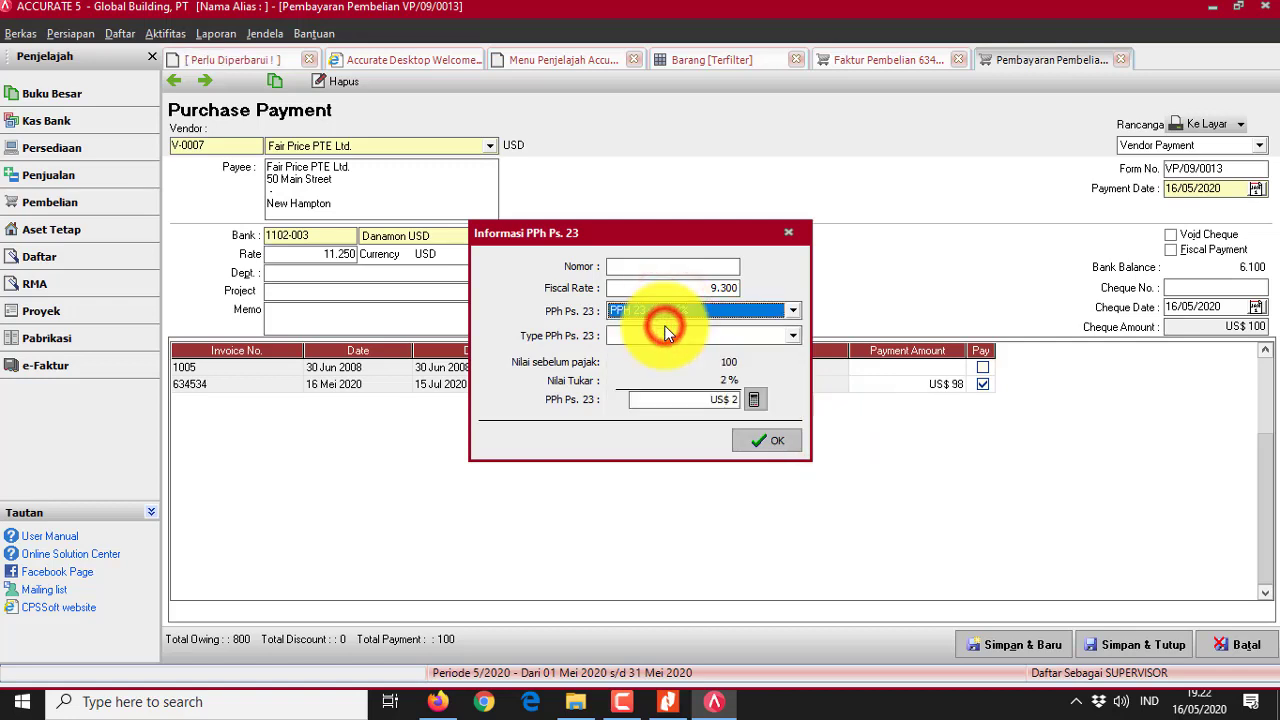
click(665, 266)
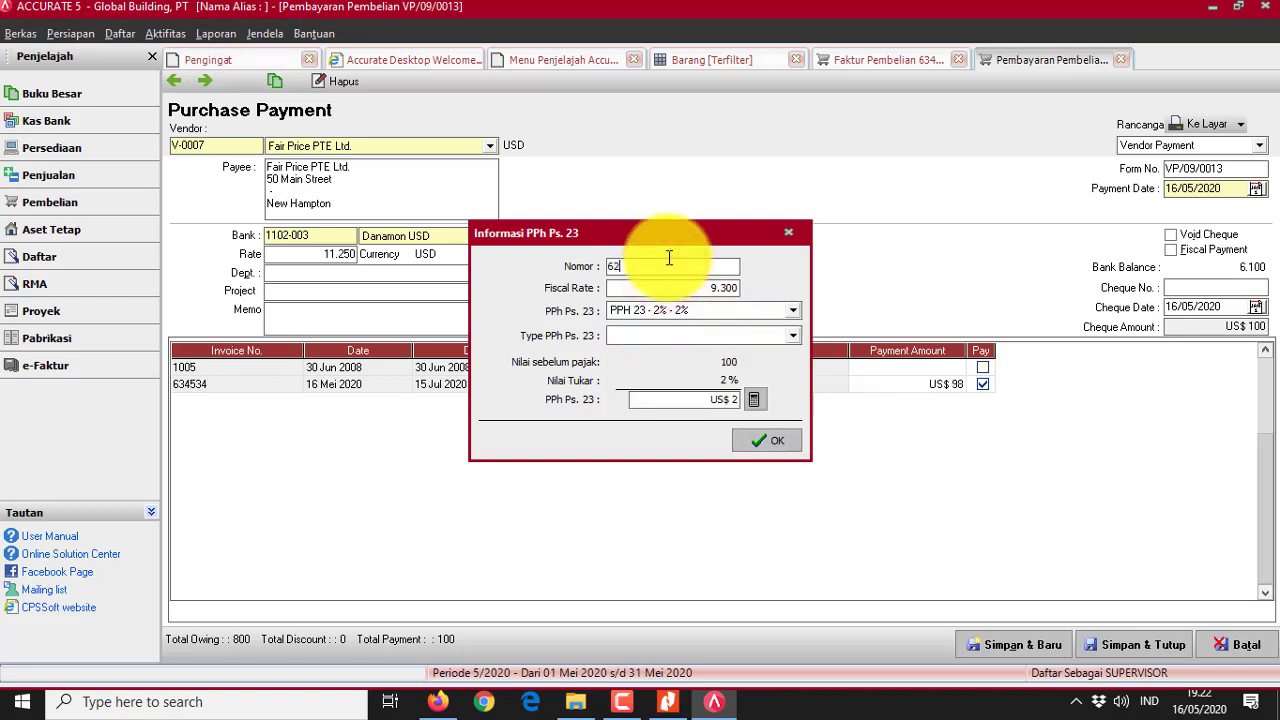
click(666, 289)
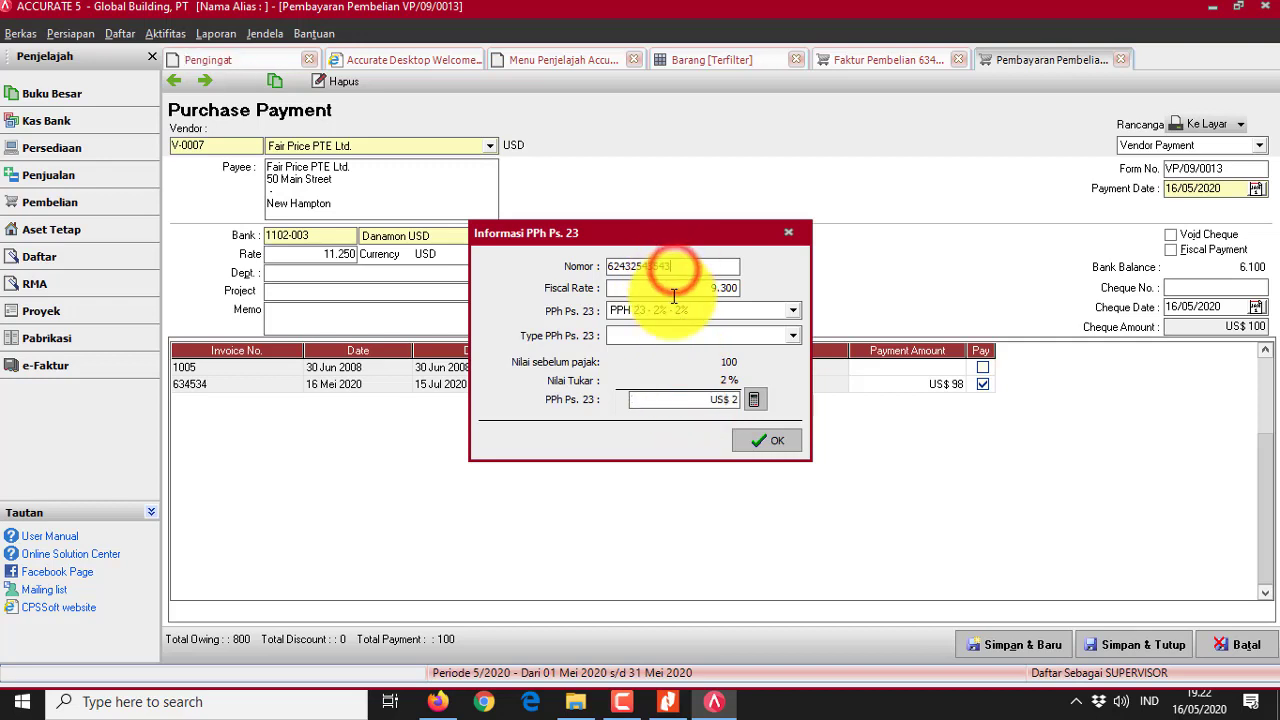
click(770, 438)
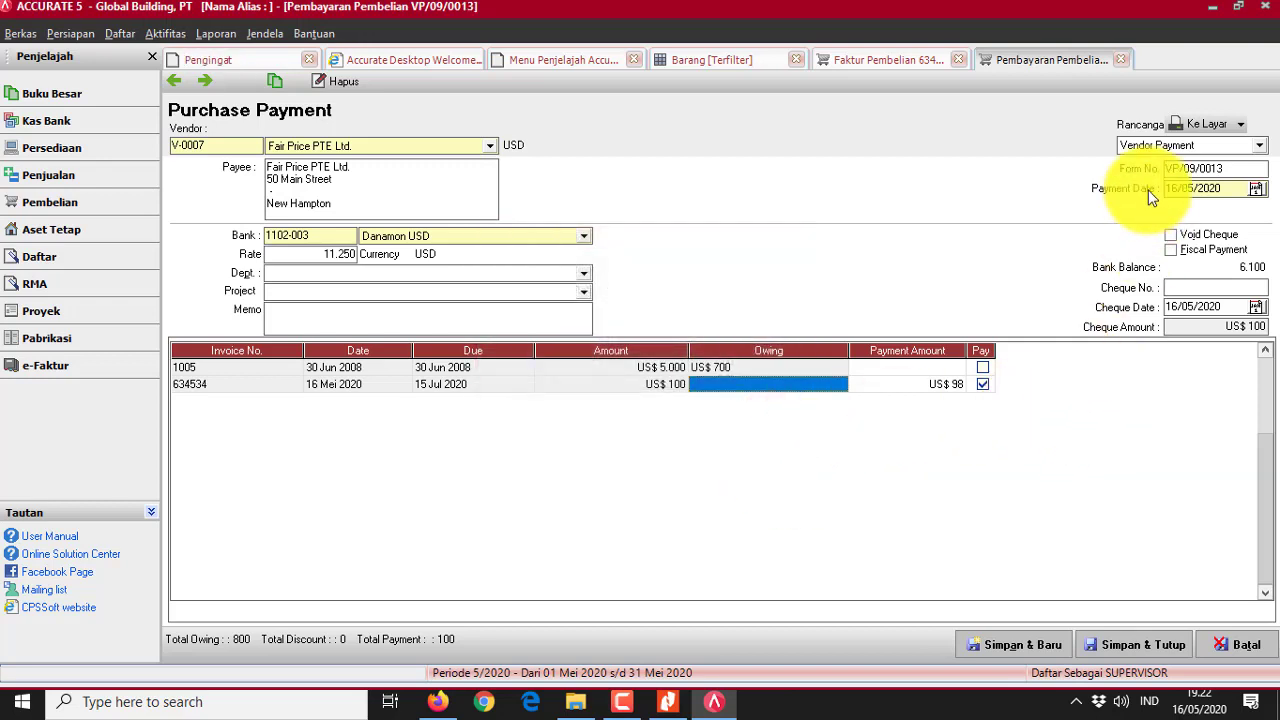
- Preview the purchase payment on screen, close that preview and open the PPh Ps.23 withholding slip for invoice 634534
click(1214, 124)
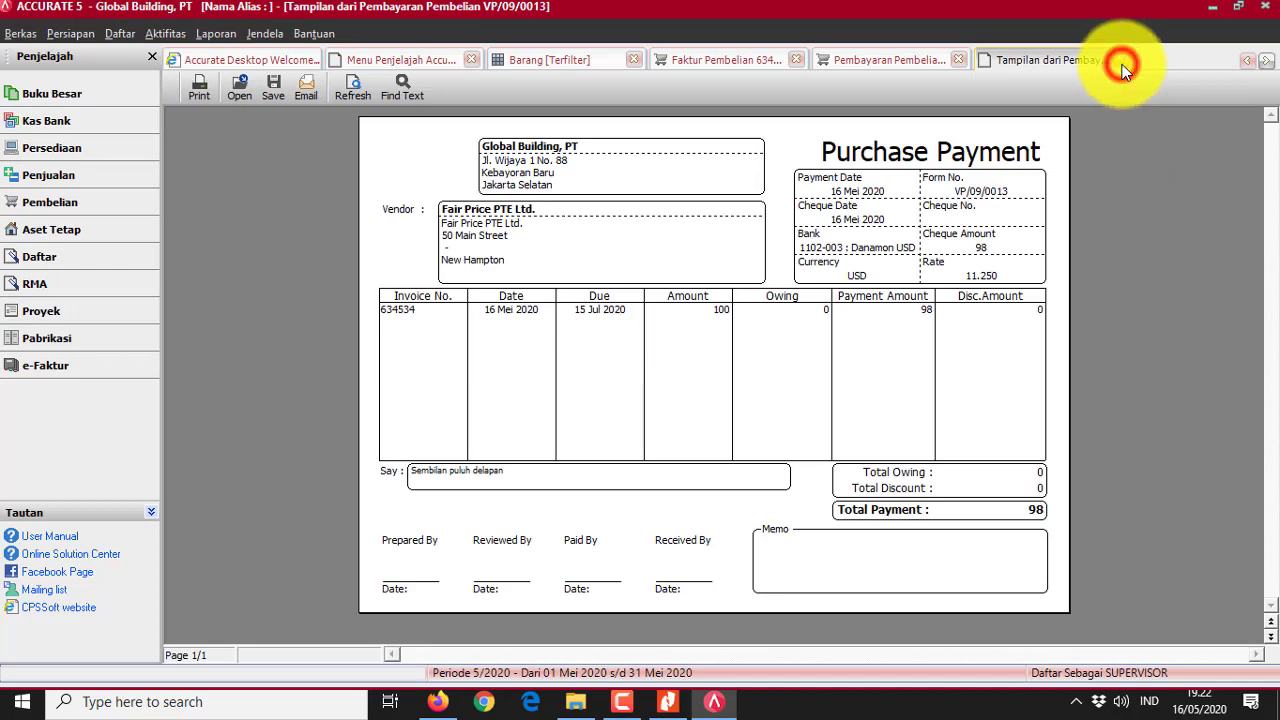
click(1122, 64)
click(1240, 124)
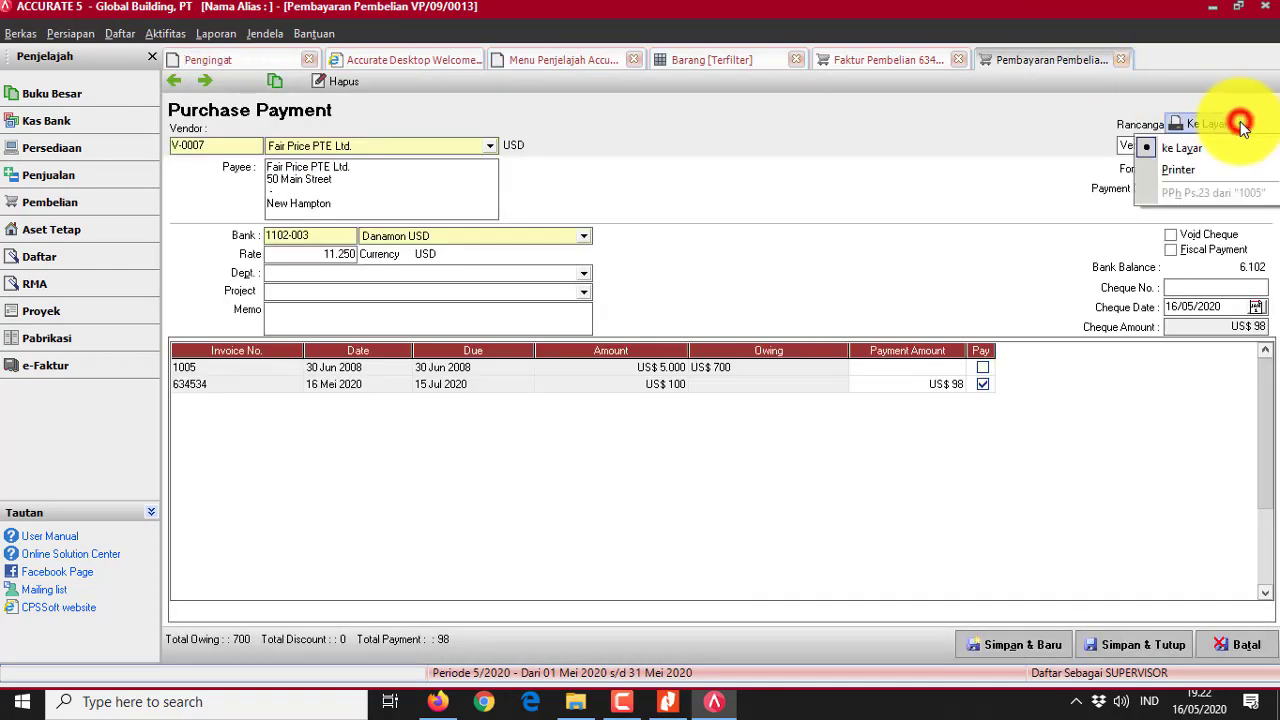
mouse_move(1175, 196)
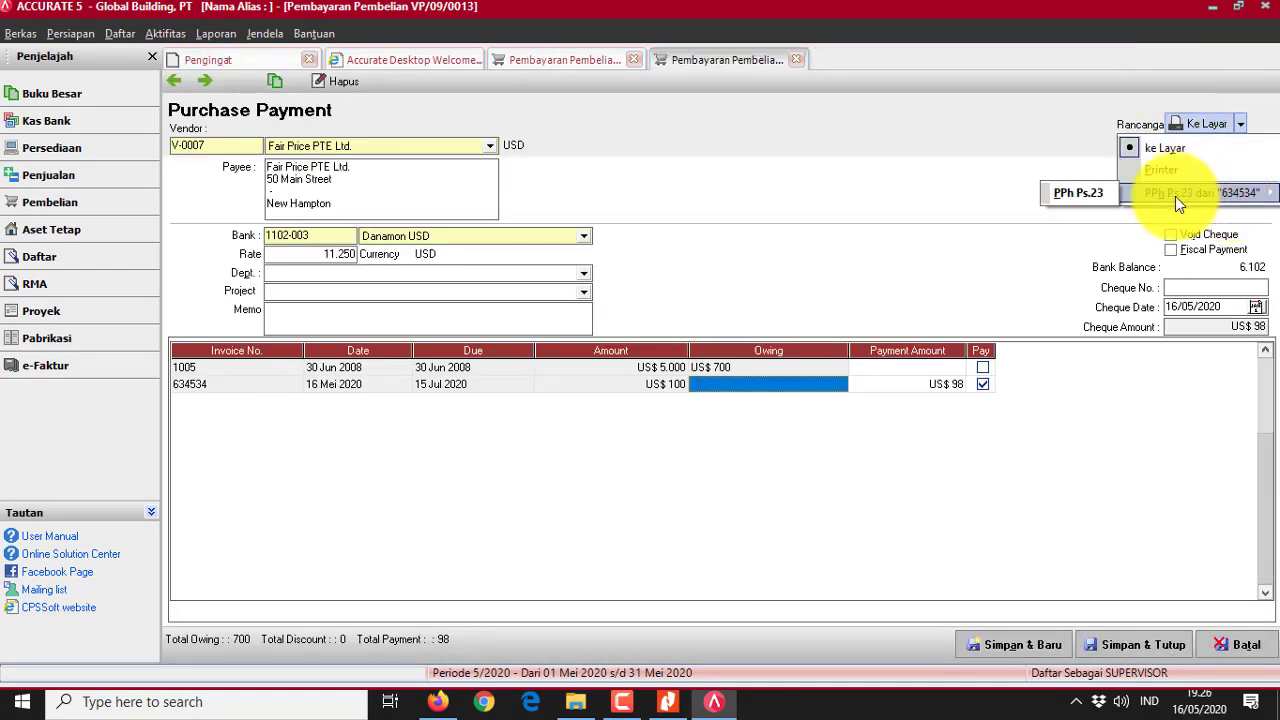
click(1102, 195)
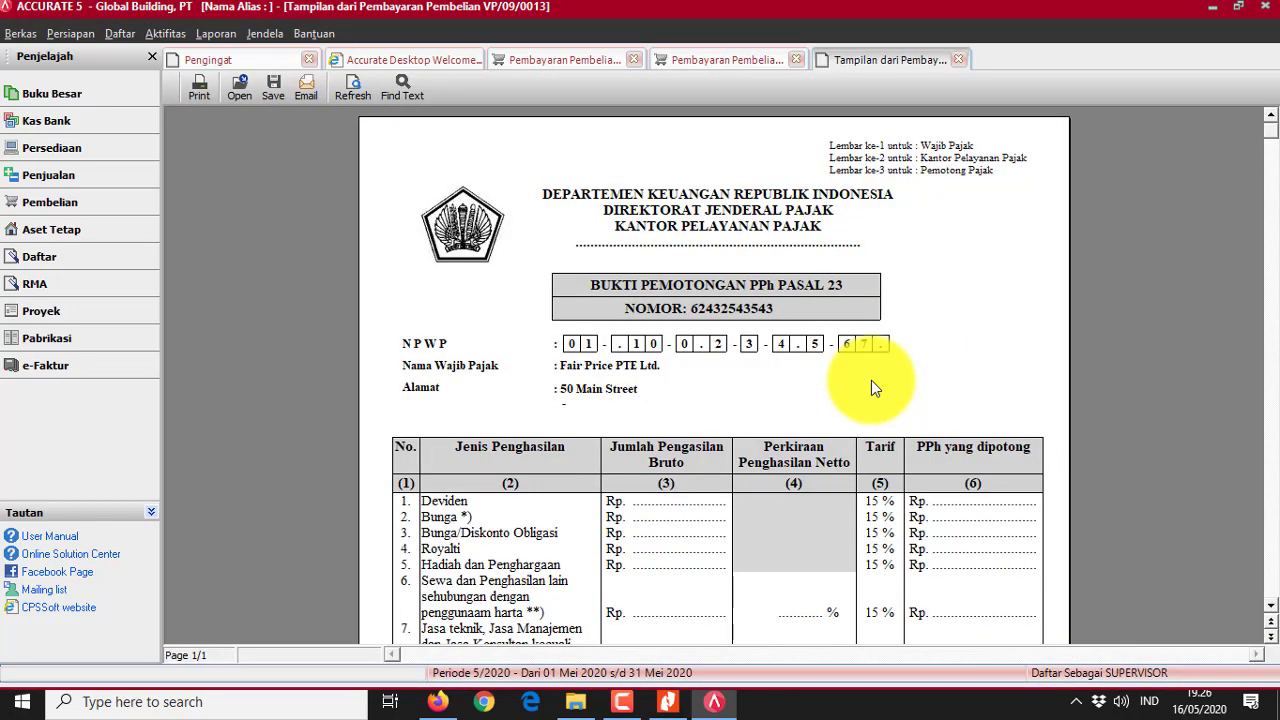
- Read the PPh Ps.23 withholding slip through to its signature section, and close the slip and its purchase payment form
scroll(871, 380, down, 3)
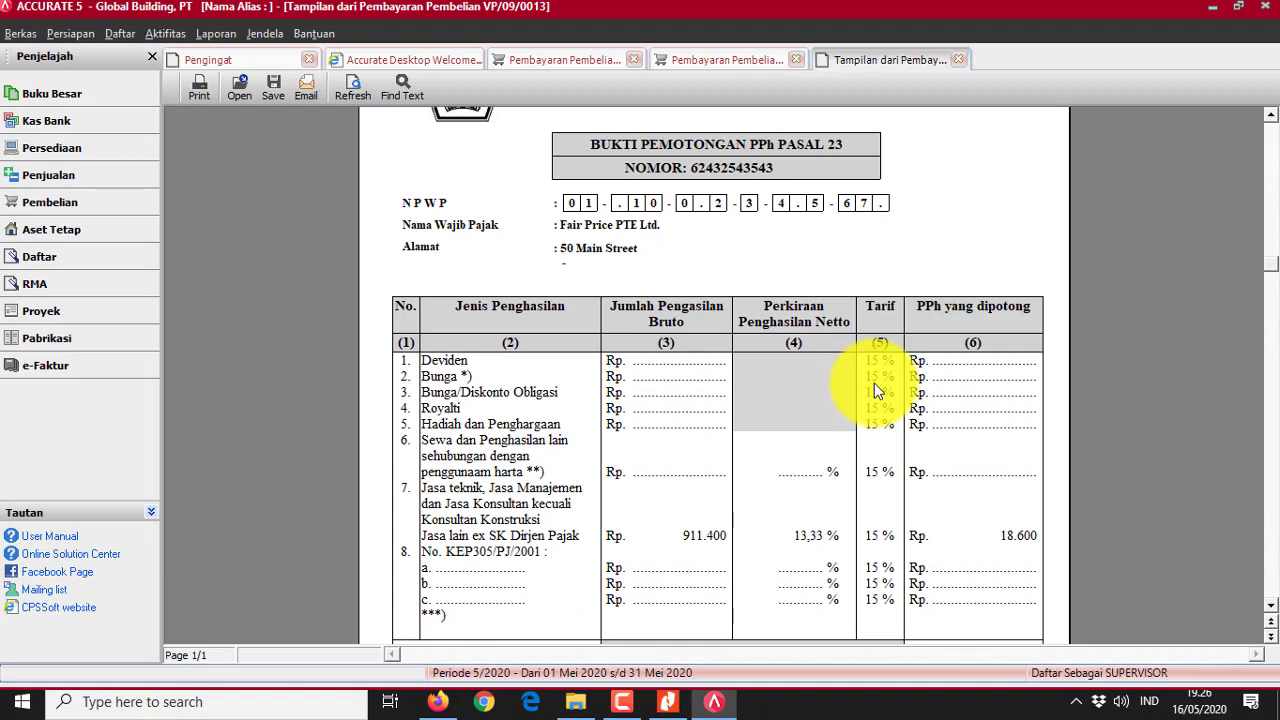
scroll(874, 383, down, 5)
scroll(875, 386, up, 9)
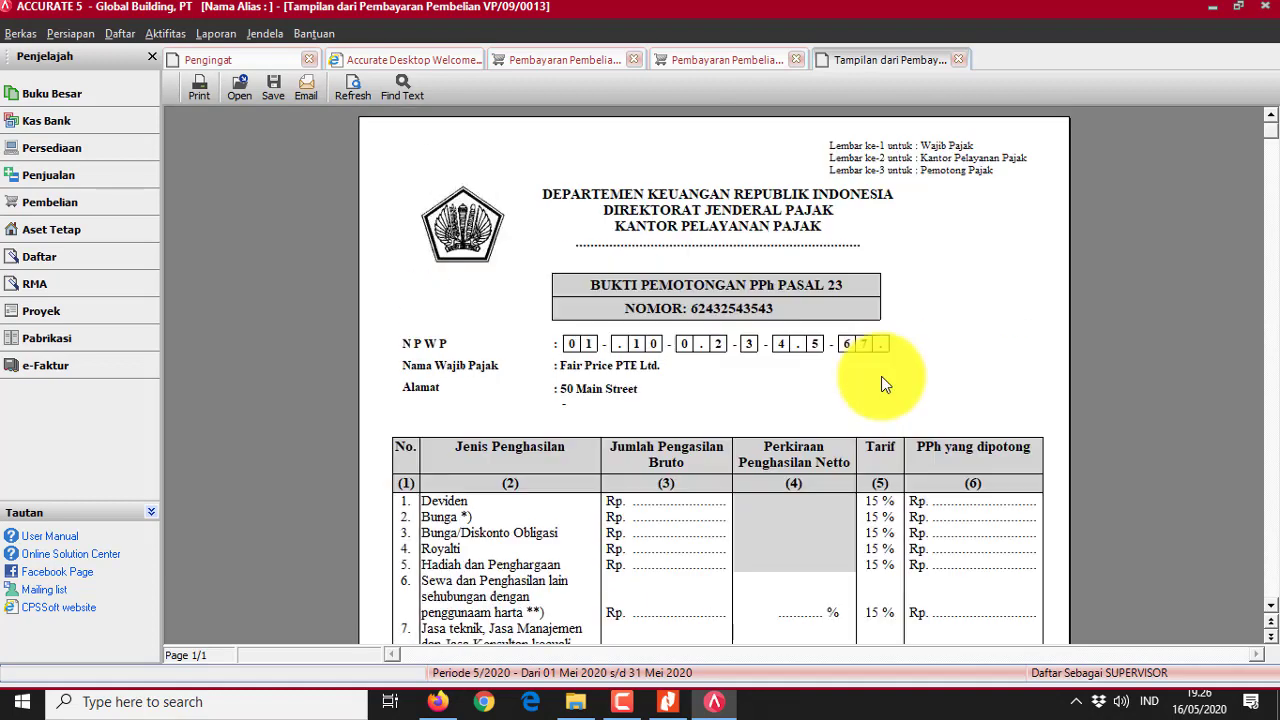
scroll(881, 377, down, 10)
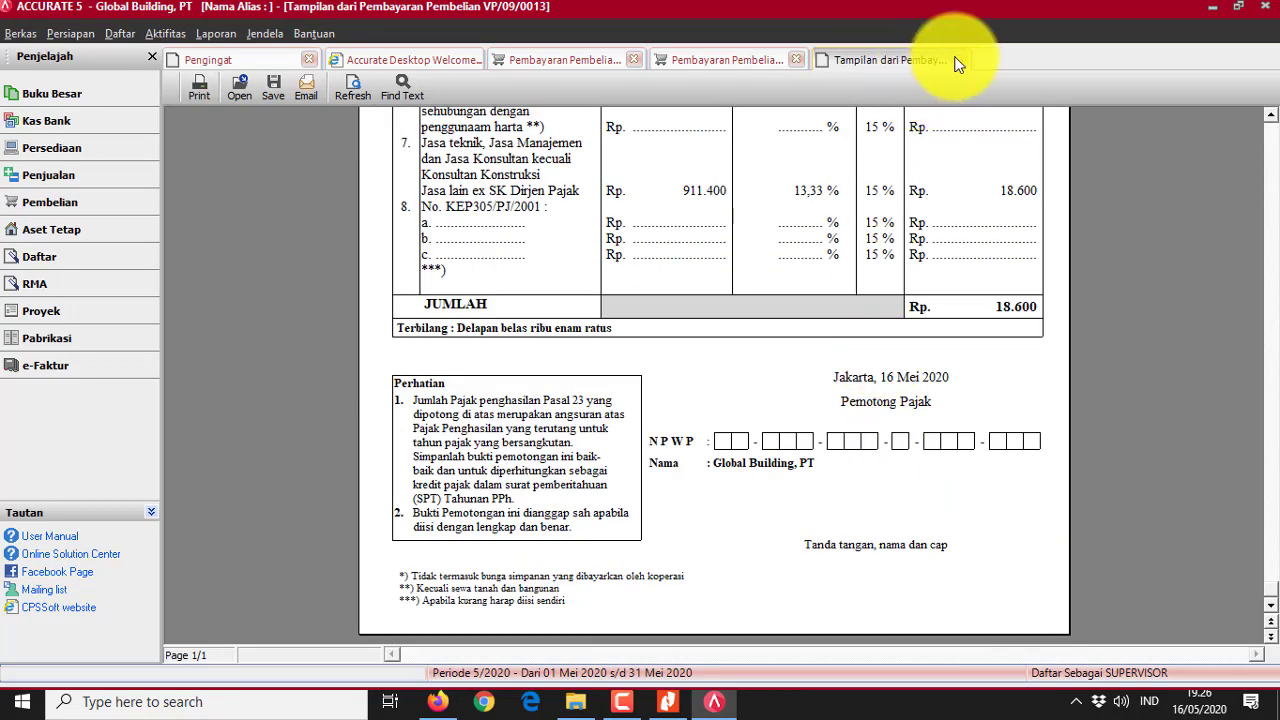
click(957, 60)
click(796, 59)
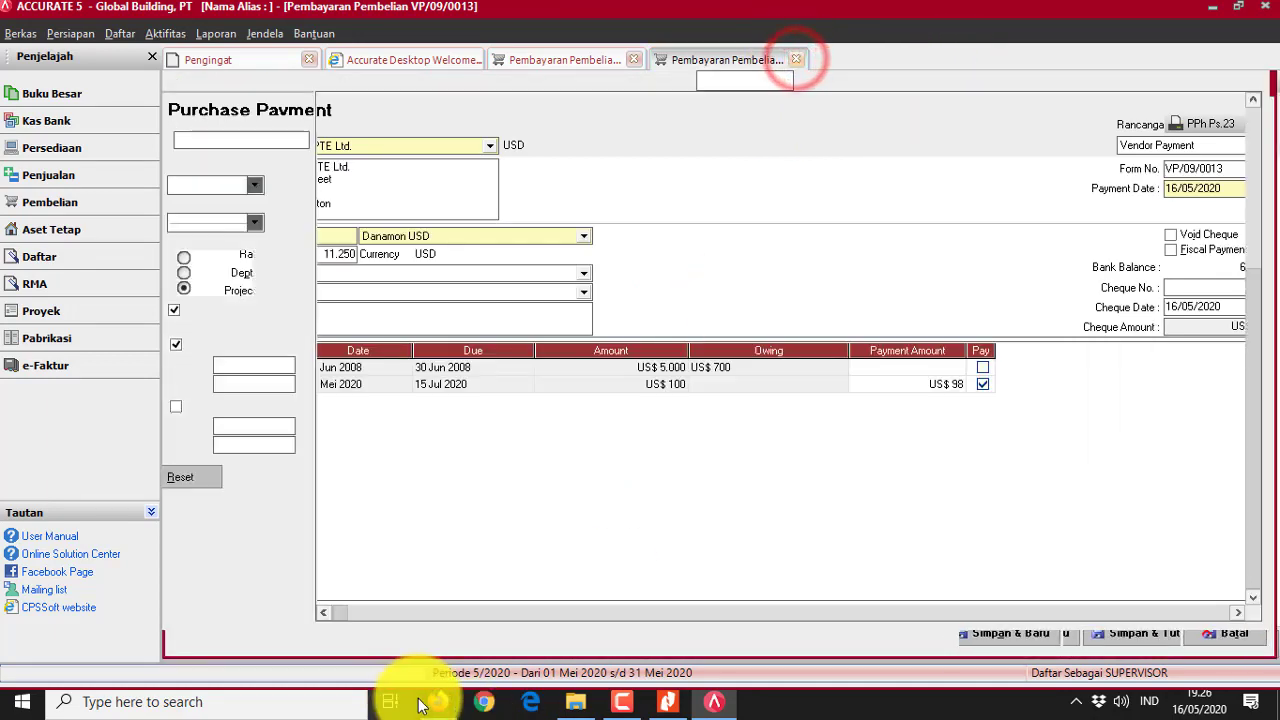
- Switch to Accurate Online in Firefox, check case D in the workshop PDF, and close the Pembayaran Pembelian module
click(436, 702)
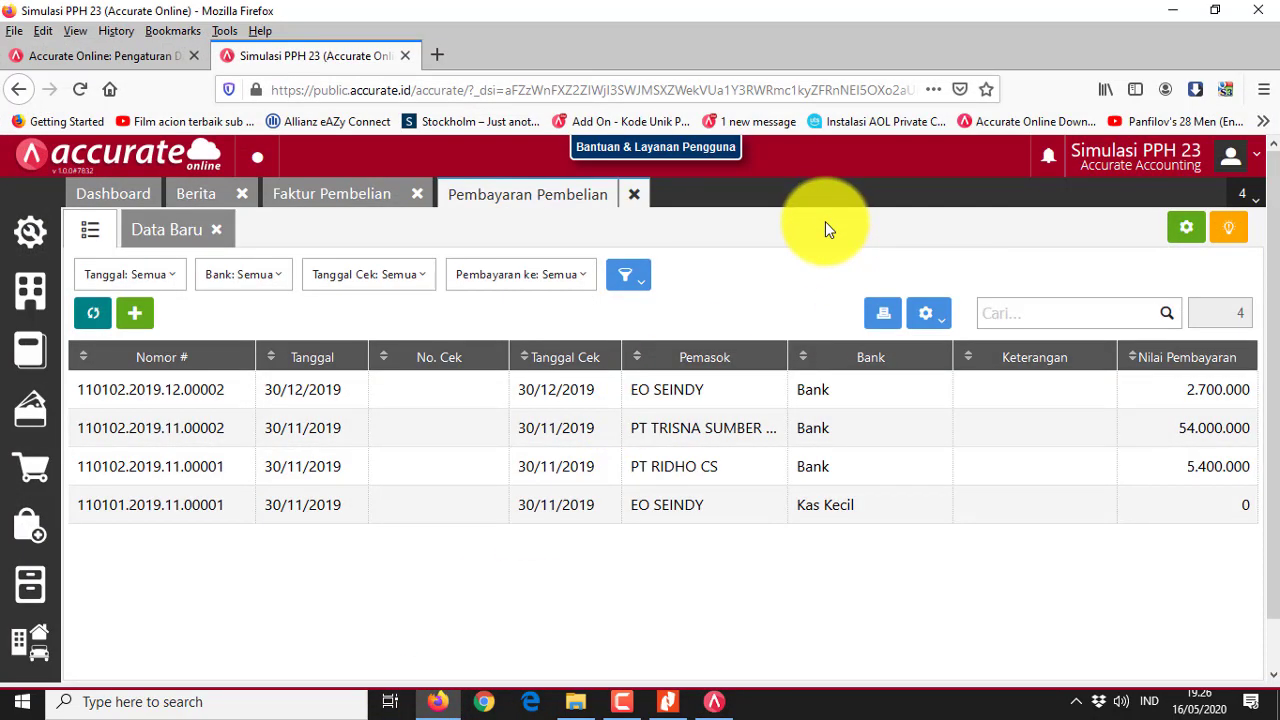
click(668, 703)
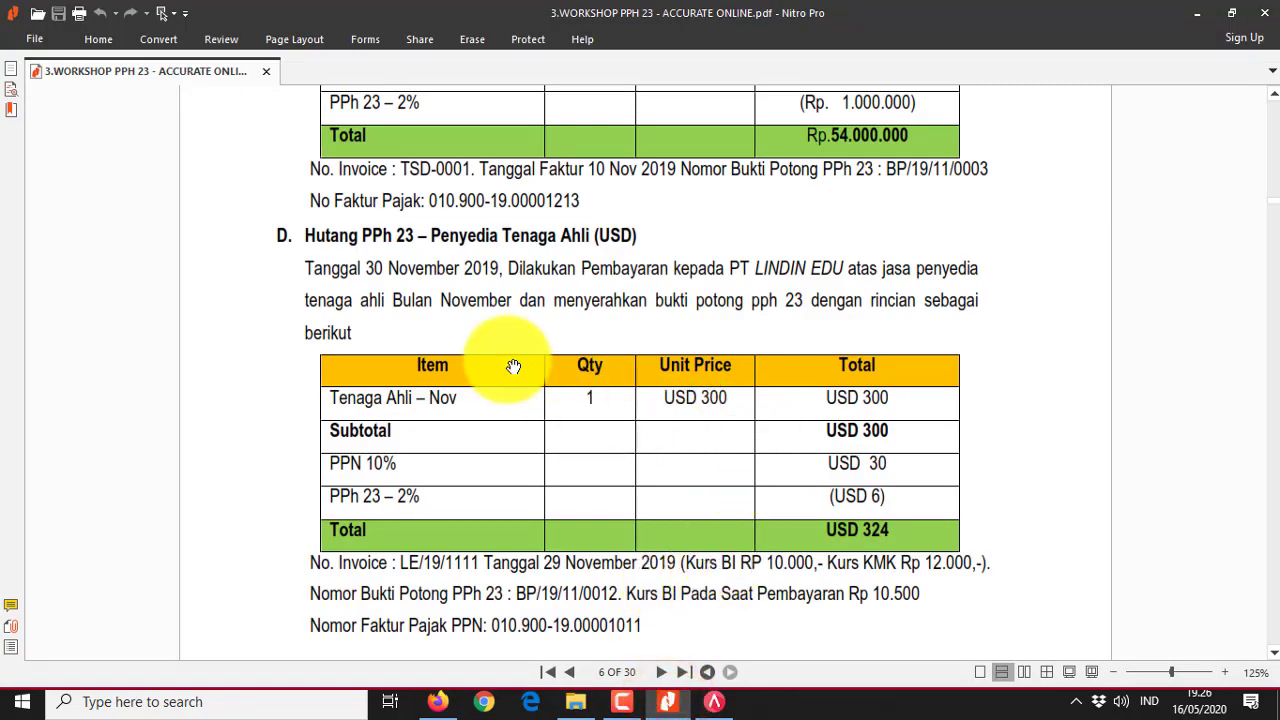
click(440, 702)
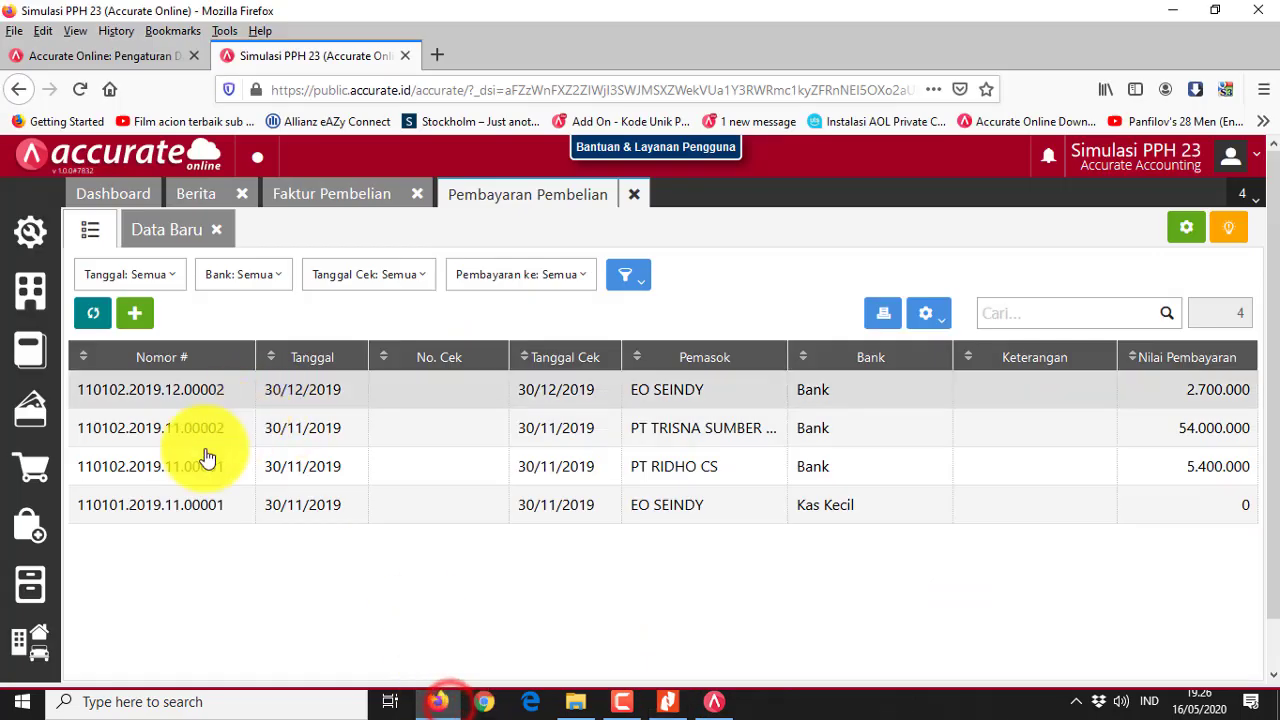
click(634, 194)
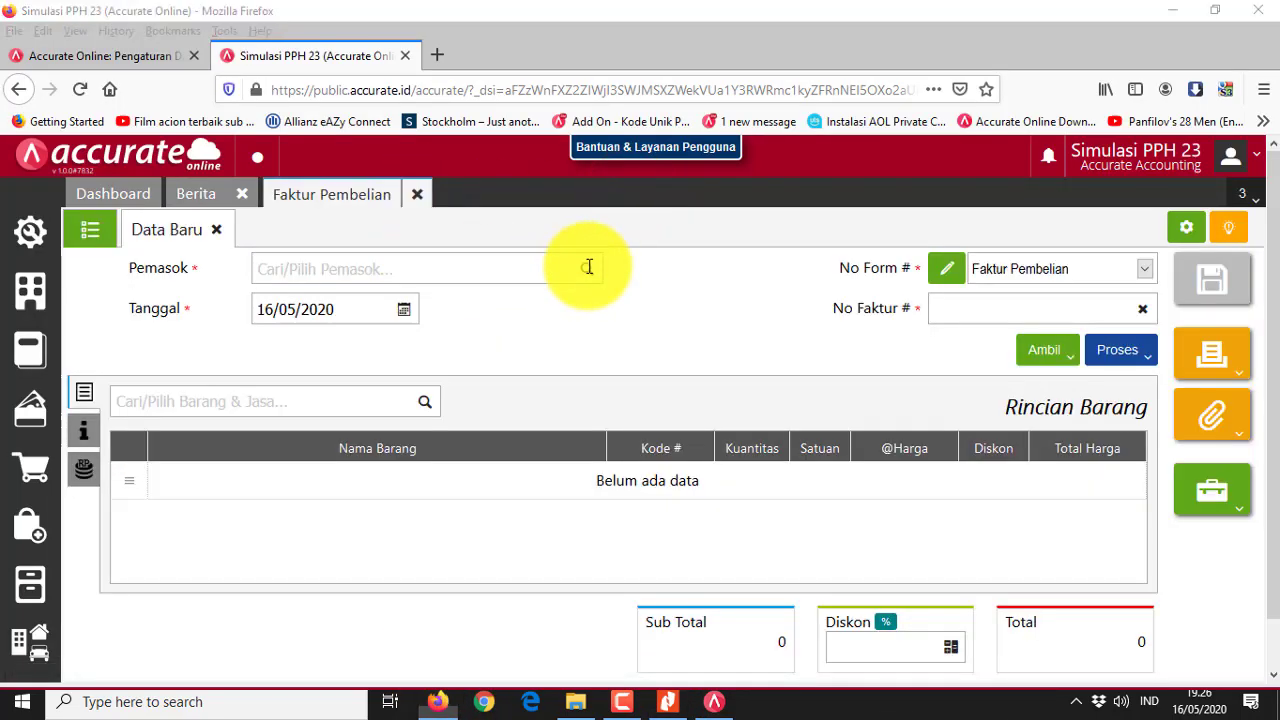
- Check the supplier in the workshop PDF and select PT LINDIN EDU on the new purchase invoice
key(alt+Tab)
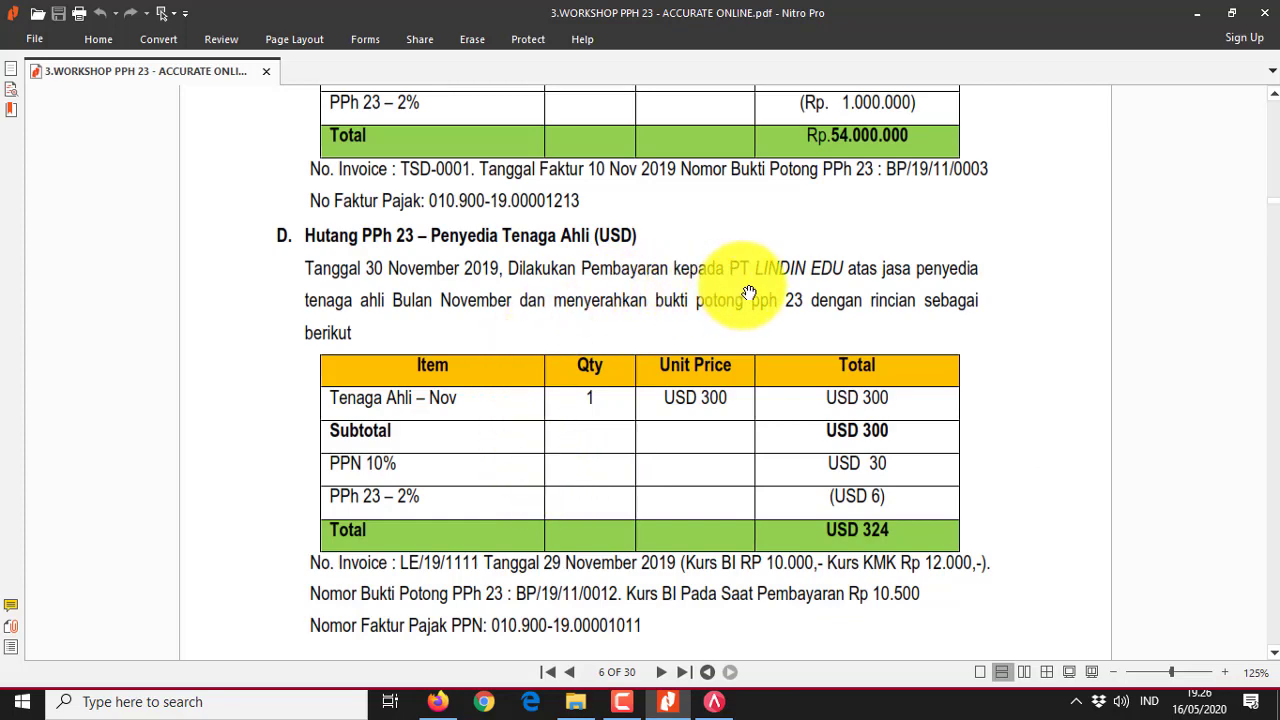
key(alt+Tab)
click(588, 270)
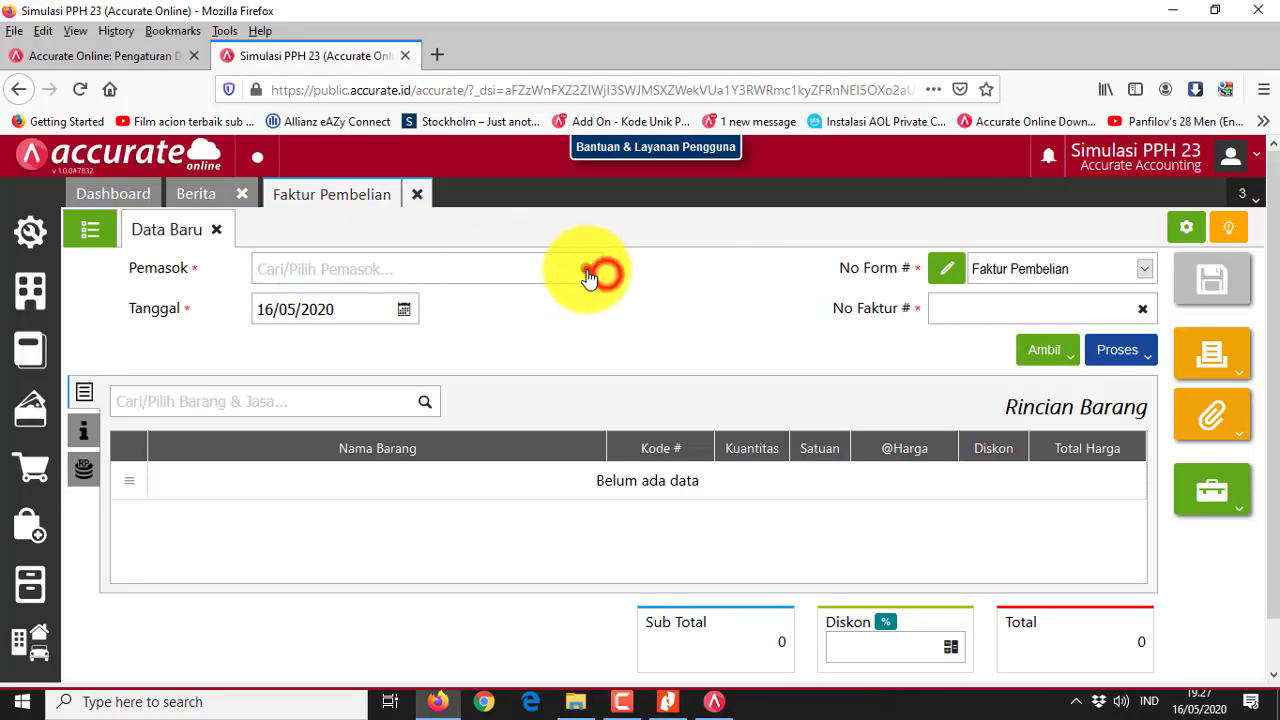
mouse_move(596, 328)
mouse_down()
mouse_move(596, 397)
mouse_move(596, 327)
mouse_up()
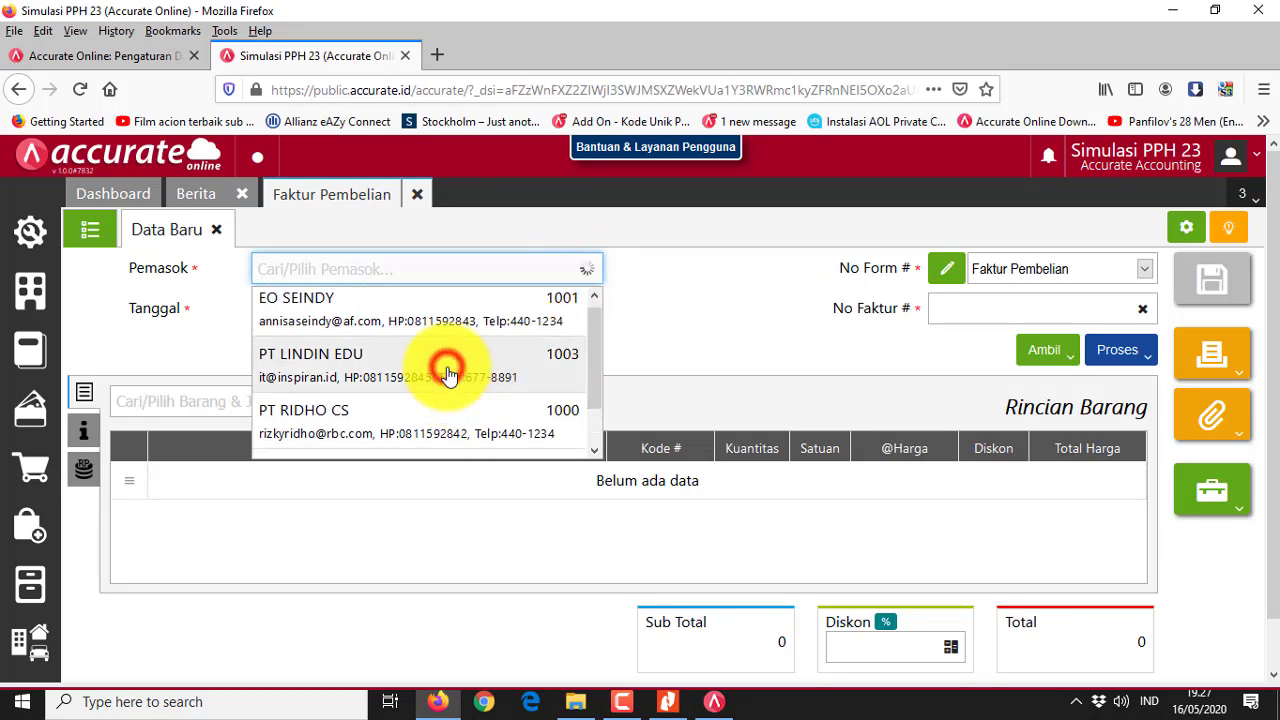
click(447, 374)
- Set the purchase invoice date to 29/11/2019, as given for case D in the workshop PDF
click(551, 309)
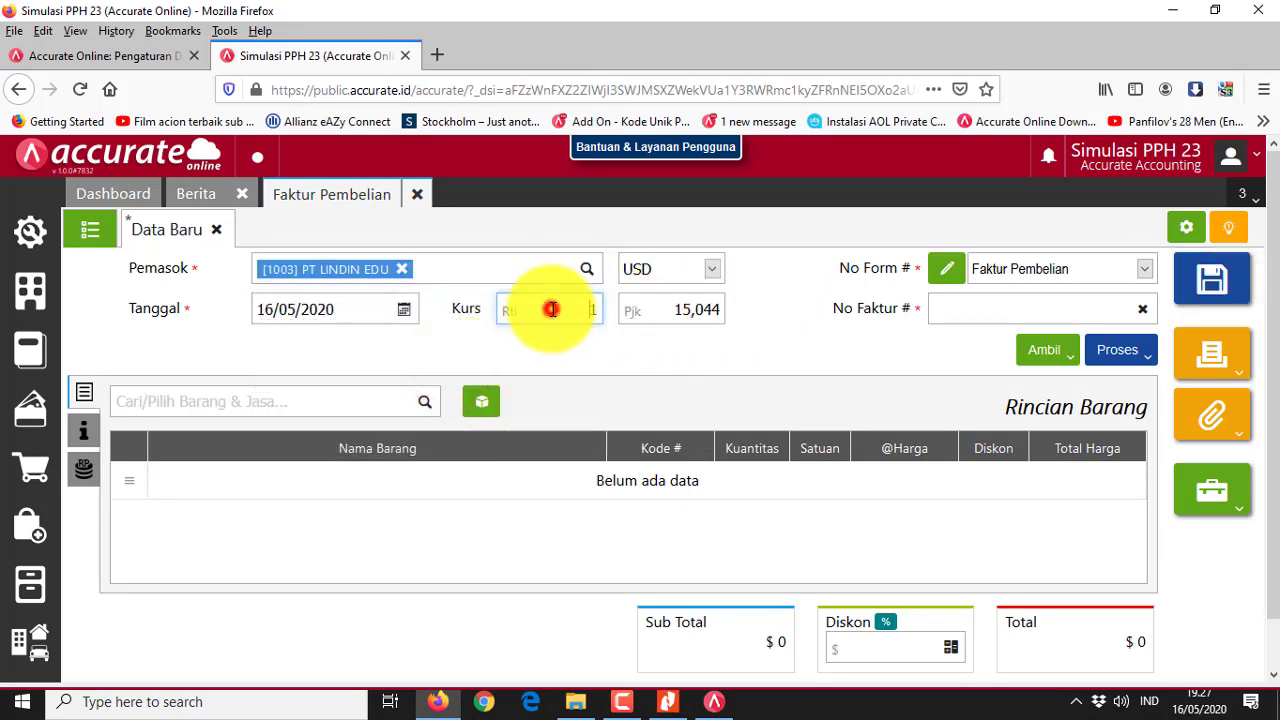
key(alt+Tab)
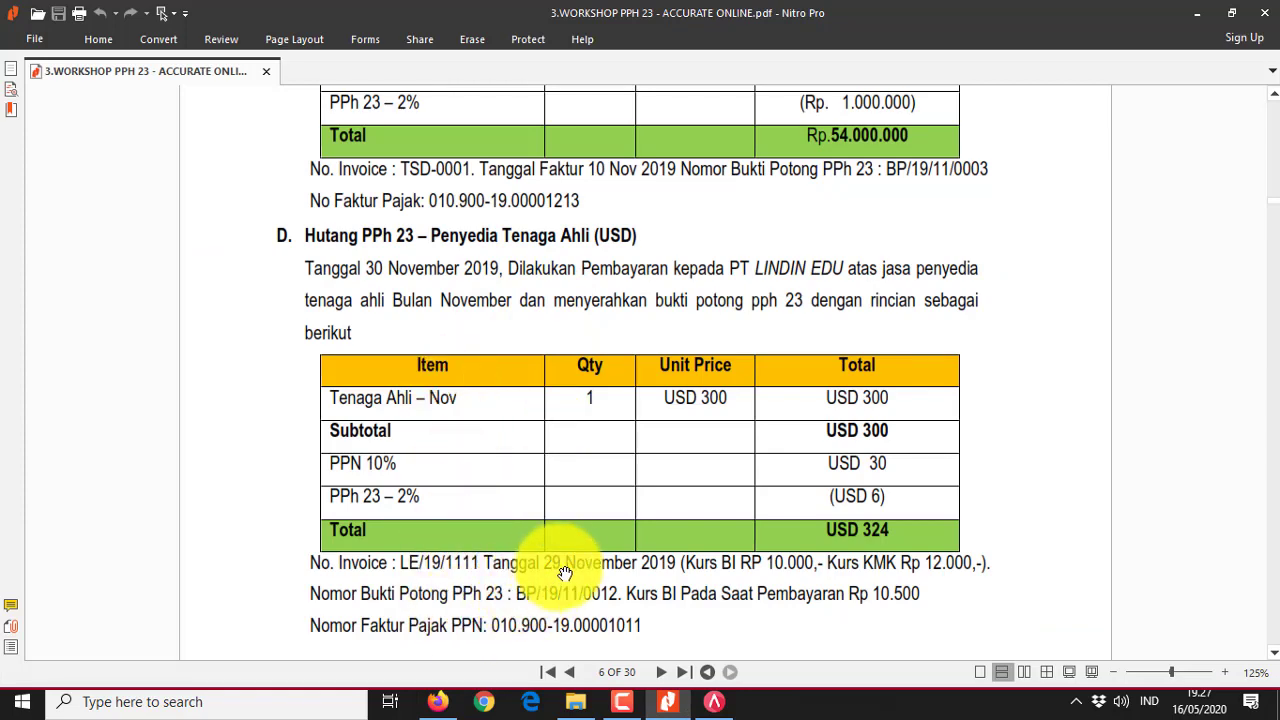
key(alt+Tab)
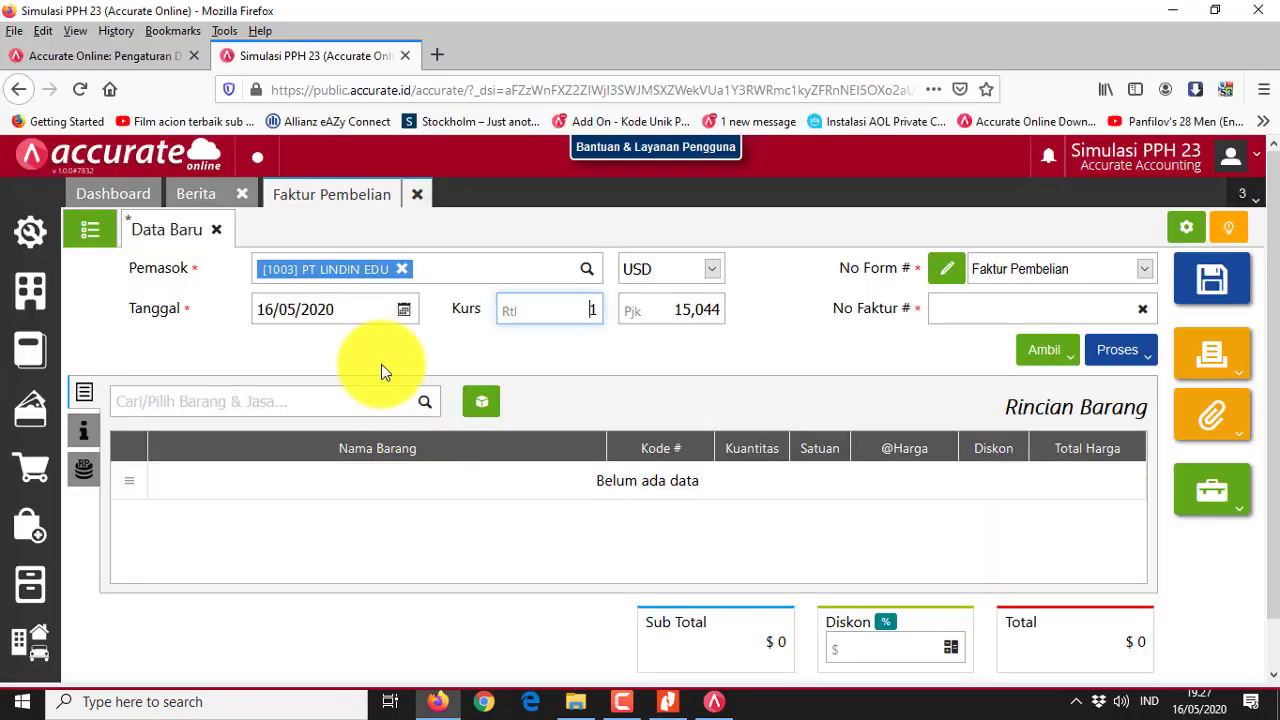
click(352, 310)
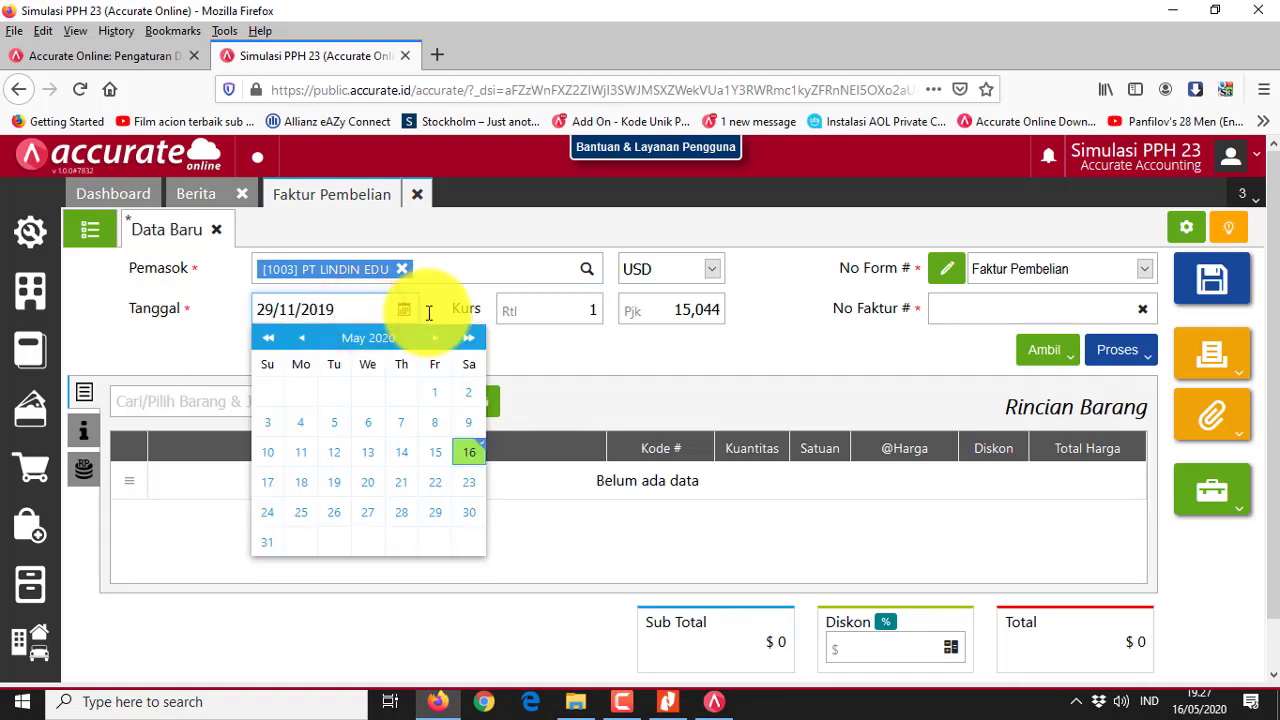
click(429, 509)
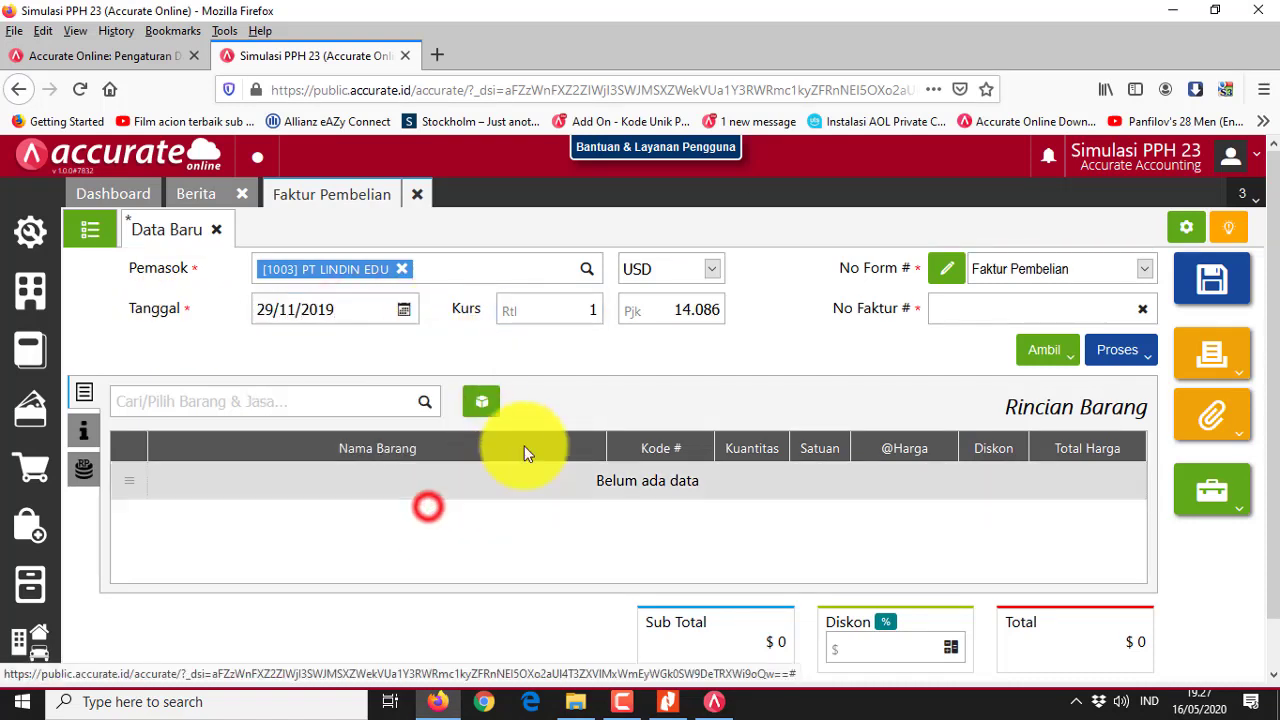
- Set the invoice's commercial exchange rate to 10.000 and its tax rate of exchange to 12.000, following the workshop PDF
click(545, 305)
key(alt+Tab)
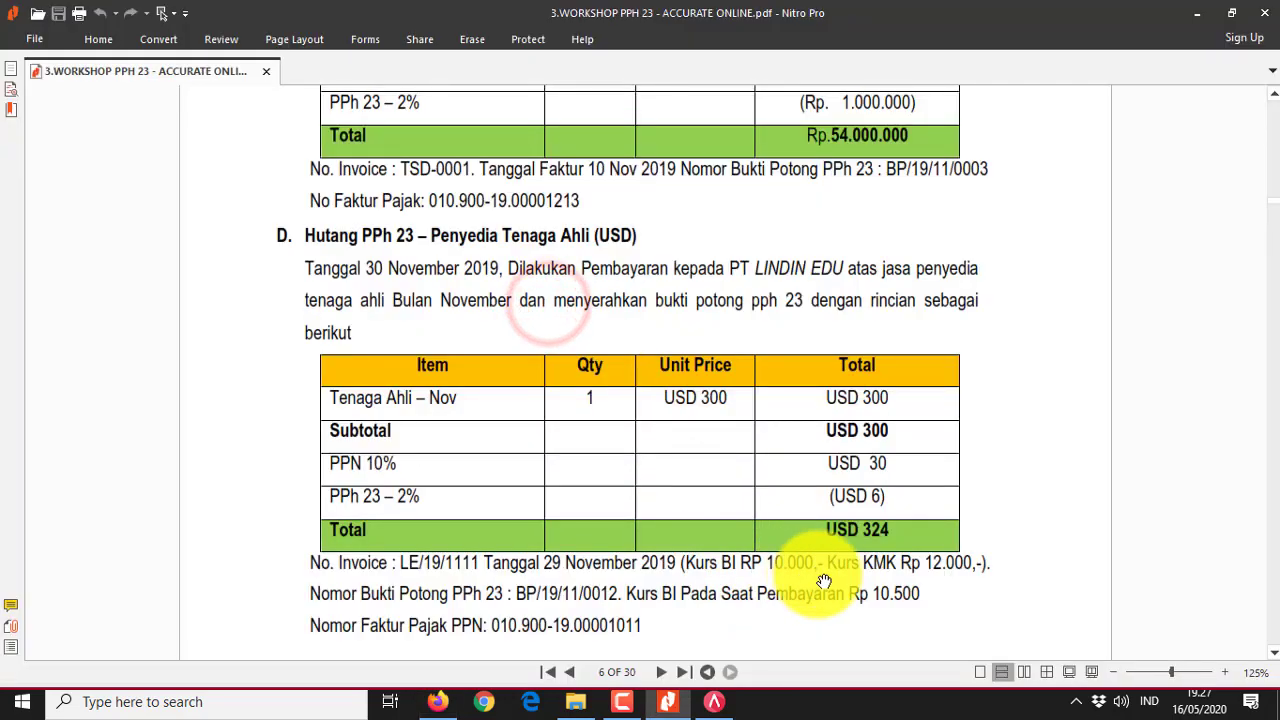
key(alt+Tab)
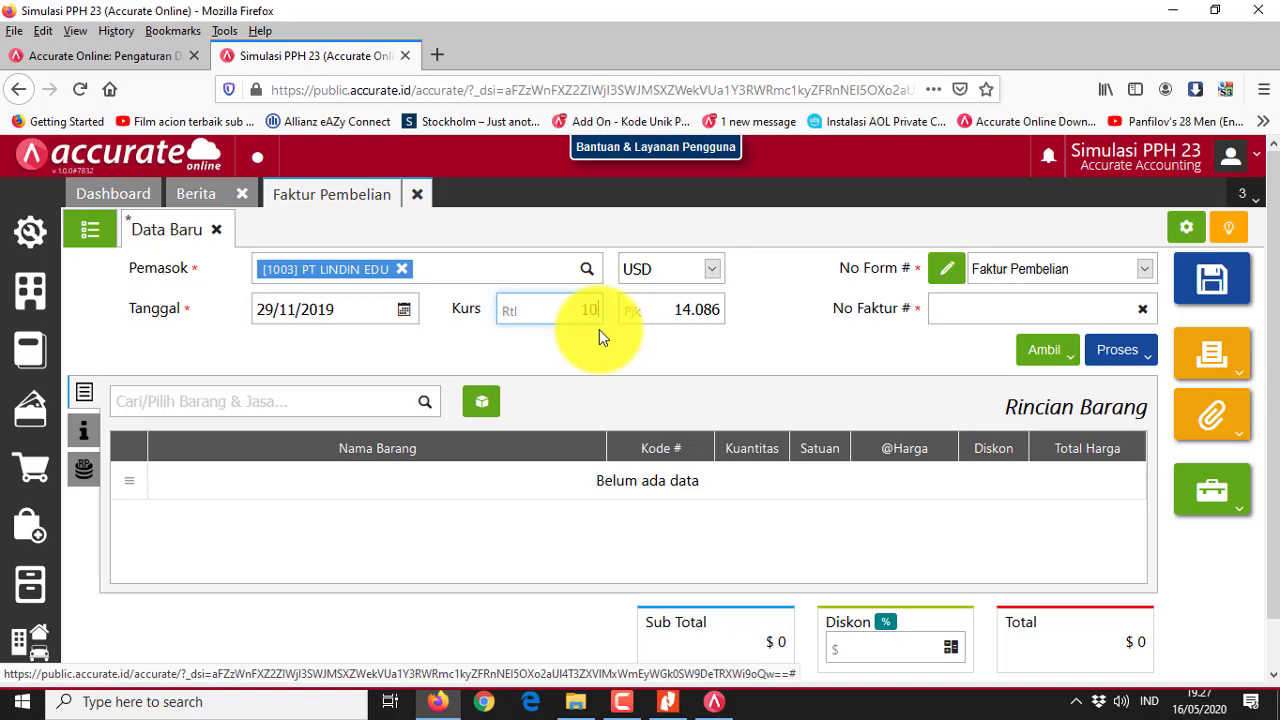
key(alt+Tab)
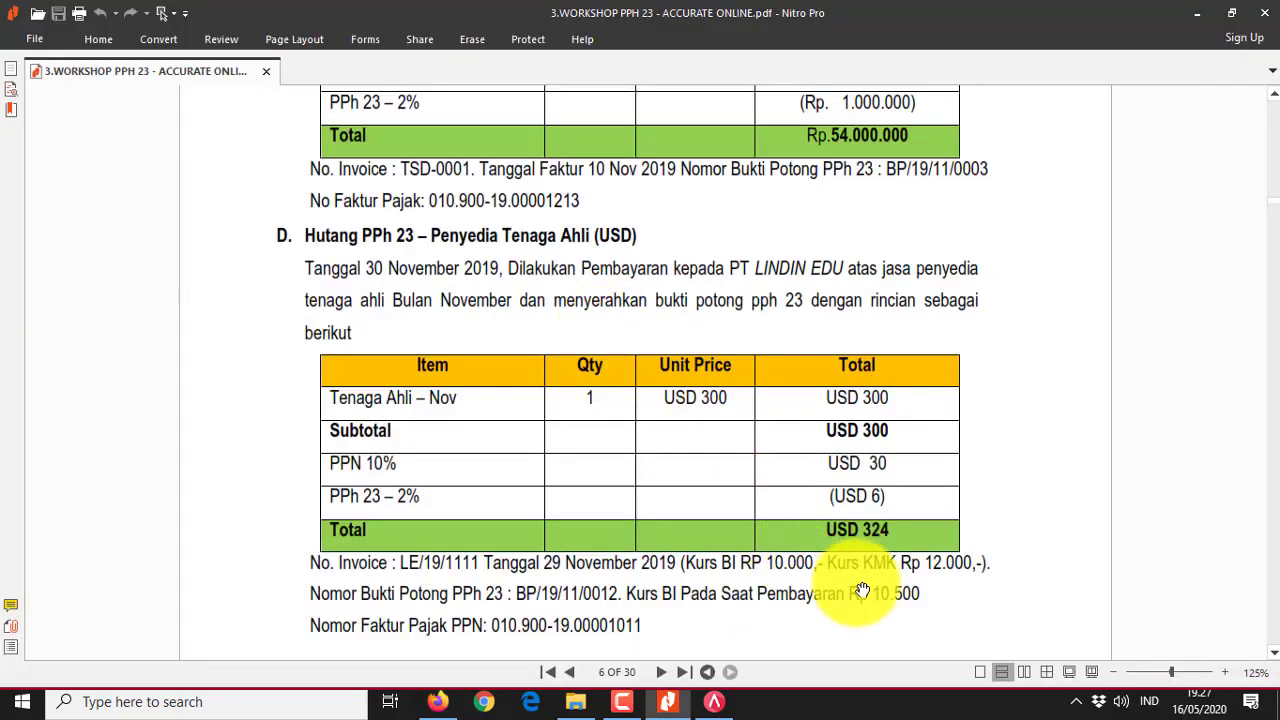
key(alt+Tab)
text(000)
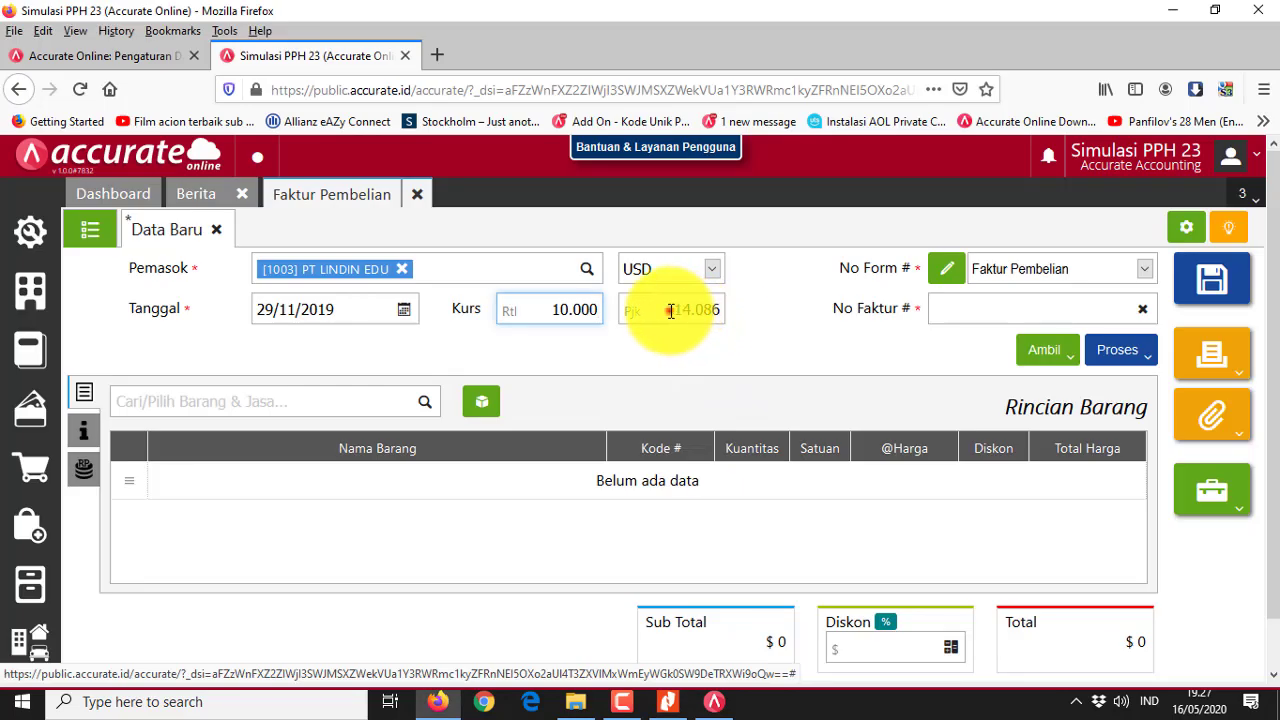
click(670, 310)
text(120000)
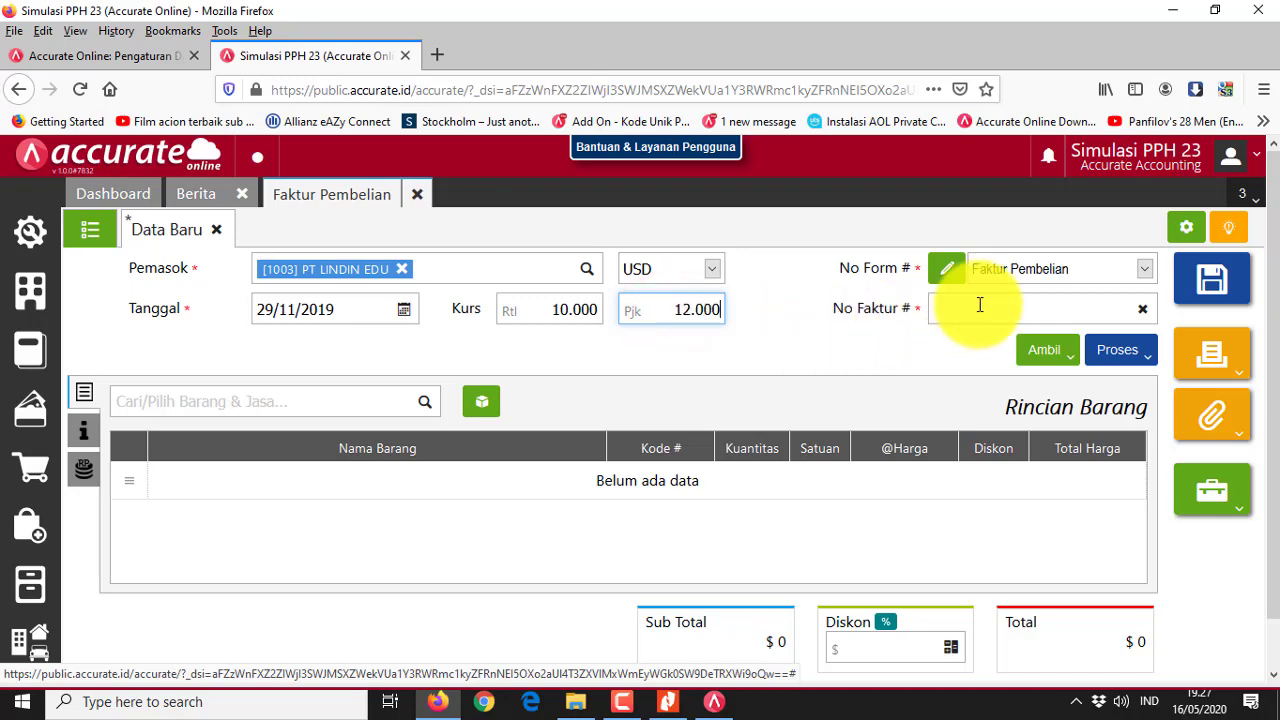
- Look up case D's invoice number in the workshop PDF and enter LE/19/1111 as the No Faktur
click(980, 305)
key(alt+Tab)
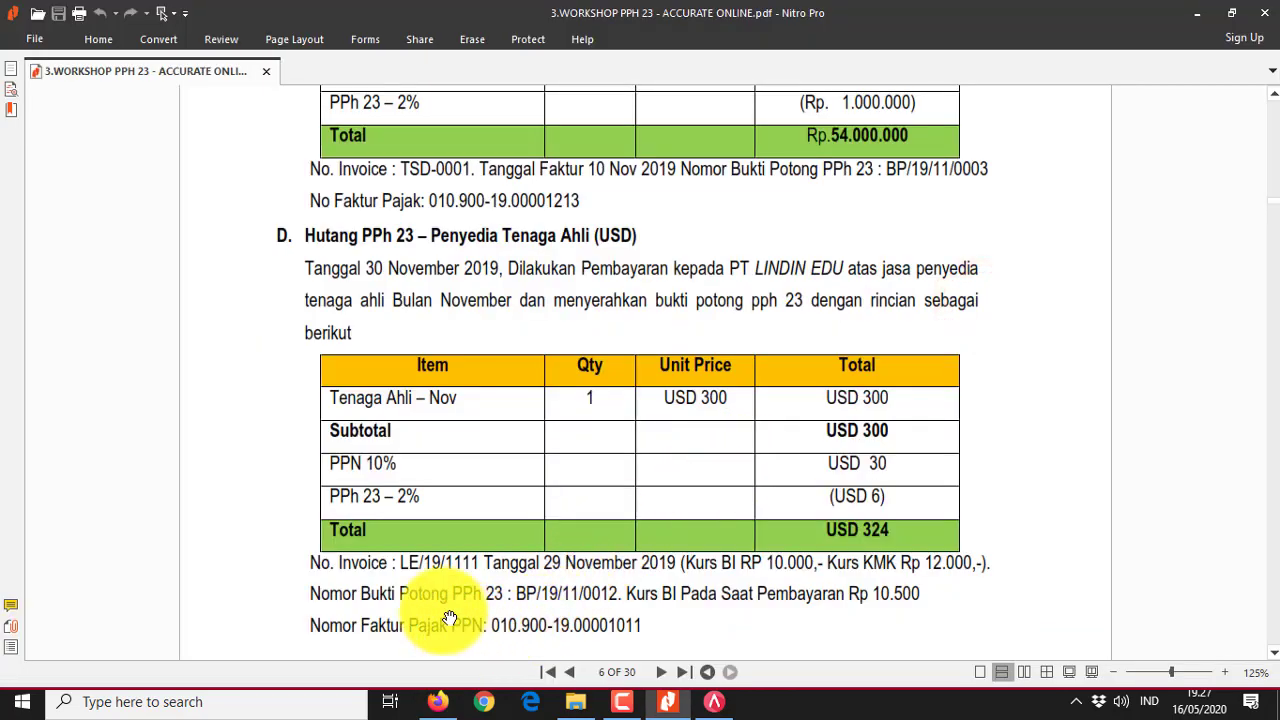
key(alt+Tab)
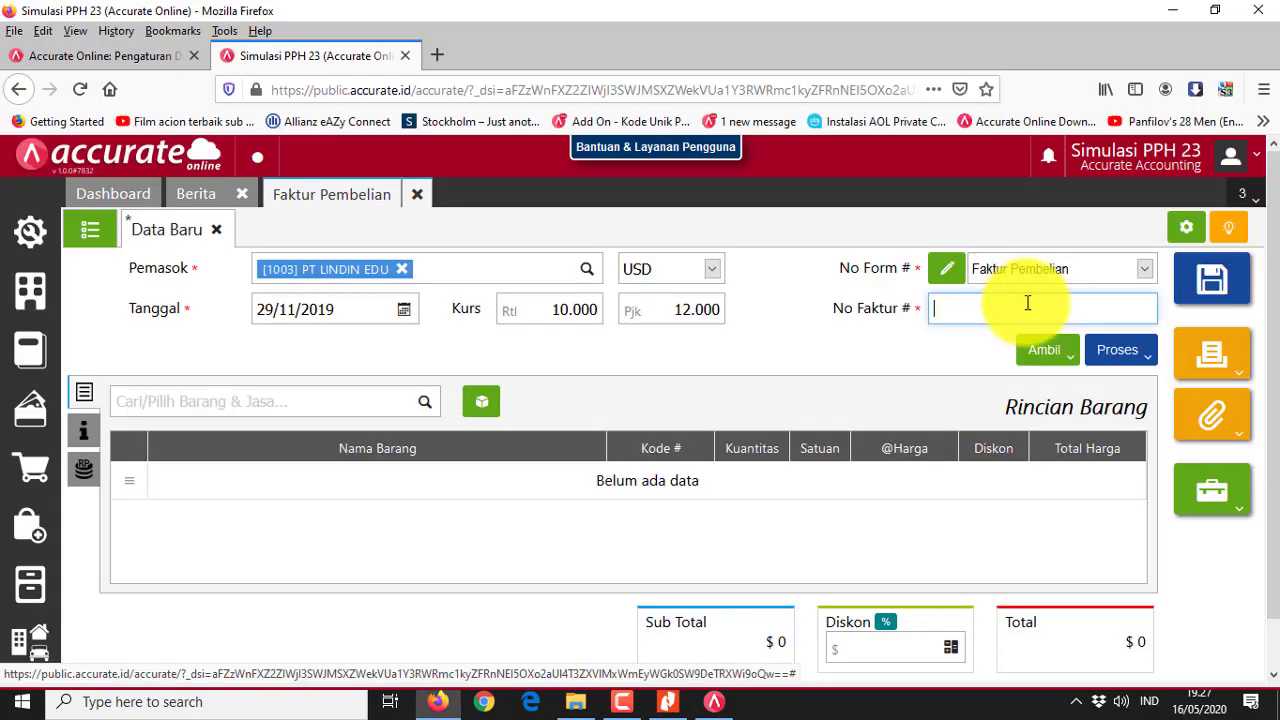
text(LE/1)
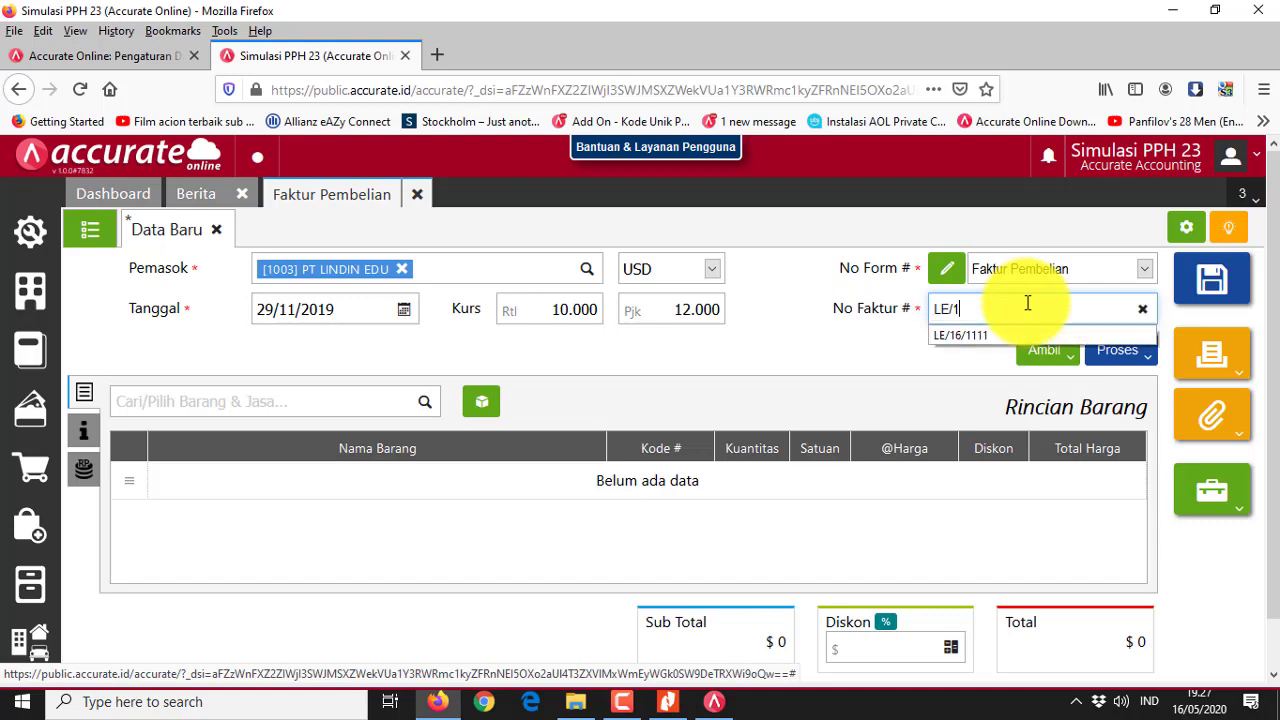
text(9/1111)
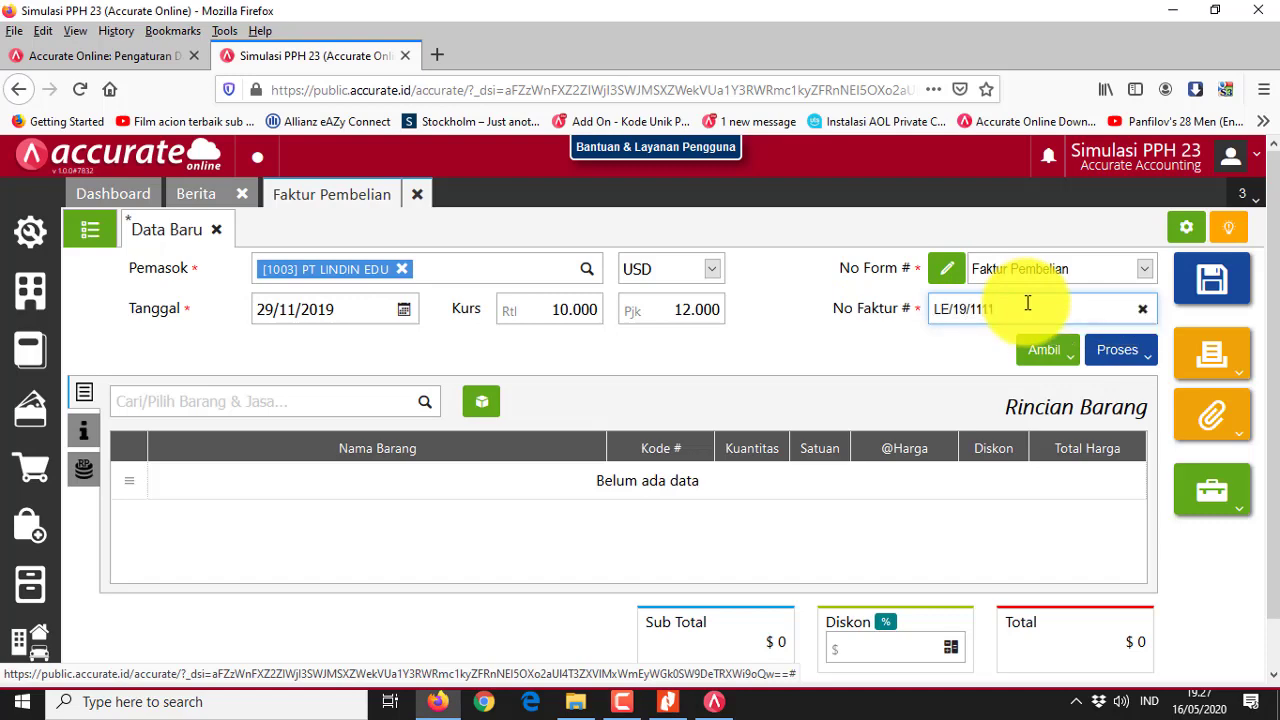
- Add the CONSULTANT BUSINESS item to the invoice at a unit price of $300, checking the item details in the workshop PDF
key(alt+Tab)
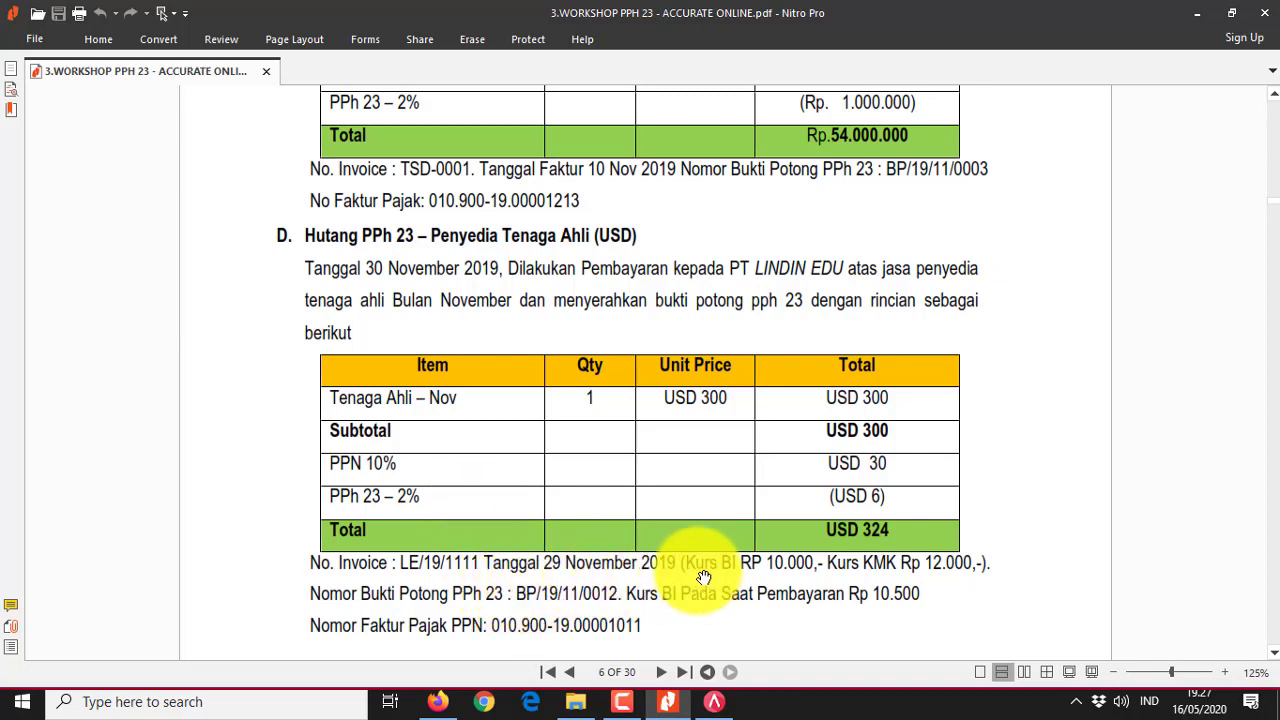
key(alt+Tab)
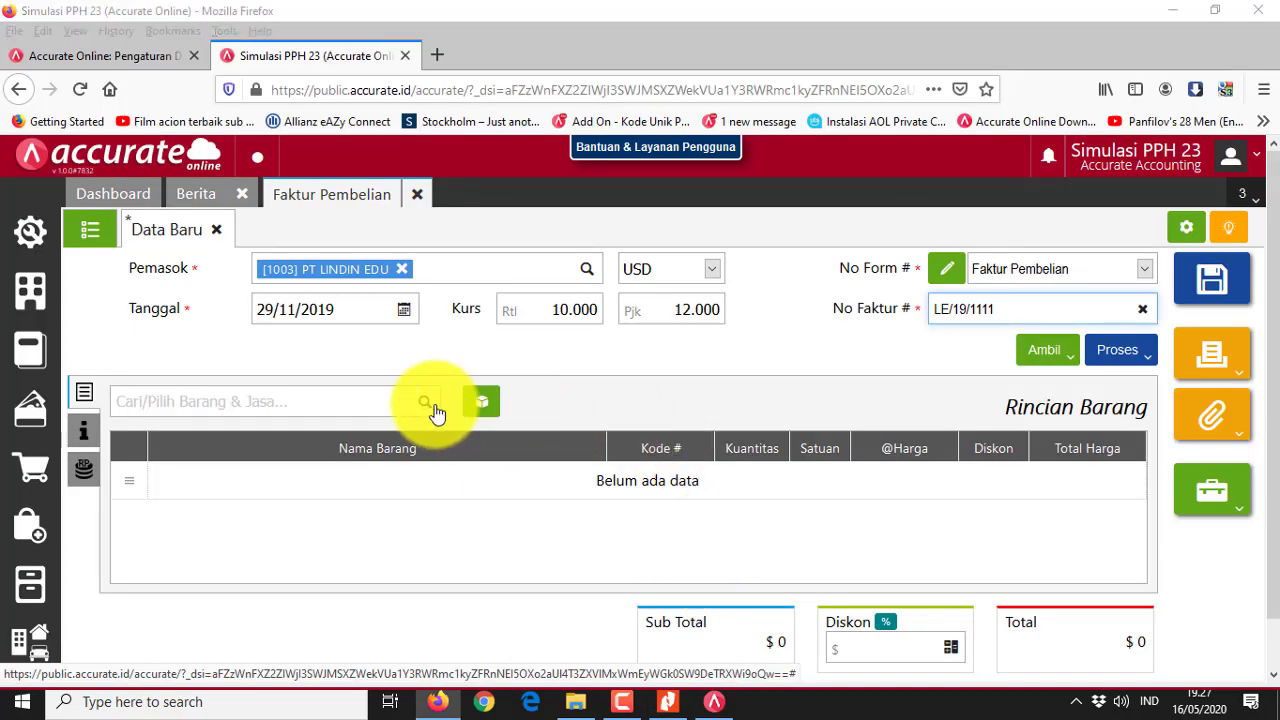
key(alt+Tab)
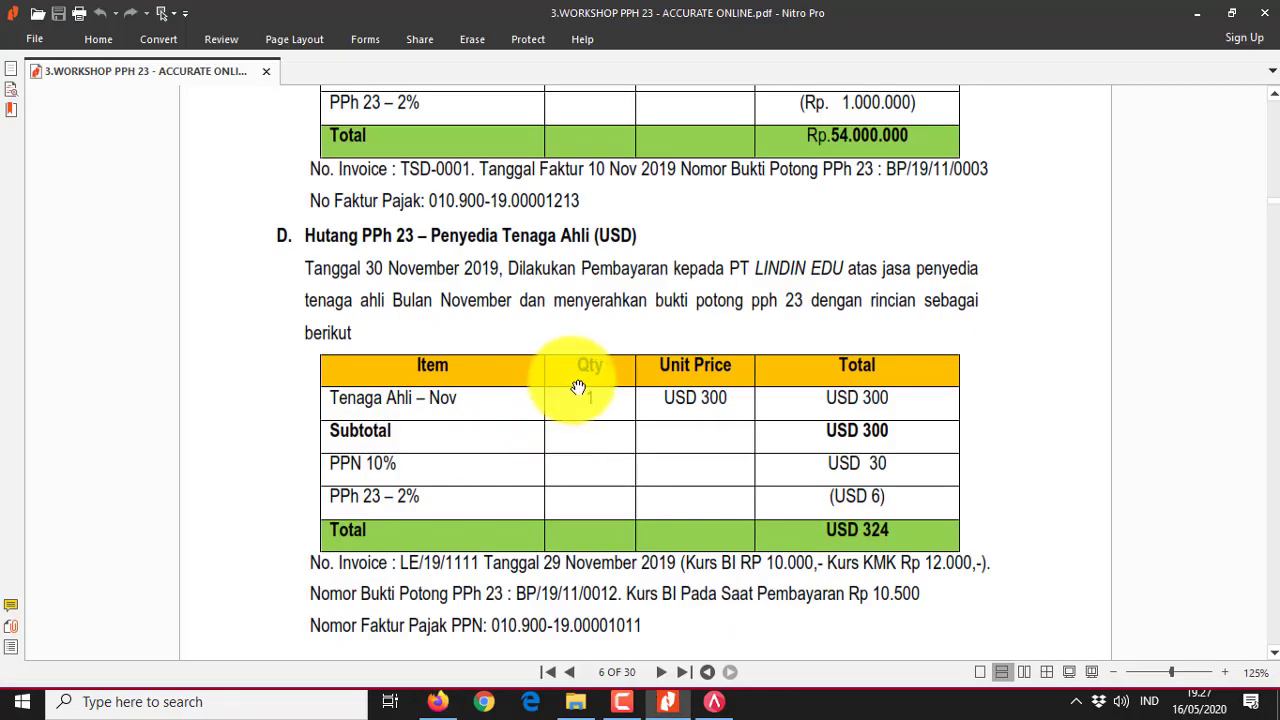
key(alt+Tab)
click(425, 401)
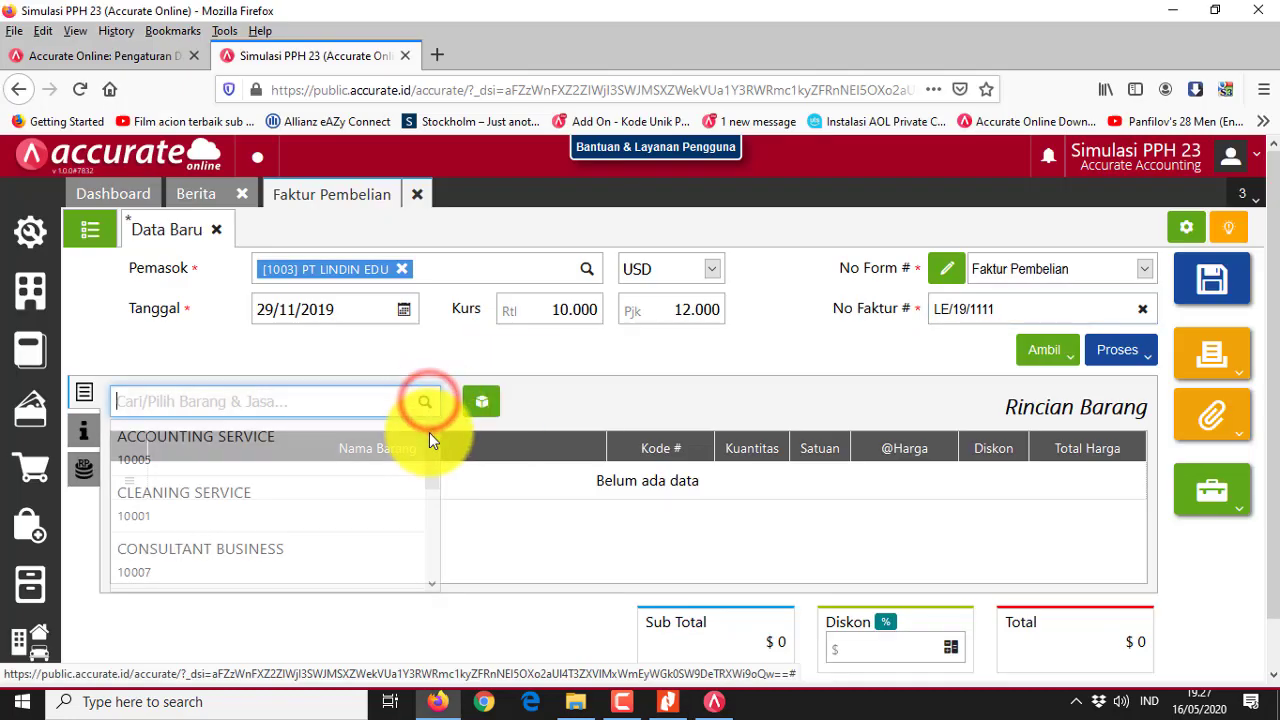
mouse_move(434, 456)
mouse_down()
mouse_move(434, 557)
mouse_move(430, 448)
mouse_move(434, 477)
mouse_up()
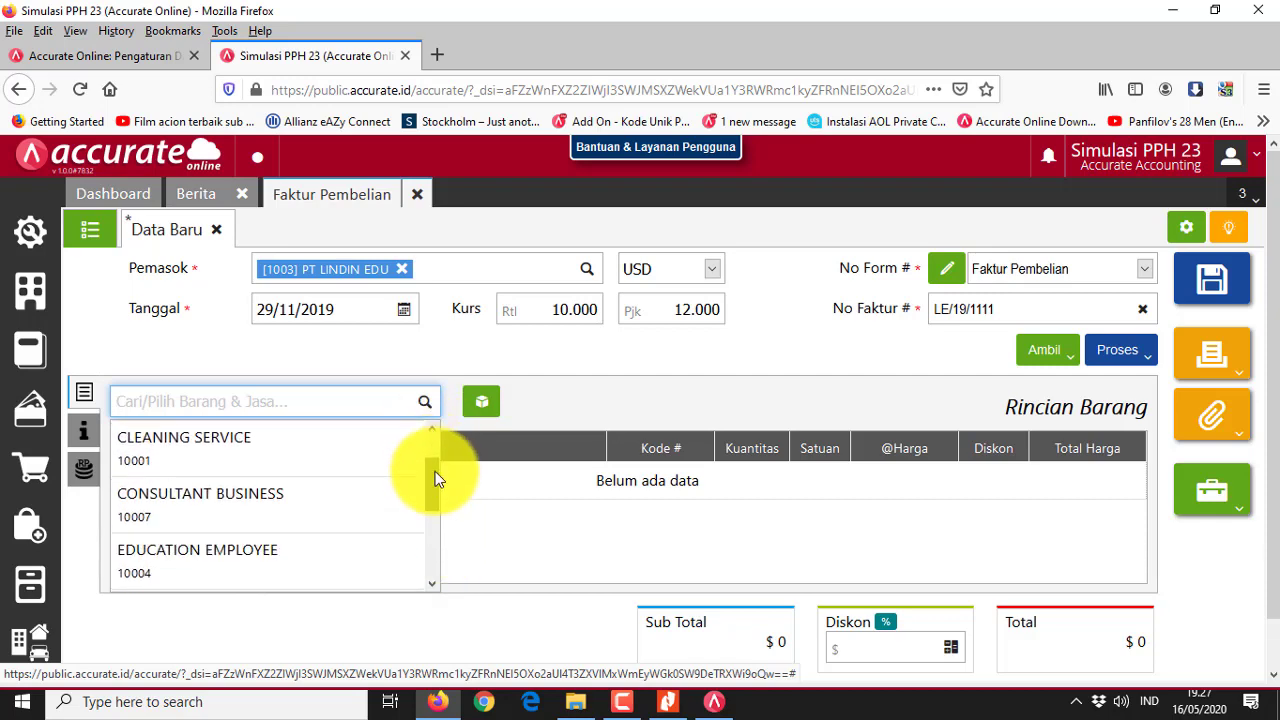
click(298, 500)
click(618, 334)
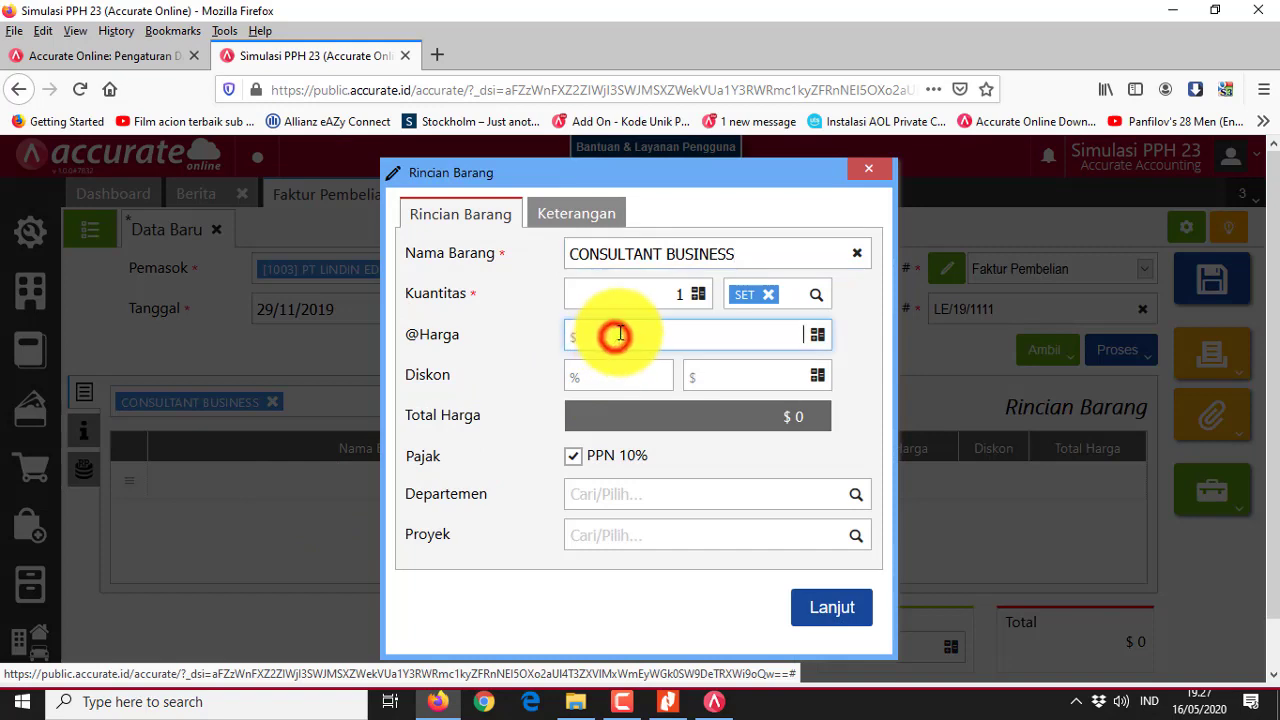
key(alt+Tab)
key(alt+Tab)
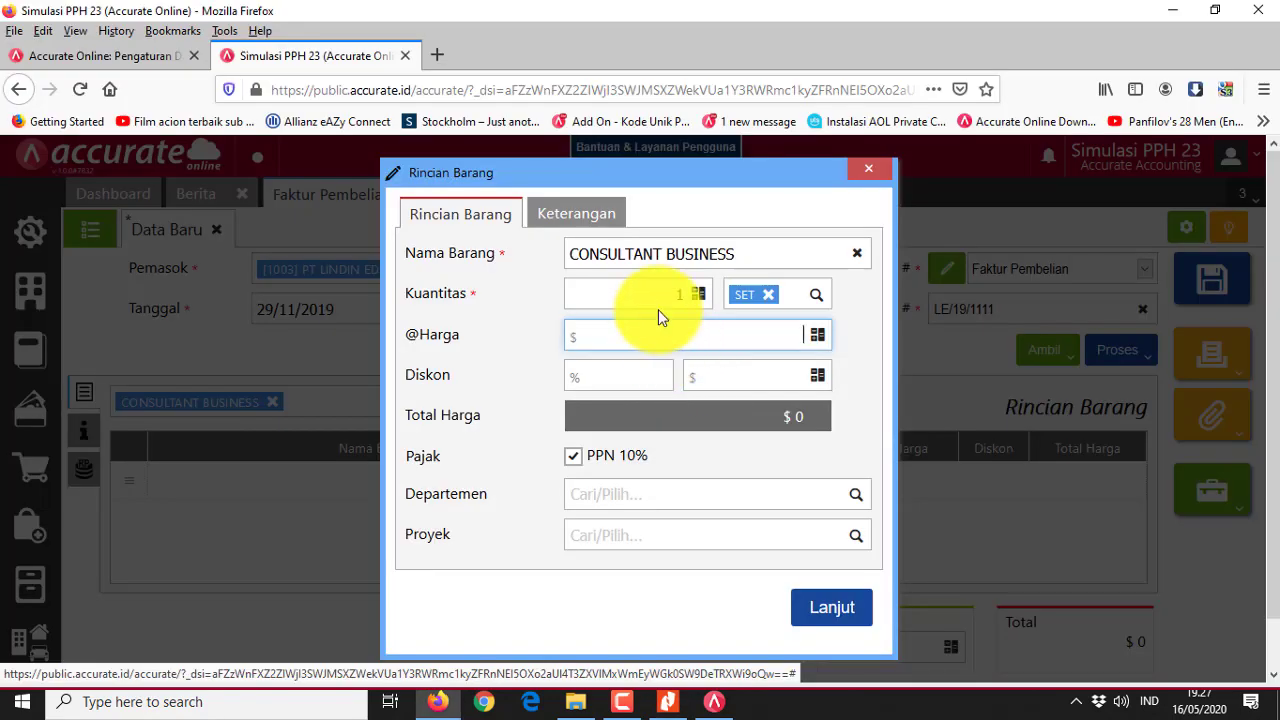
text(300)
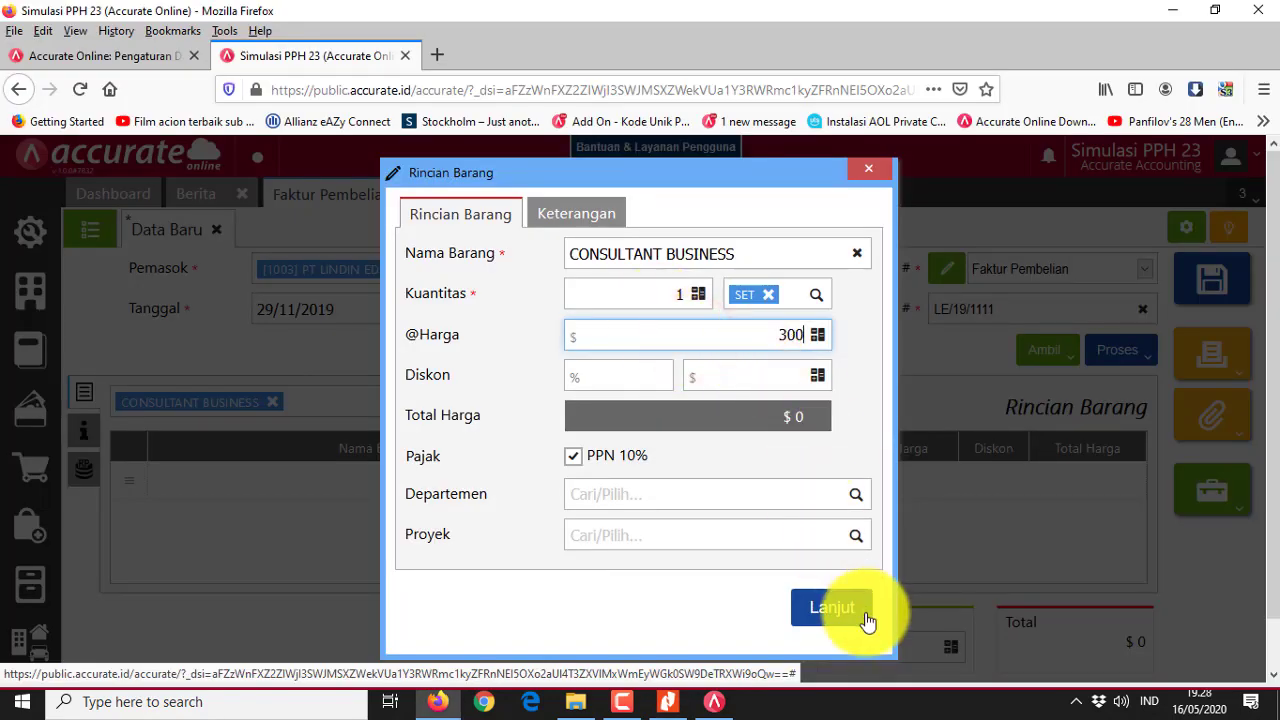
click(858, 604)
- Look up case D's tax invoice number in the workshop PDF and enter 010.900-19.00001011 as the invoice's No. Faktur Pajak
click(84, 430)
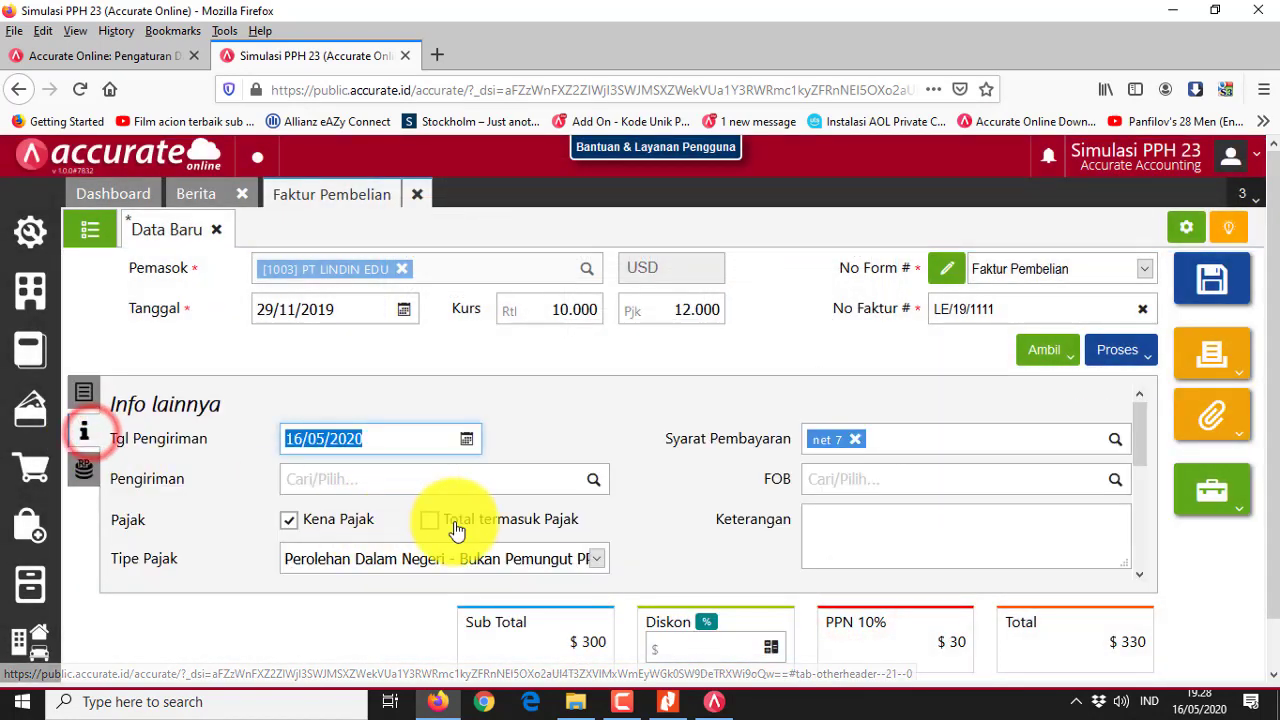
key(alt+Tab)
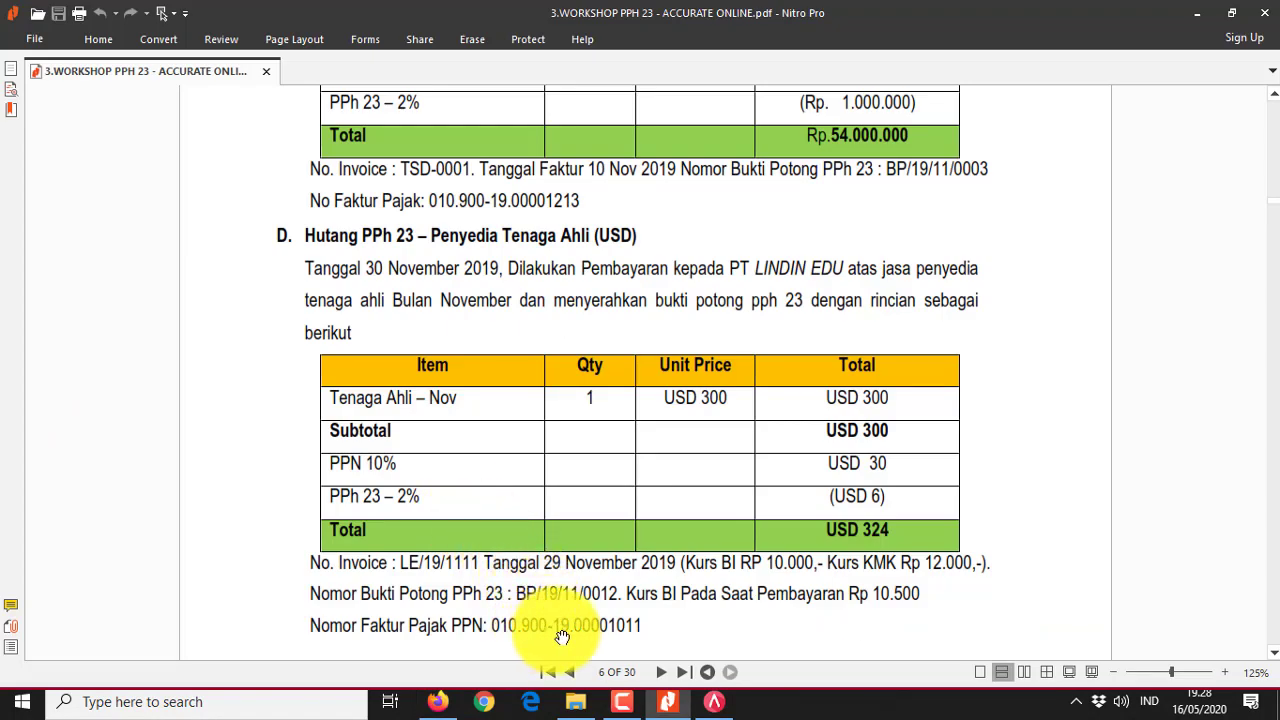
scroll(495, 622, down, 1)
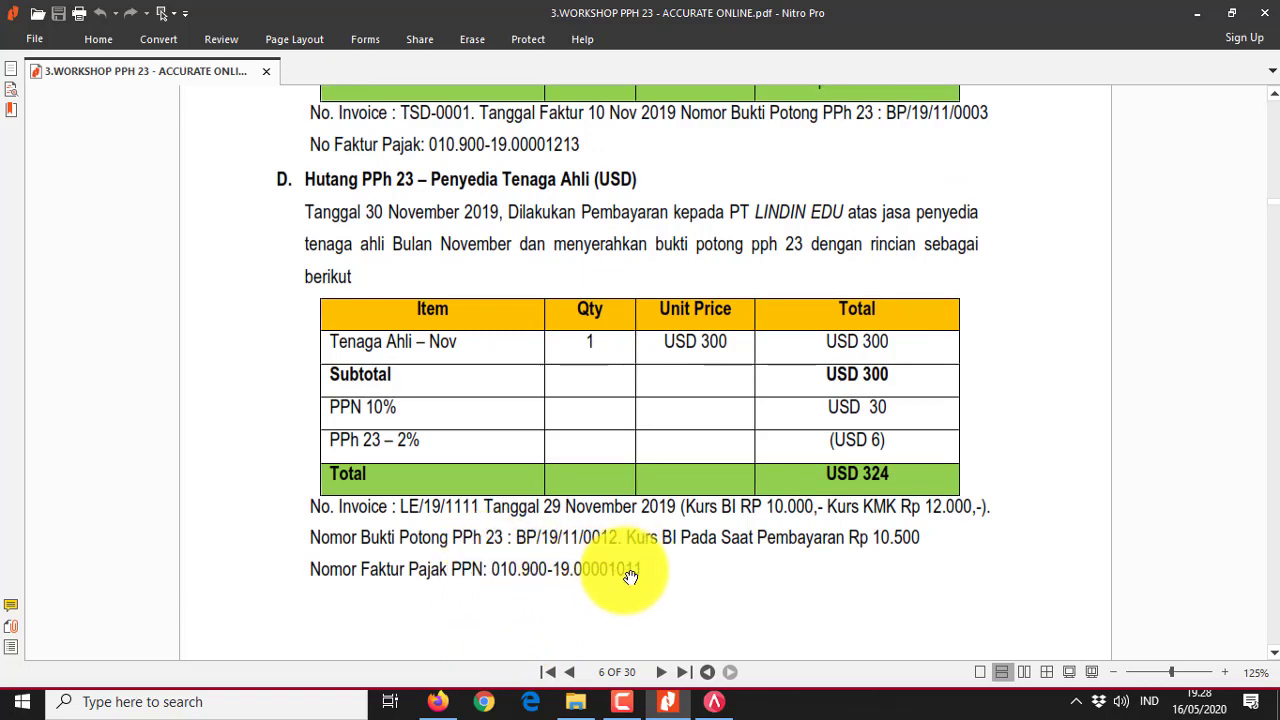
key(alt+Tab)
click(334, 480)
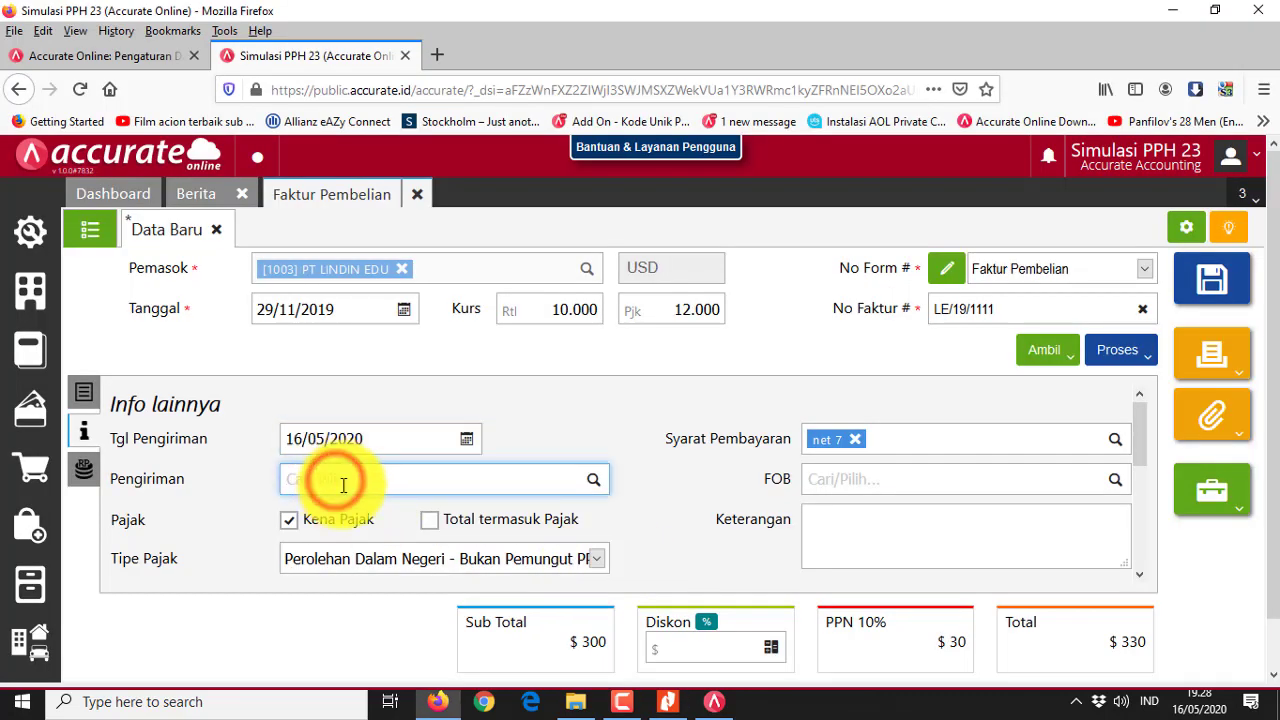
scroll(349, 500, down, 1)
scroll(353, 503, down, 1)
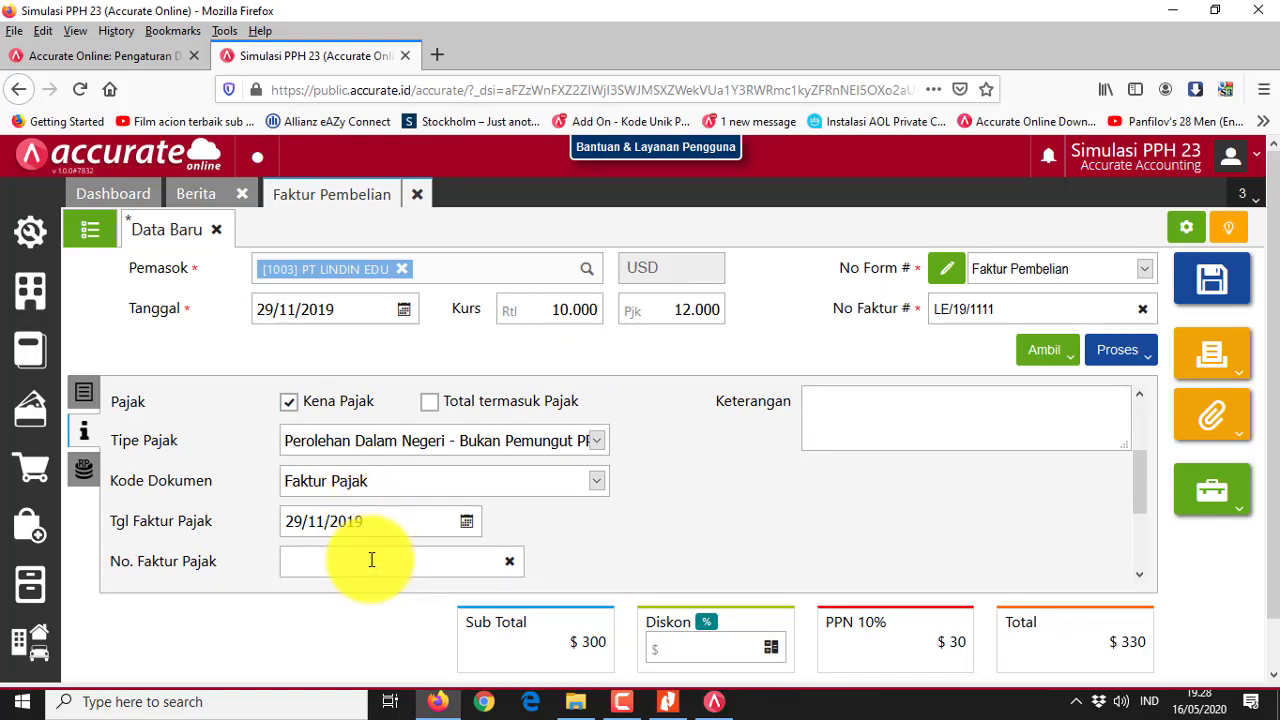
scroll(371, 561, down, 2)
scroll(350, 530, up, 4)
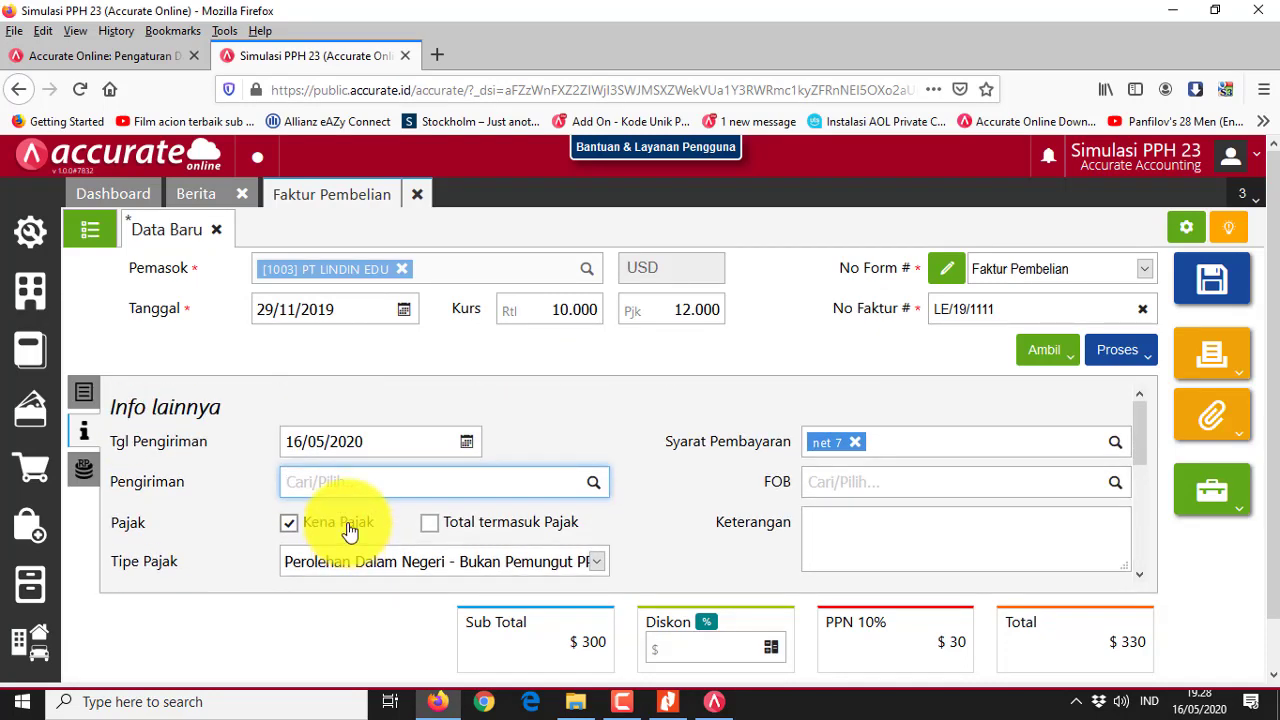
click(88, 395)
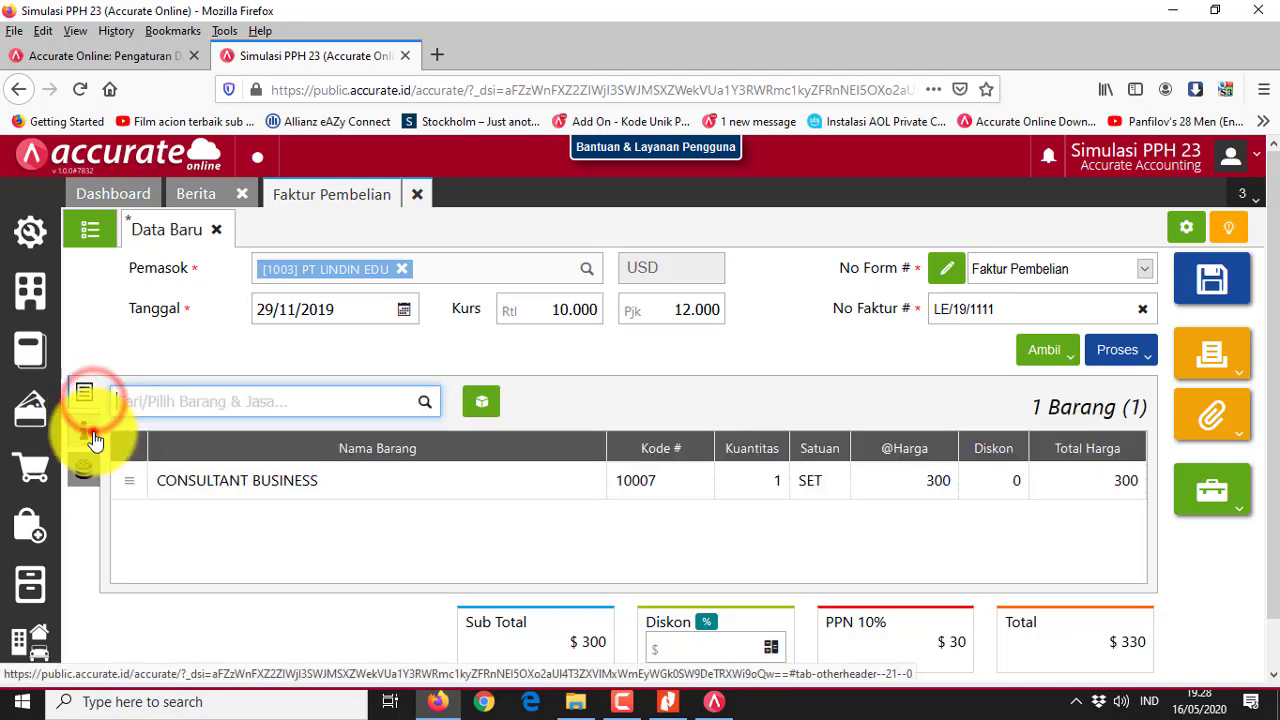
click(90, 435)
scroll(445, 528, down, 5)
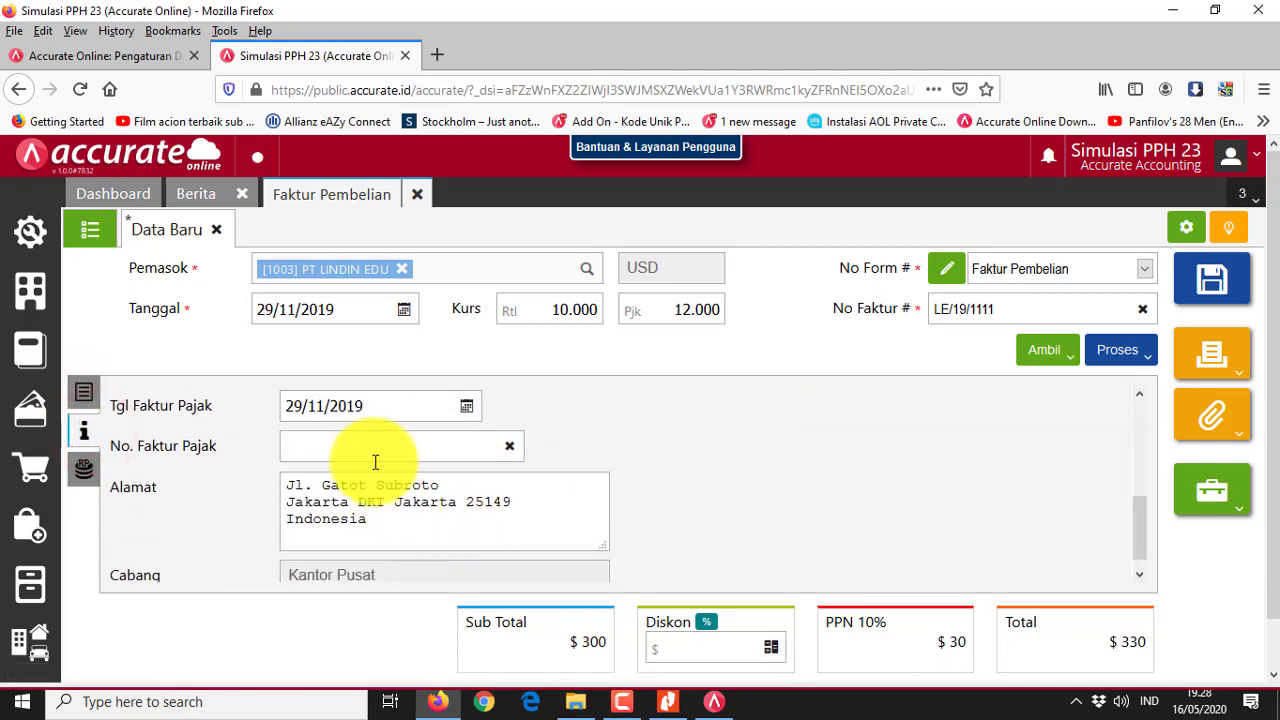
click(379, 450)
text(0)
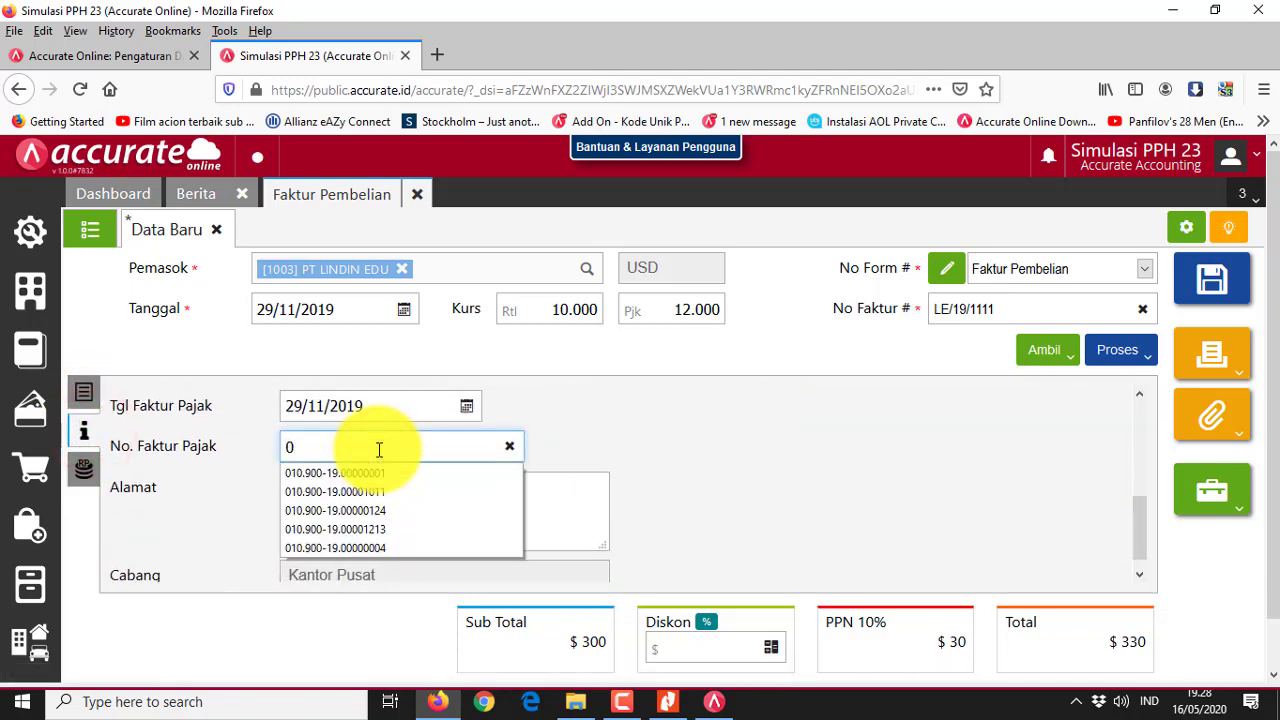
click(384, 491)
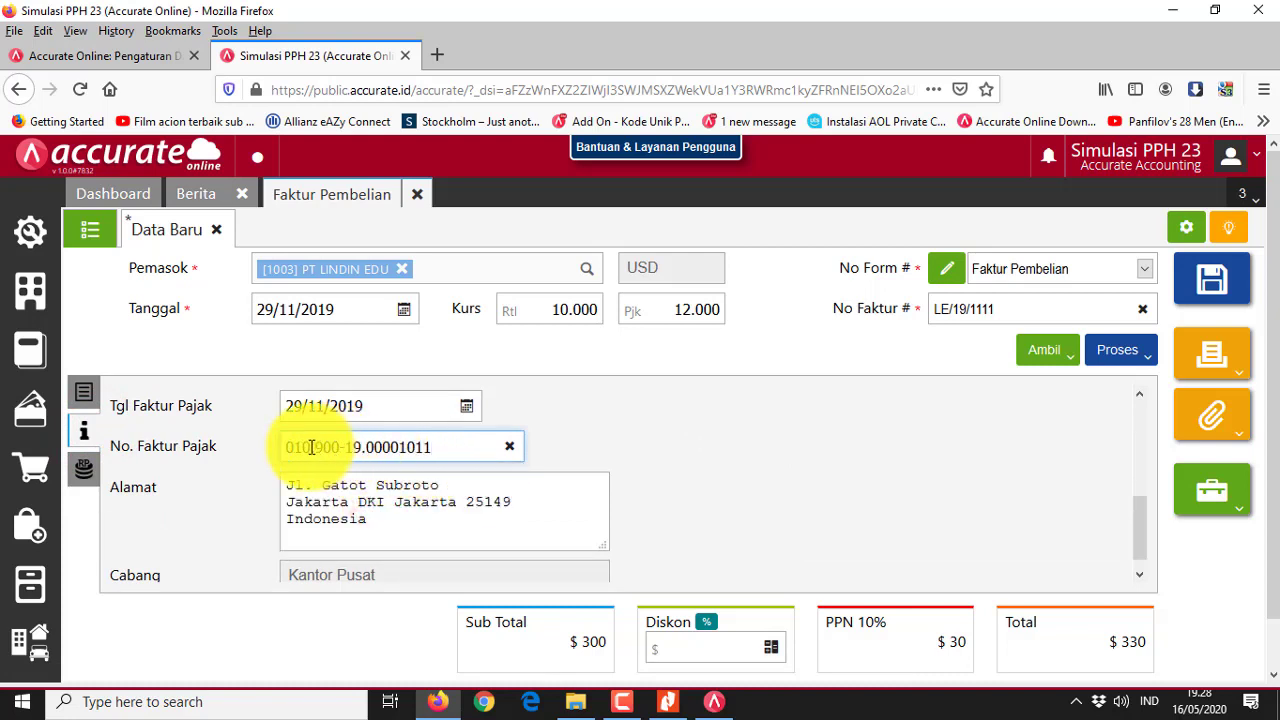
scroll(774, 463, down, 1)
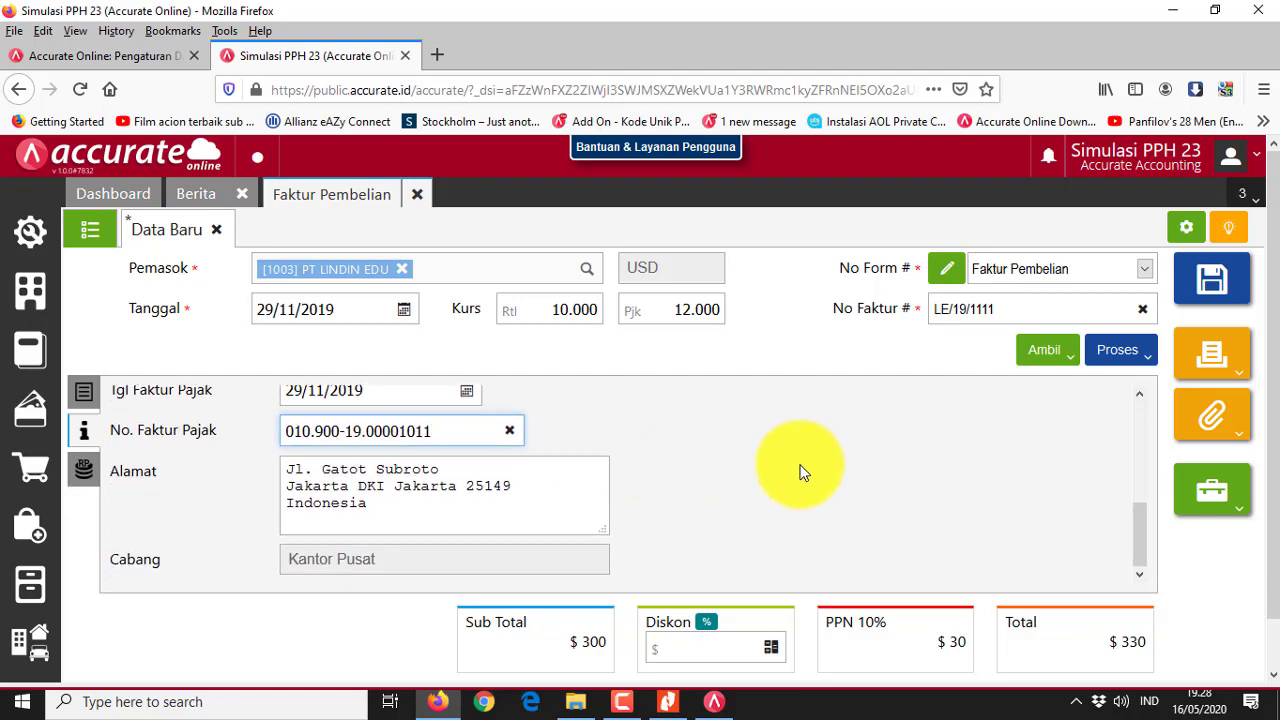
scroll(808, 470, up, 3)
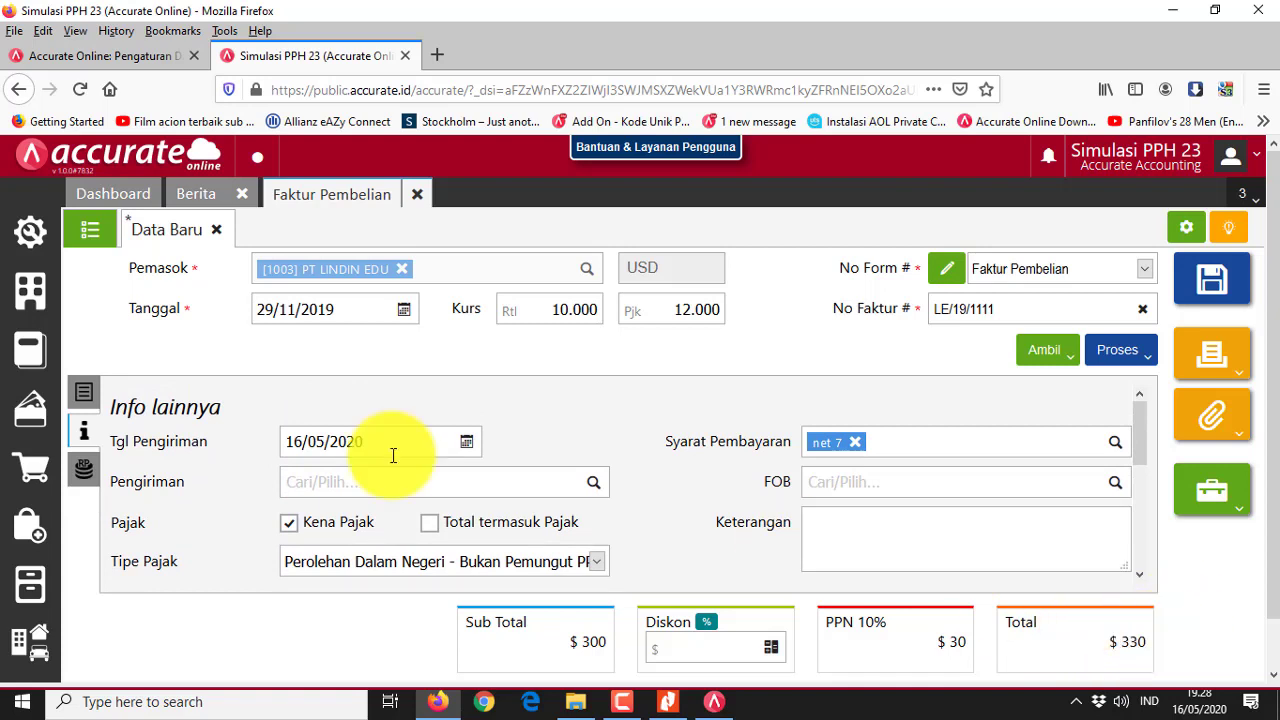
- Return to the invoice's item details and process the purchase invoice into a Pembayaran
click(85, 394)
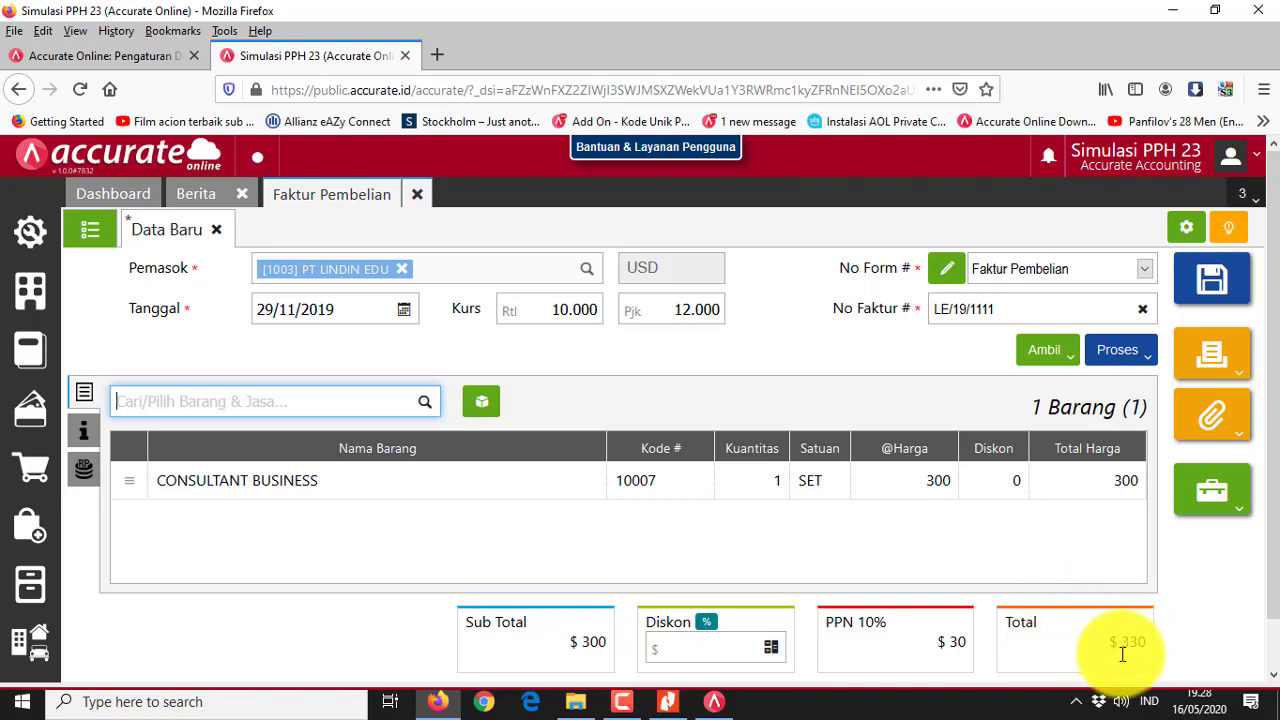
click(1128, 352)
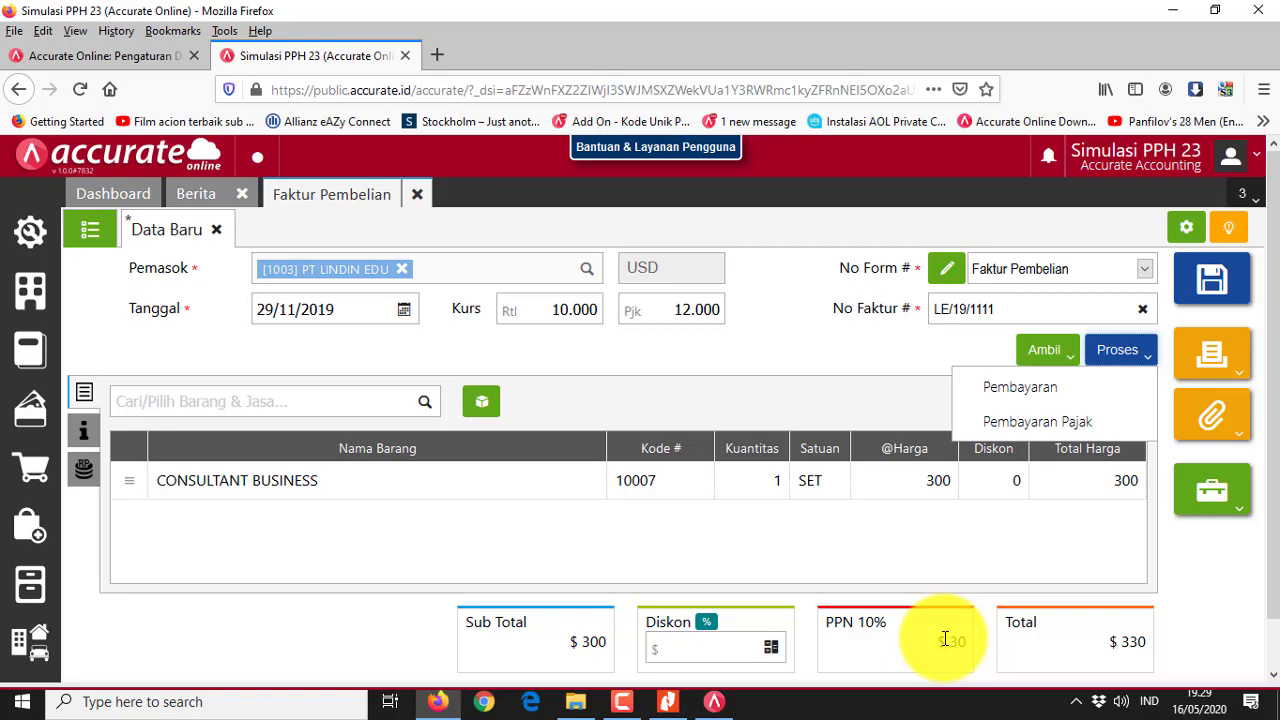
click(1073, 398)
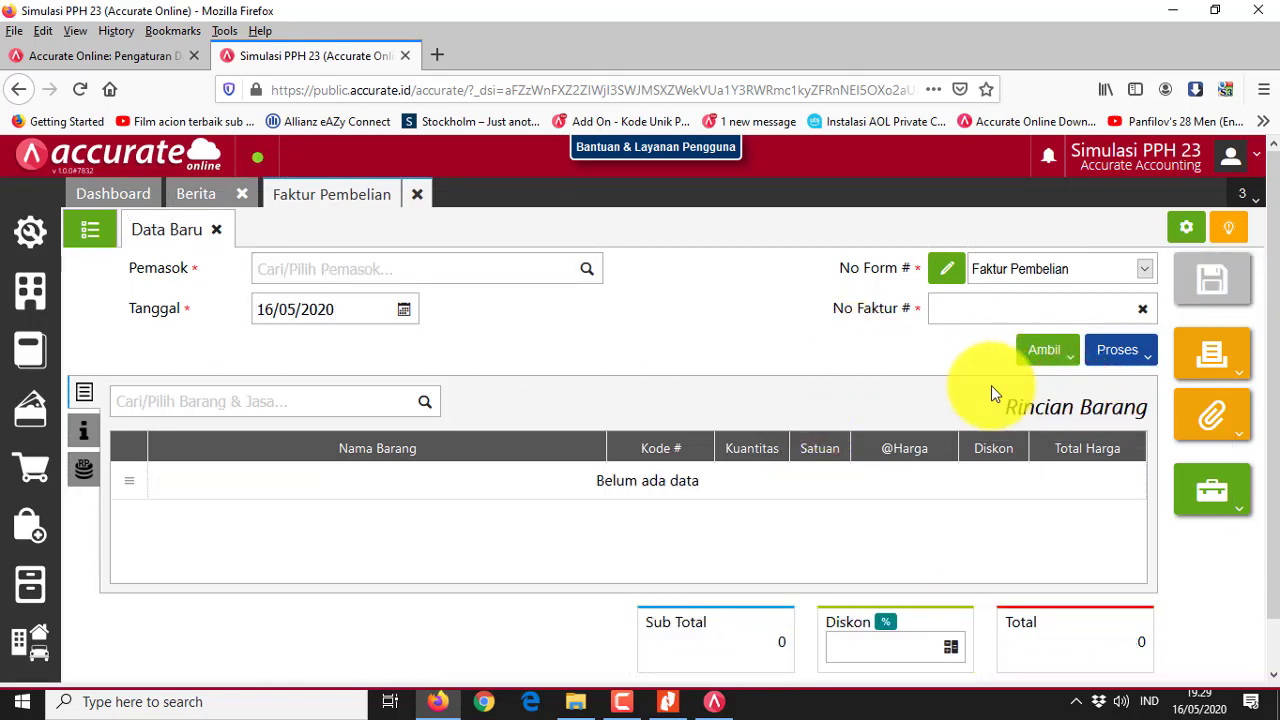
- Set the purchase payment date to 30/11/2019, as given for case D in the workshop PDF
key(alt+Tab)
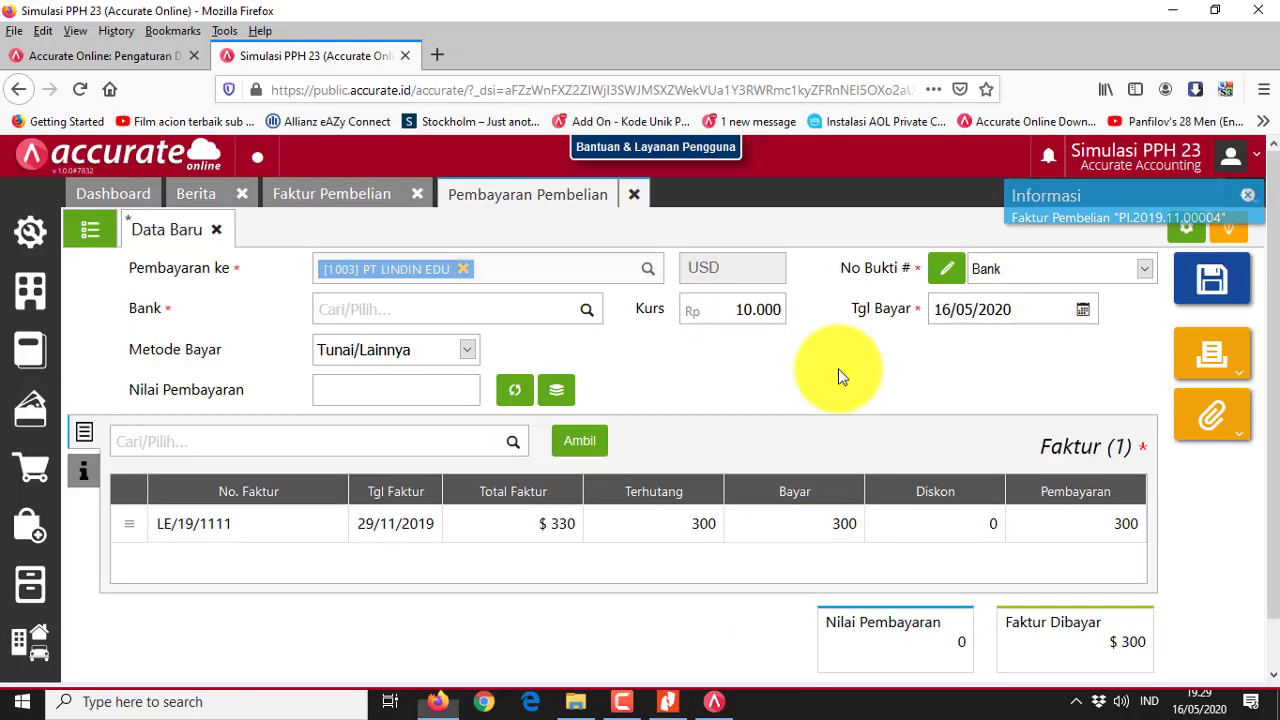
click(1034, 309)
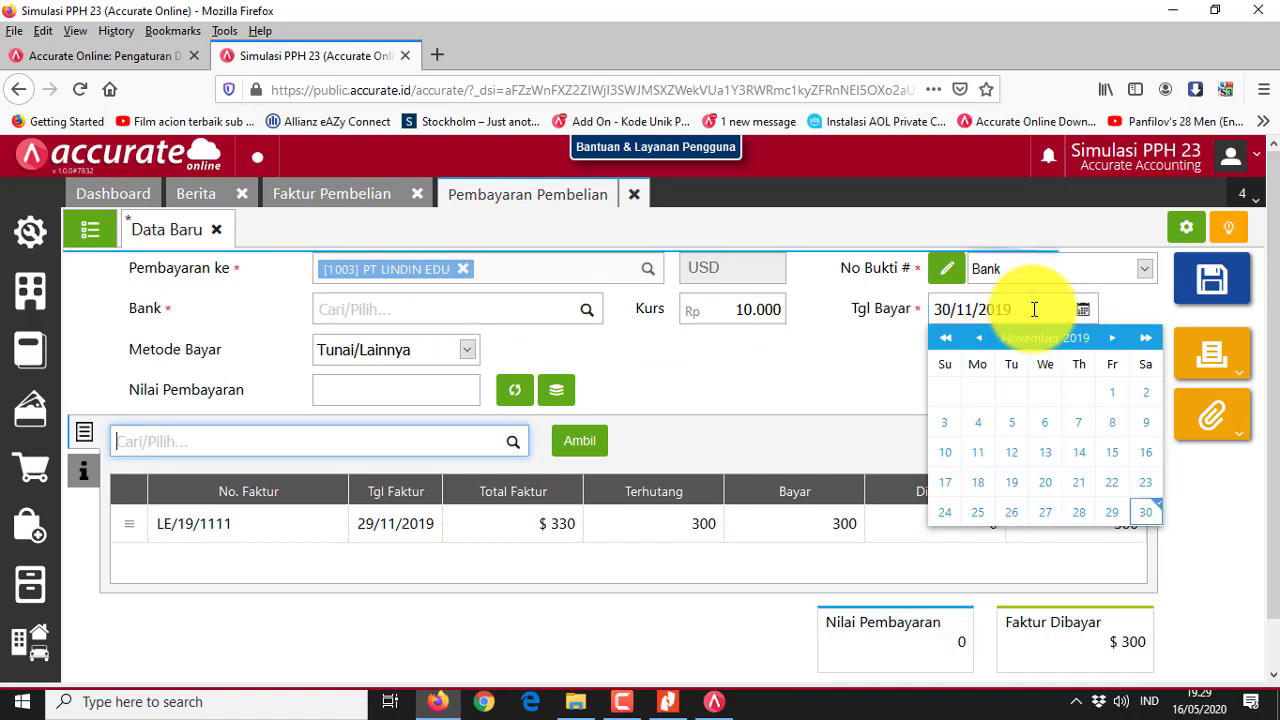
click(1145, 512)
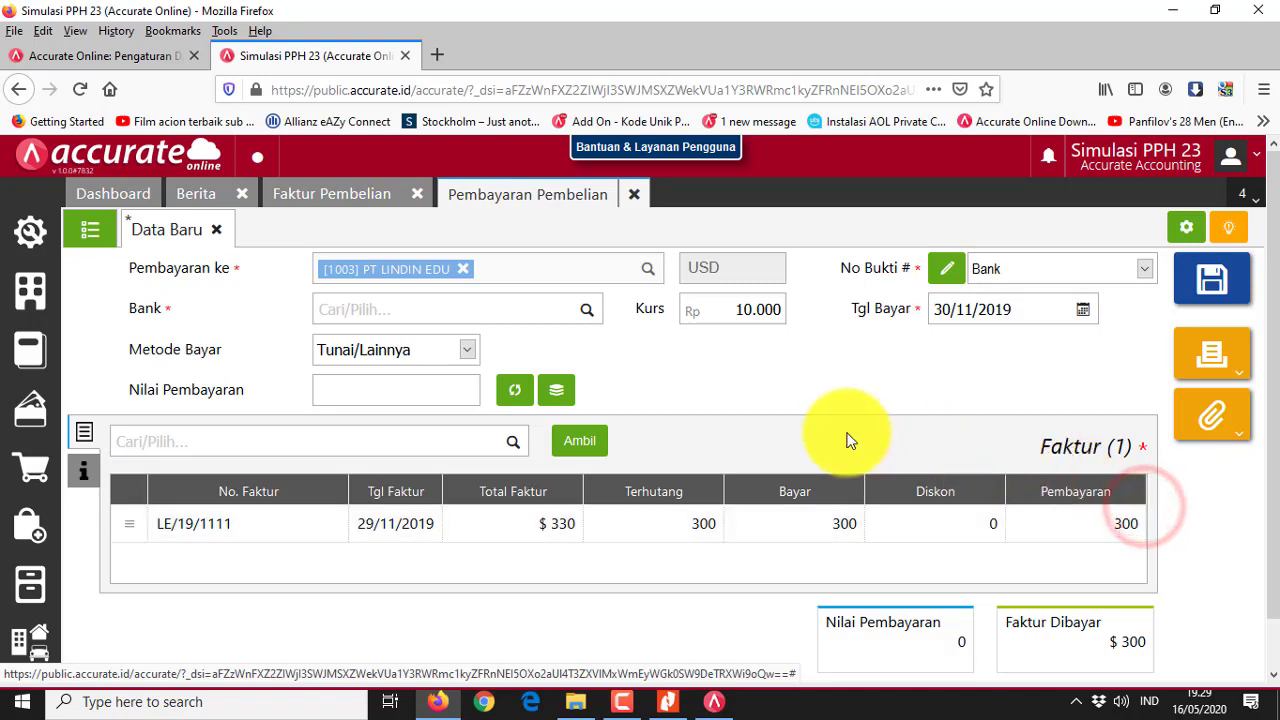
- Pay from the Bank account and have the payment value calculated as Rp 3.000.000
click(586, 311)
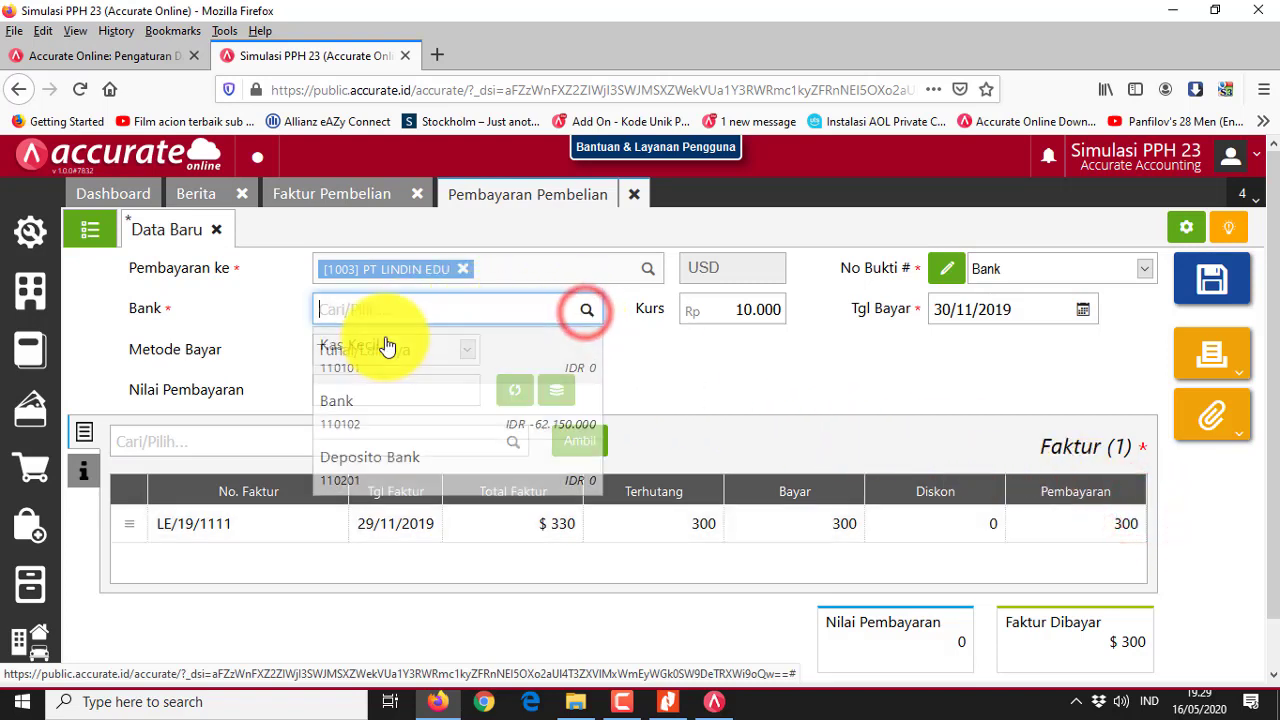
click(432, 418)
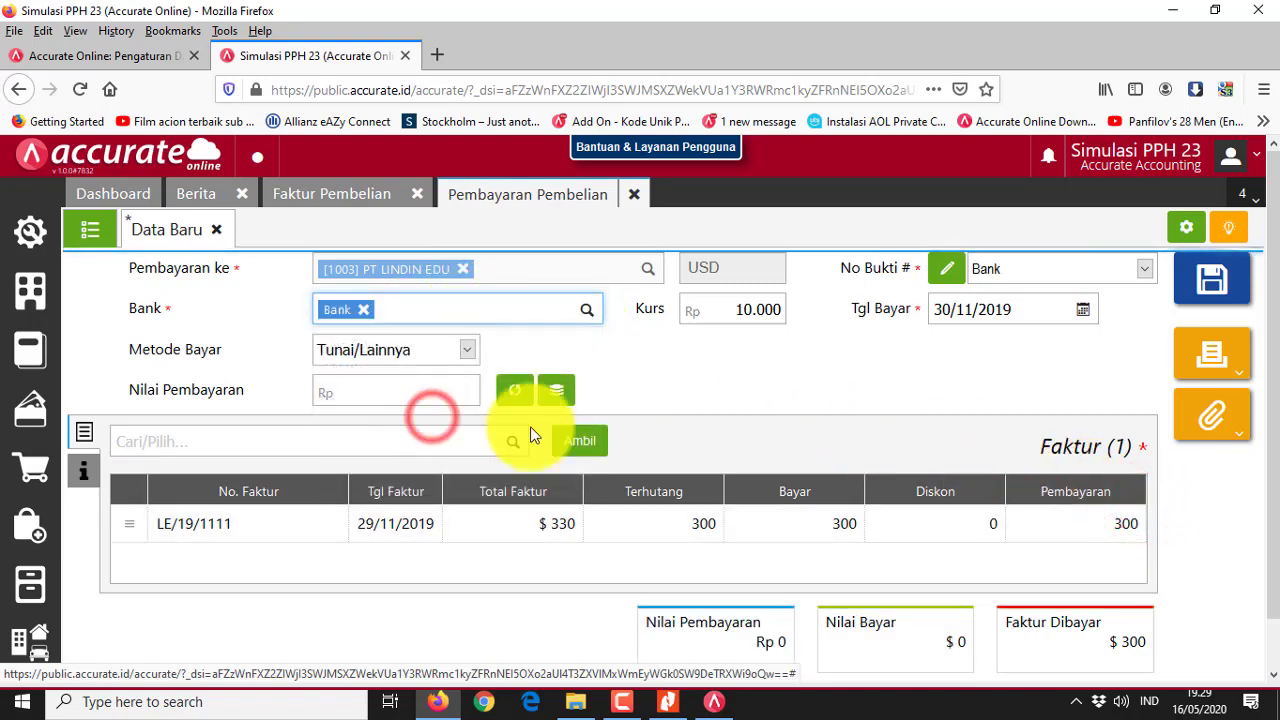
click(514, 400)
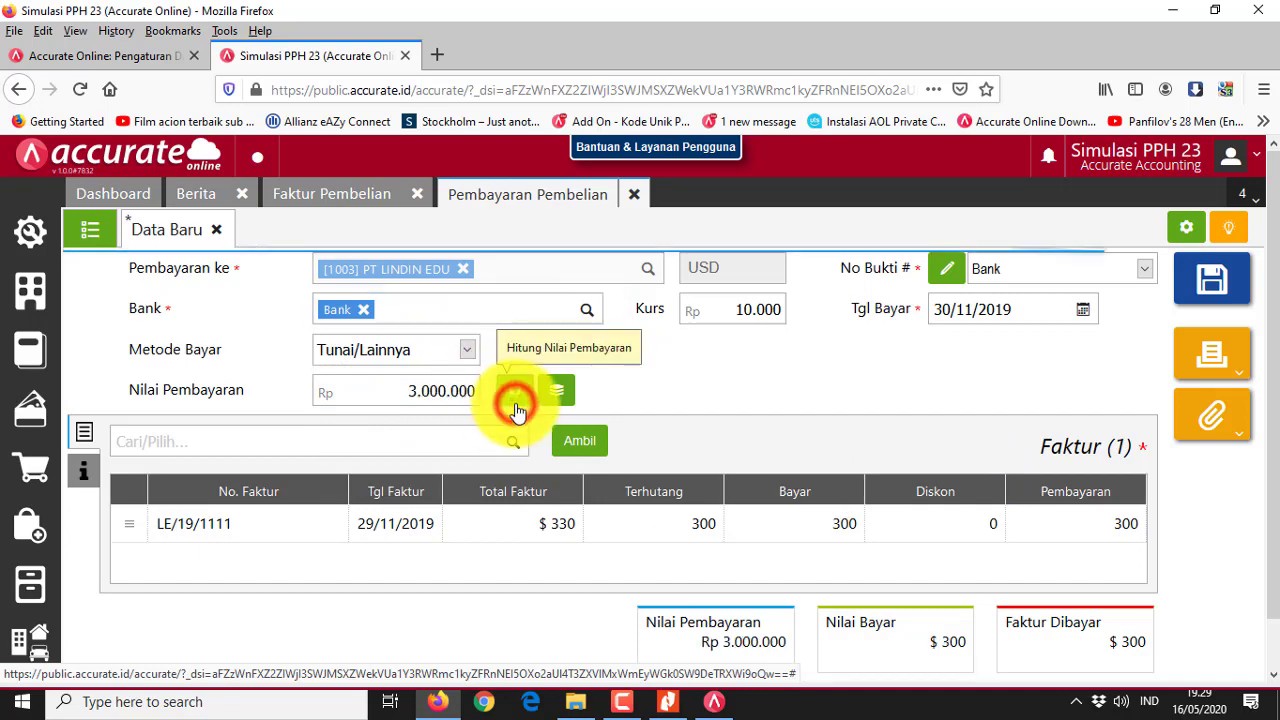
- Check the payment details of invoice LE/19/1111, save the purchase payment and close the payment form
click(851, 528)
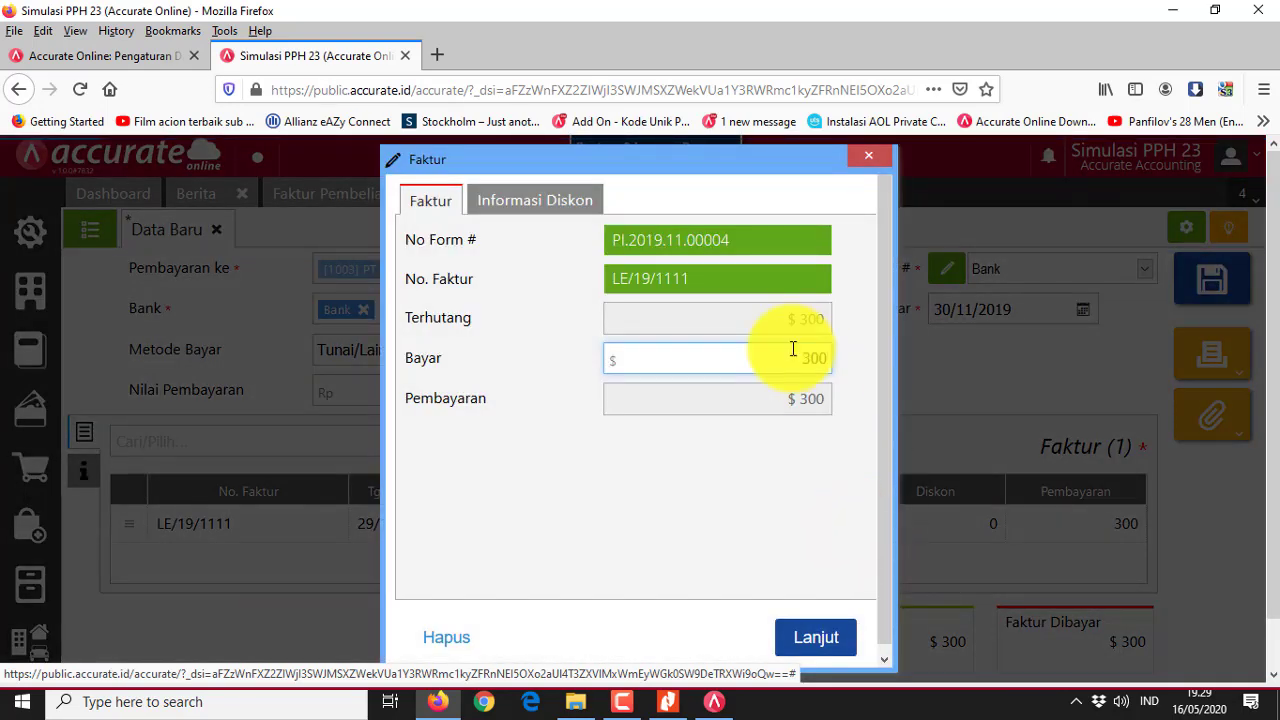
click(869, 156)
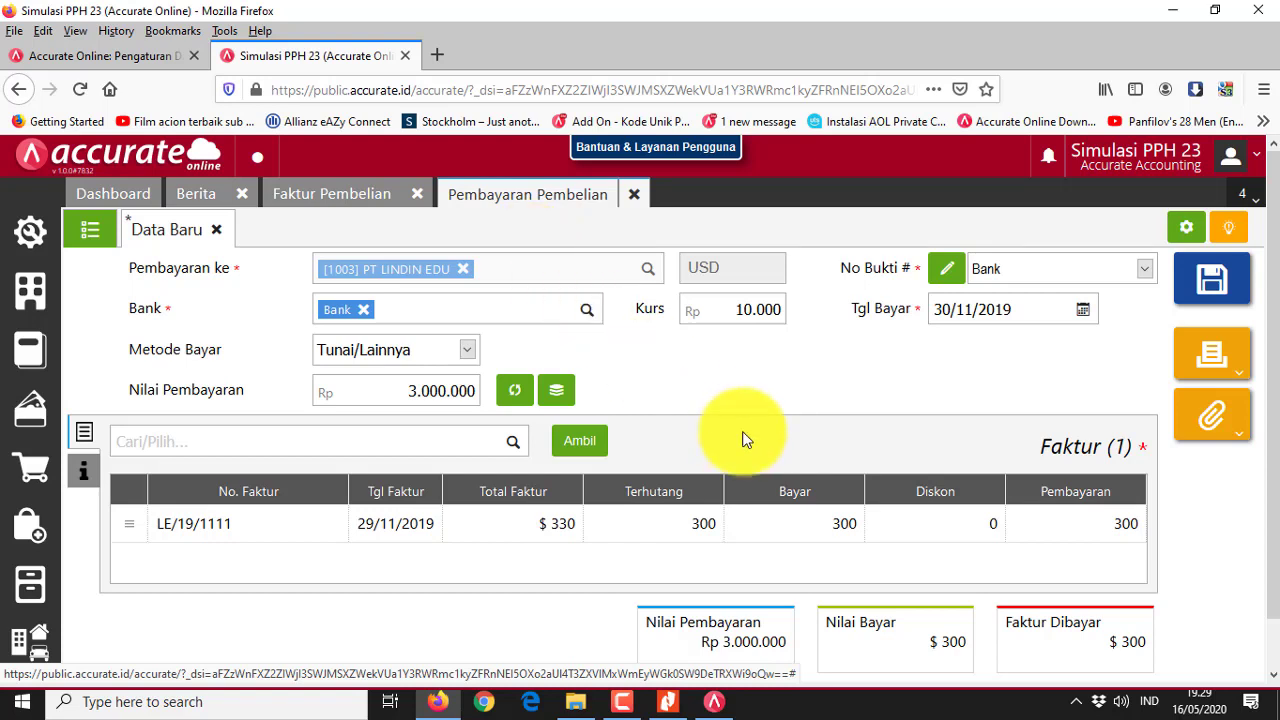
click(1217, 281)
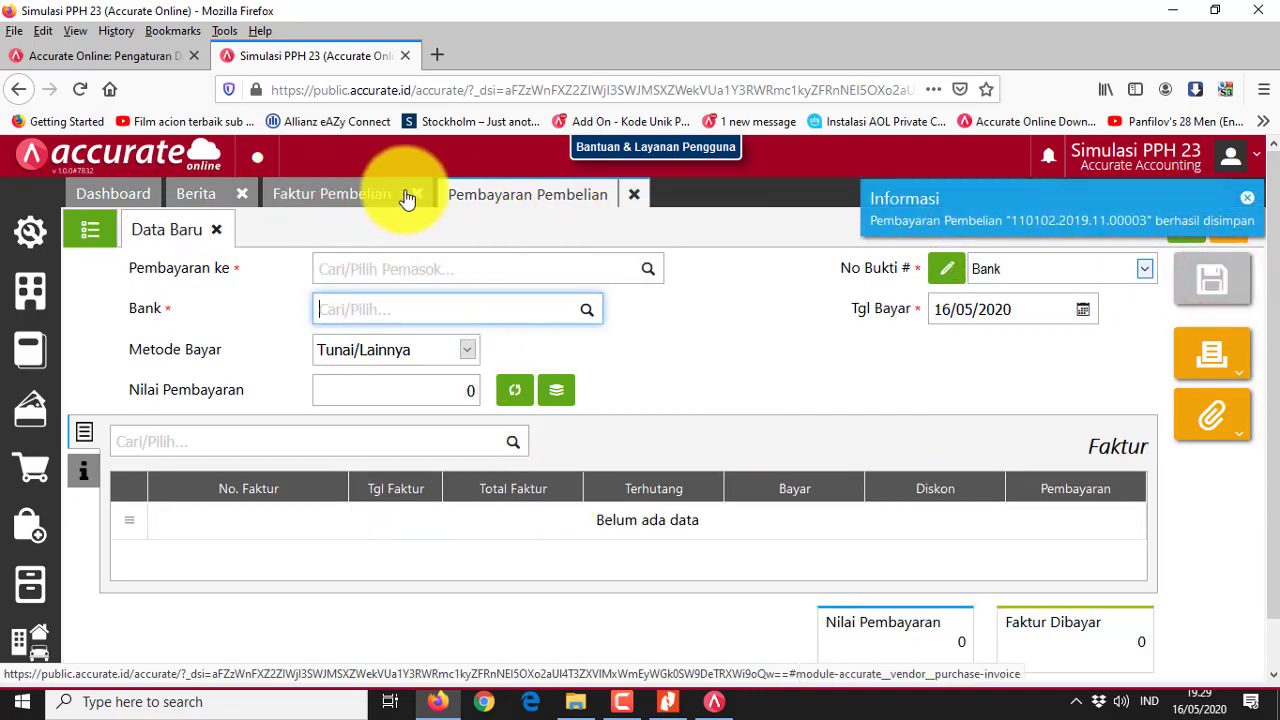
click(638, 196)
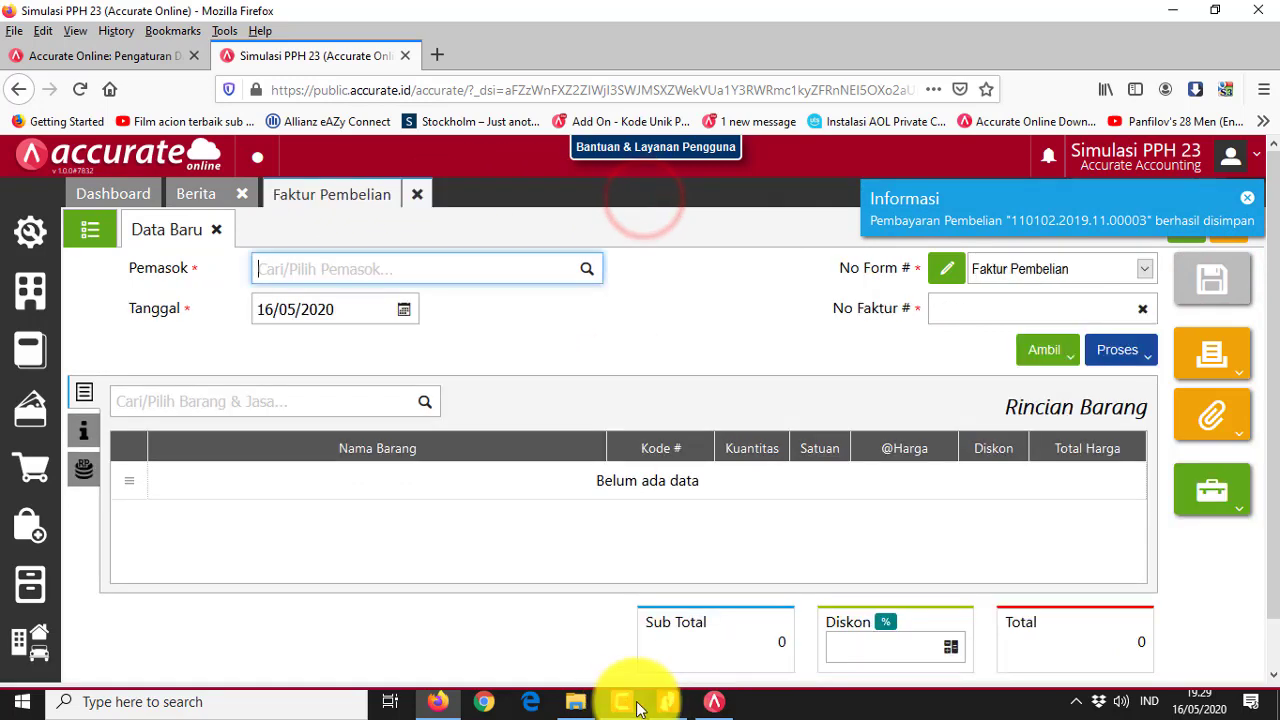
- Switch to the workshop PDF in Nitro Pro and review purchase cases A to D, continuing to case A of the PPh 23 Dimuka sales receipts
click(667, 701)
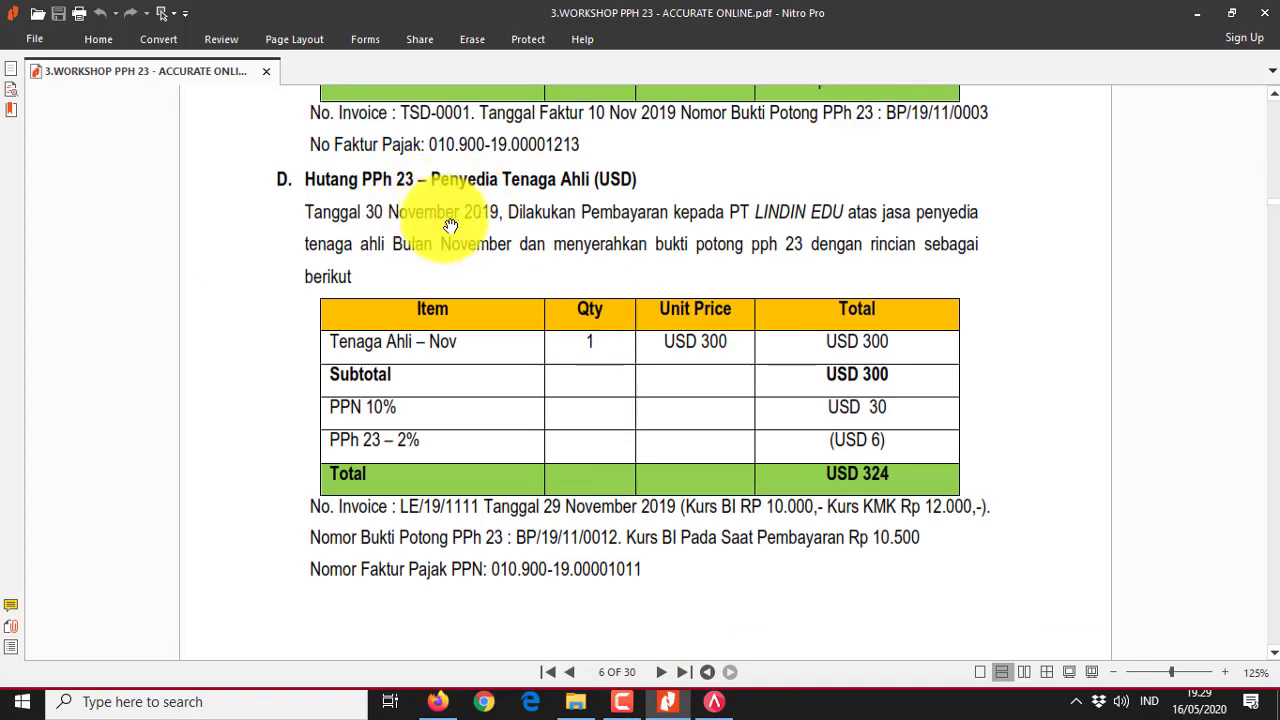
scroll(506, 371, down, 5)
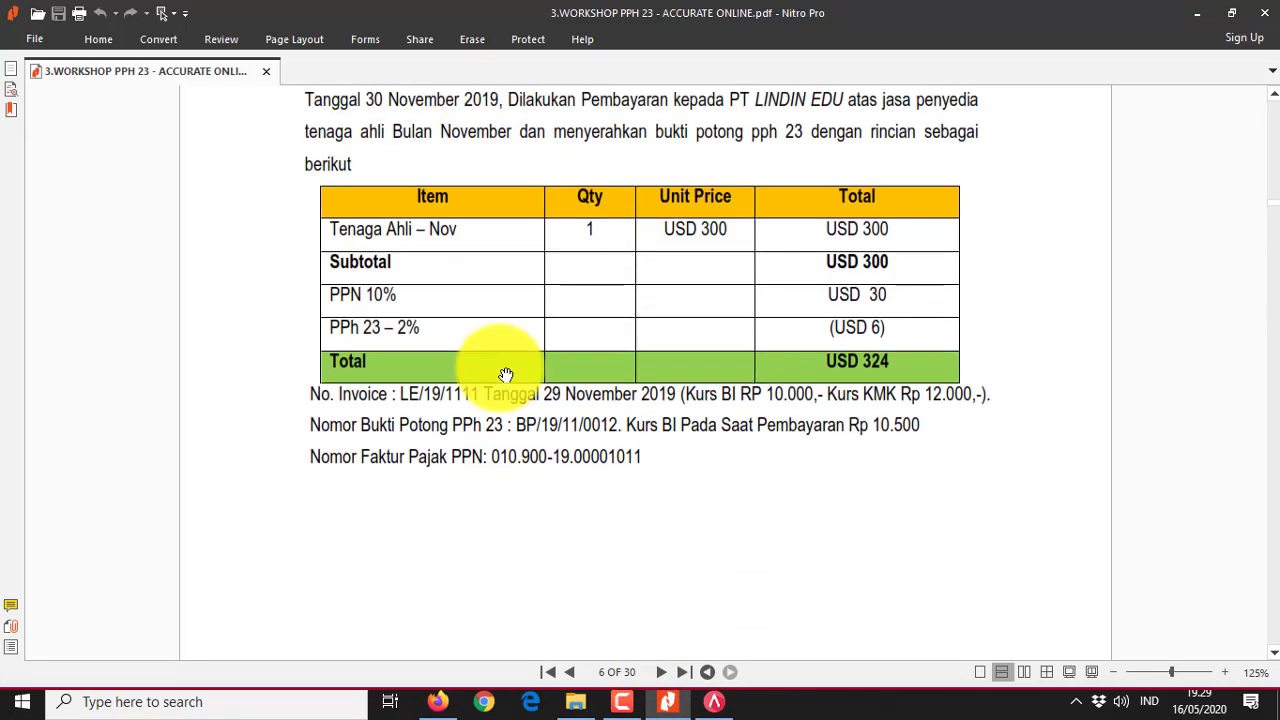
scroll(510, 369, up, 9)
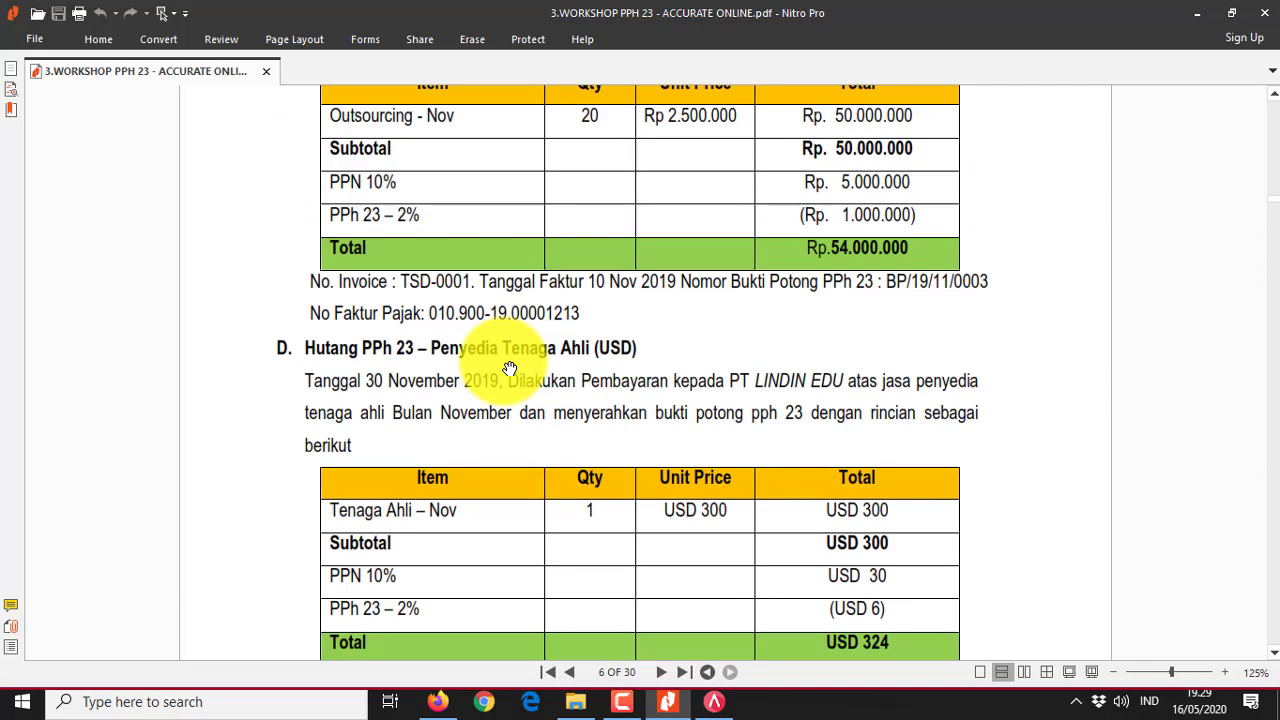
scroll(510, 369, up, 20)
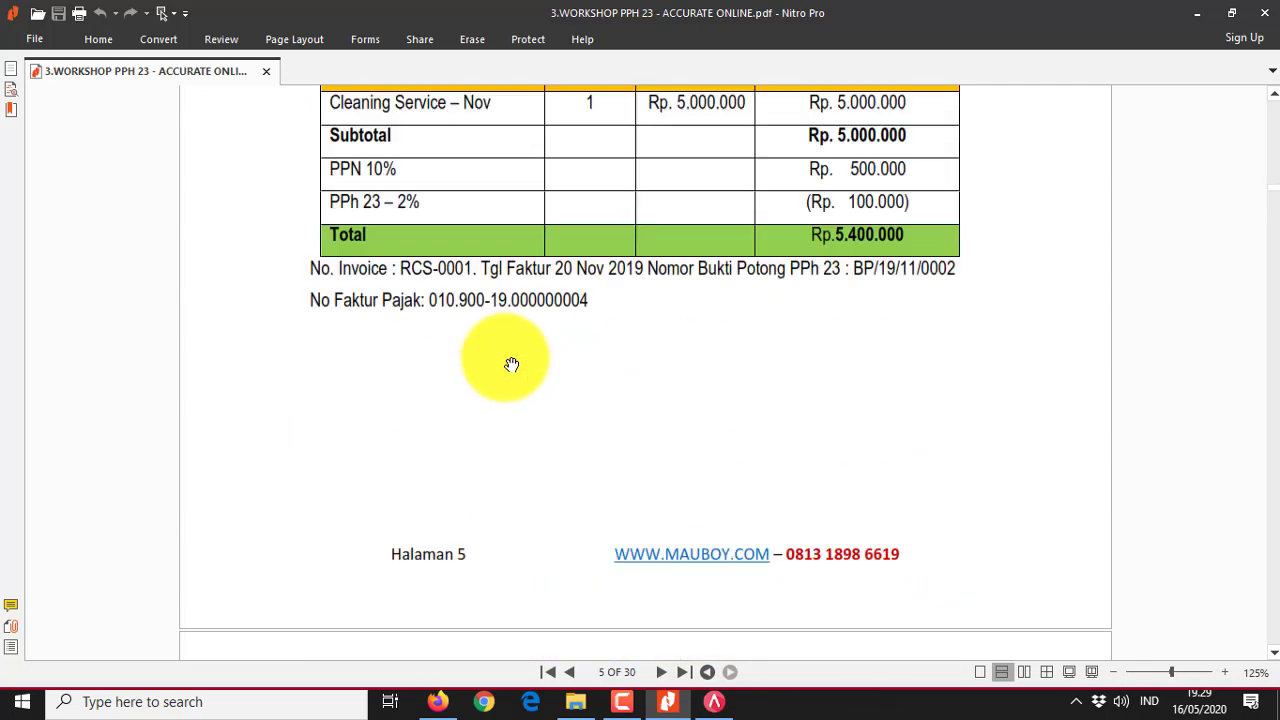
scroll(512, 365, up, 5)
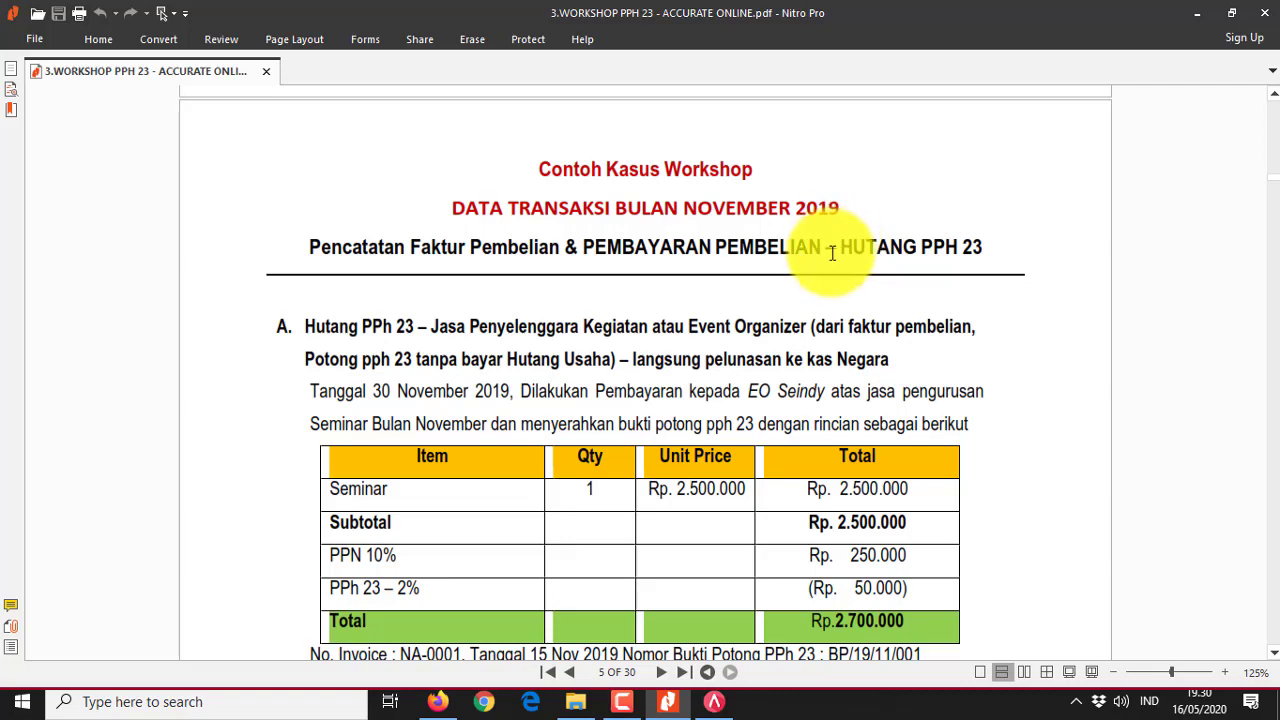
scroll(830, 265, down, 10)
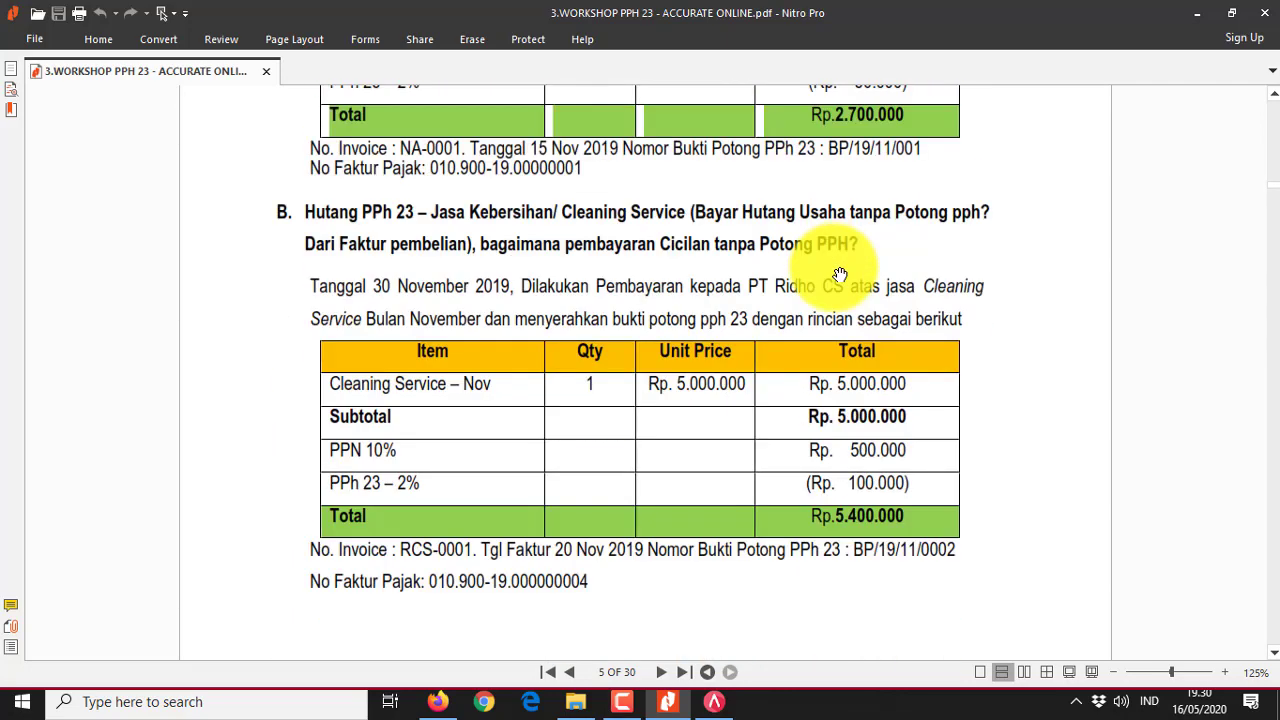
scroll(840, 274, down, 10)
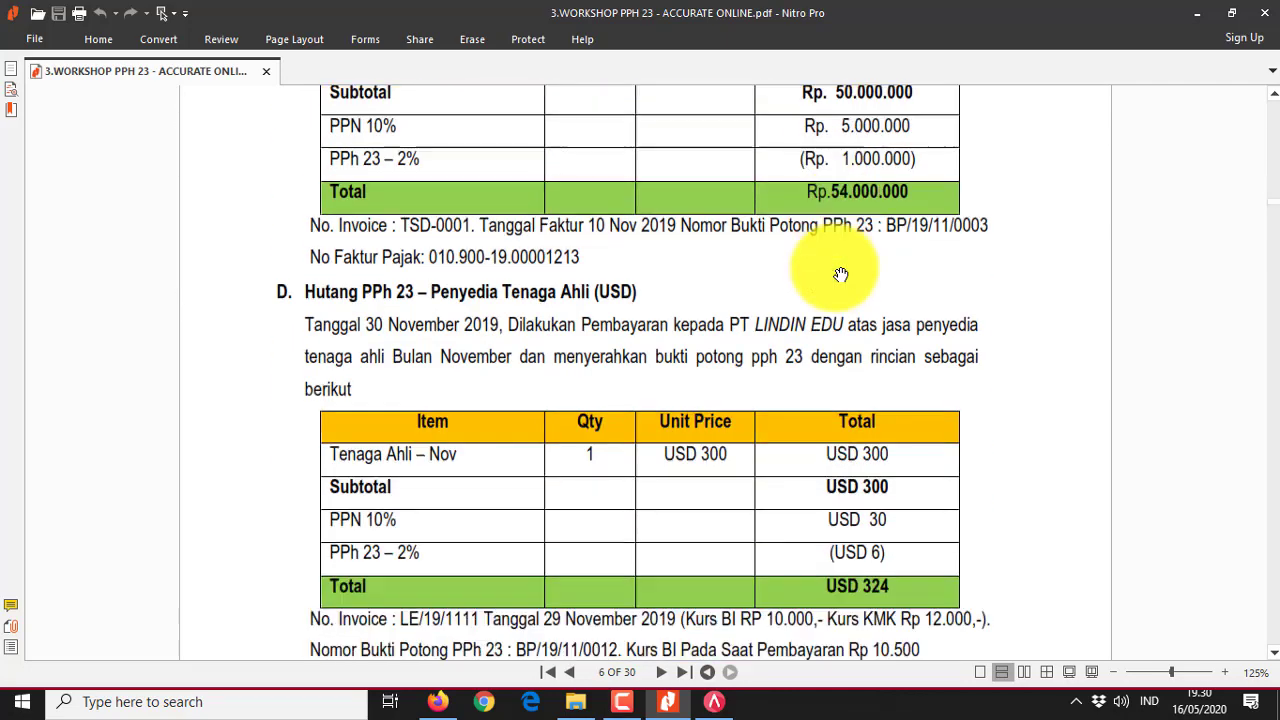
scroll(840, 274, down, 10)
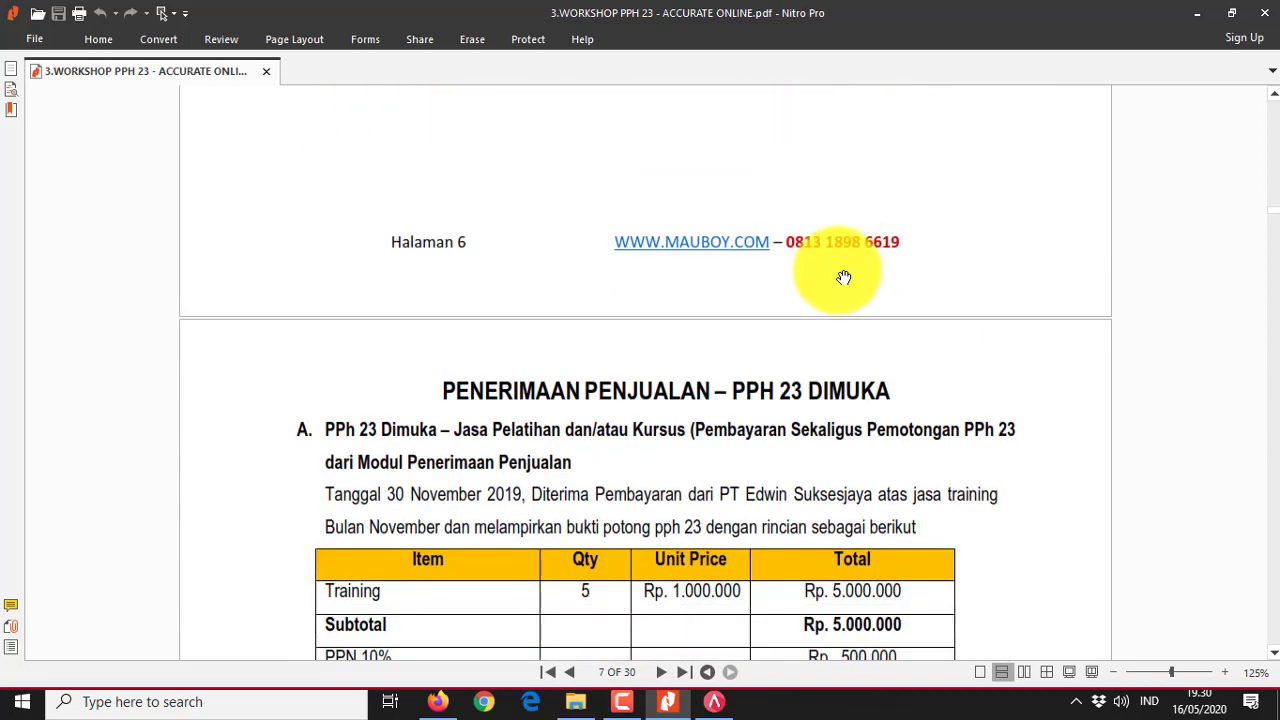
scroll(844, 277, up, 2)
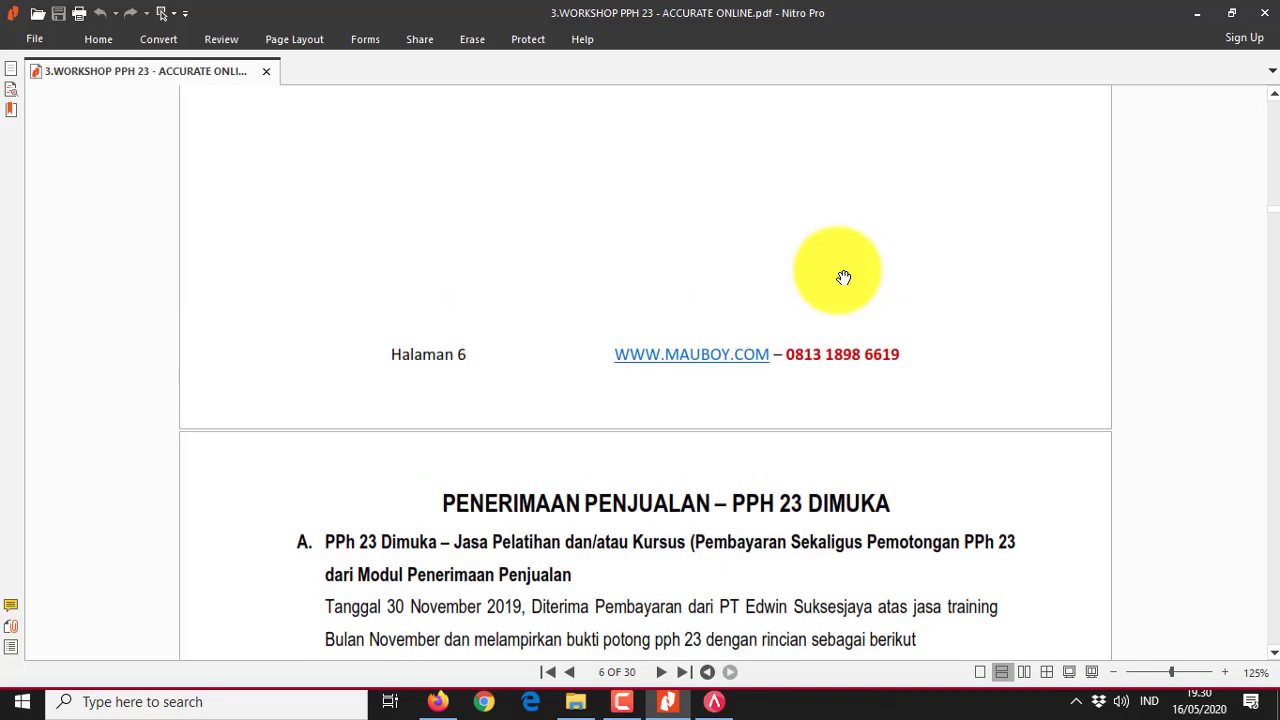
scroll(844, 277, down, 2)
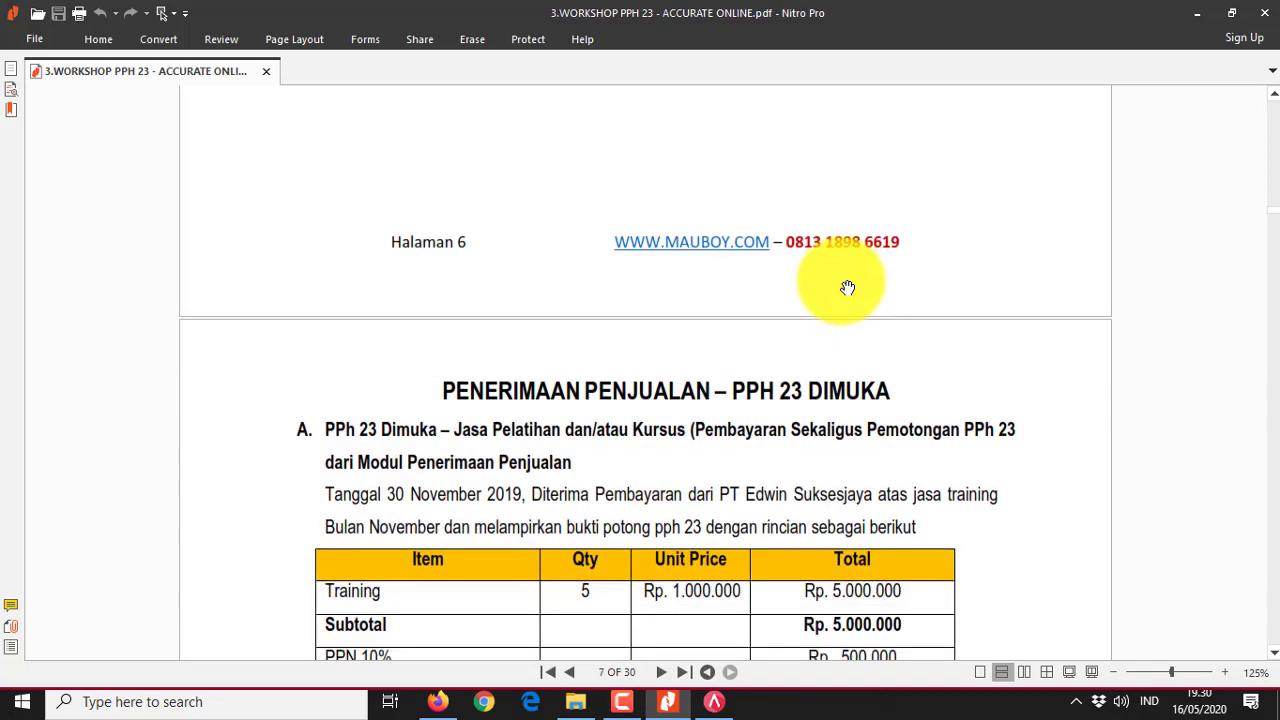
scroll(847, 288, down, 4)
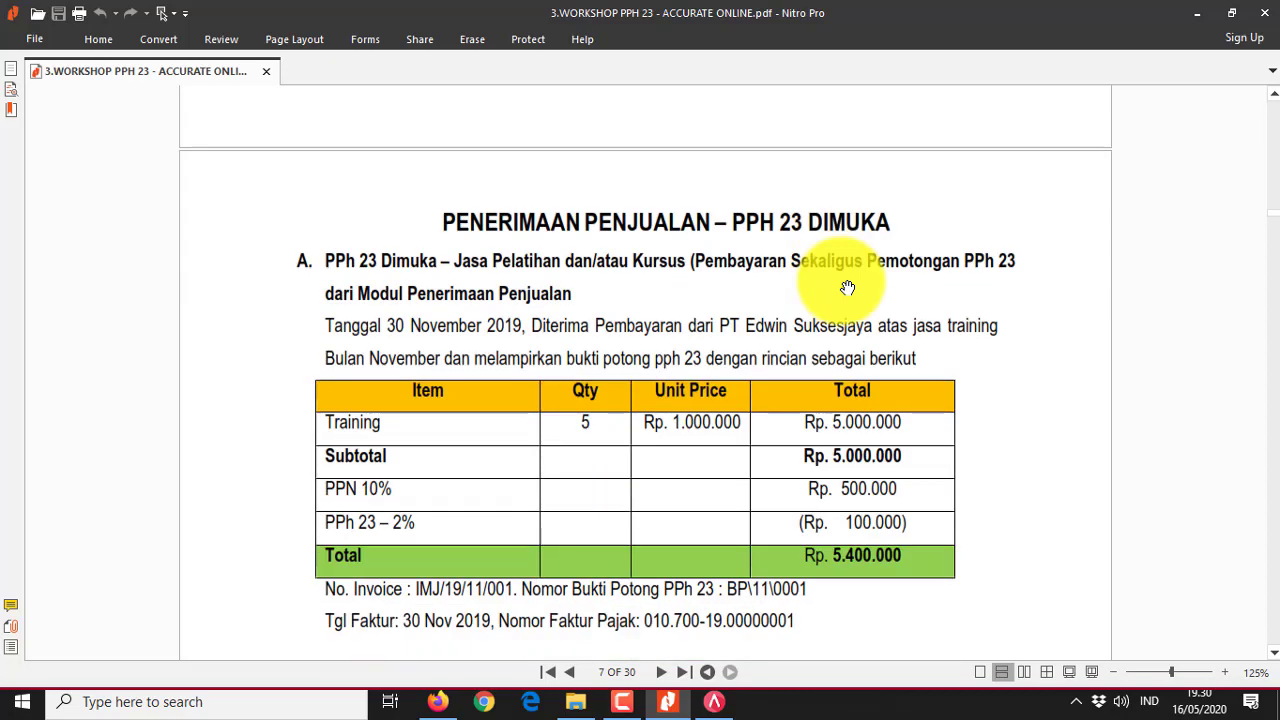